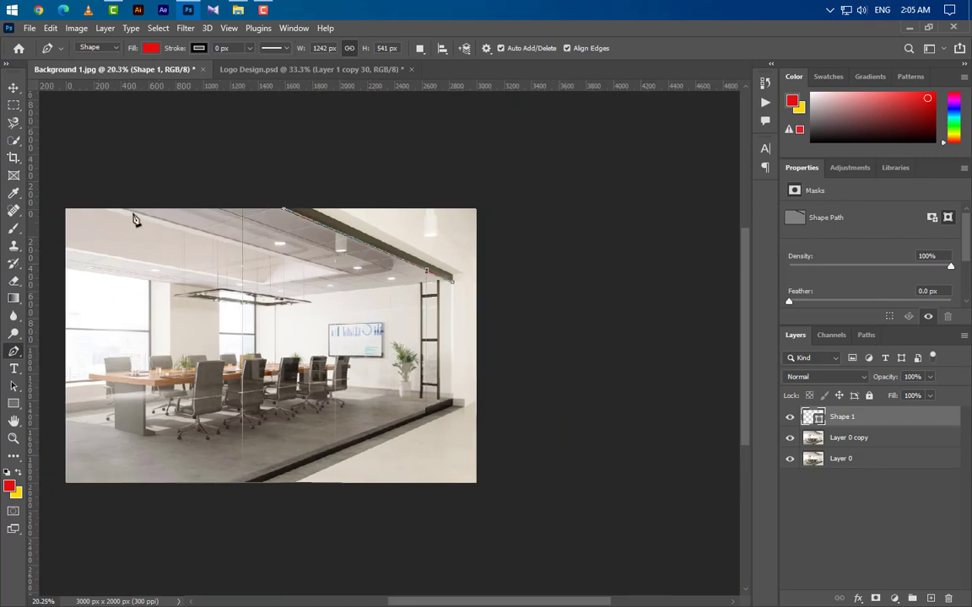
Continue the pen shape around the image's left side and along the glass wall's lower edge to the joint in the black base strip
click(55, 207)
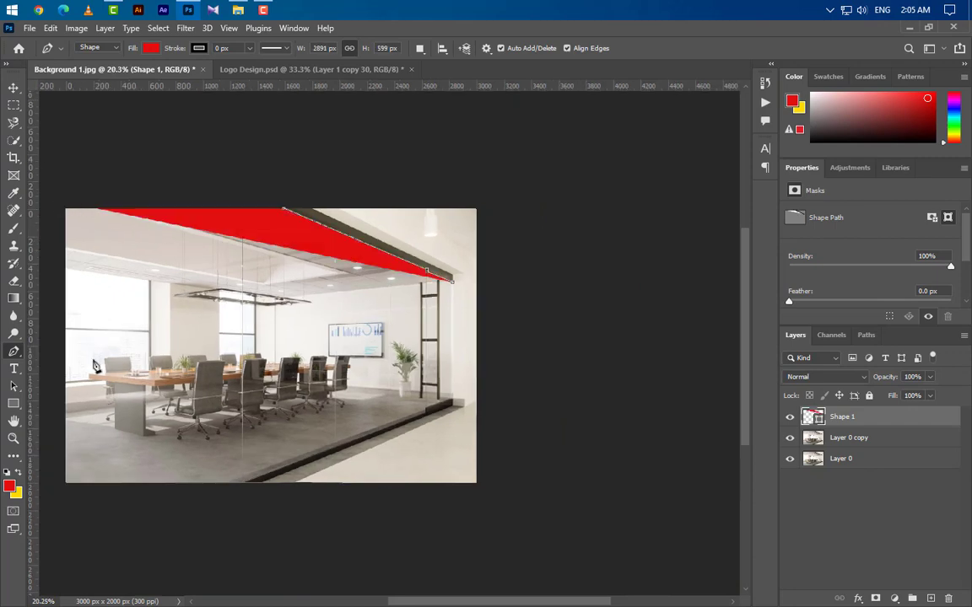
click(61, 496)
scroll(223, 514, up, 3)
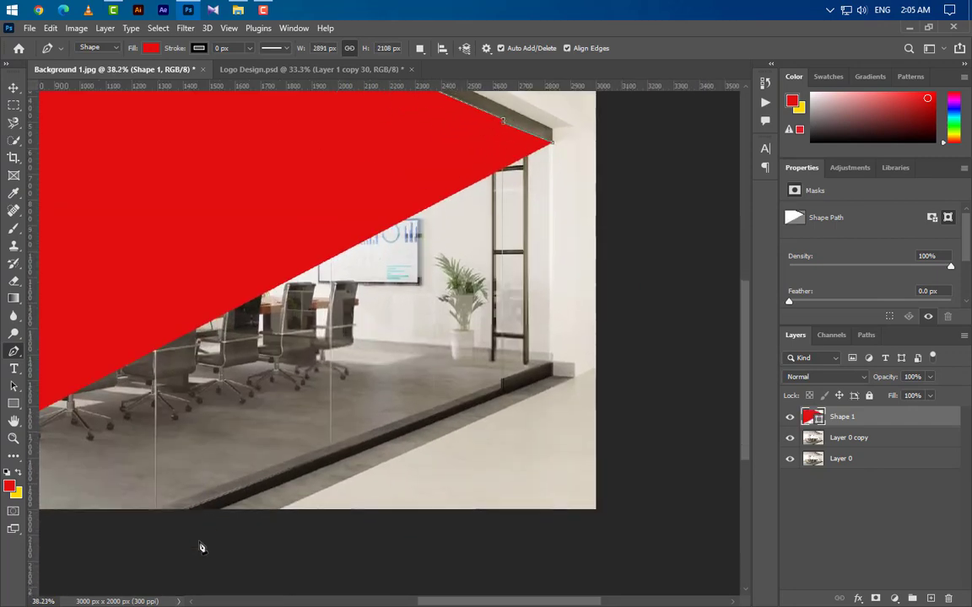
scroll(201, 549, up, 4)
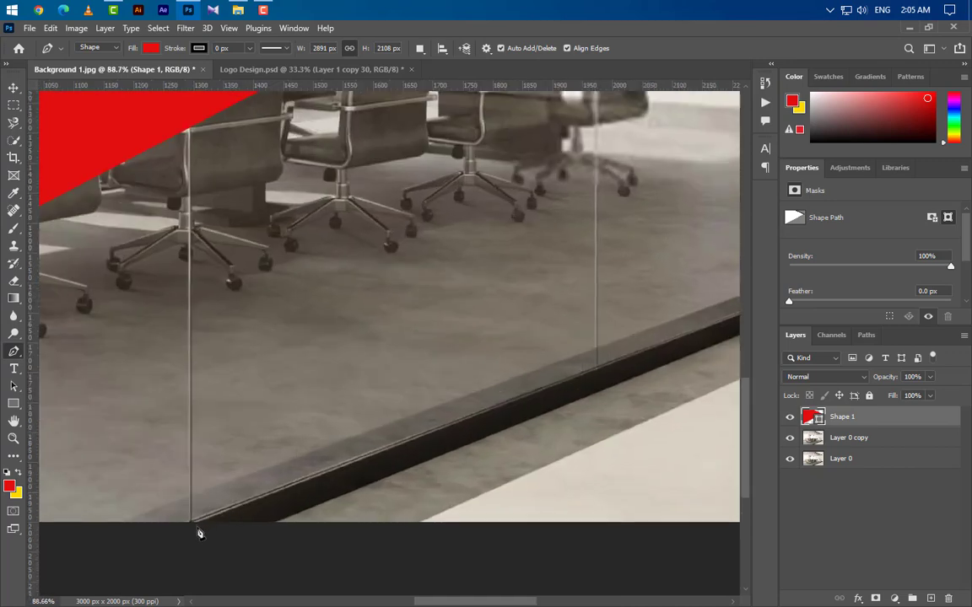
click(193, 522)
scroll(148, 518, down, 3)
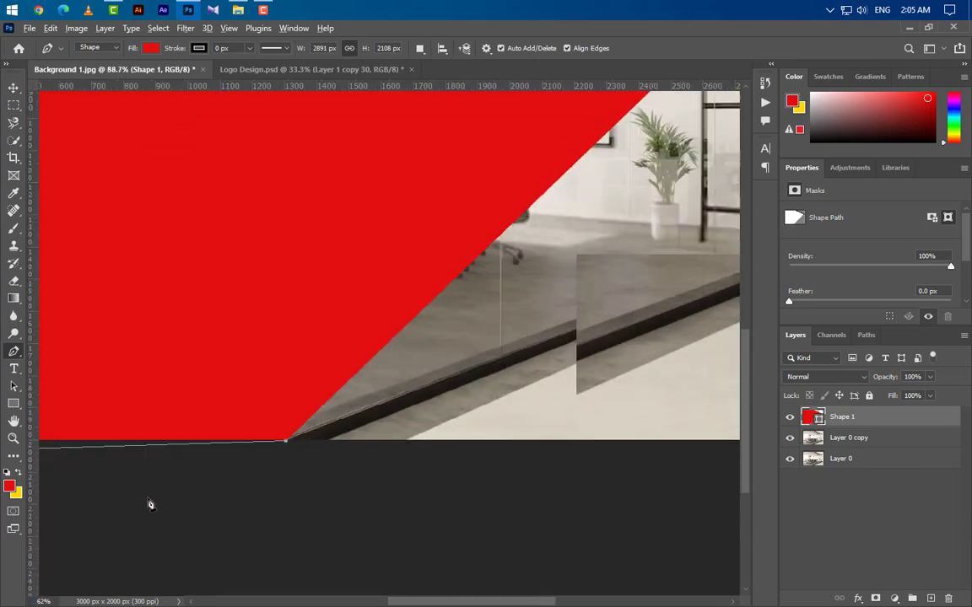
scroll(731, 285, up, 5)
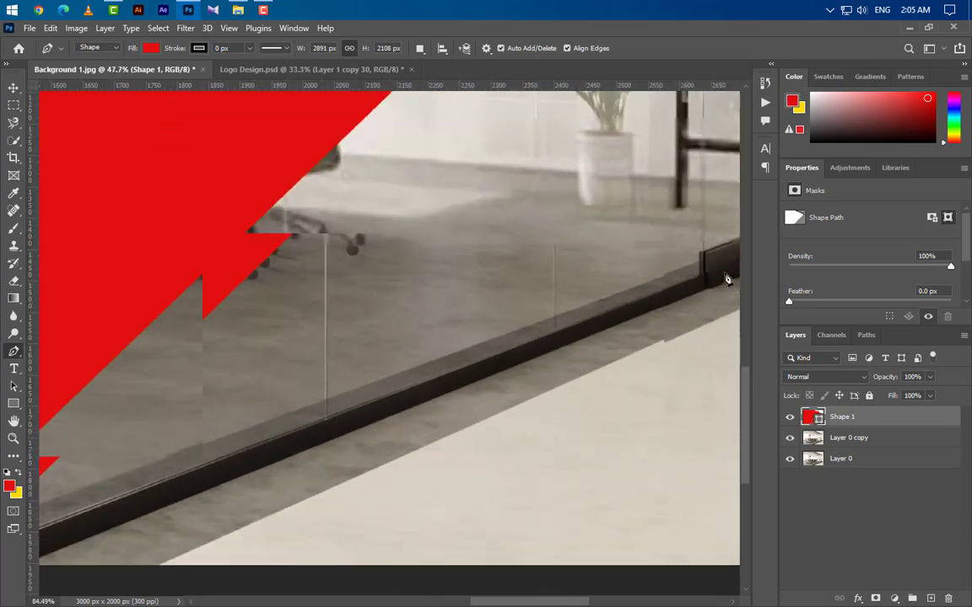
scroll(726, 278, up, 4)
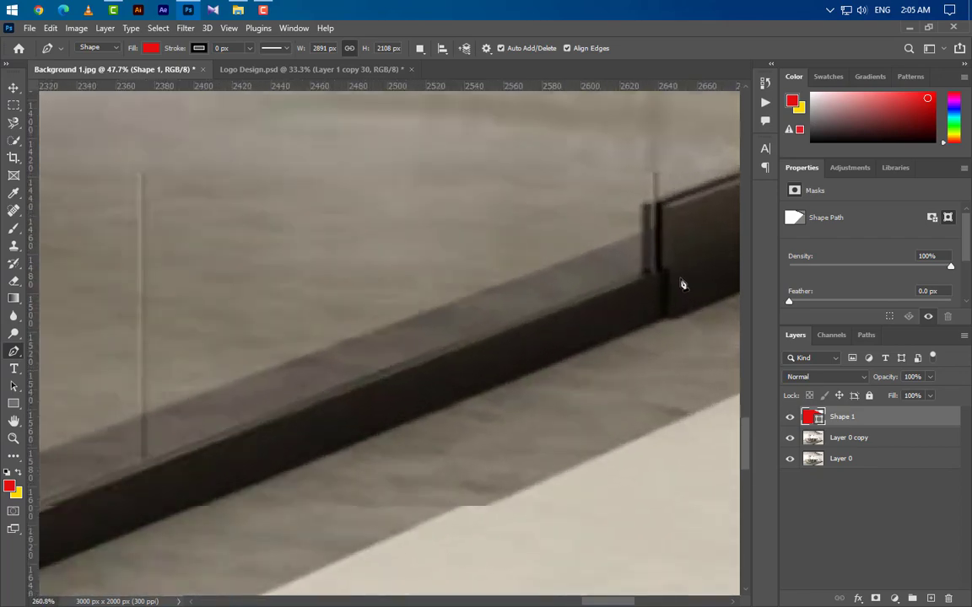
click(663, 272)
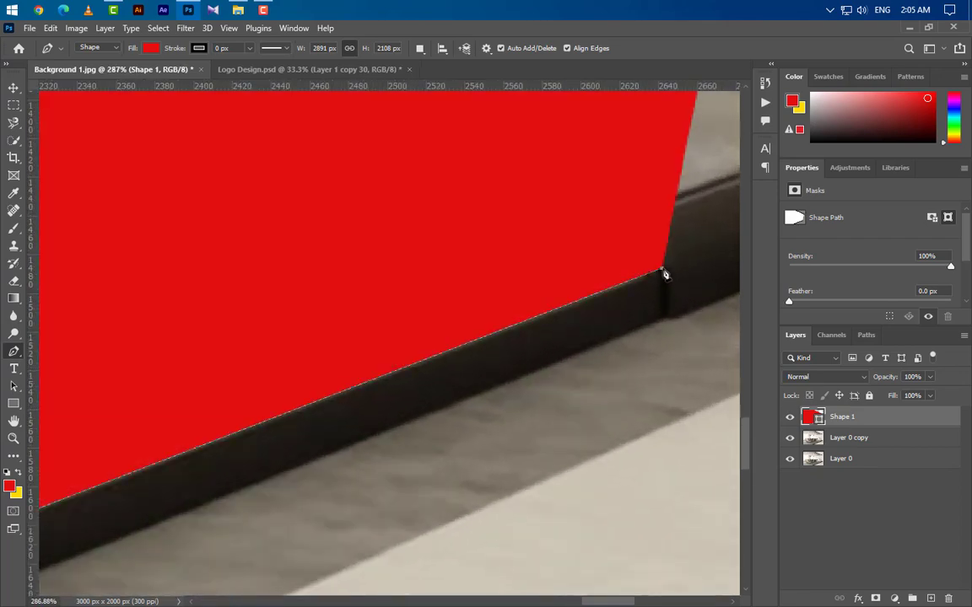
Set Shape 1's opacity to 48% and extend its path up the small step in the black base strip
click(932, 377)
drag(931, 393, 897, 393)
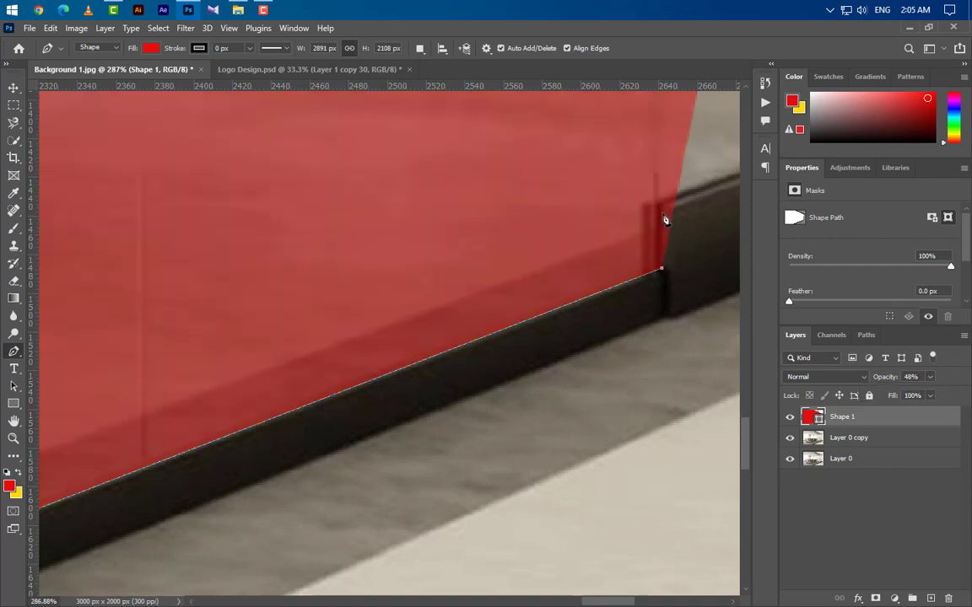
scroll(278, 395, down, 2)
scroll(571, 270, down, 2)
scroll(571, 270, up, 2)
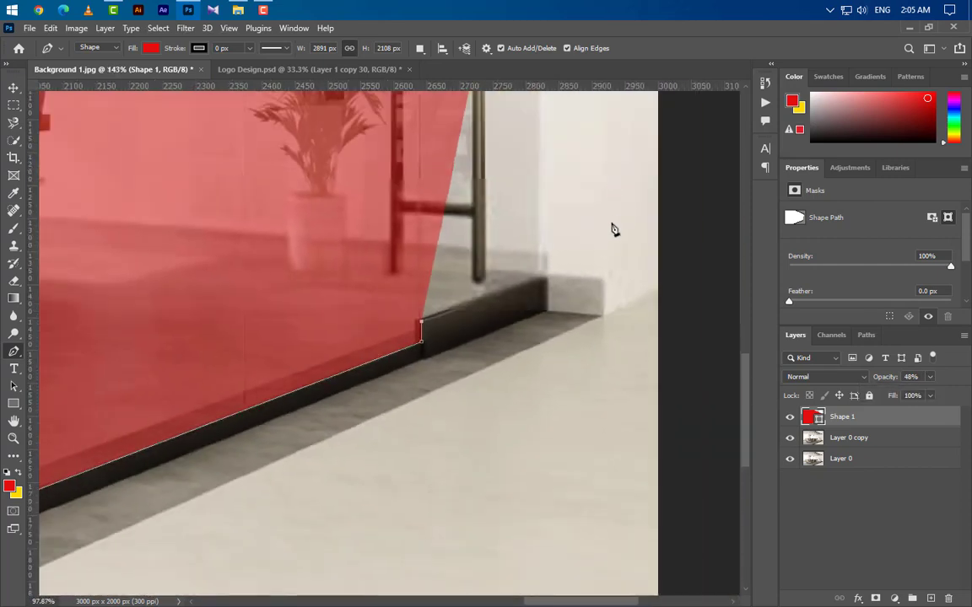
scroll(456, 380, down, 5)
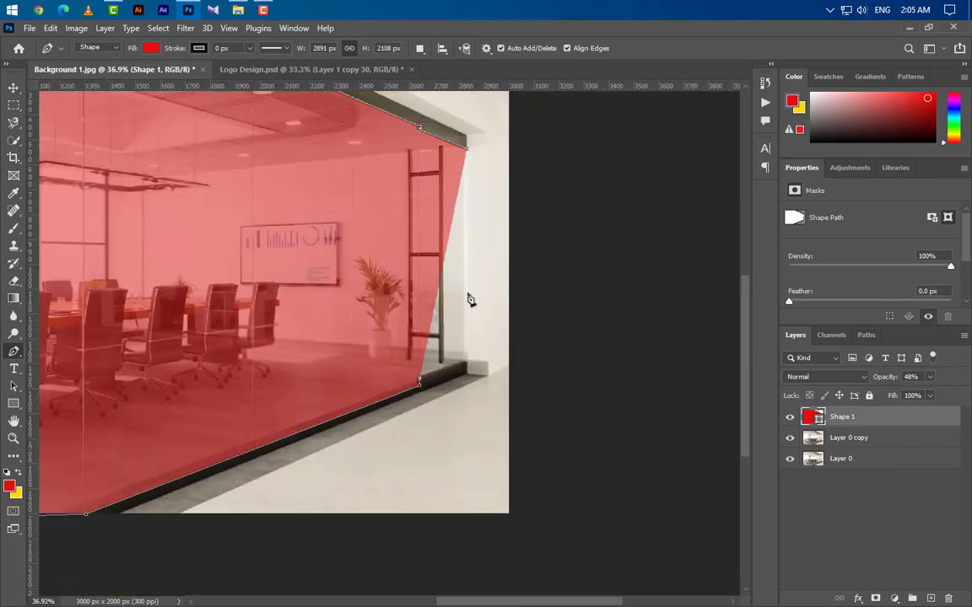
Place a vertical guide at the glass wall's right end and close the pen shape along it at the upper corner
drag(33, 265, 466, 139)
scroll(486, 356, up, 3)
scroll(457, 405, up, 3)
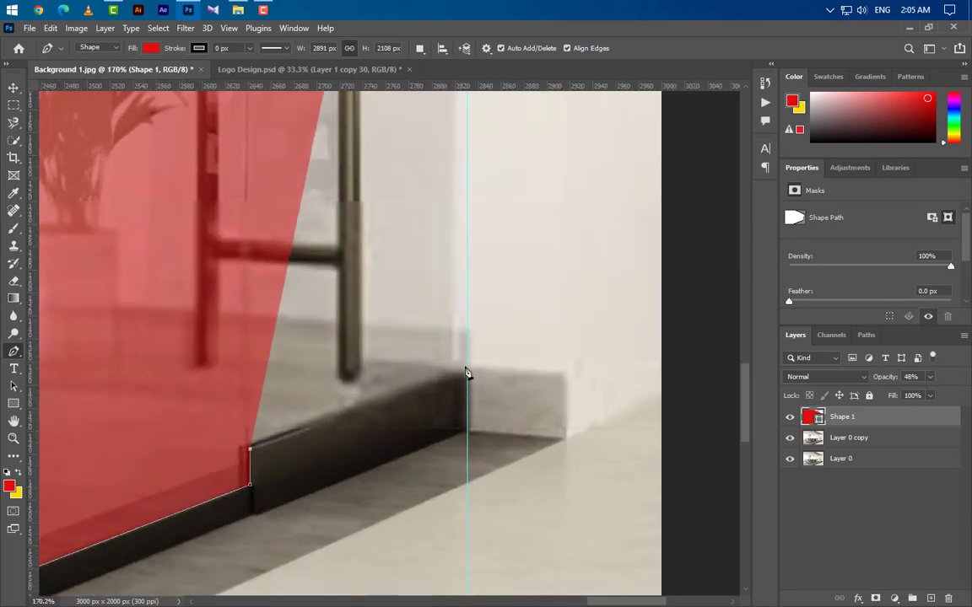
click(468, 373)
scroll(445, 429, down, 5)
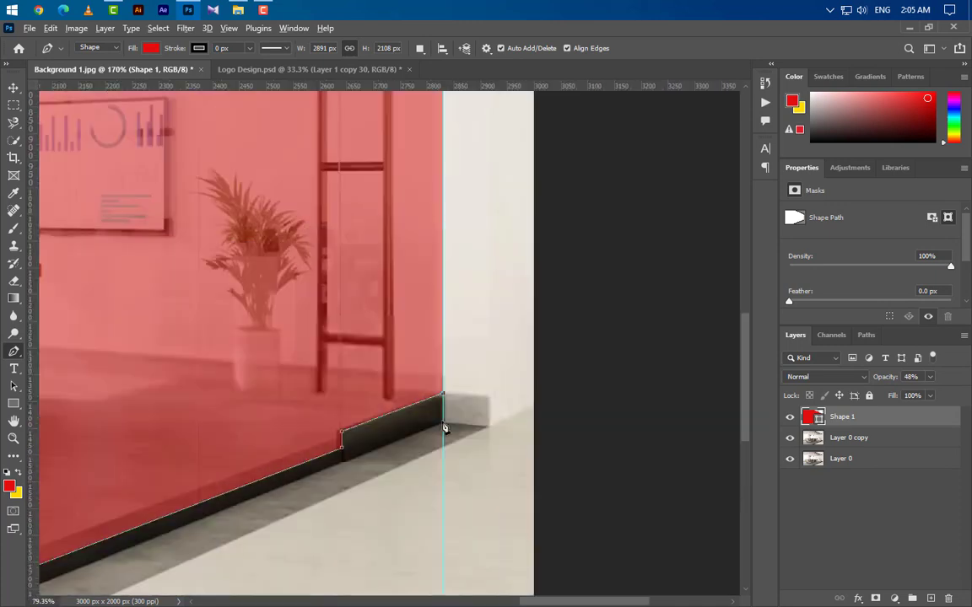
scroll(444, 429, down, 2)
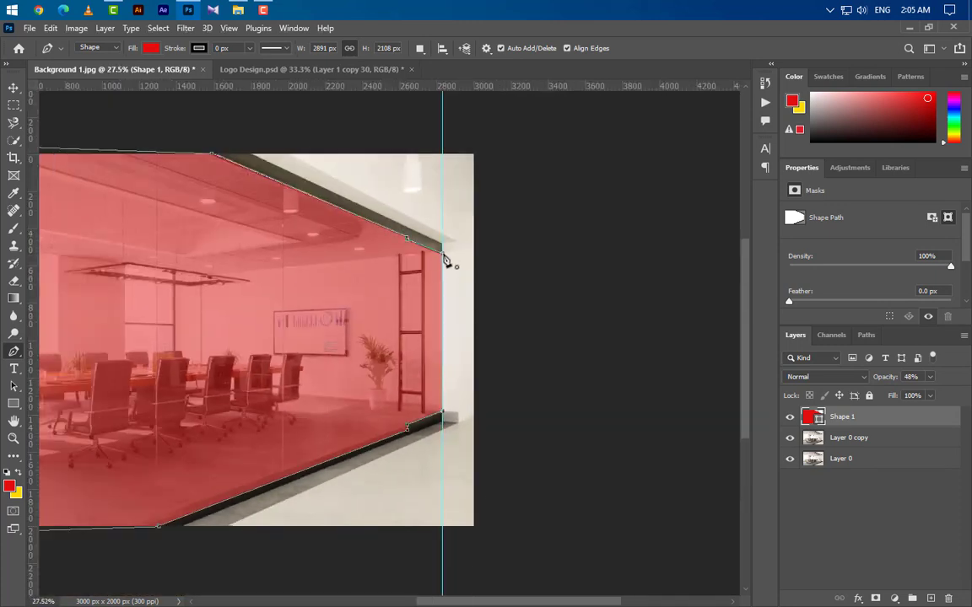
click(445, 256)
click(13, 88)
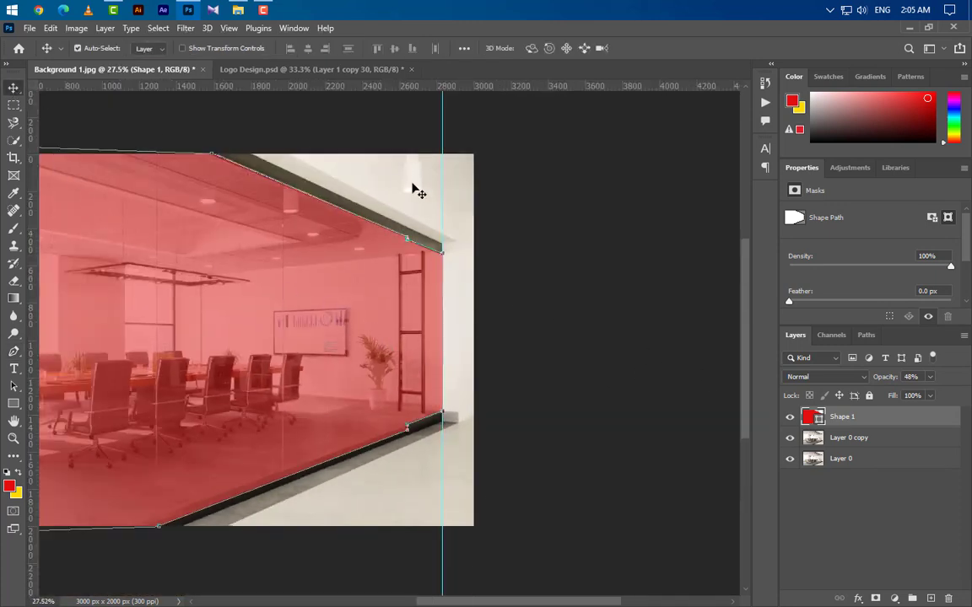
scroll(629, 391, down, 3)
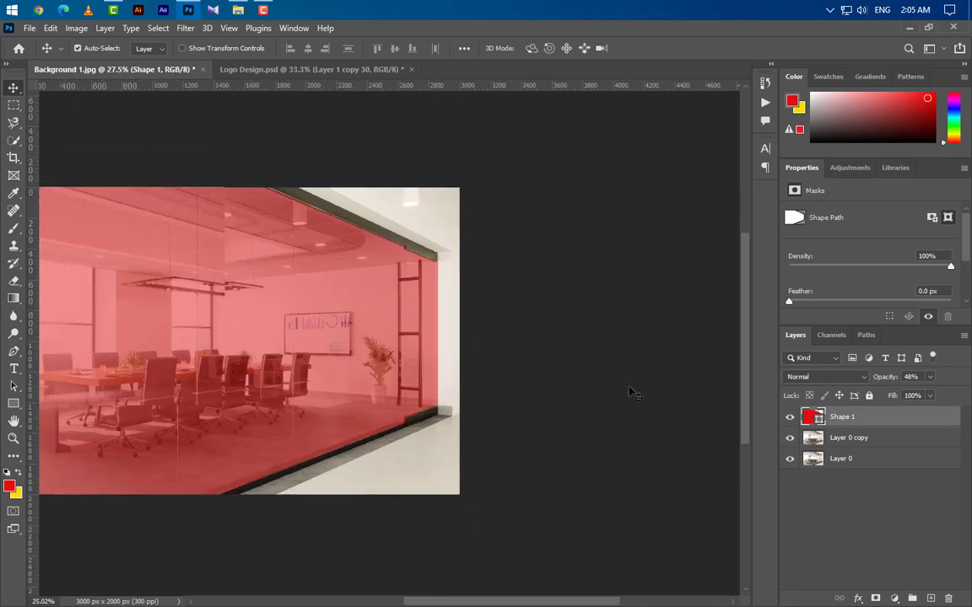
scroll(265, 345, up, 3)
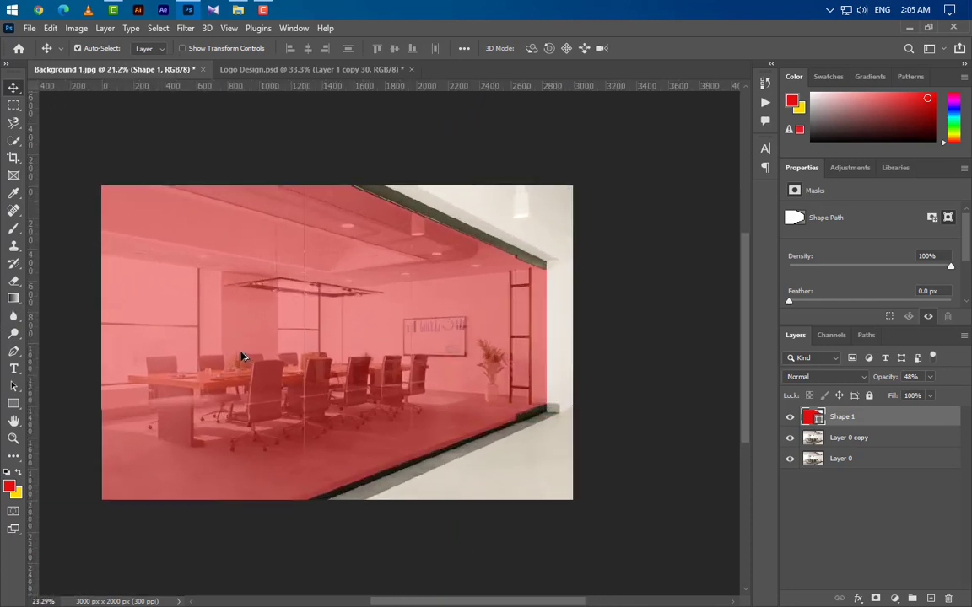
Load the Shape 1 outline as a selection and delete the Shape 1 layer
ctrl+click(813, 417)
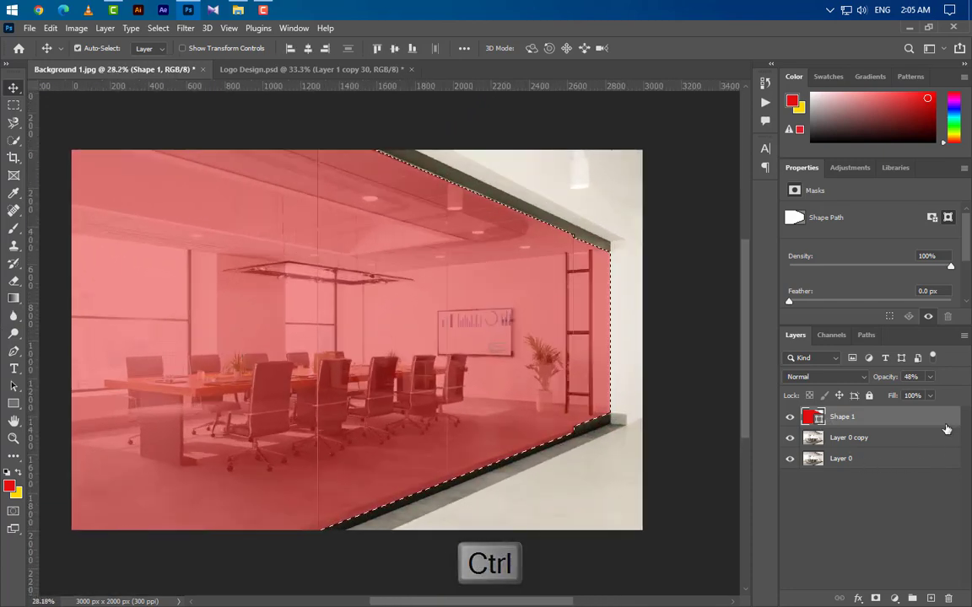
drag(951, 424, 948, 599)
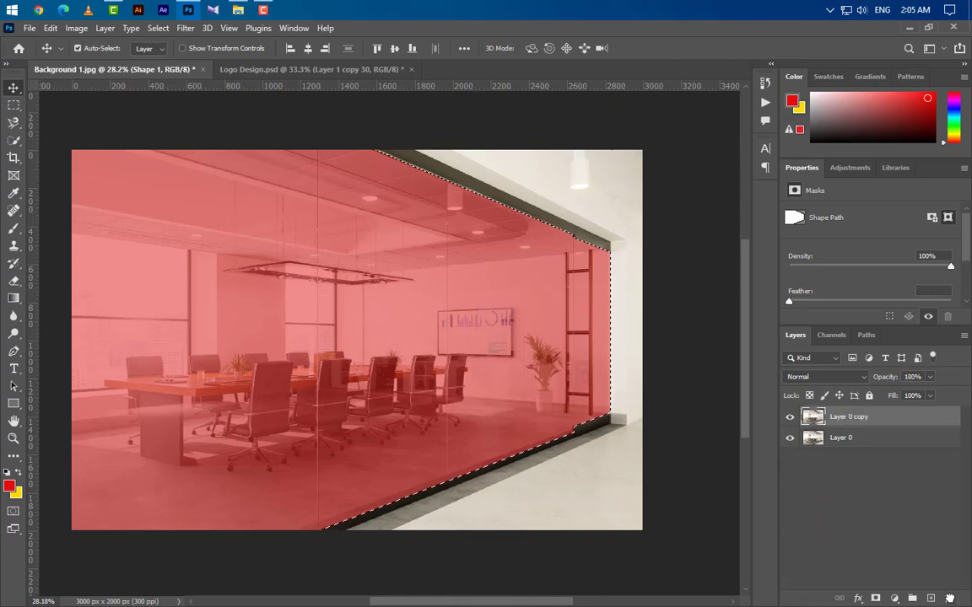
Invert the selection, delete the area outside the glass wall from Layer 0 copy, and deselect
click(158, 28)
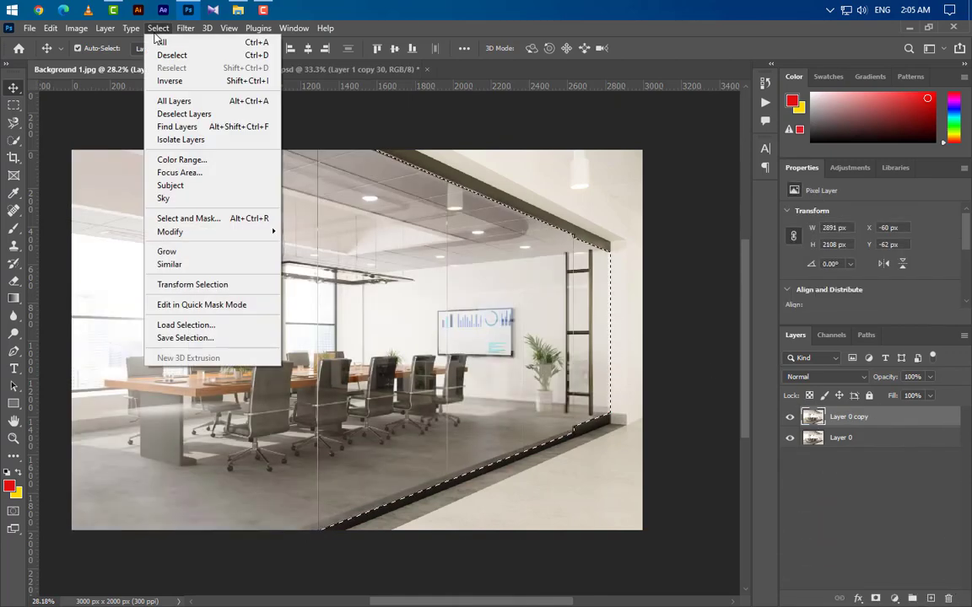
click(187, 81)
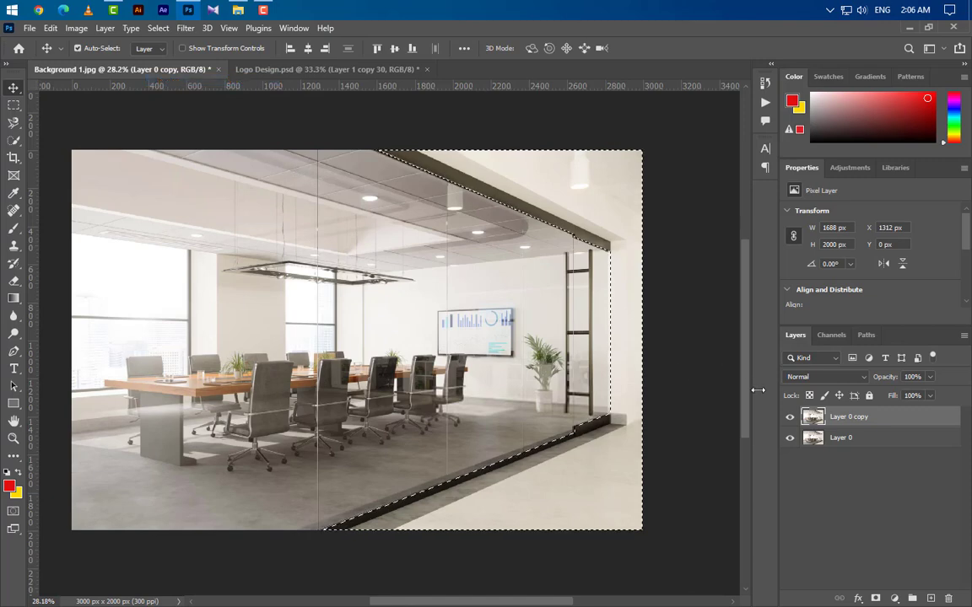
key(Delete)
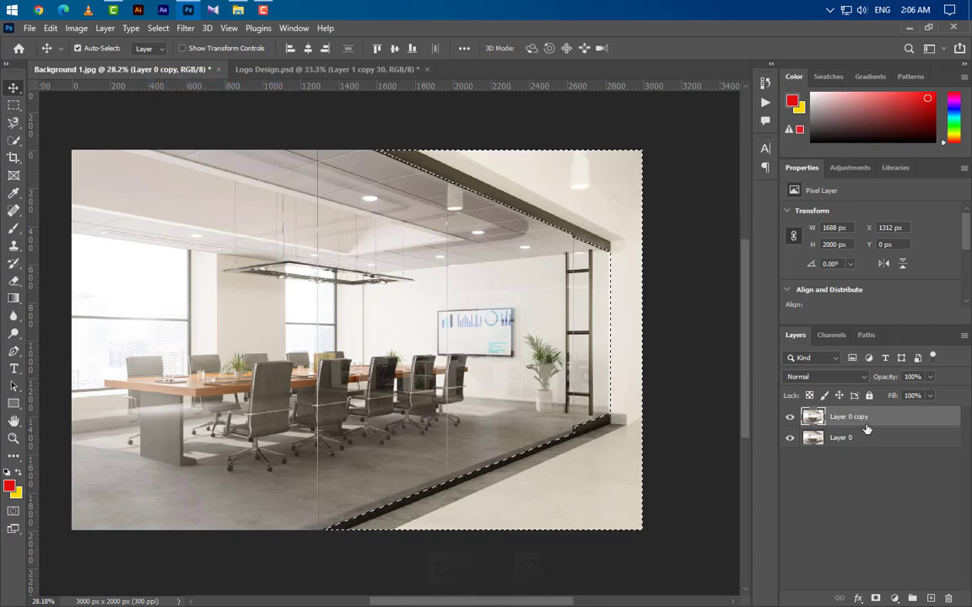
key(ctrl+d)
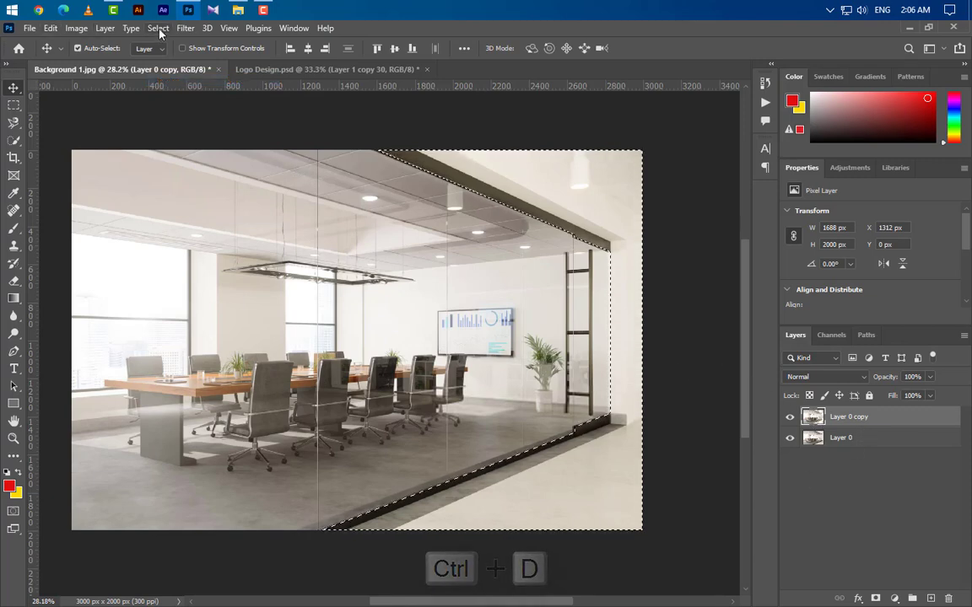
key(ctrl+d)
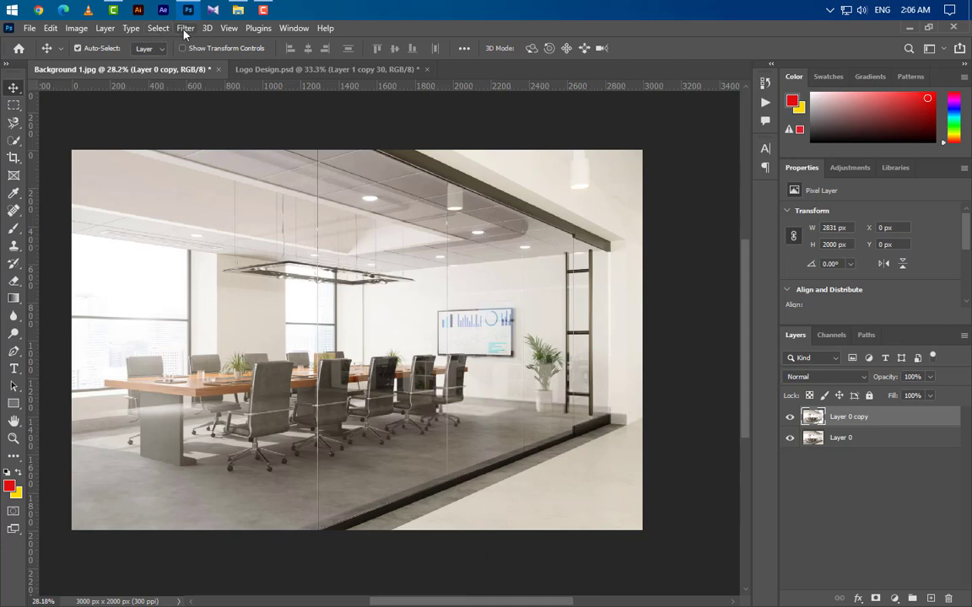
Apply a Gaussian Blur with a 50-pixel radius to Layer 0 copy
click(185, 30)
mouse_move(253, 200)
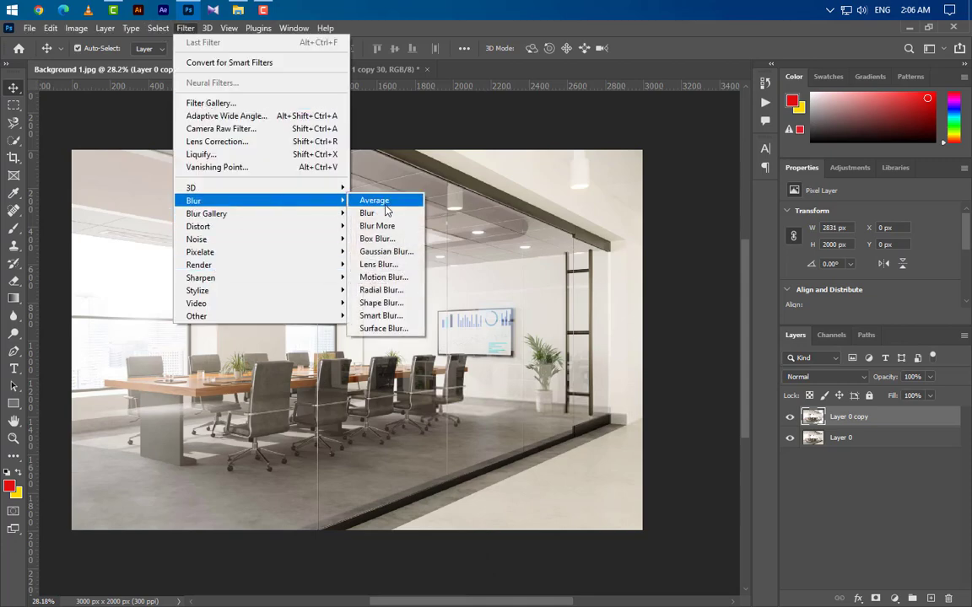
click(386, 251)
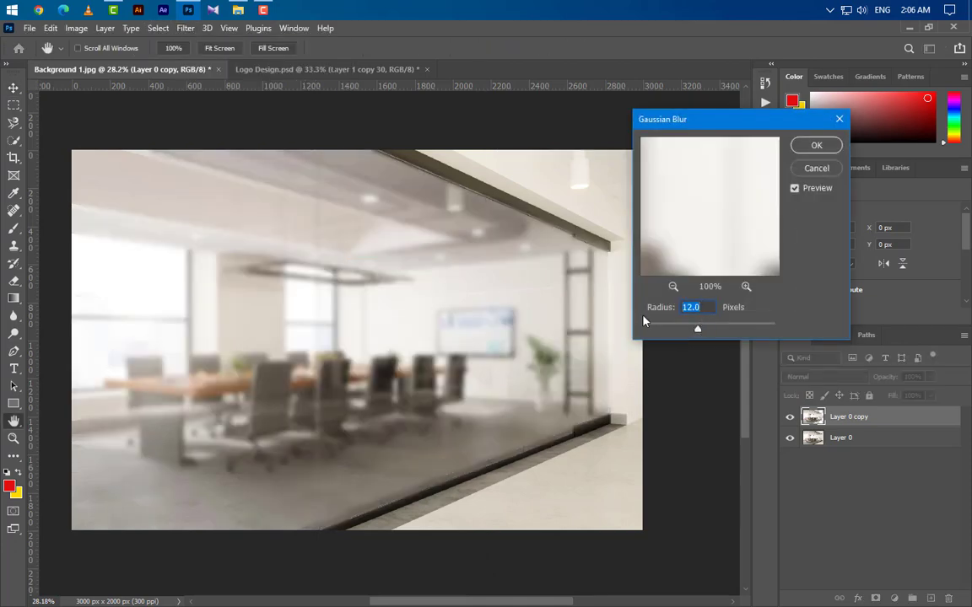
text(50)
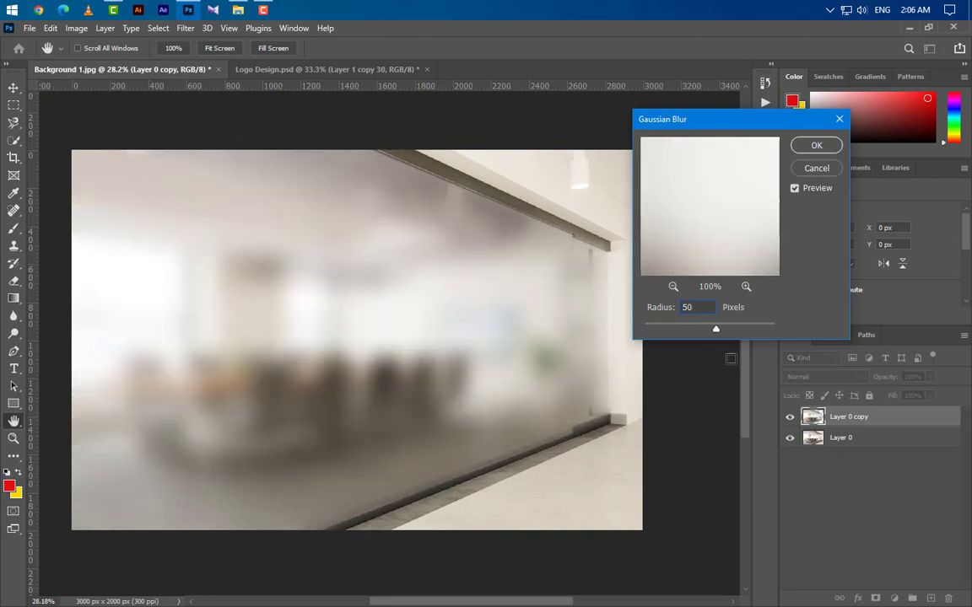
click(816, 146)
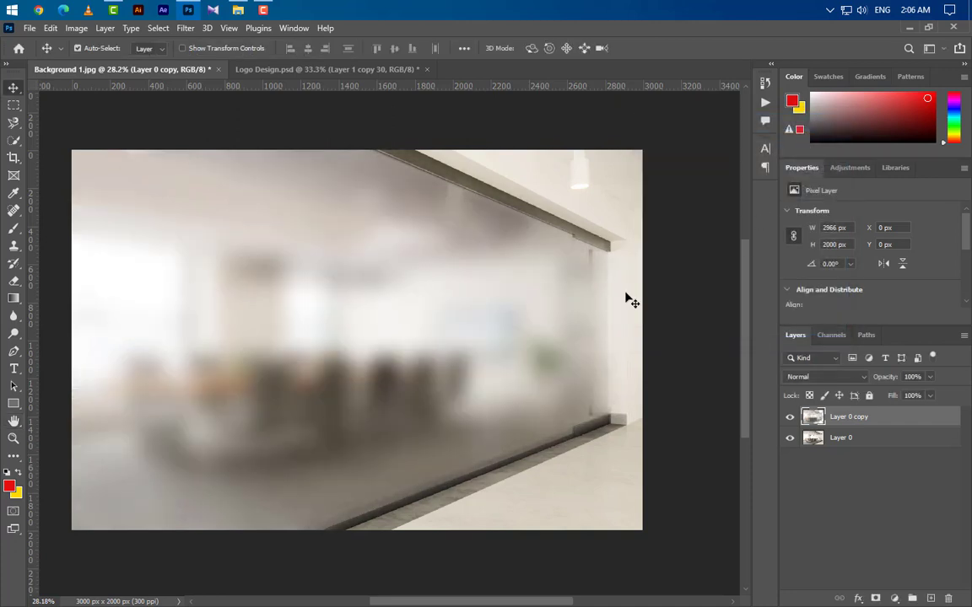
Place the GraphicsFamily logo image from the File Explorer folder into the Background 1 document at its default size
click(238, 9)
click(245, 154)
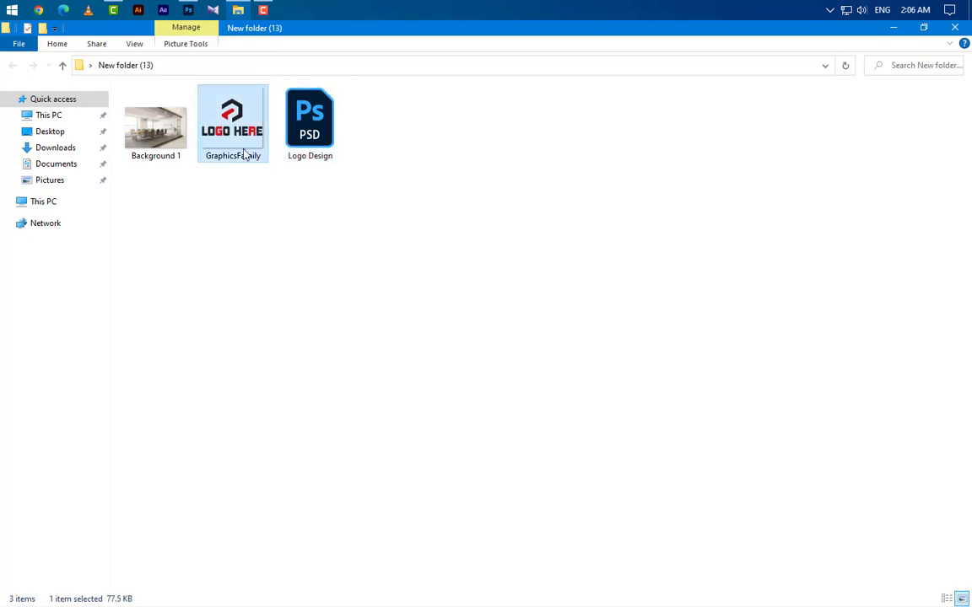
drag(249, 125, 369, 402)
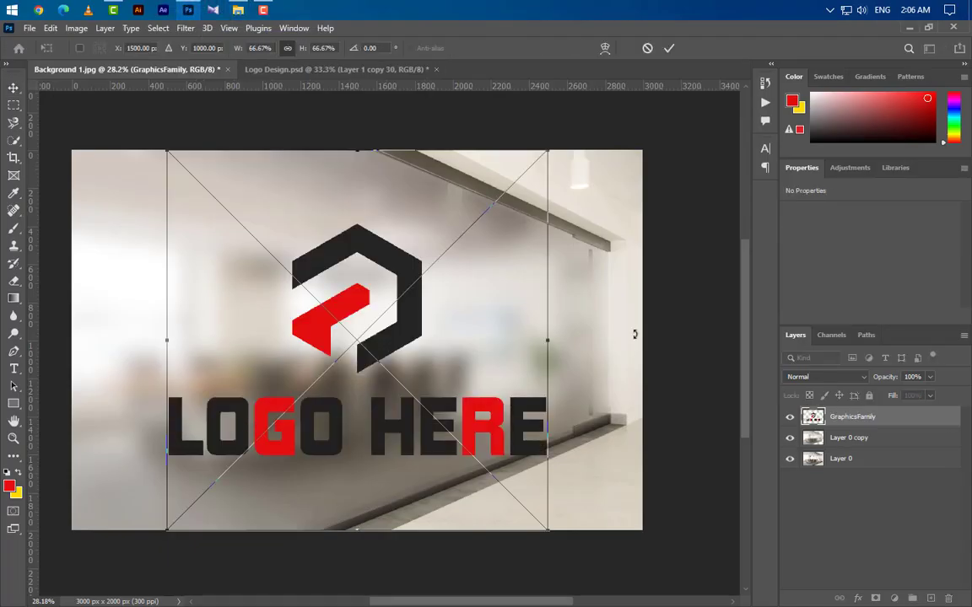
click(668, 49)
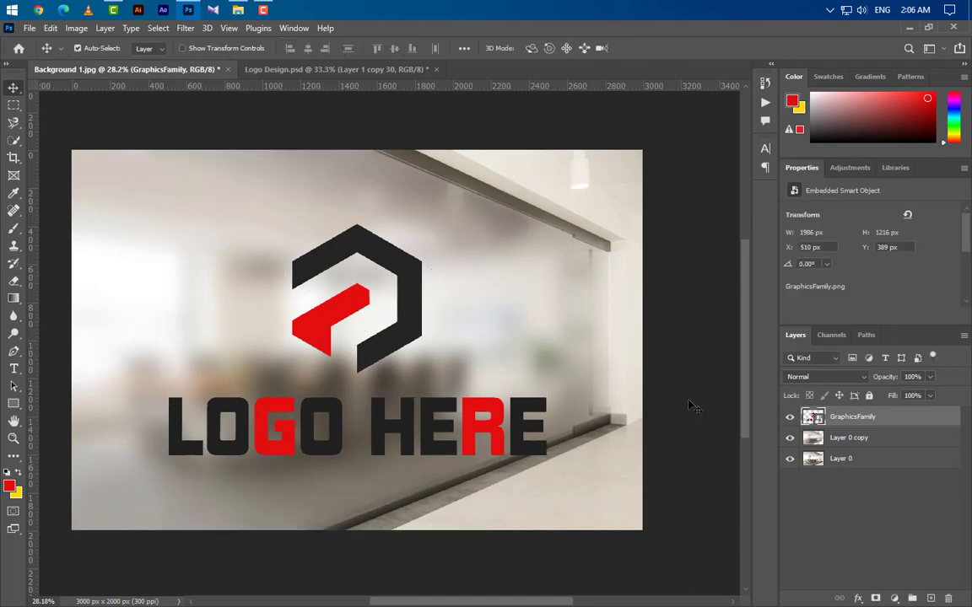
Convert the GraphicsFamily layer to a smart object and hide the blurred Layer 0 copy
right_click(890, 427)
click(775, 169)
click(790, 439)
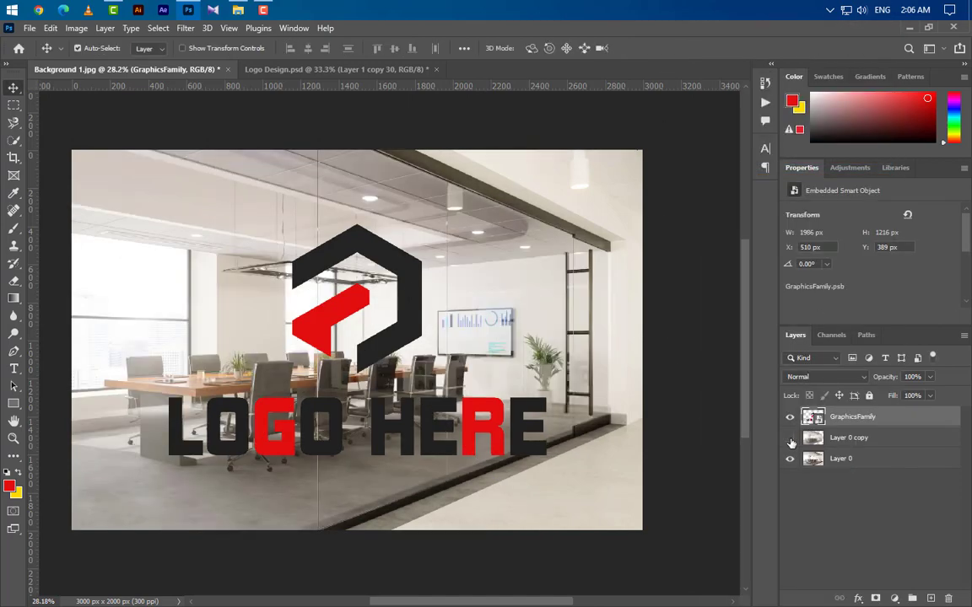
Scale the logo to about 38.5% and move it over the left glass pane, centered at about X 741 px, Y 942 px
key(ctrl+t)
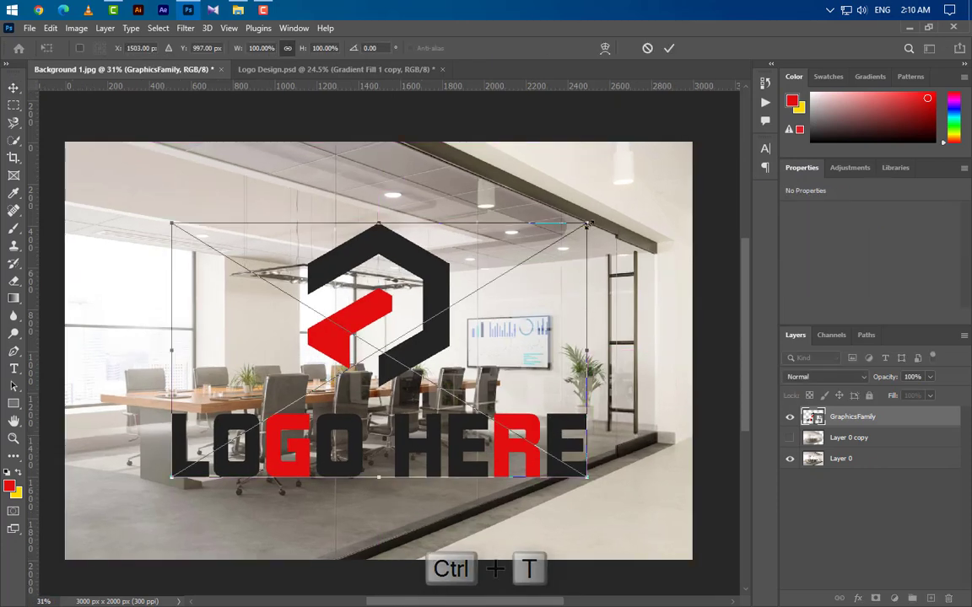
drag(587, 225, 327, 377)
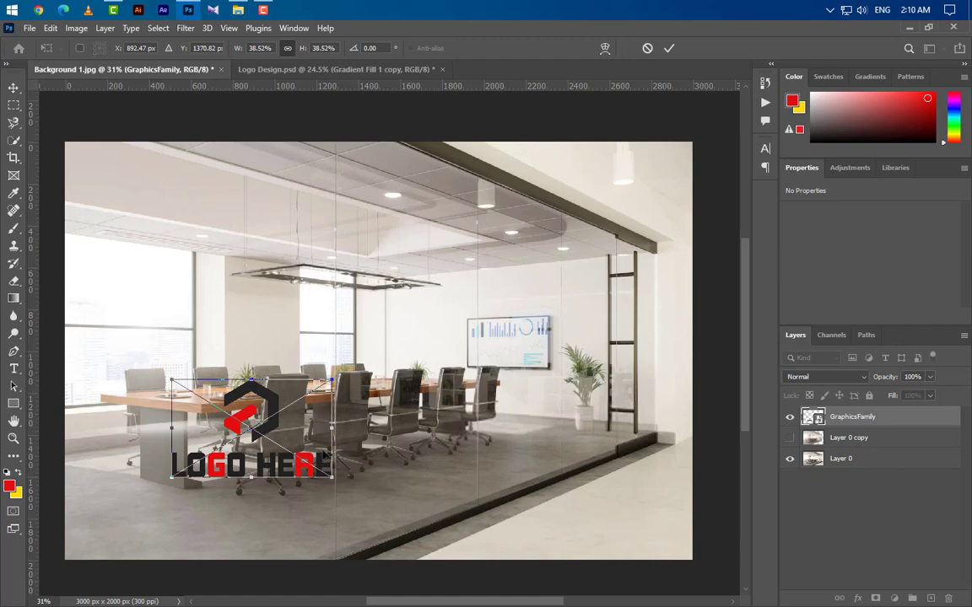
drag(295, 443, 262, 353)
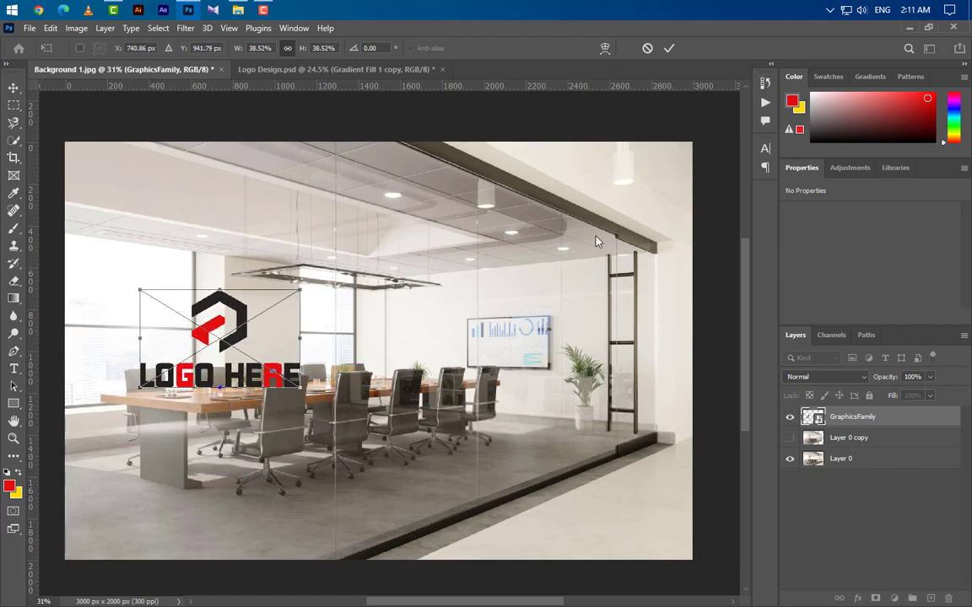
click(669, 48)
Draw a red rectangle about 2831 × 847 px across the glass wall and stack it below the GraphicsFamily logo layer
click(15, 403)
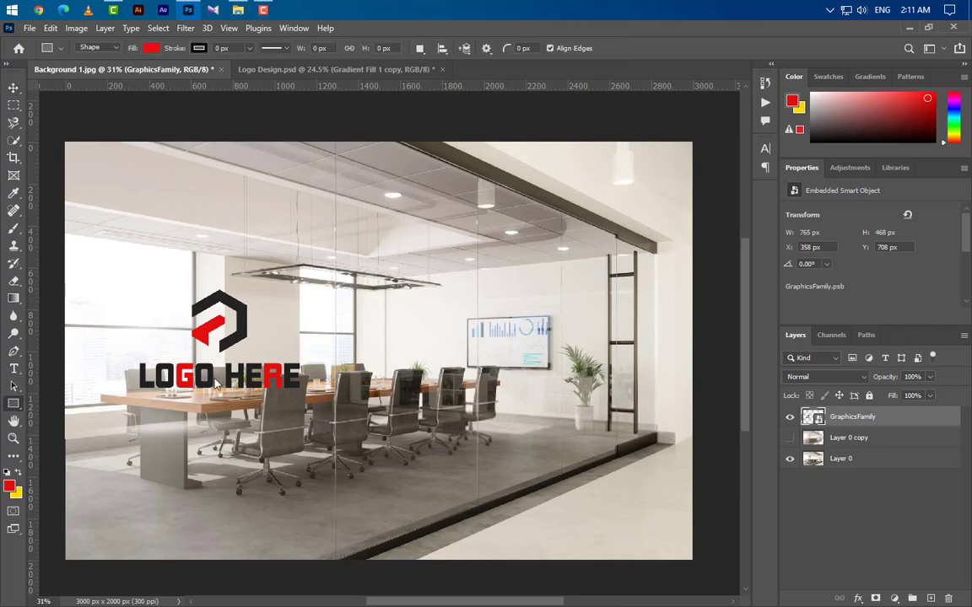
drag(657, 253, 65, 431)
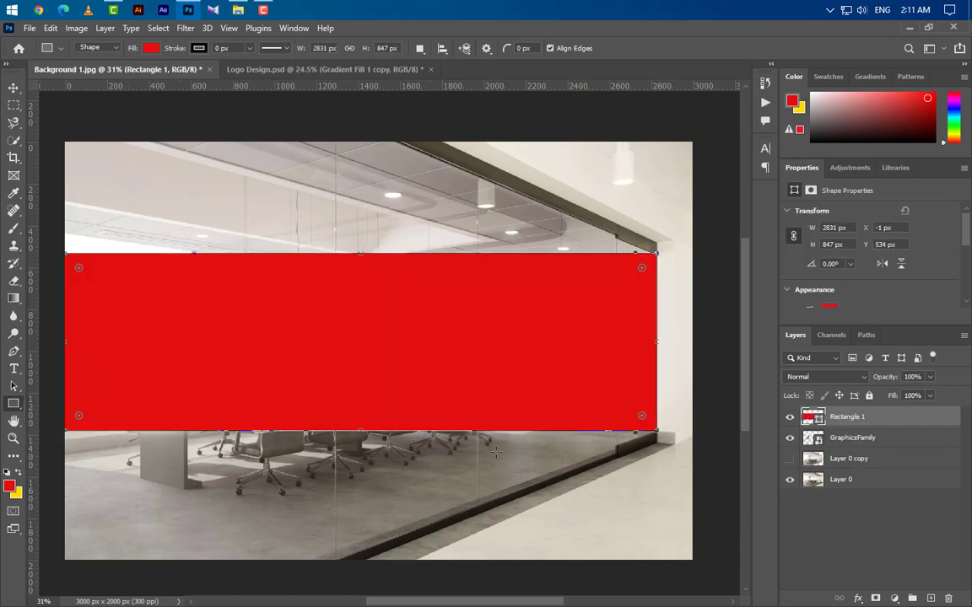
drag(921, 421, 880, 440)
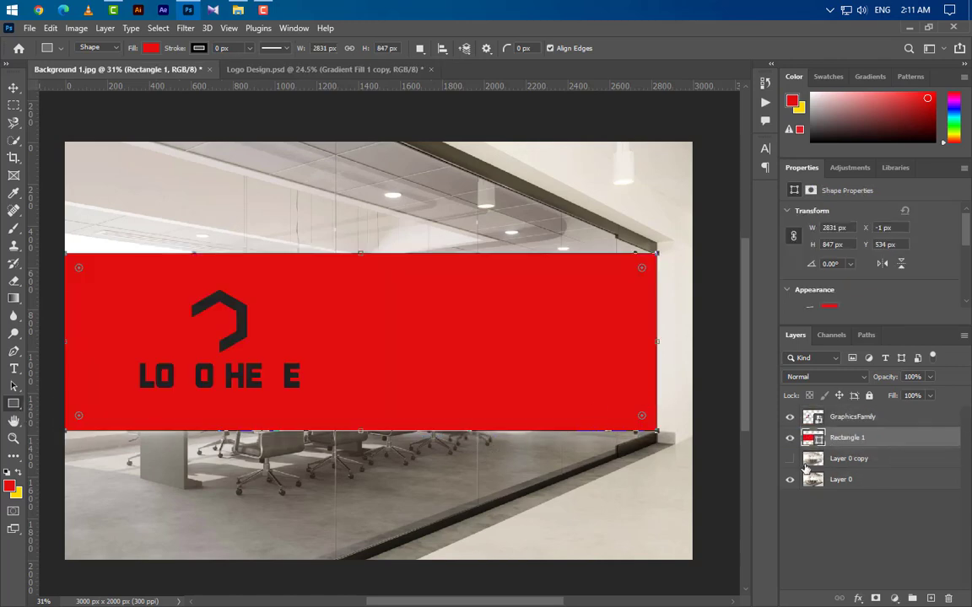
Load the rectangle's outline as a selection, align the logo's vertical centre to it, and deselect
key(ctrl)
ctrl+click(812, 437)
click(852, 417)
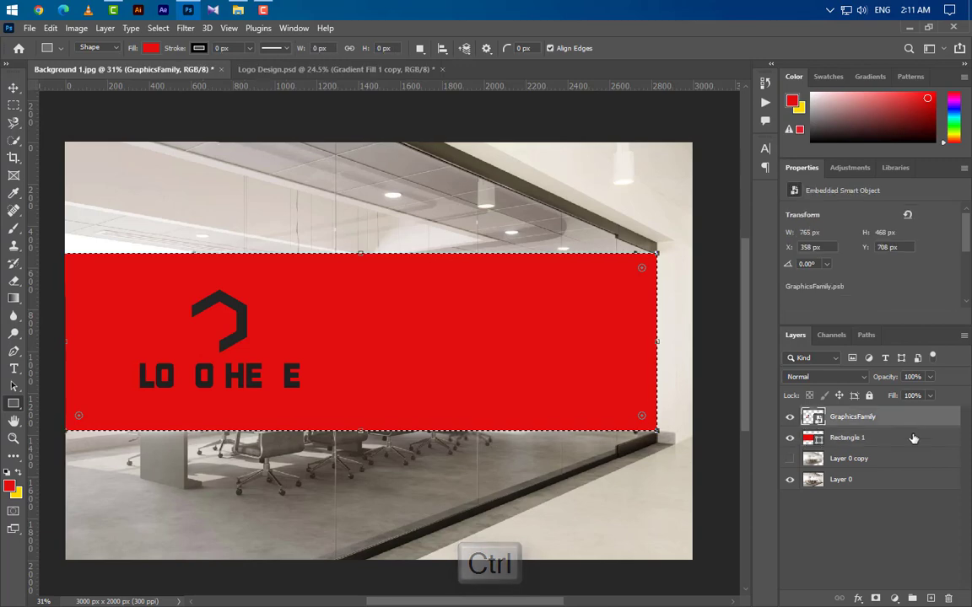
key(v)
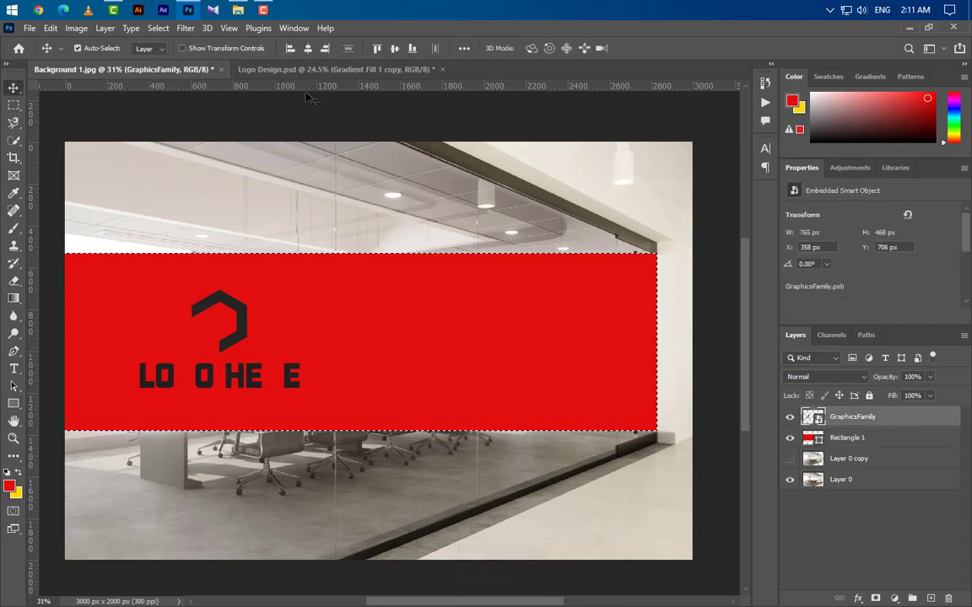
click(394, 48)
key(ctrl+d)
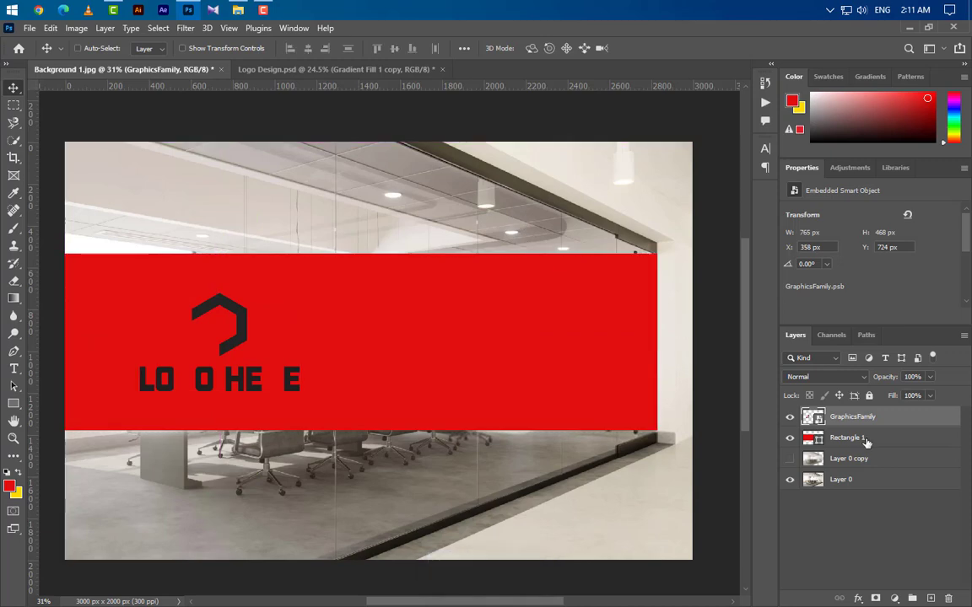
Group the logo and rectangle layers and apply a Perspective transform, enlarging the left side to about 383% height along the glass wall's edges
shift+click(936, 444)
click(912, 599)
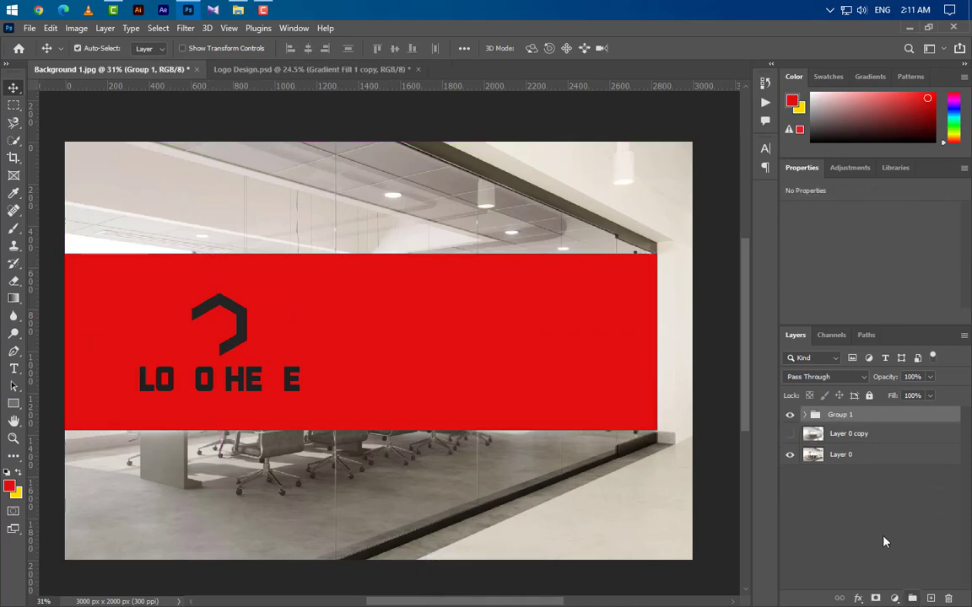
key(ctrl+t)
right_click(282, 361)
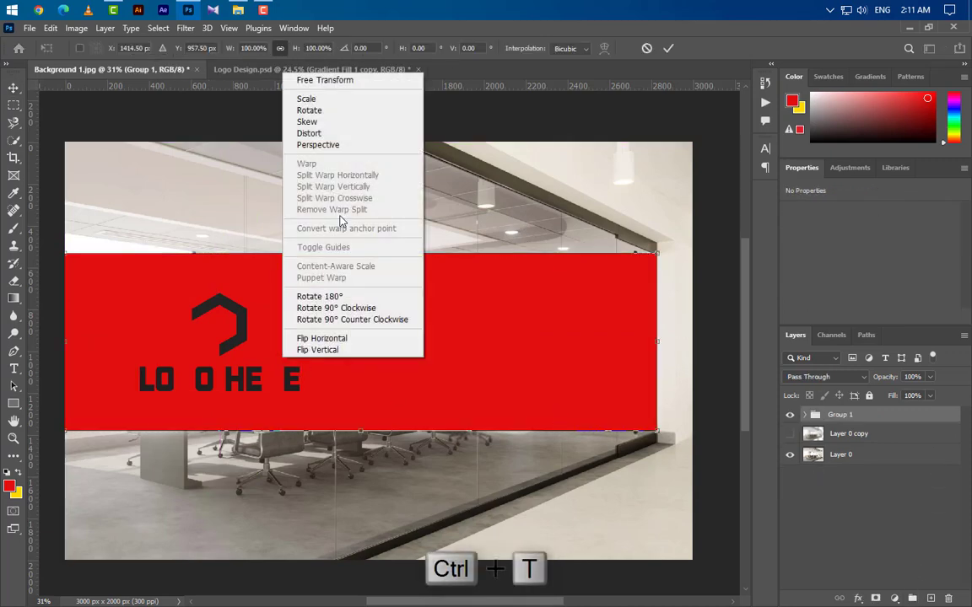
click(346, 146)
scroll(382, 311, down, 1)
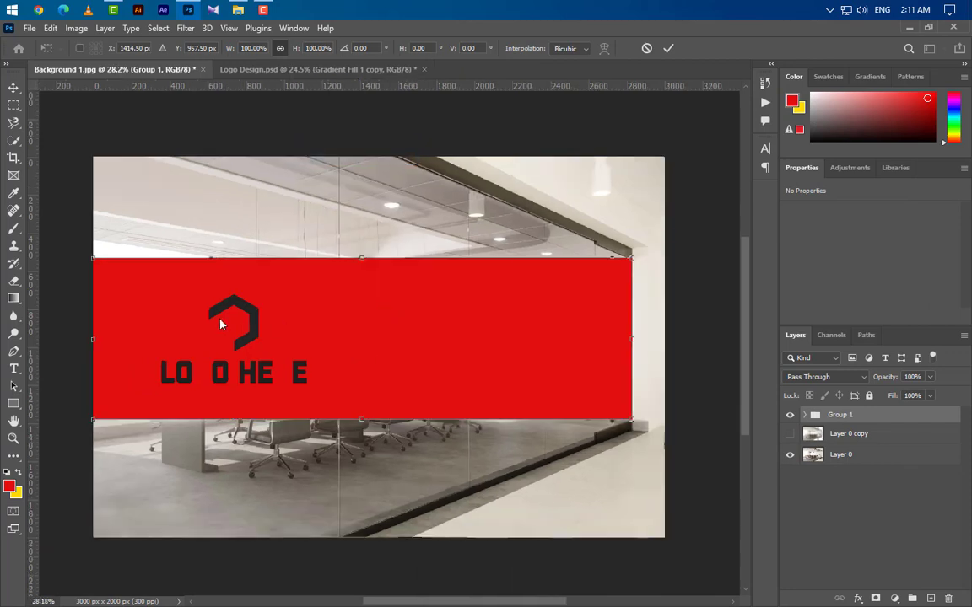
drag(93, 258, 126, 95)
scroll(306, 318, down, 6)
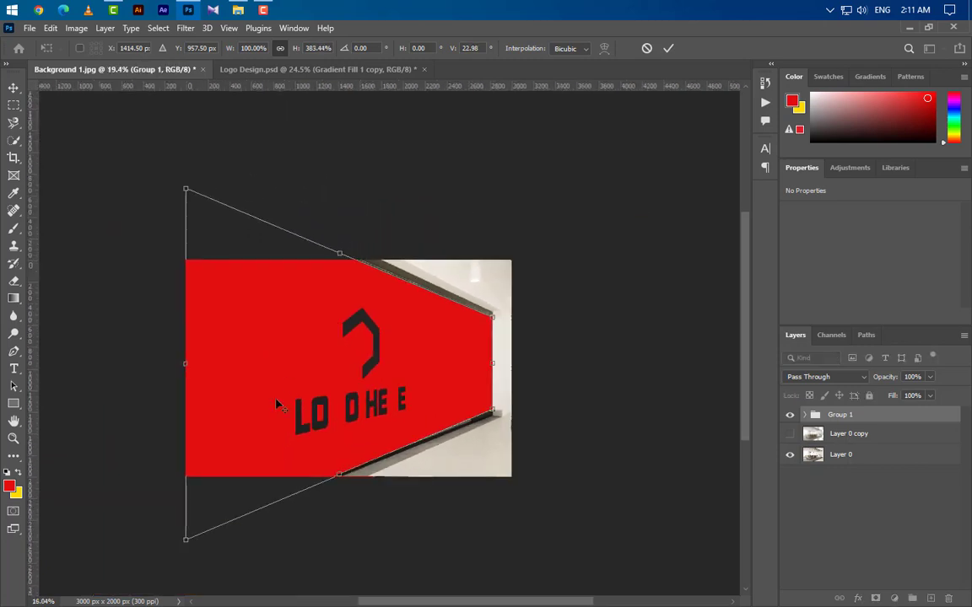
scroll(276, 404, up, 2)
scroll(179, 550, up, 2)
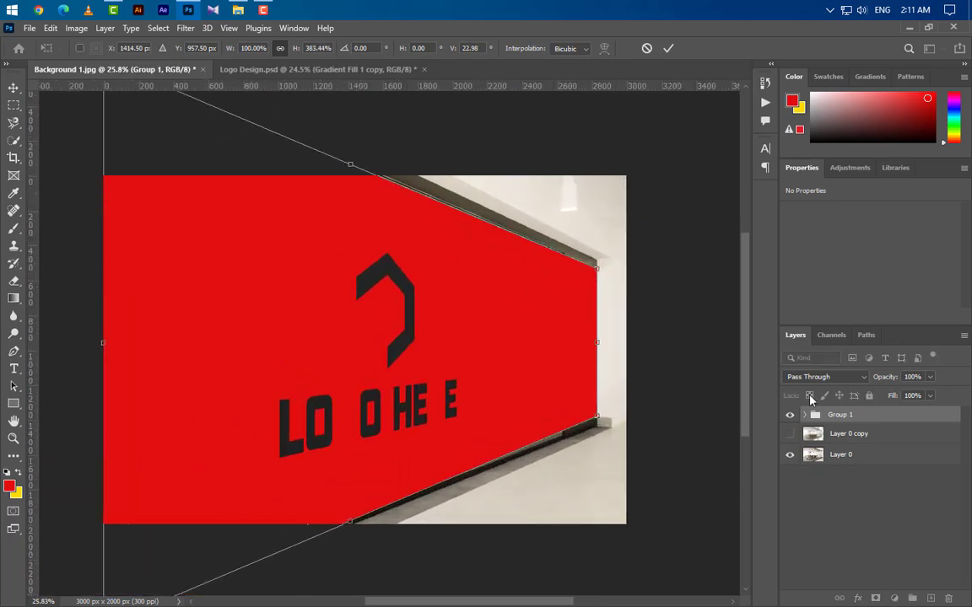
Add a vertical guide at the image's left edge, raise the group's lower-left corner slightly along it, and apply the transform
scroll(748, 348, down, 3)
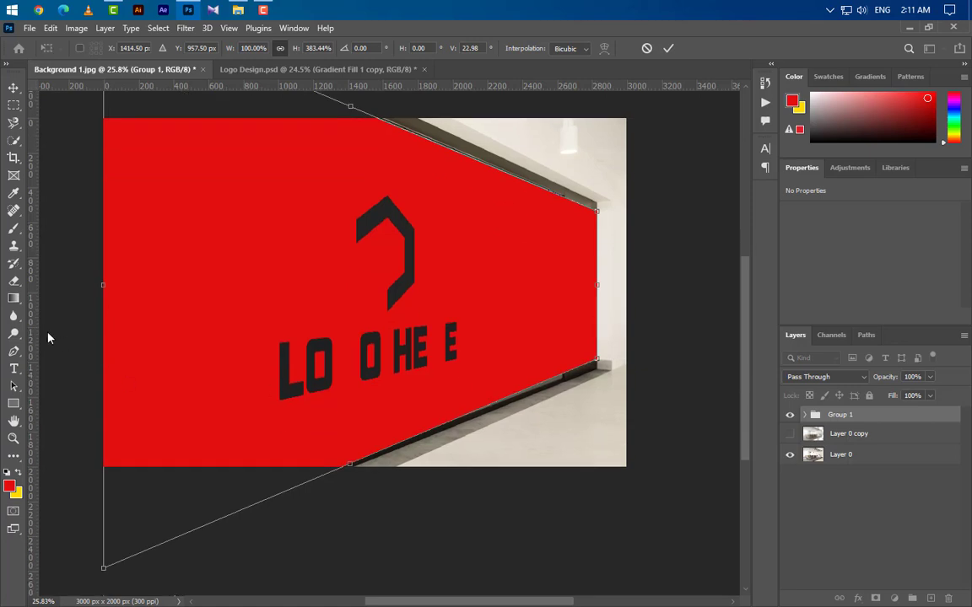
drag(37, 332, 105, 340)
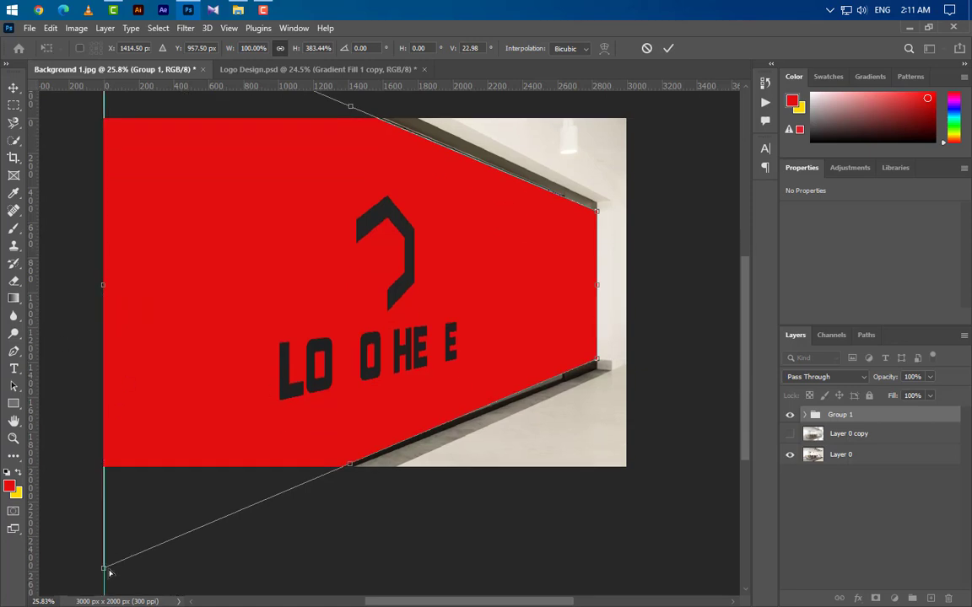
right_click(123, 414)
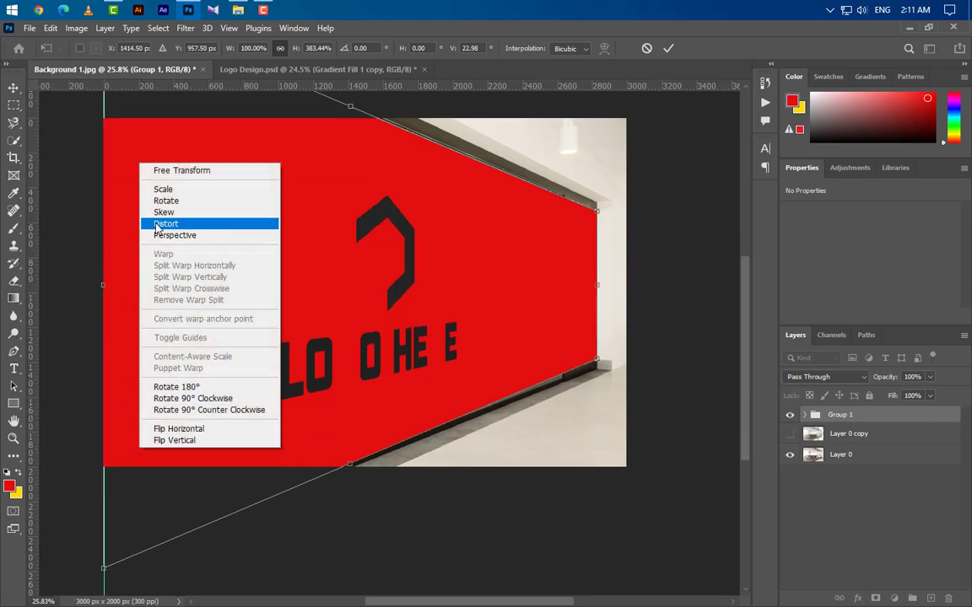
click(142, 205)
drag(104, 568, 103, 535)
click(668, 49)
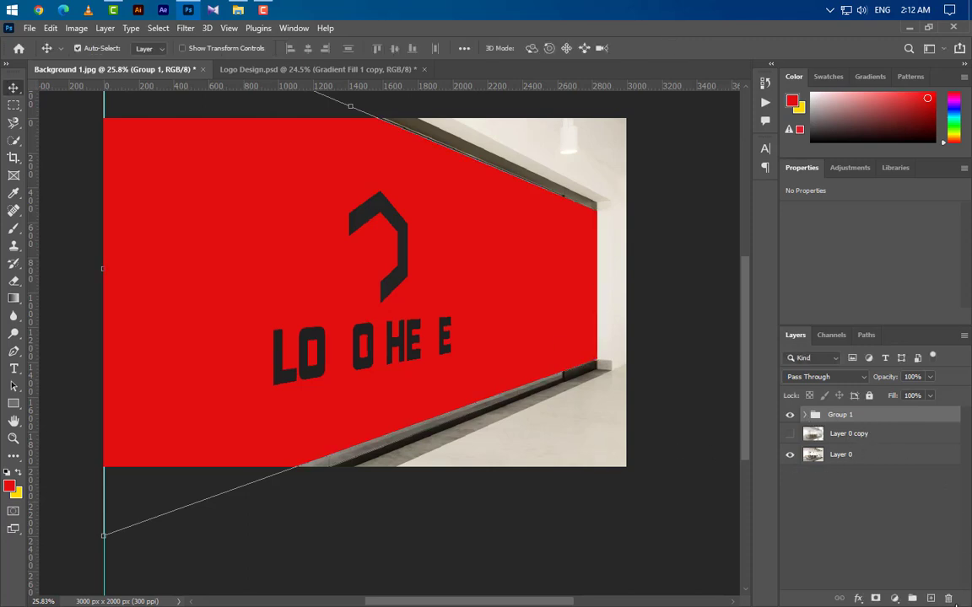
Remove the group while keeping its contents, and delete the Rectangle 1 layer
click(949, 599)
click(557, 248)
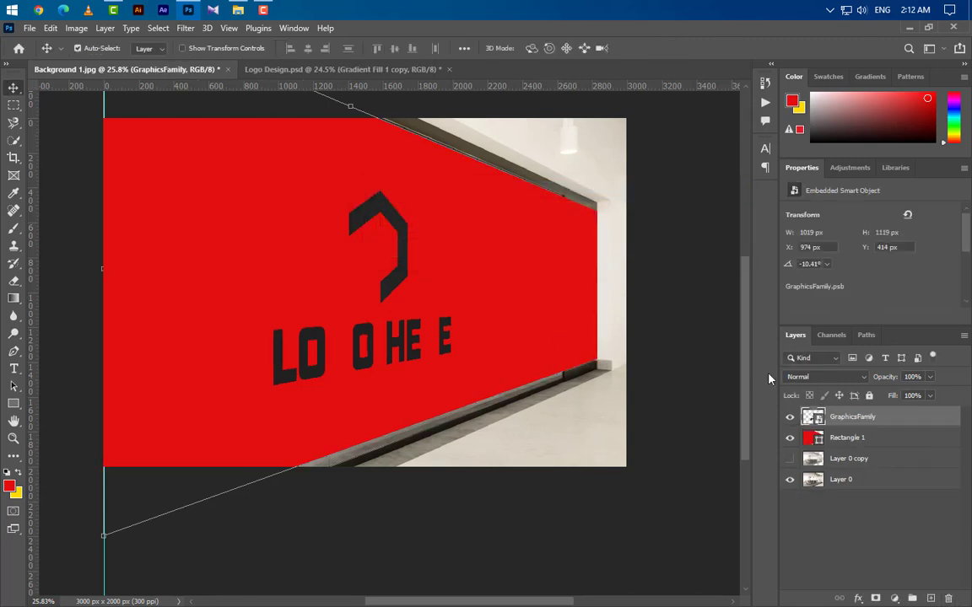
drag(913, 445, 946, 597)
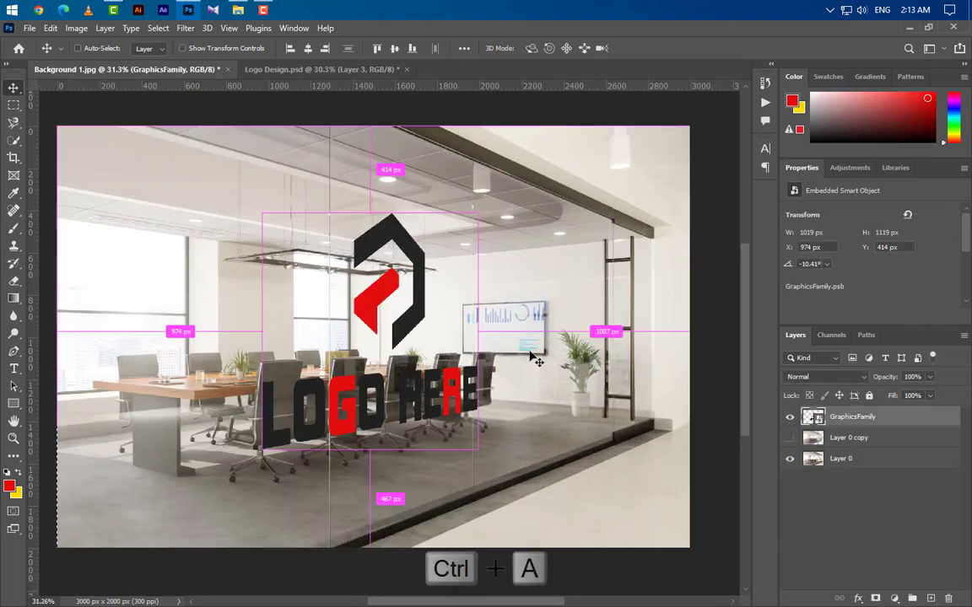
Centre the logo horizontally and vertically on the whole canvas and clear the selection
key(ctrl+a)
click(308, 49)
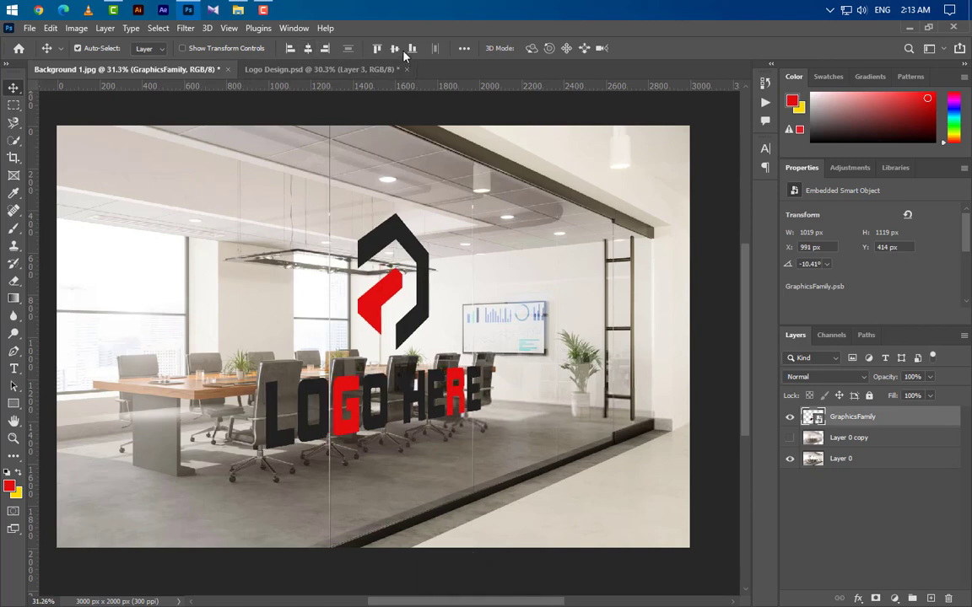
click(394, 48)
key(ctrl+d)
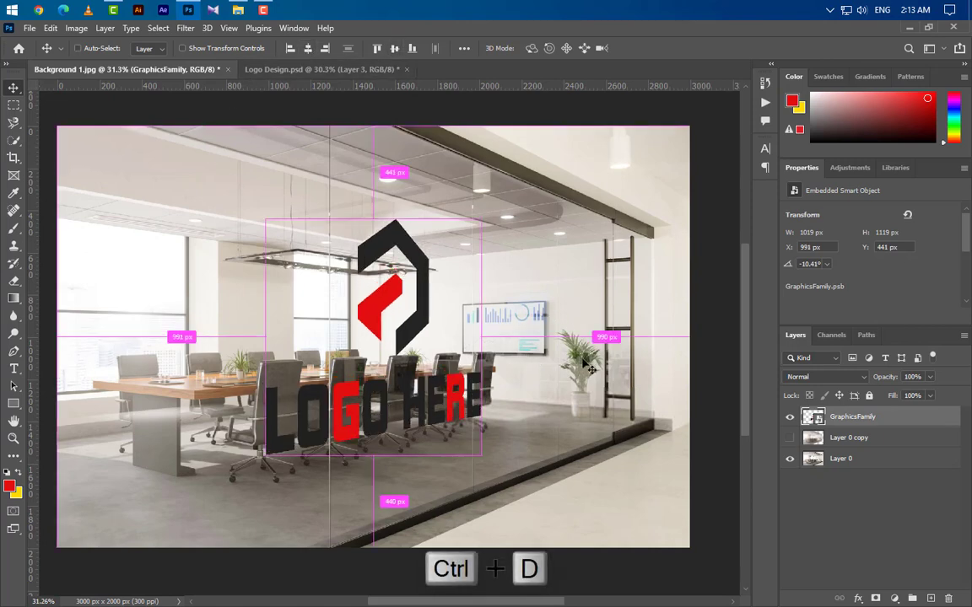
Show the blurred Layer 0 copy and set the GraphicsFamily logo layer's opacity to 75%
click(789, 437)
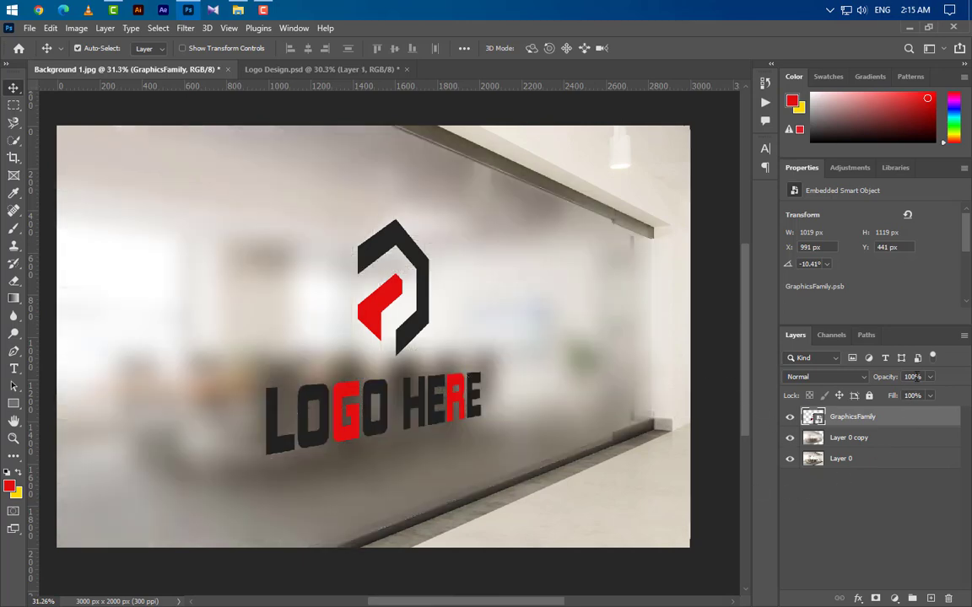
text(75)
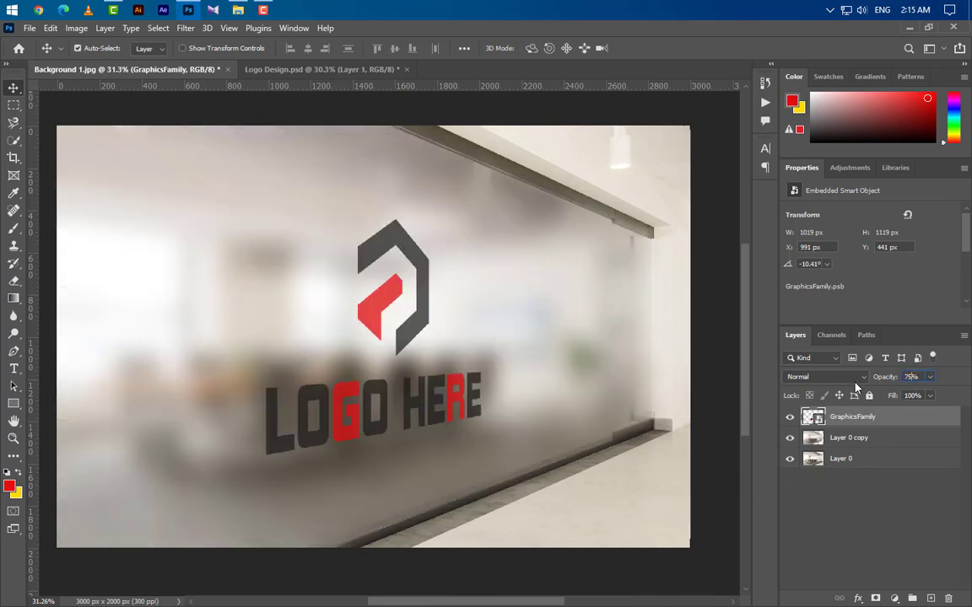
Add Bevel & Emboss to the logo layer with Inner Bevel, Smooth technique, 100% depth, Up direction, 75 px size and 16 px soften
right_click(908, 419)
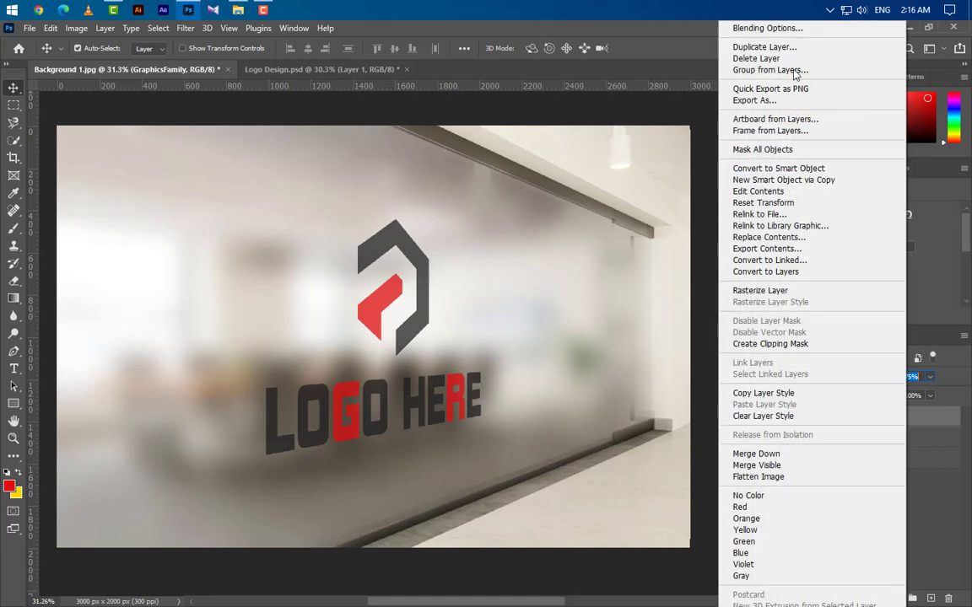
click(759, 26)
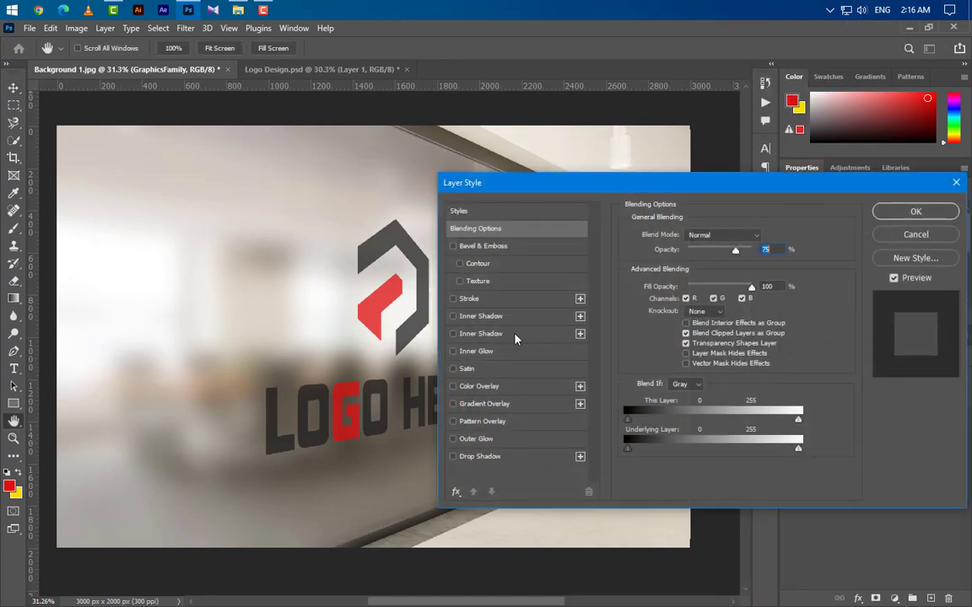
click(485, 246)
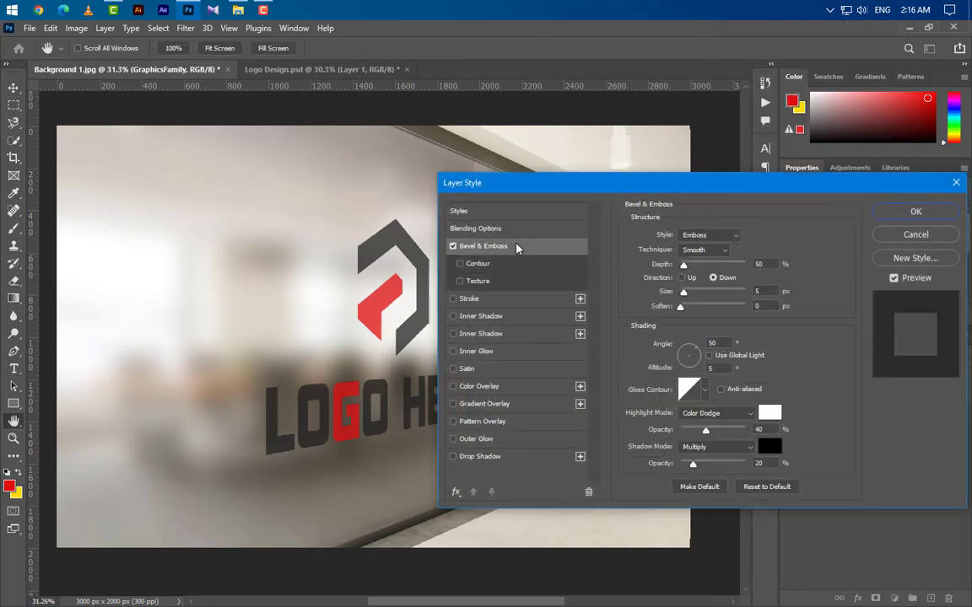
click(709, 236)
click(699, 253)
click(698, 250)
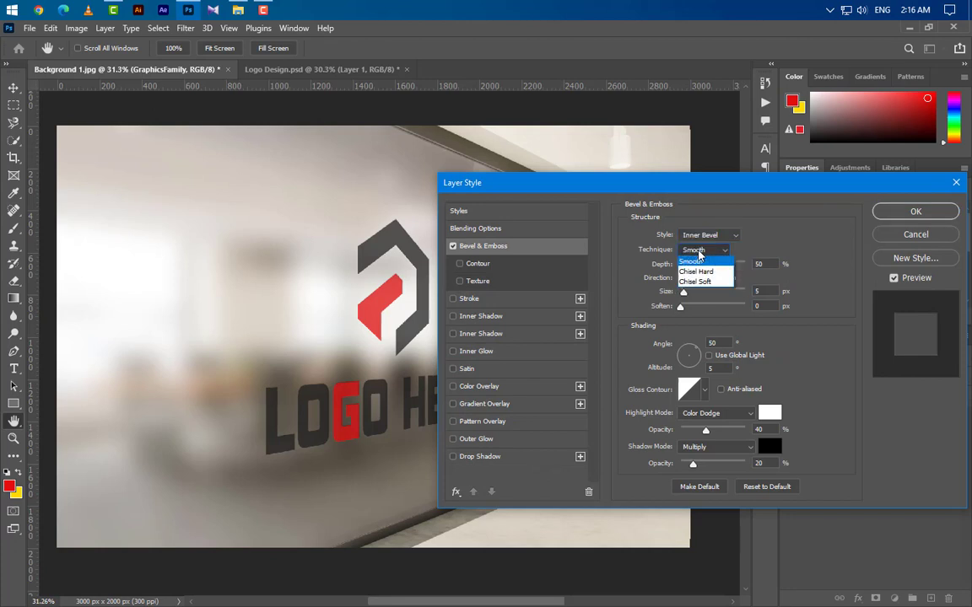
click(698, 263)
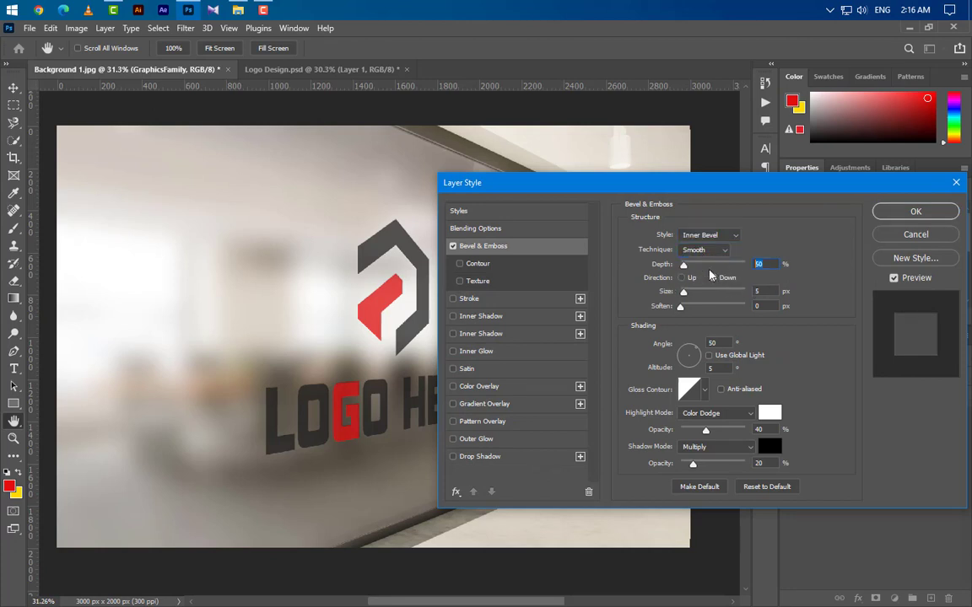
text(100)
click(681, 277)
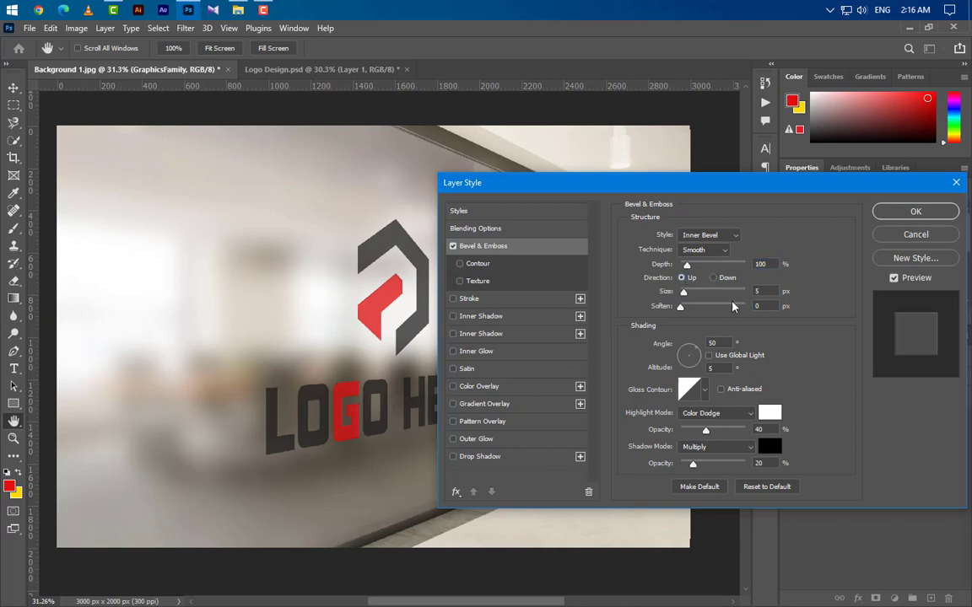
text(75)
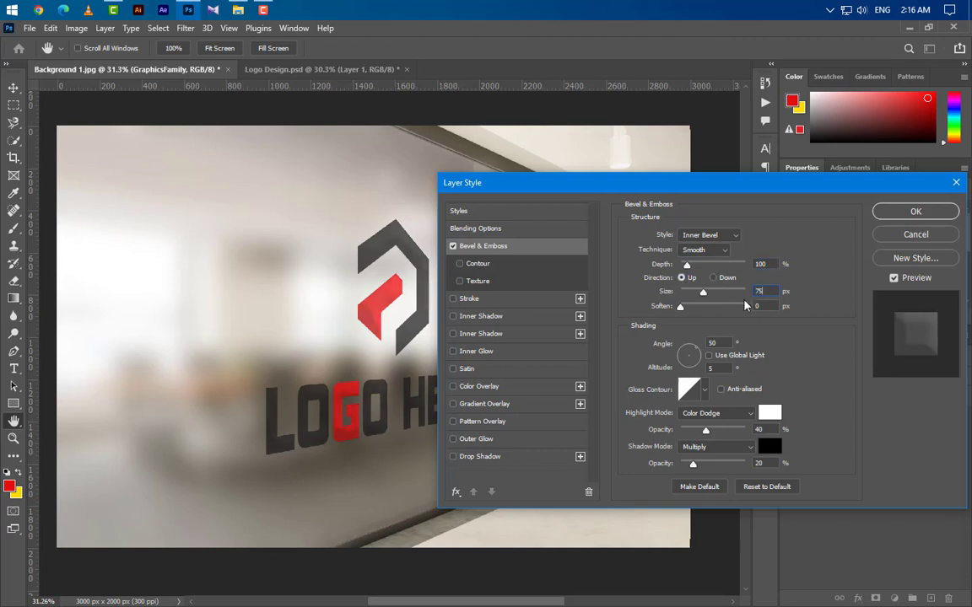
text(16)
Set the bevel's shading angle and altitude to 45° and its highlight to Screen mode at 50% opacity
key(Tab)
text(45)
key(Tab)
text(45)
click(717, 412)
click(720, 384)
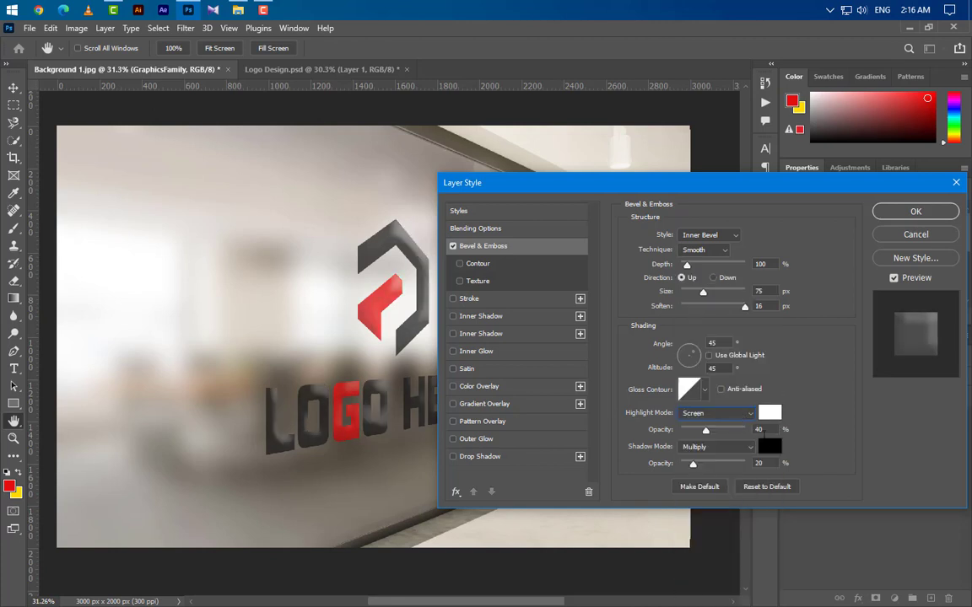
text(50)
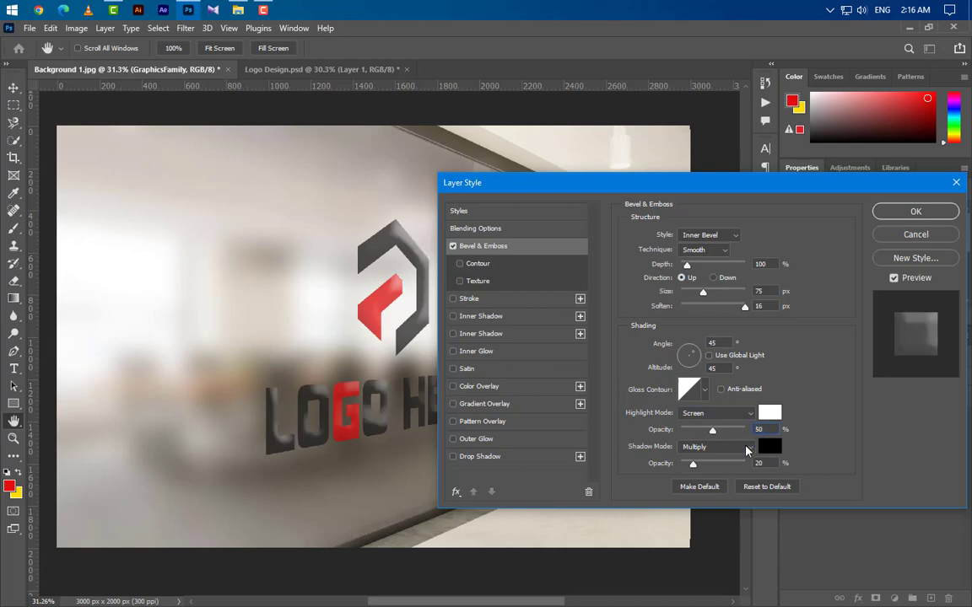
Set the bevel's shadow to Multiply mode in black at 50% opacity and apply the layer style
click(746, 451)
click(717, 325)
click(770, 447)
click(894, 368)
text(50)
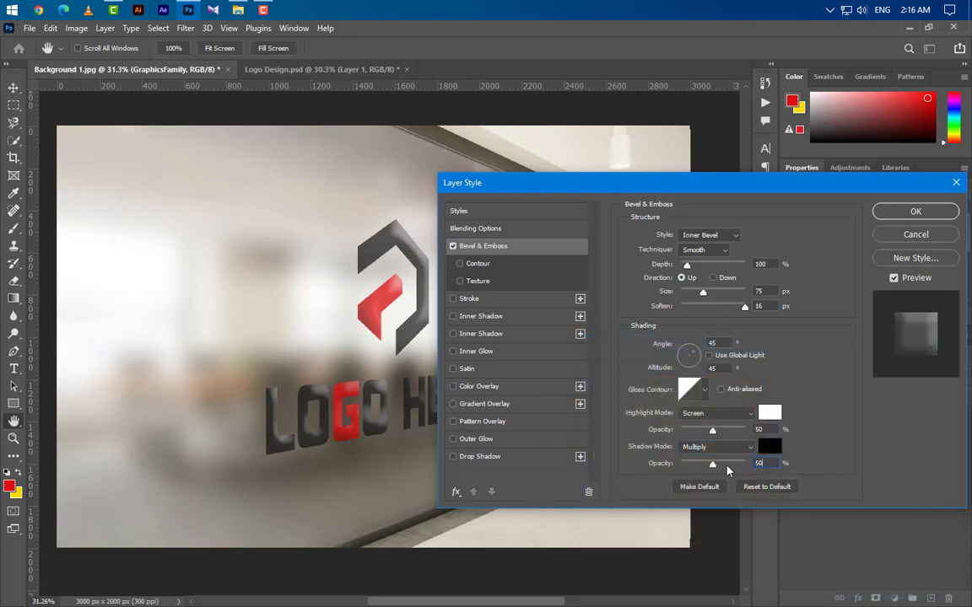
click(909, 217)
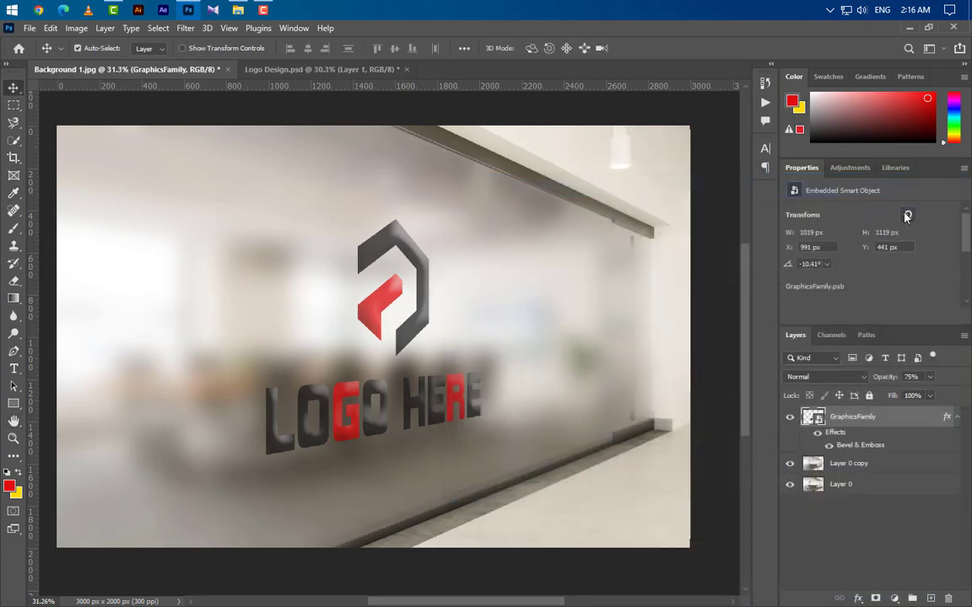
Apply a Gaussian Blur with a 5-pixel radius to the GraphicsFamily logo layer
click(189, 29)
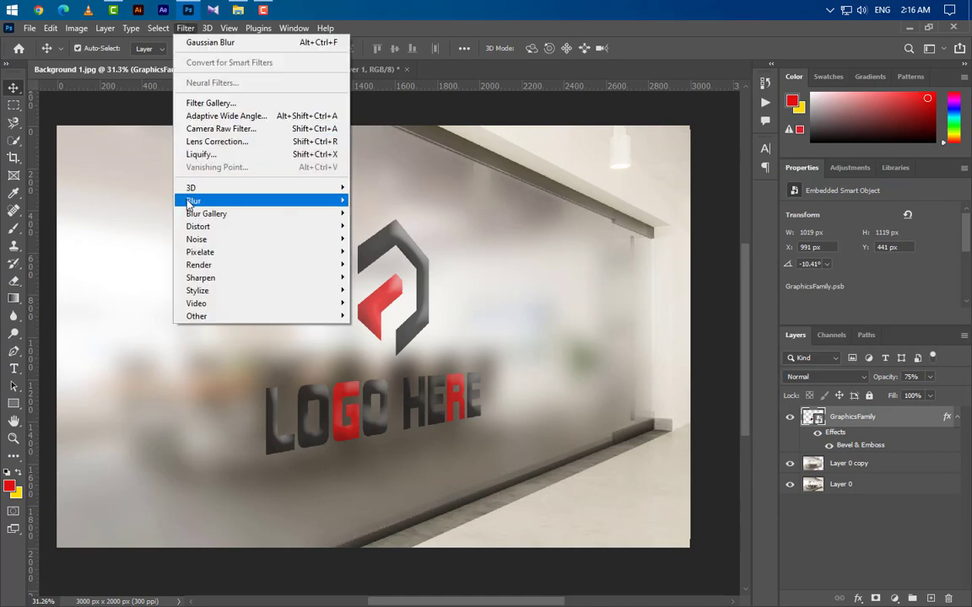
mouse_move(261, 202)
click(385, 252)
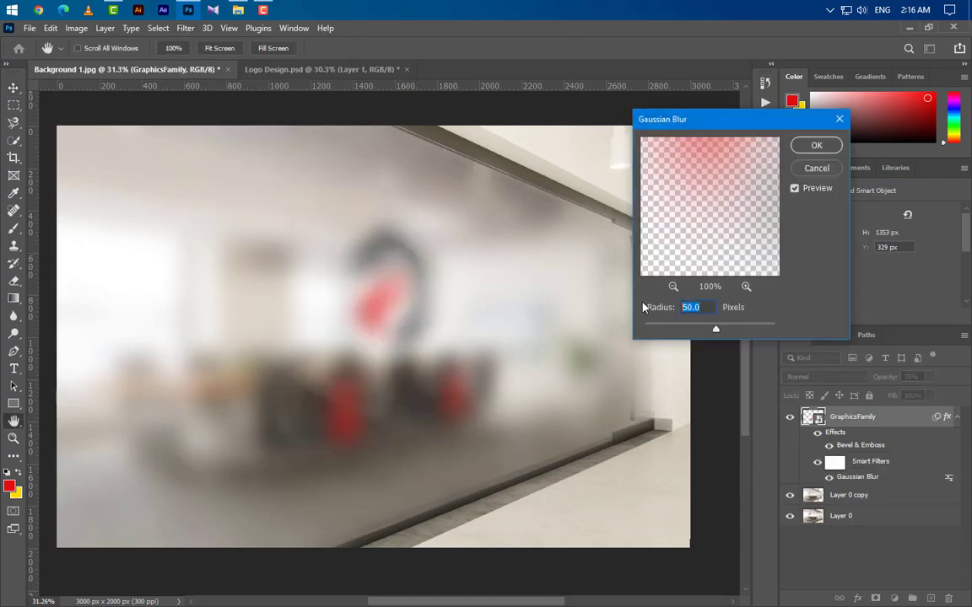
text(5)
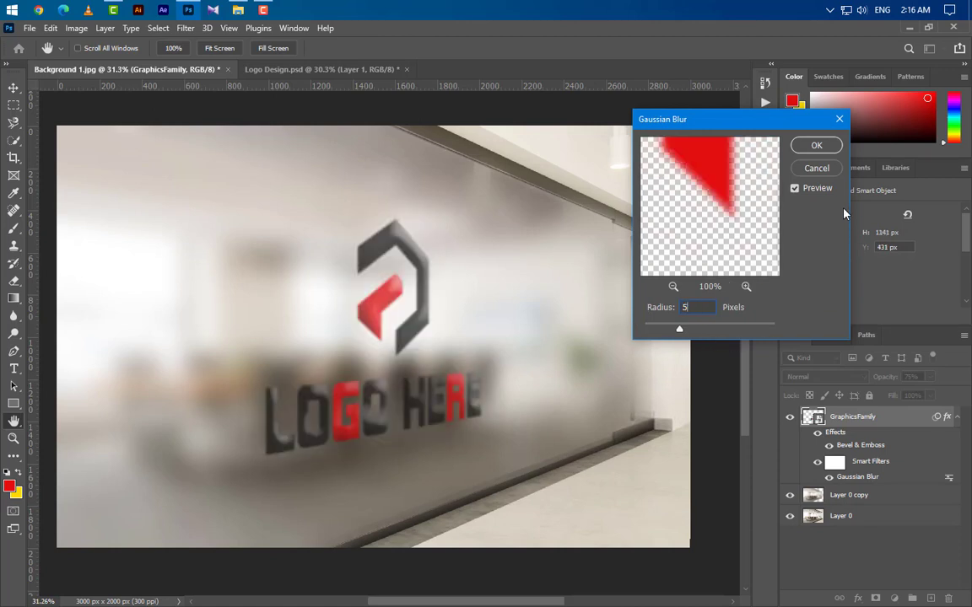
click(823, 150)
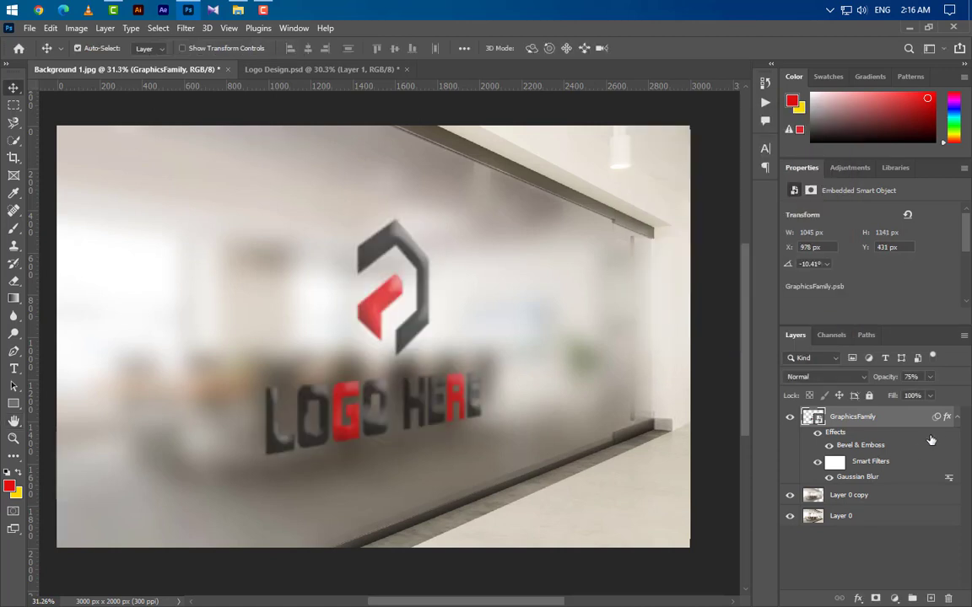
Duplicate the blurred GraphicsFamily layer as GraphicsFamily copy in the same document
right_click(911, 417)
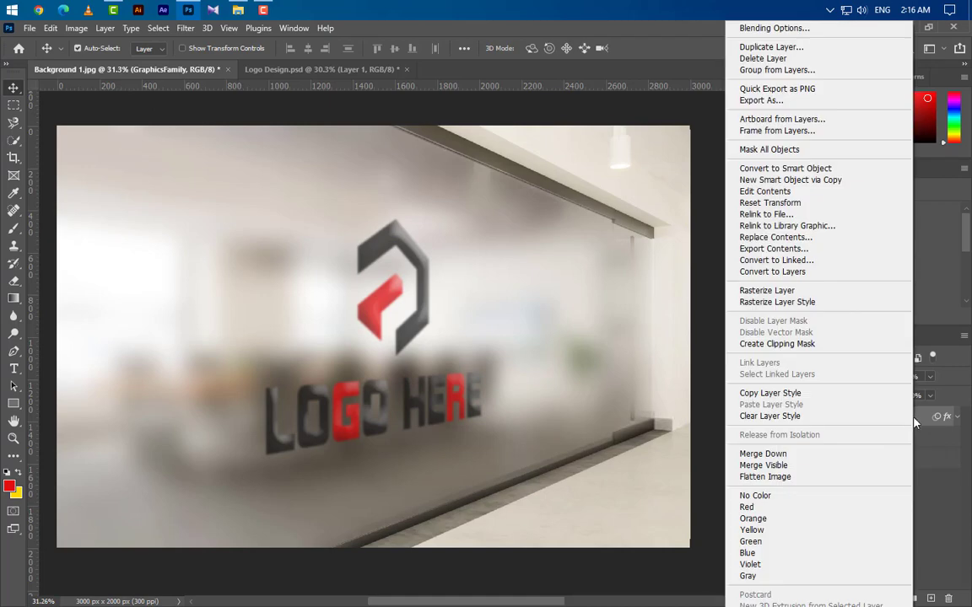
click(769, 48)
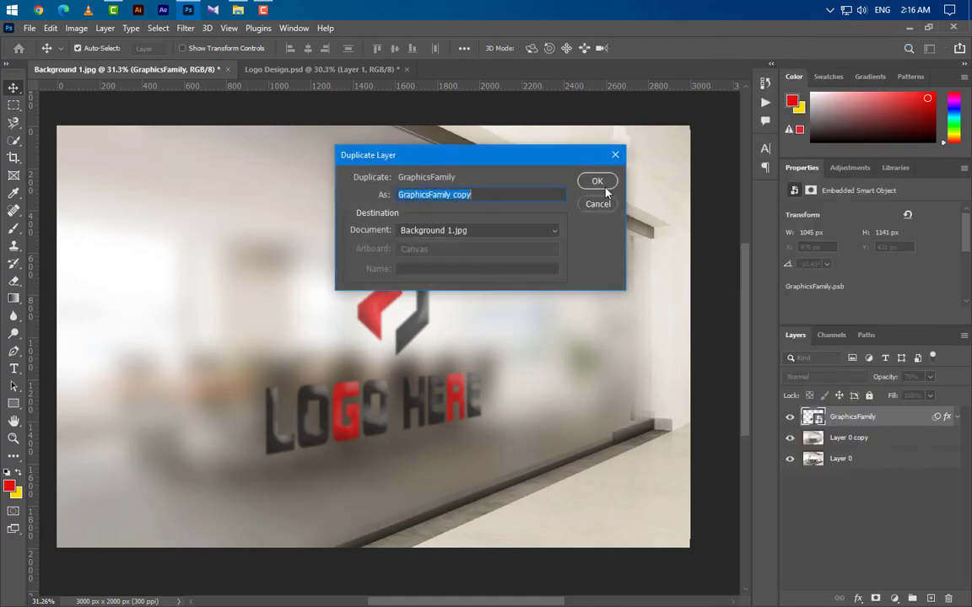
click(594, 183)
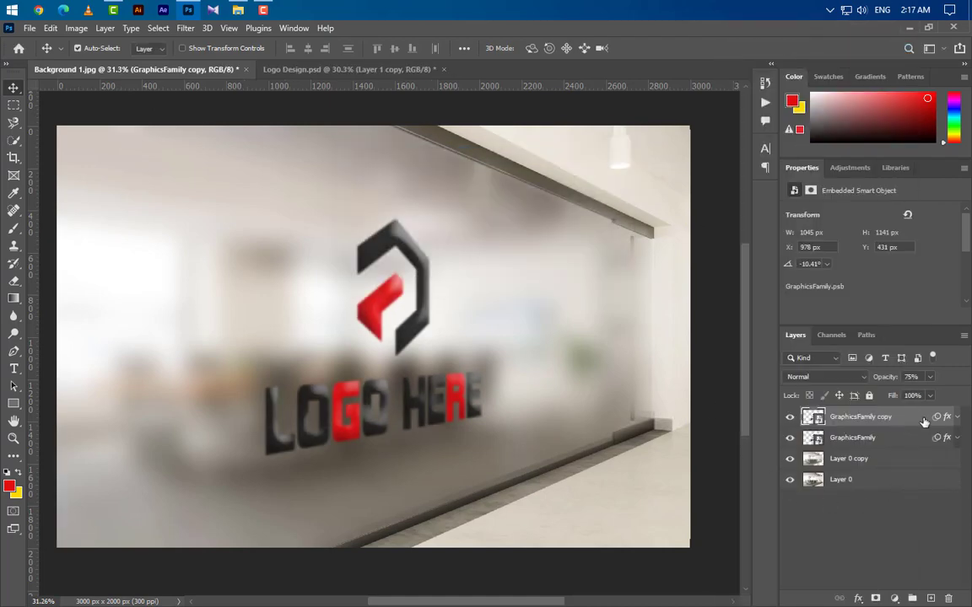
Set the GraphicsFamily copy layer's Gaussian Blur radius to 3 pixels and its opacity to 50%
click(957, 417)
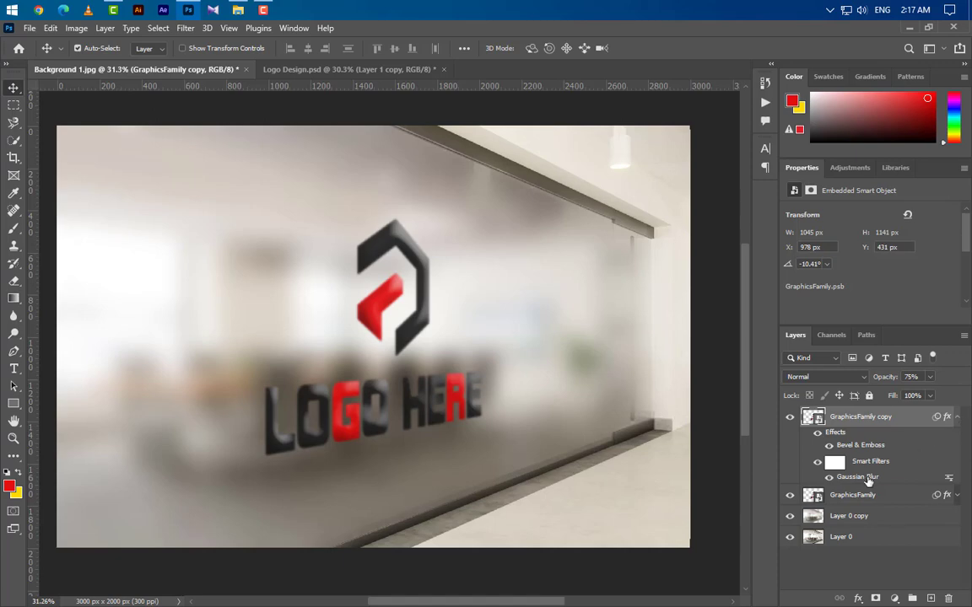
double_click(857, 478)
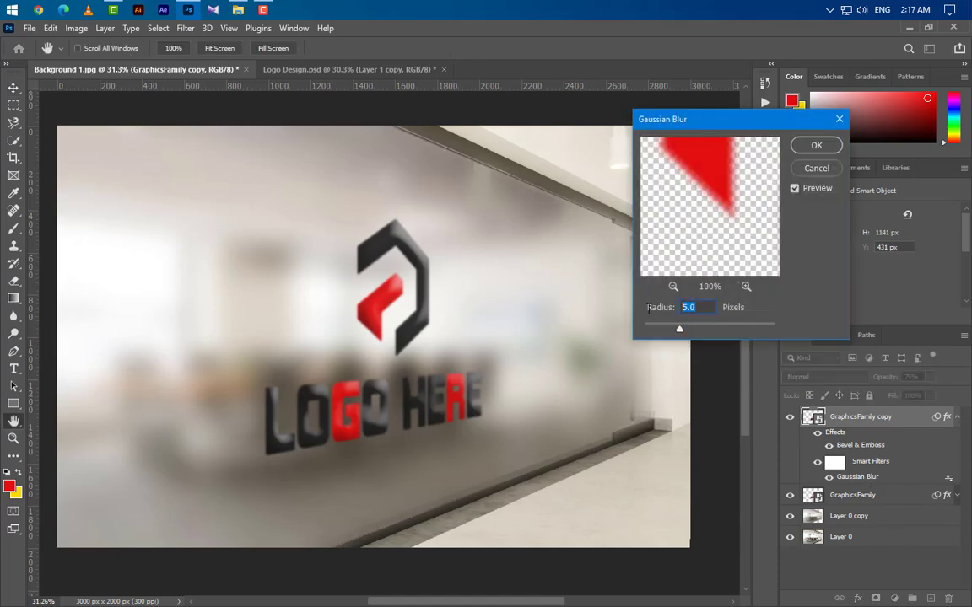
text(3)
click(806, 146)
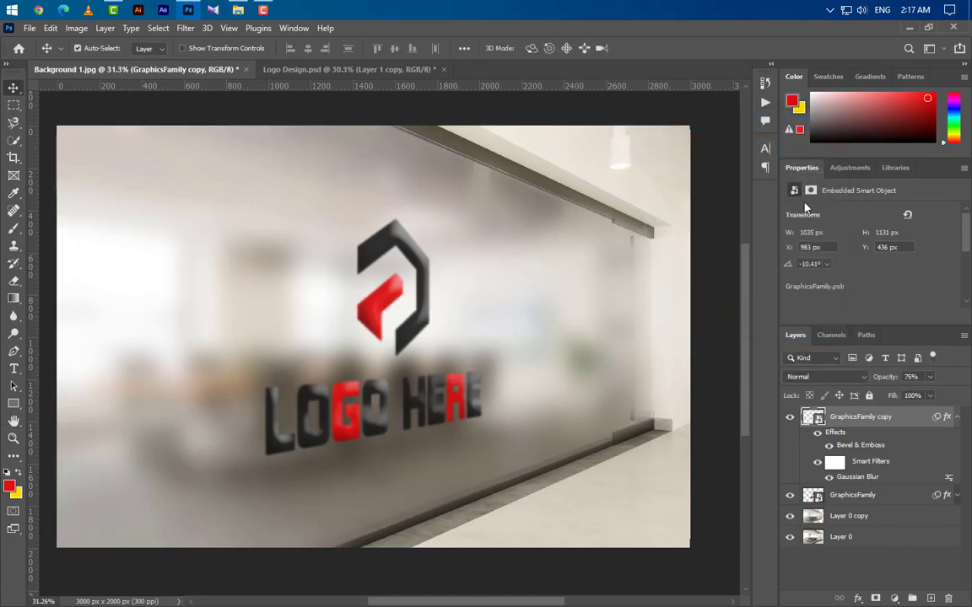
click(957, 416)
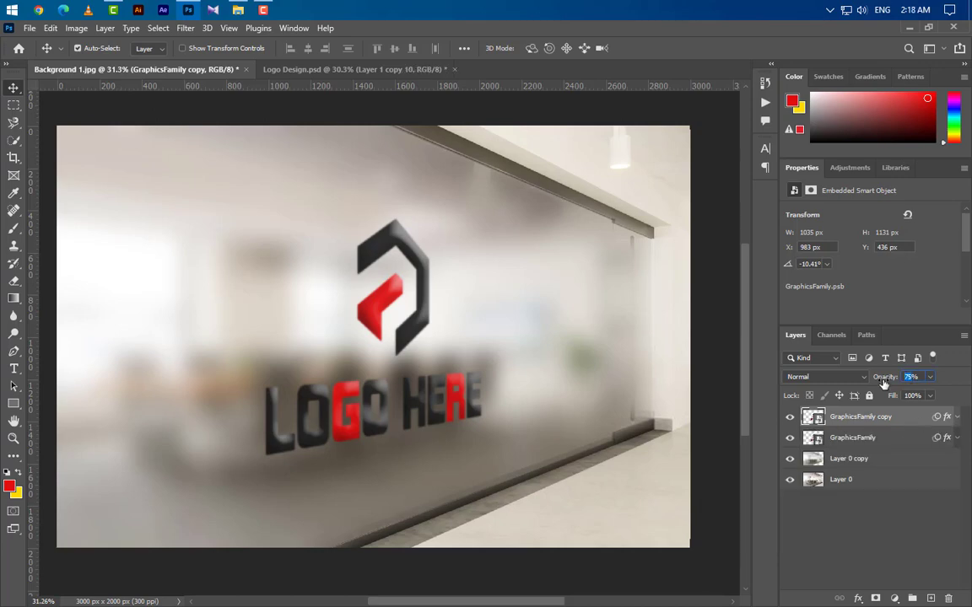
text(50)
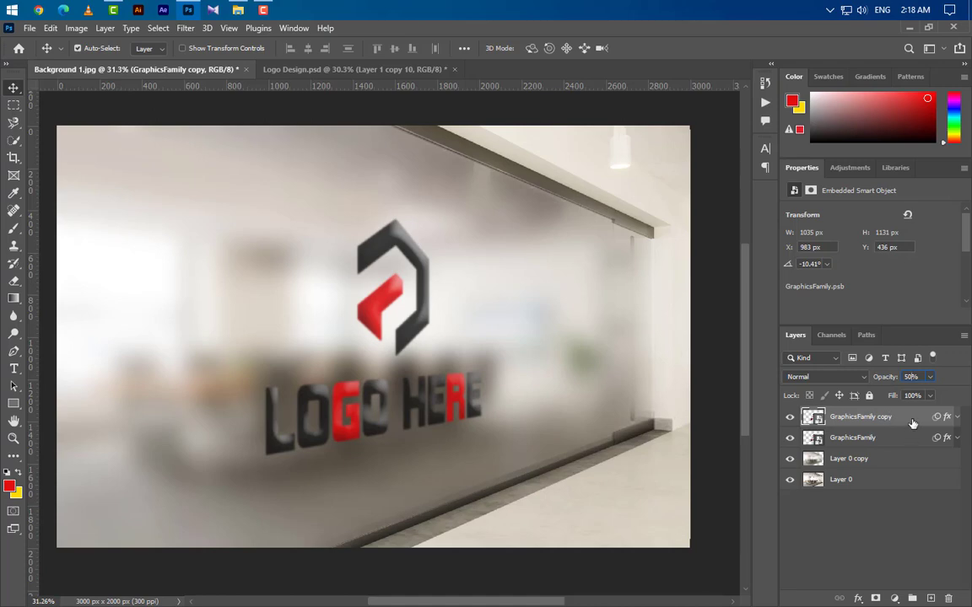
Duplicate the GraphicsFamily copy layer as GraphicsFamily copy 2, and group the two logo layers beneath it
right_click(913, 422)
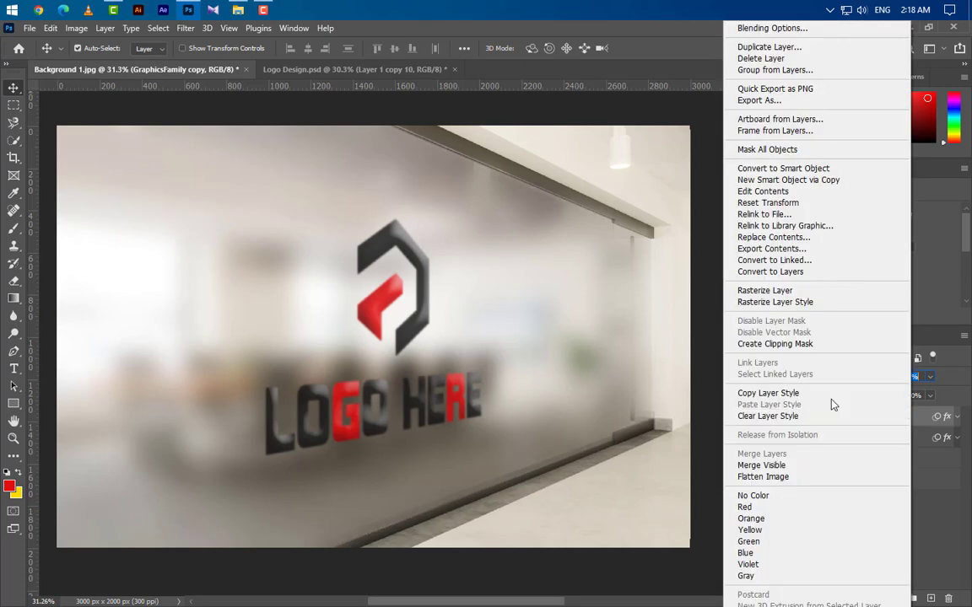
click(769, 47)
click(597, 182)
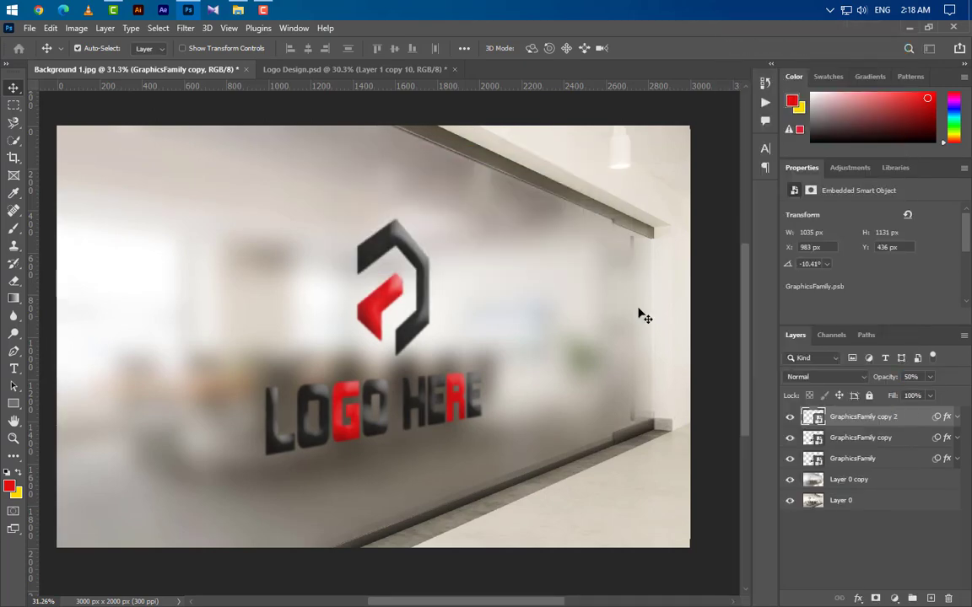
shift+click(904, 463)
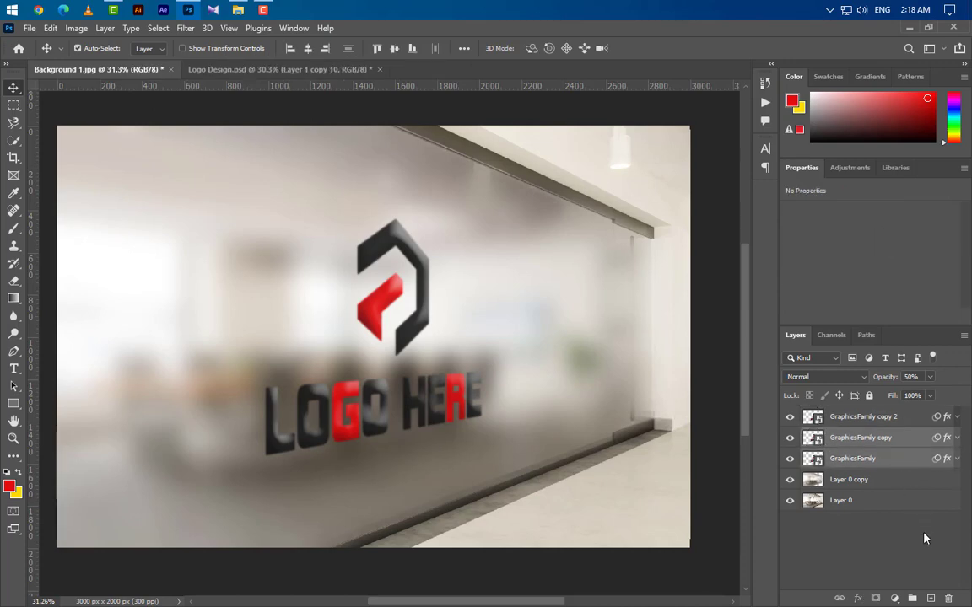
click(913, 598)
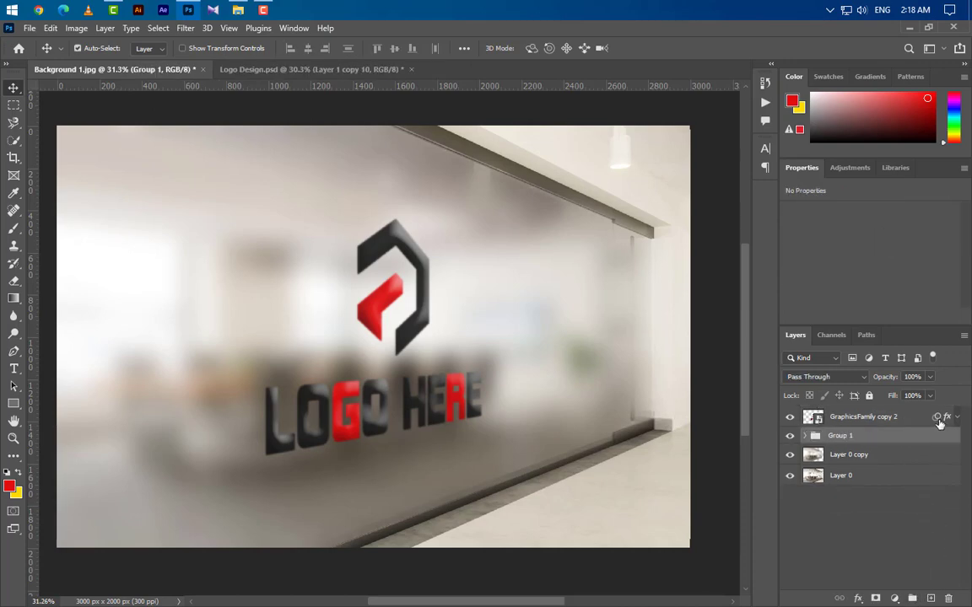
Remove the smart filter from GraphicsFamily copy 2 and raise the layer's opacity to 100%
drag(938, 420, 948, 599)
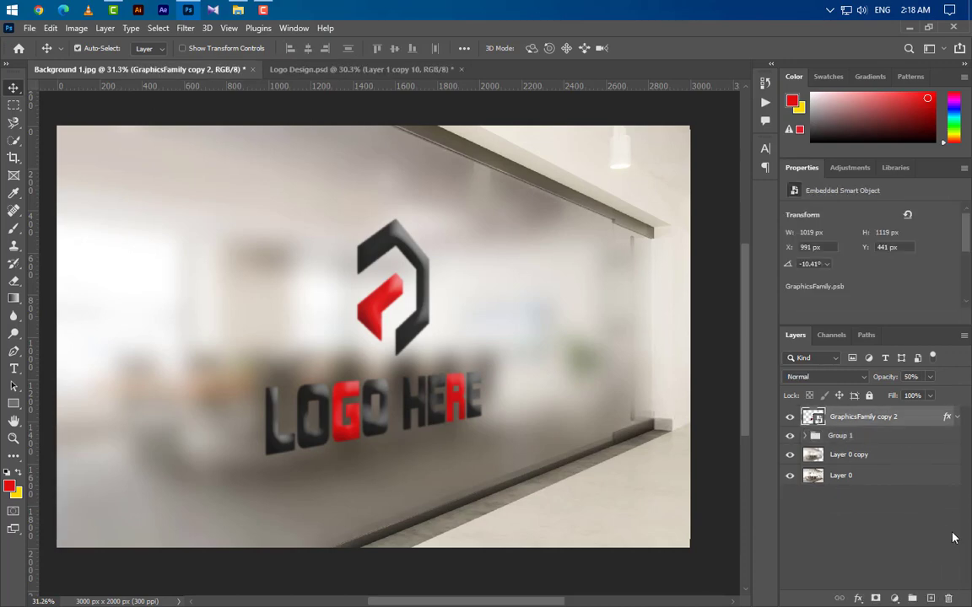
click(930, 394)
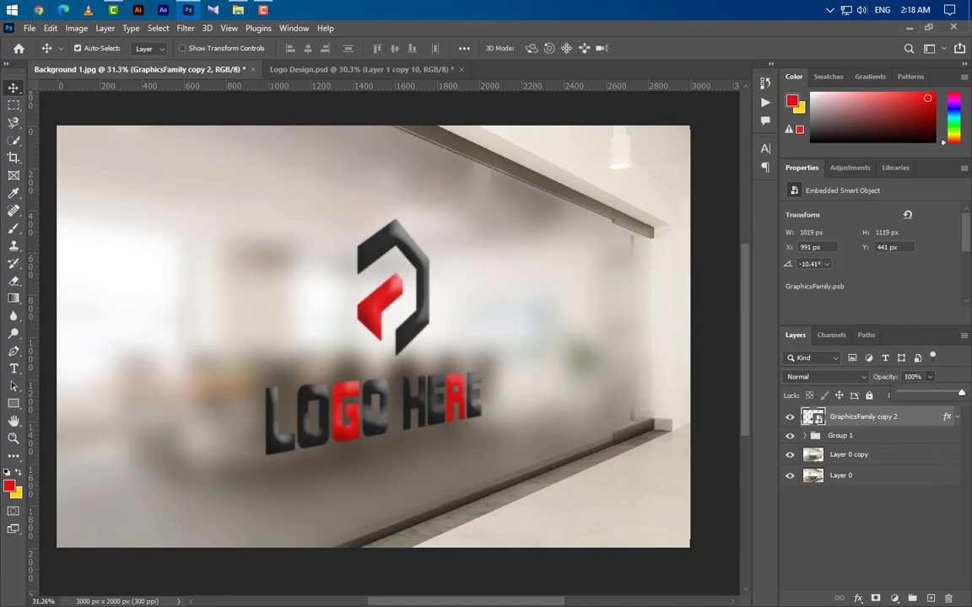
drag(931, 395, 963, 394)
Build logo thickness by repeatedly duplicating the top logo layer up to GraphicsFamily copy 11, nudging each duplicate 1 px further right
scroll(276, 428, up, 5)
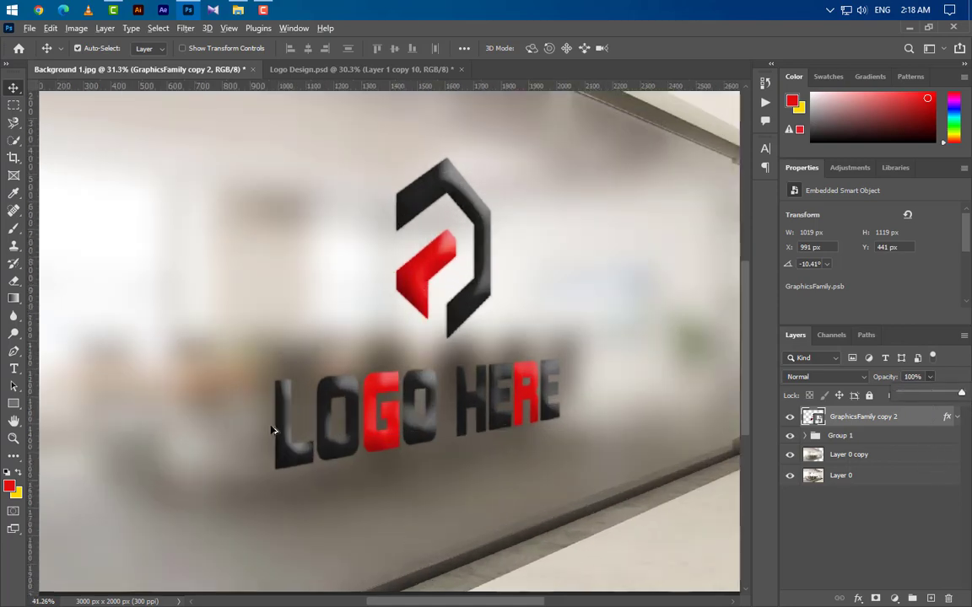
scroll(279, 432, up, 5)
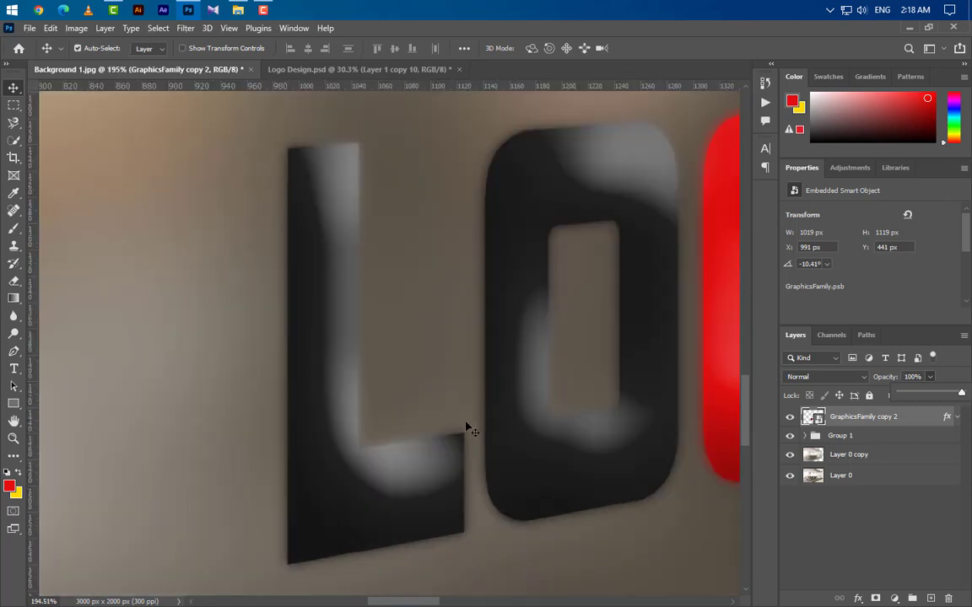
click(926, 418)
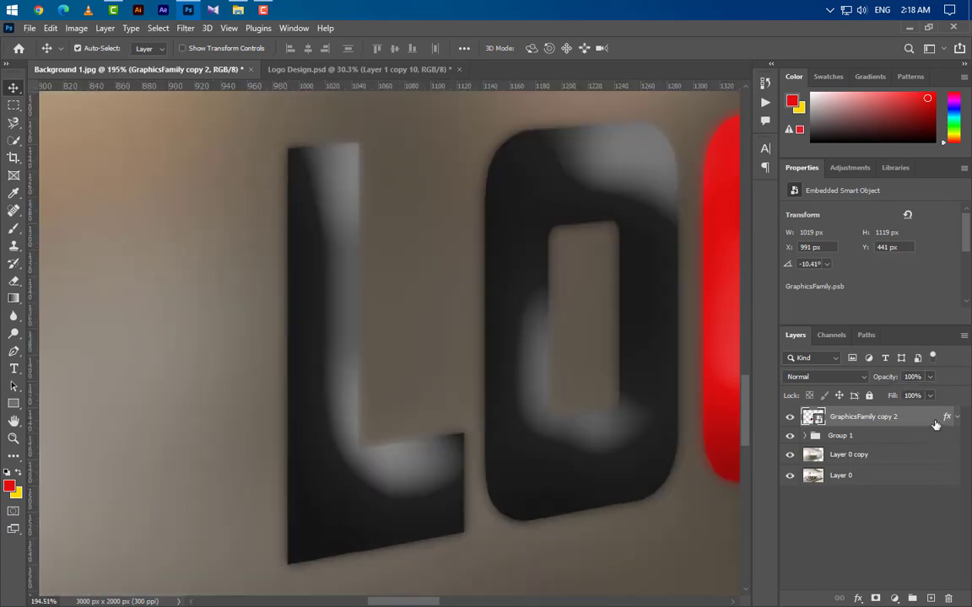
drag(934, 424, 931, 599)
key(Right)
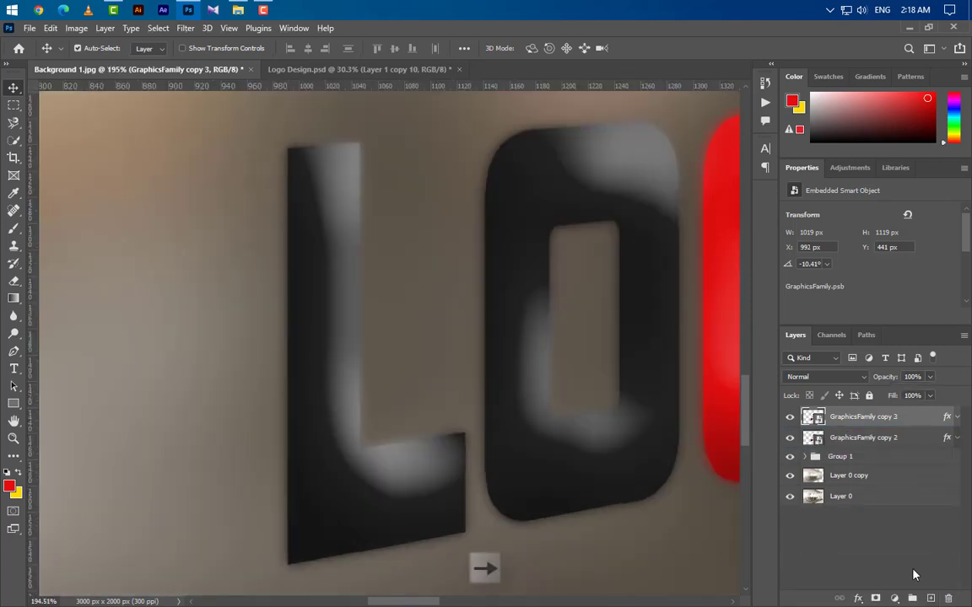
key(ctrl+j)
key(Right)
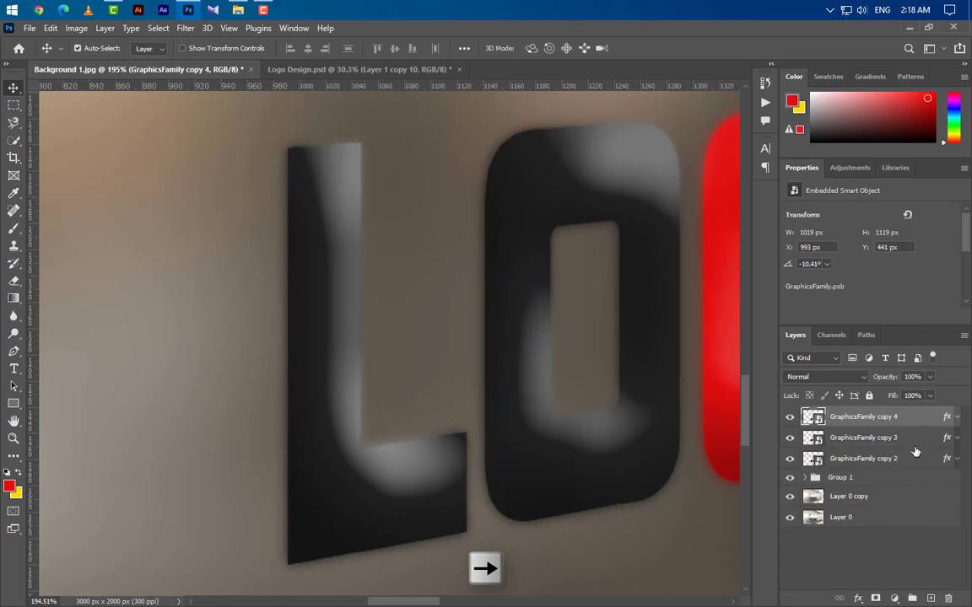
drag(923, 425, 930, 598)
key(Right)
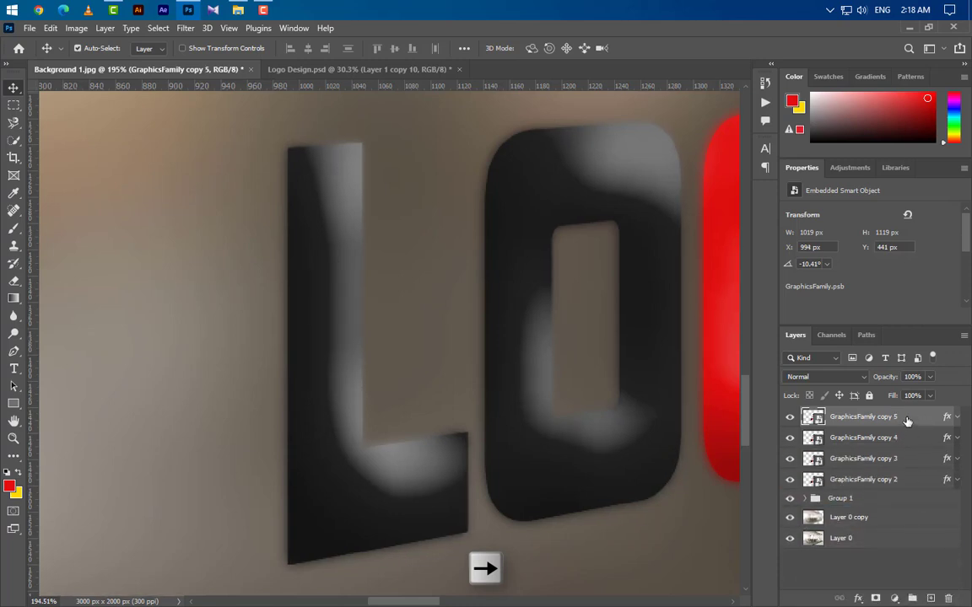
drag(907, 422, 930, 598)
key(Right)
key(Right)
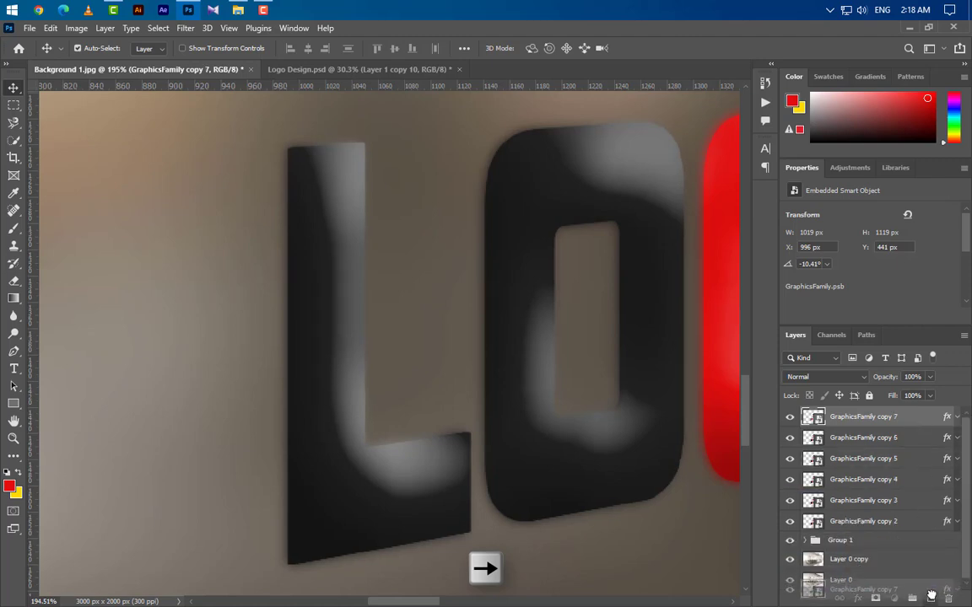
key(Right)
drag(917, 424, 930, 598)
key(Right)
drag(932, 425, 930, 598)
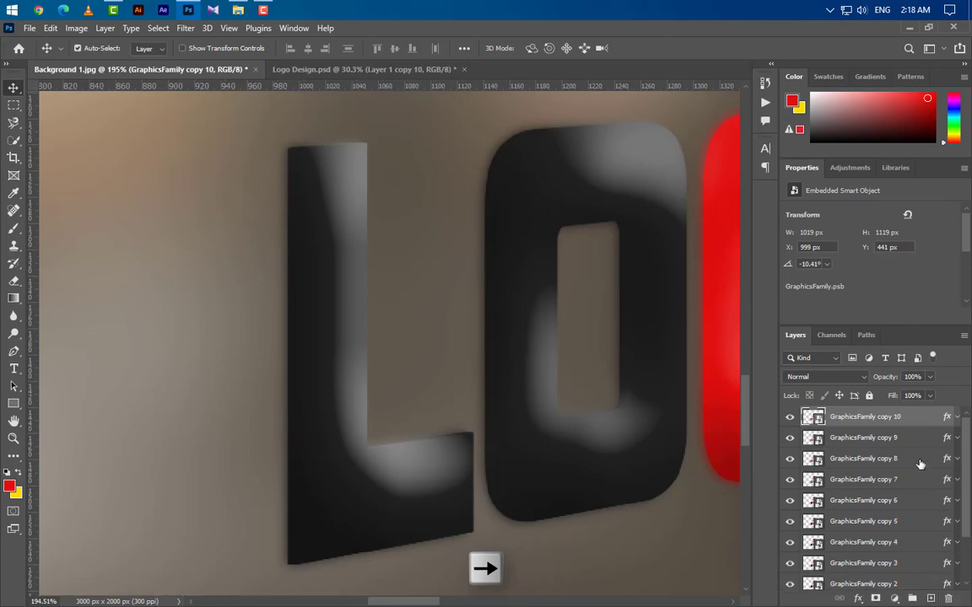
key(Right)
drag(920, 426, 934, 599)
key(Right)
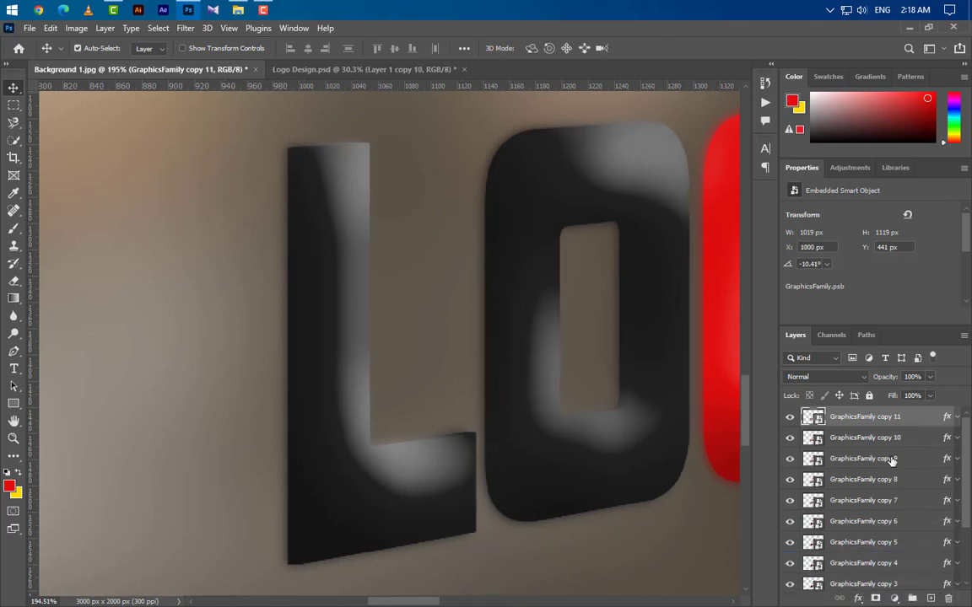
Group all the stacked logo layers from GraphicsFamily copy 2 through GraphicsFamily copy 11
ctrl+click(907, 442)
ctrl+click(907, 463)
ctrl+click(909, 478)
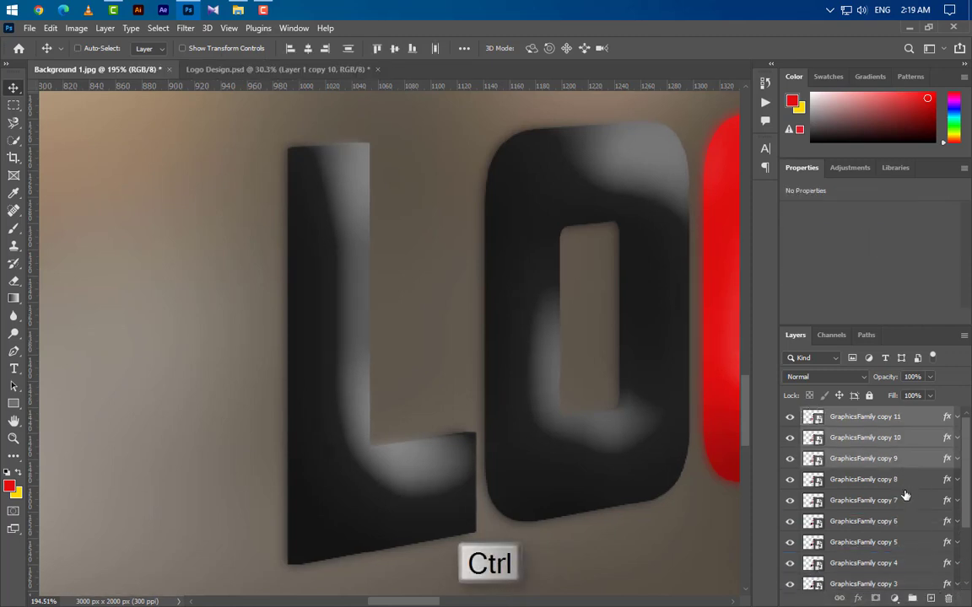
ctrl+click(907, 502)
ctrl+click(907, 523)
ctrl+click(906, 543)
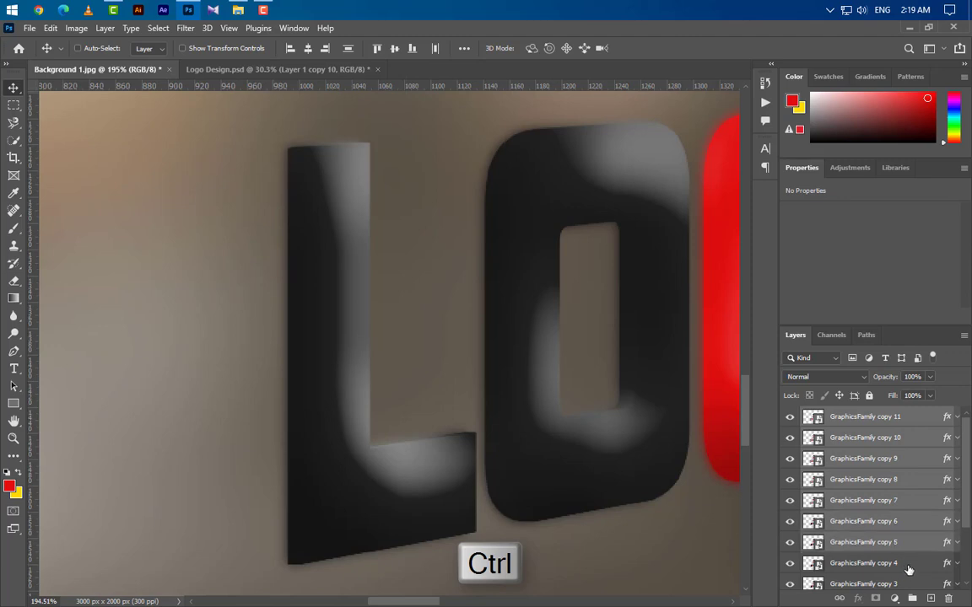
ctrl+click(907, 564)
scroll(906, 563, down, 1)
ctrl+click(911, 500)
ctrl+click(911, 521)
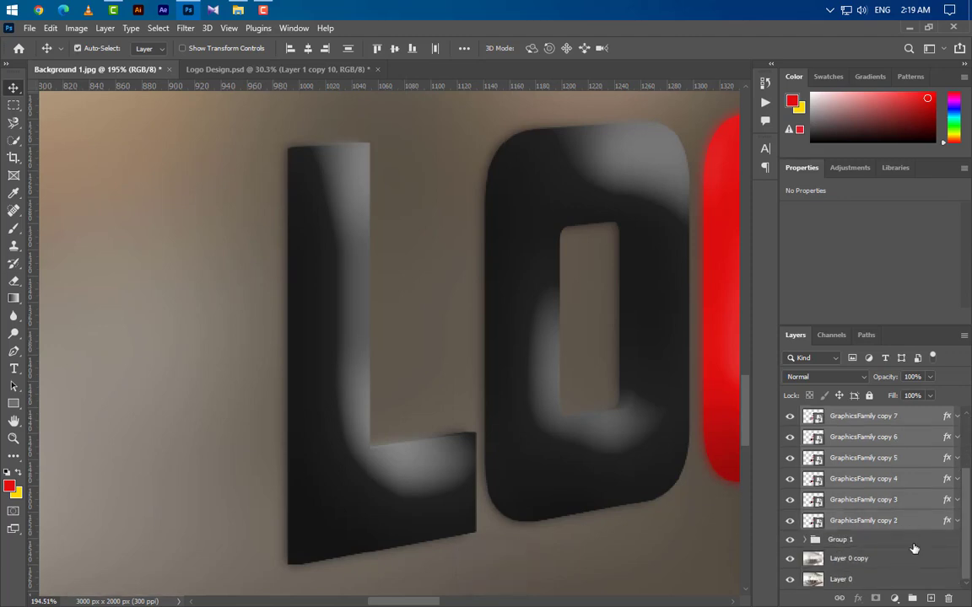
click(913, 599)
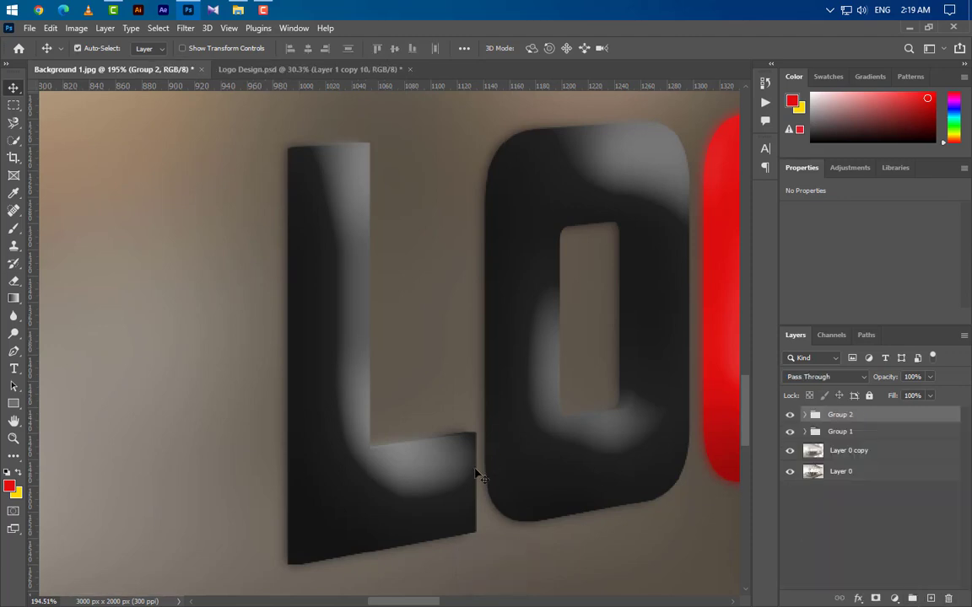
Add a Gradient Overlay to Group 2 with Multiply mode, 100% opacity, Linear style, -120° angle and 75% scale
scroll(296, 393, down, 1)
scroll(294, 394, down, 6)
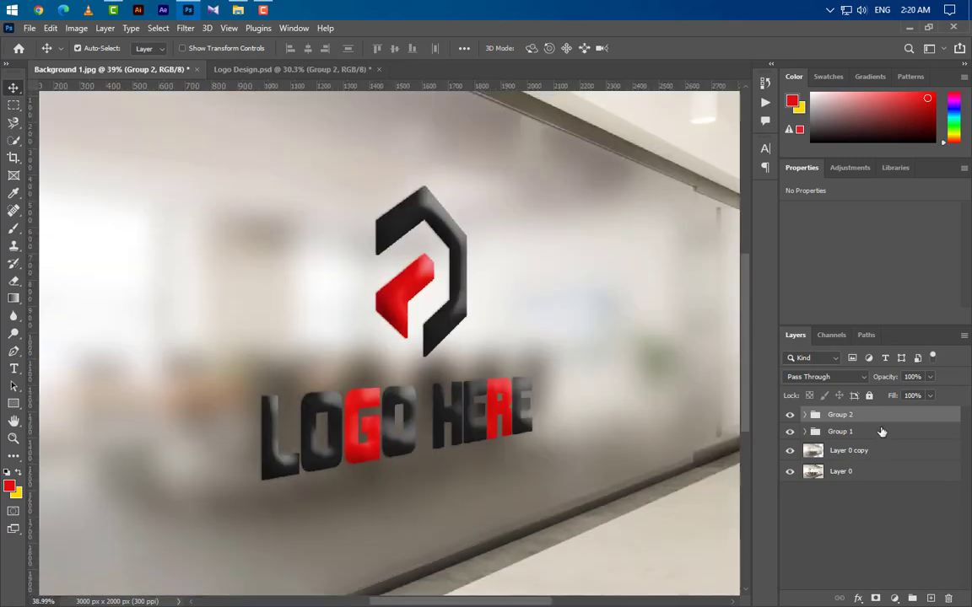
right_click(901, 418)
click(801, 67)
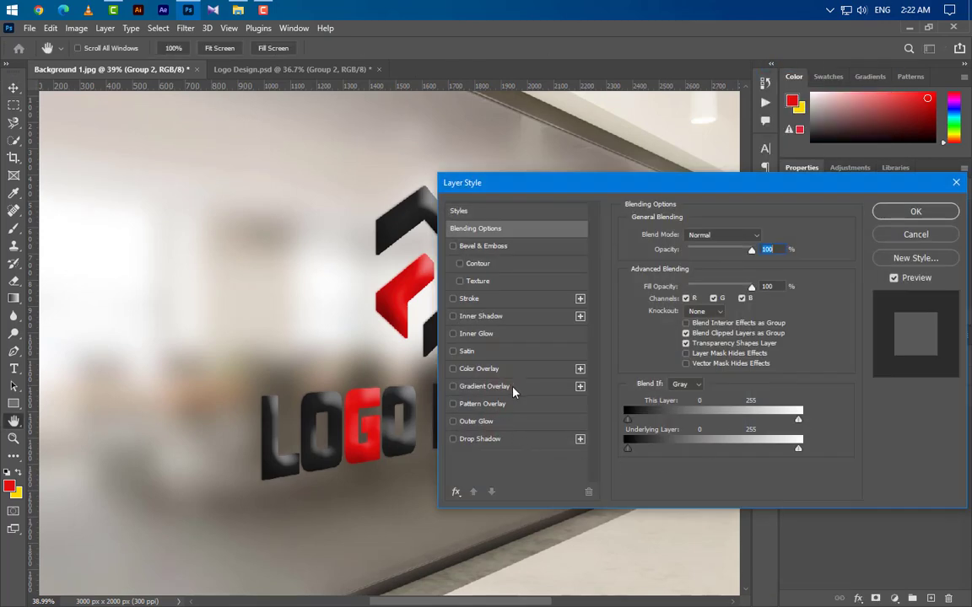
click(512, 388)
drag(645, 185, 755, 178)
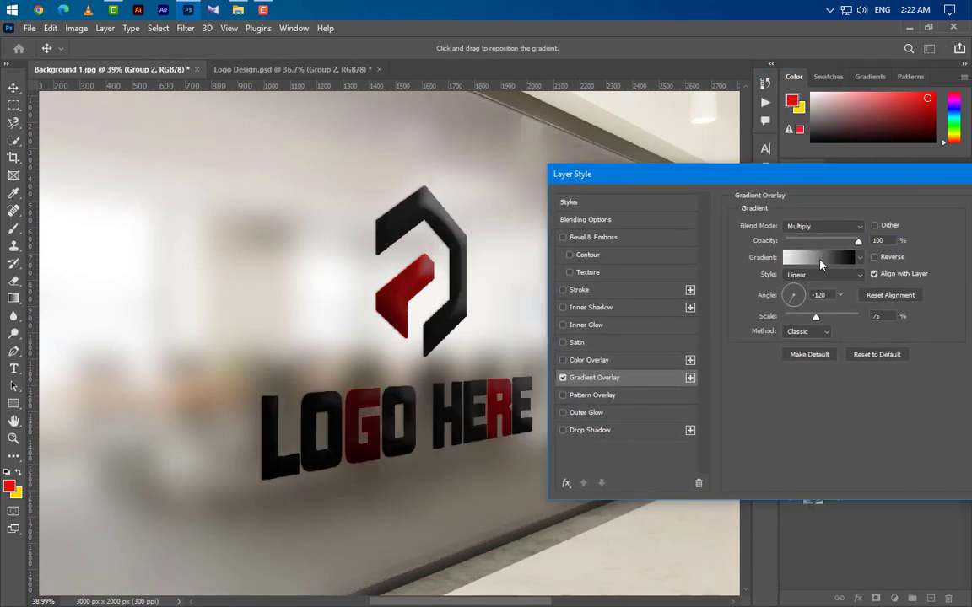
Check the start and end color stops of Group 2's overlay gradient
click(822, 265)
double_click(667, 425)
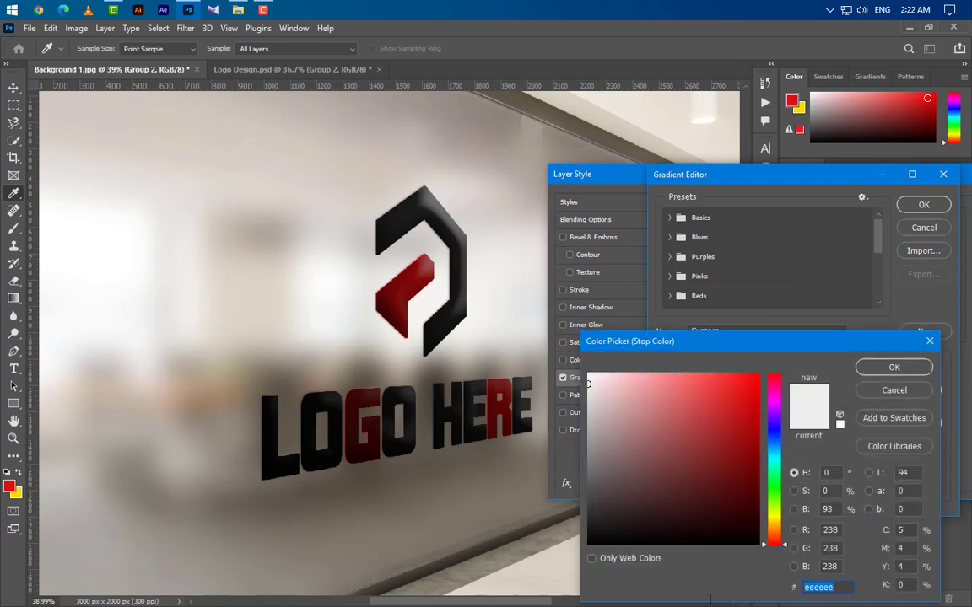
click(894, 367)
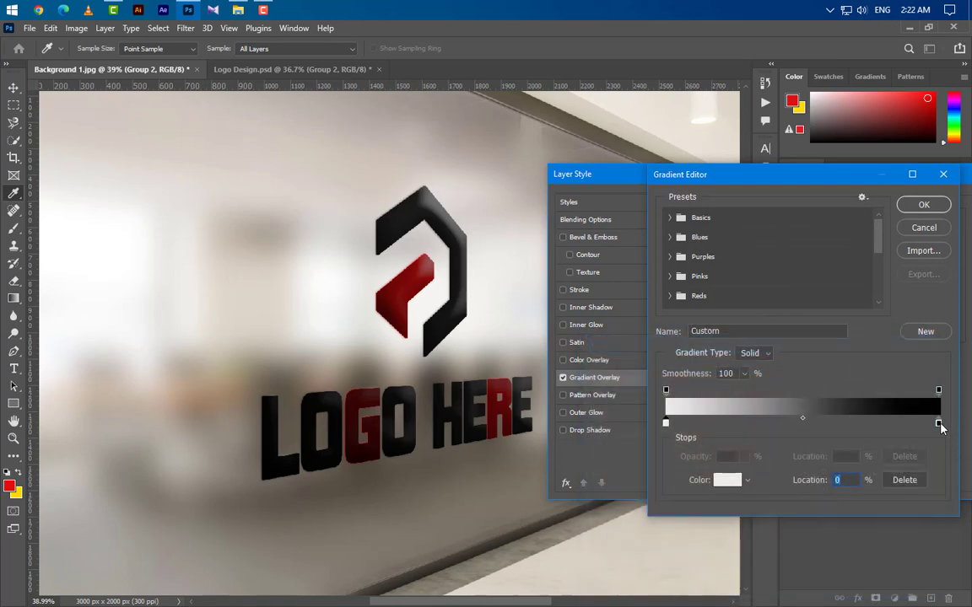
double_click(939, 425)
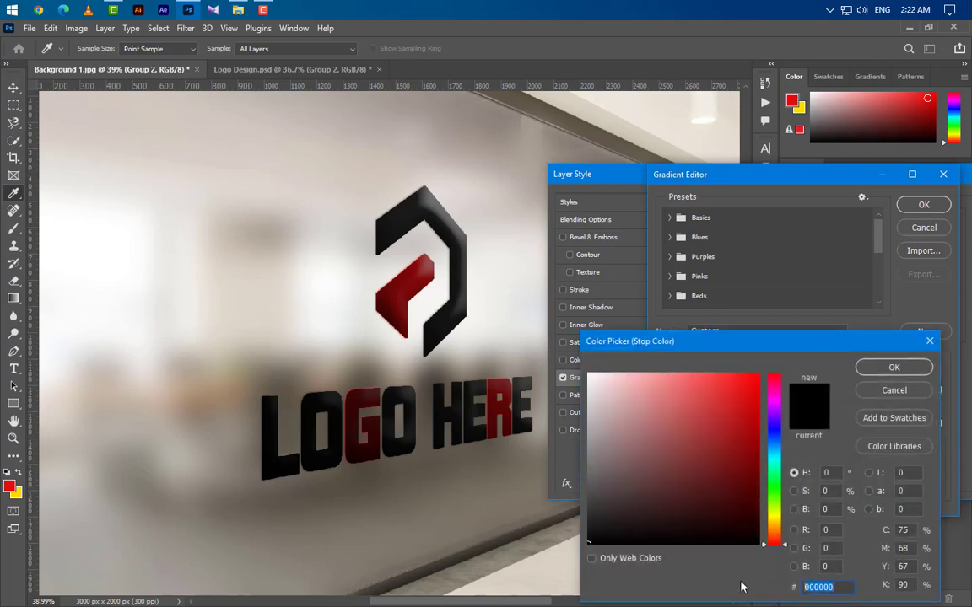
click(878, 368)
click(924, 204)
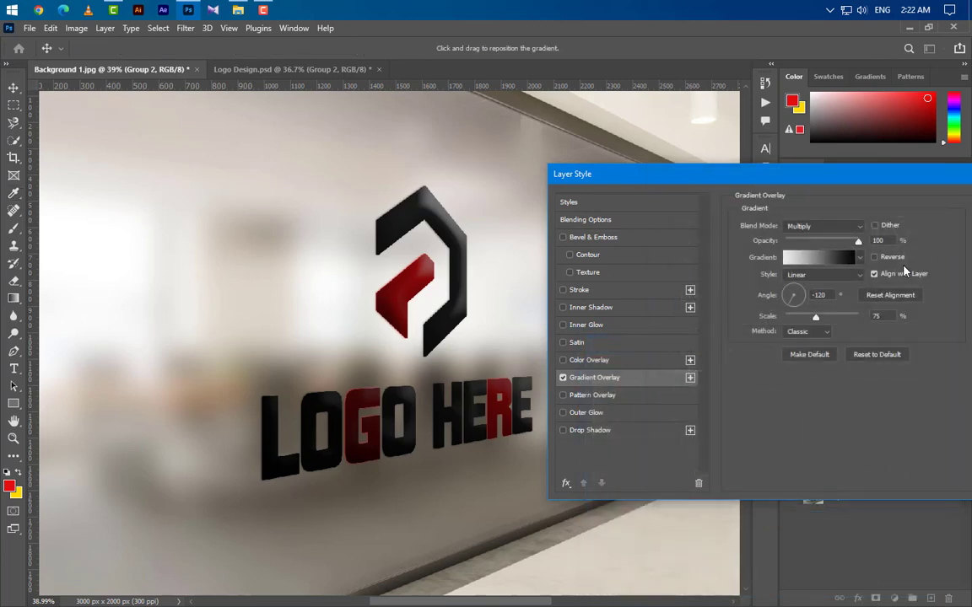
Apply Group 2's Gradient Overlay in Multiply mode and set the group's opacity to 35%
click(837, 227)
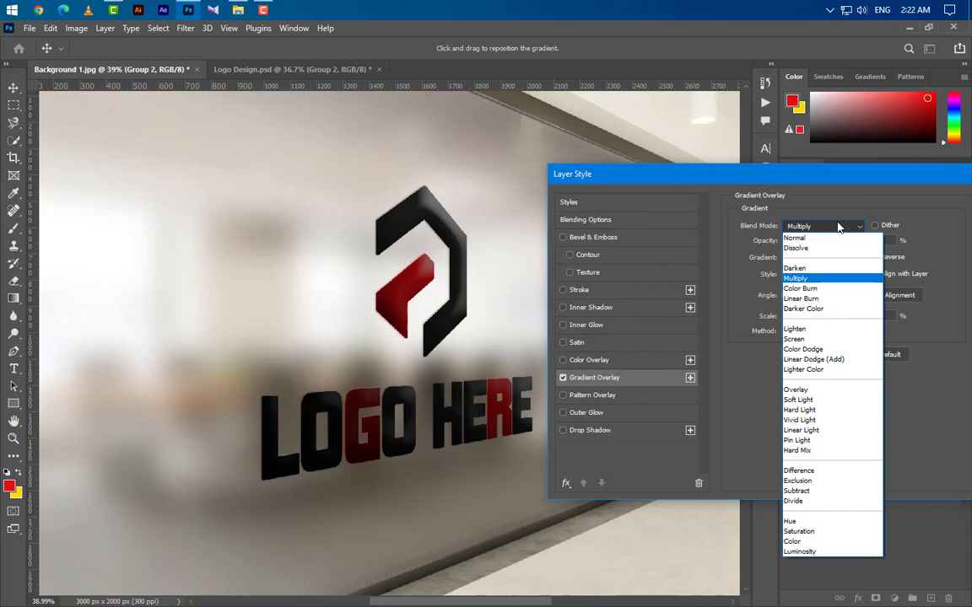
click(820, 277)
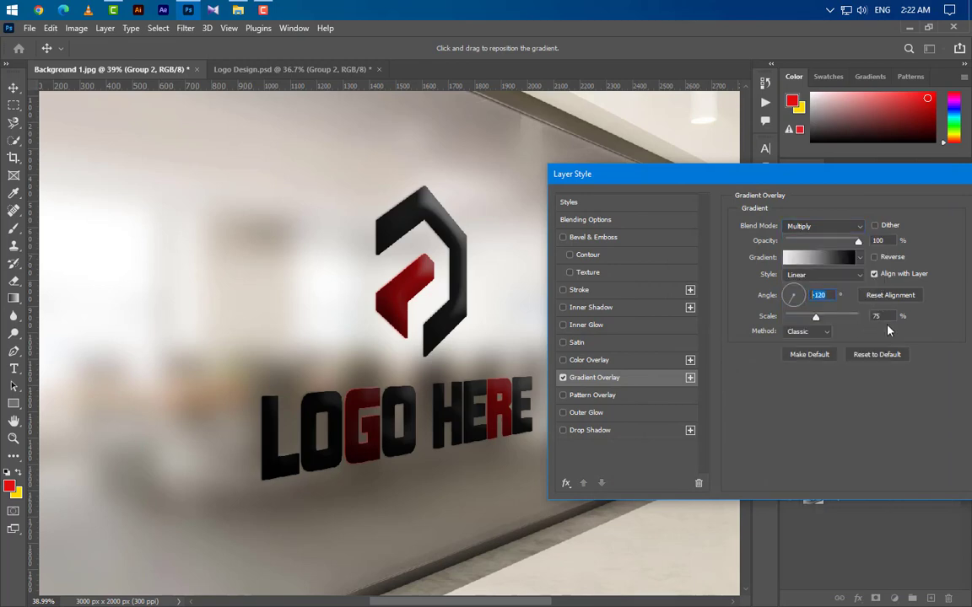
key(Tab)
drag(874, 183, 705, 184)
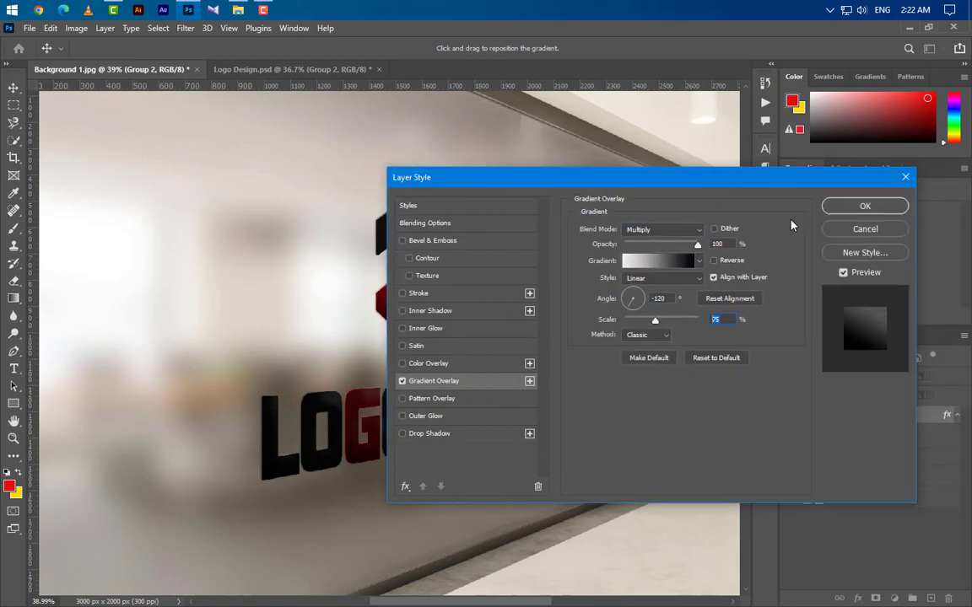
click(863, 205)
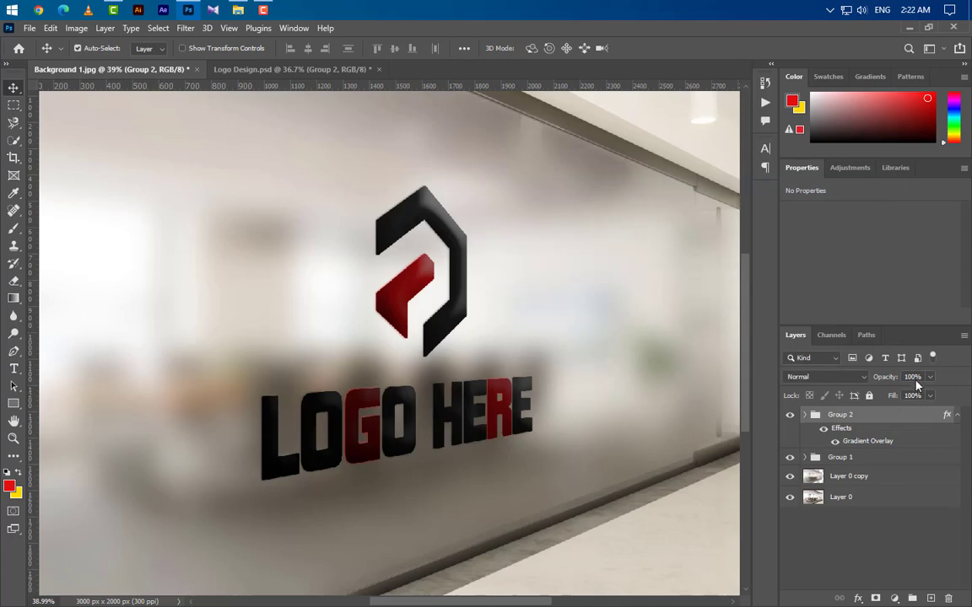
text(35)
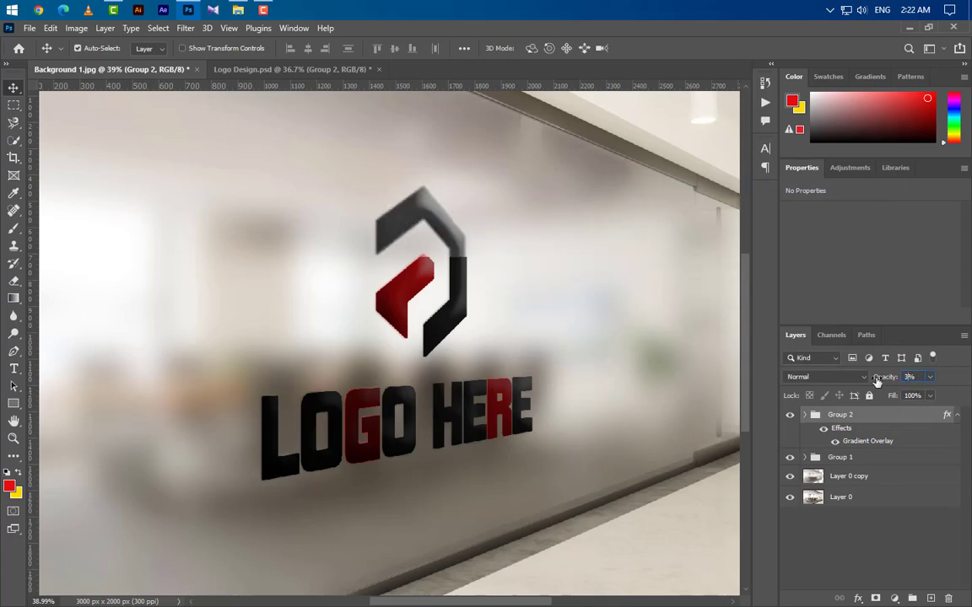
key(Return)
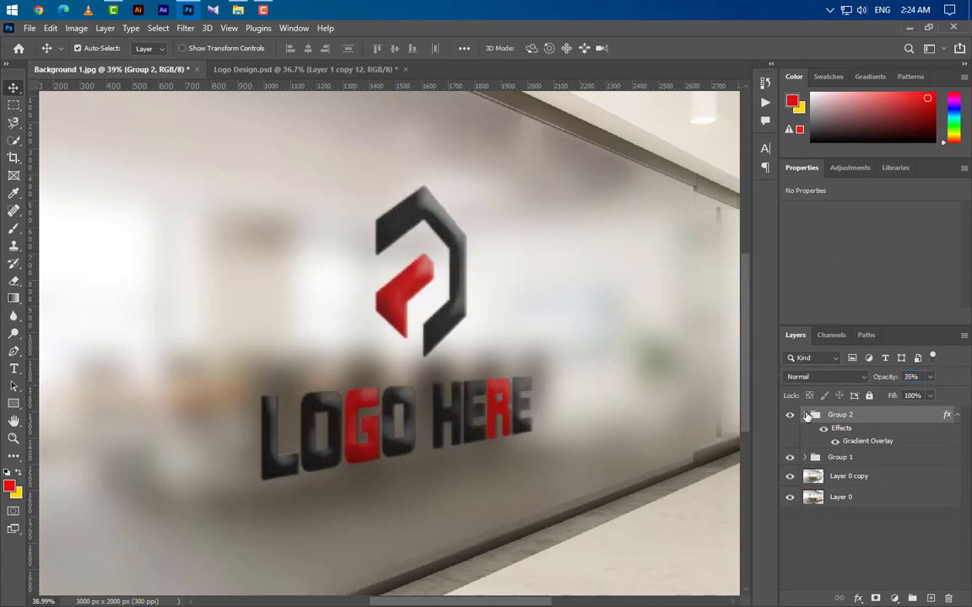
Duplicate GraphicsFamily copy 11, place the duplicate above Group 2, and collapse the group
click(803, 415)
right_click(894, 461)
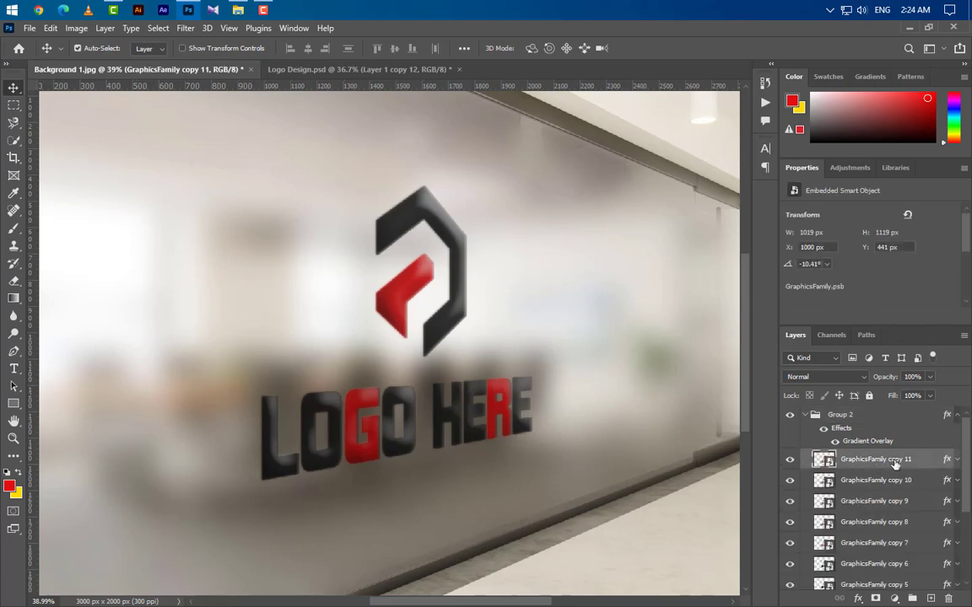
click(792, 48)
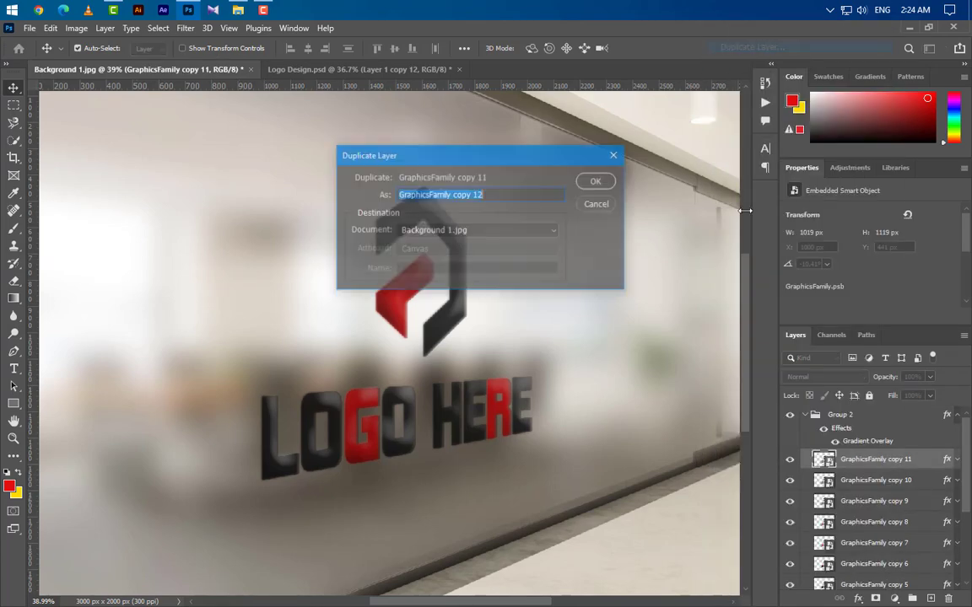
click(596, 182)
drag(907, 462, 894, 410)
click(805, 436)
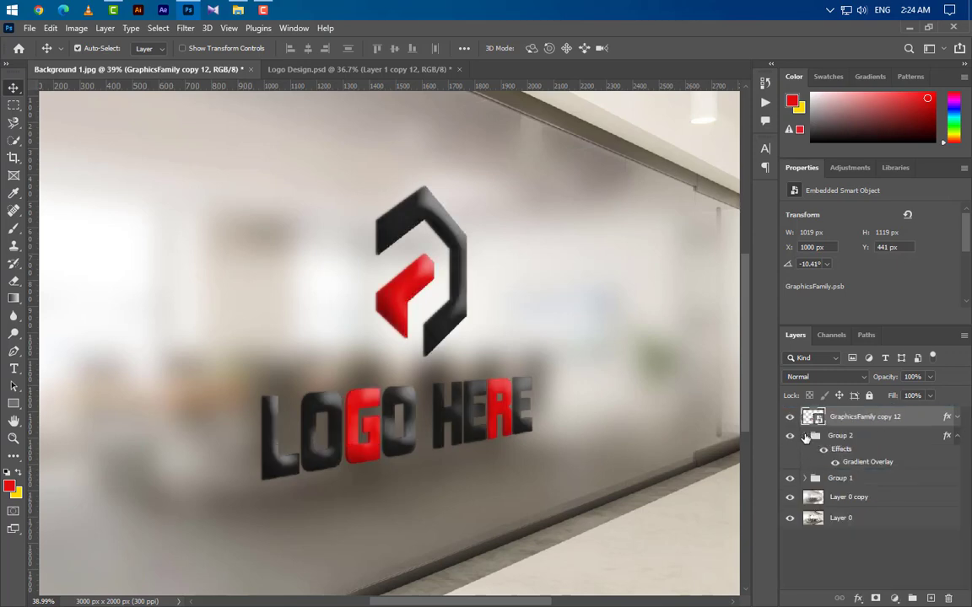
click(957, 437)
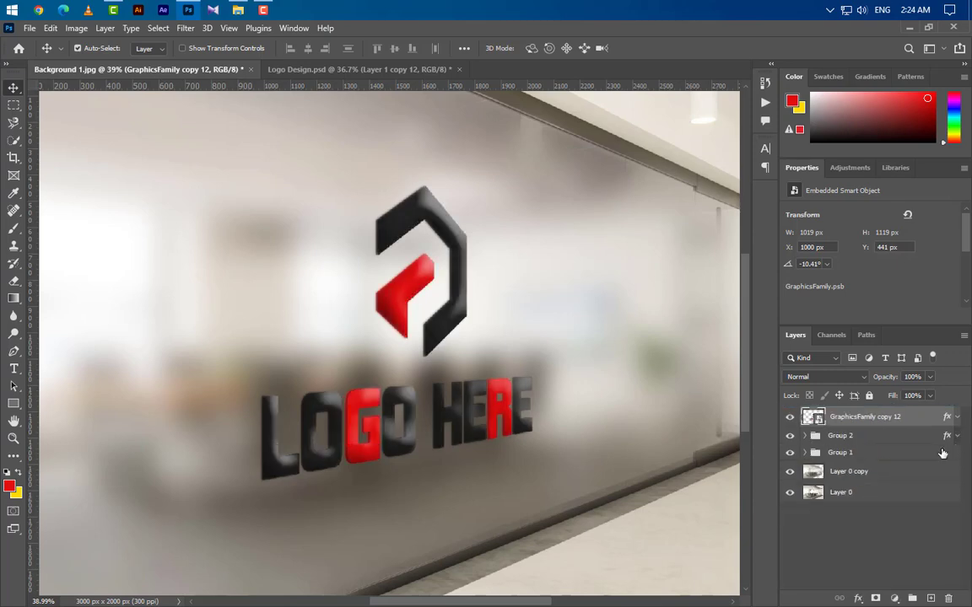
Remove the existing effects from GraphicsFamily copy 12 and add a black Color Overlay in Normal mode at 45% opacity
drag(947, 419, 949, 598)
right_click(940, 420)
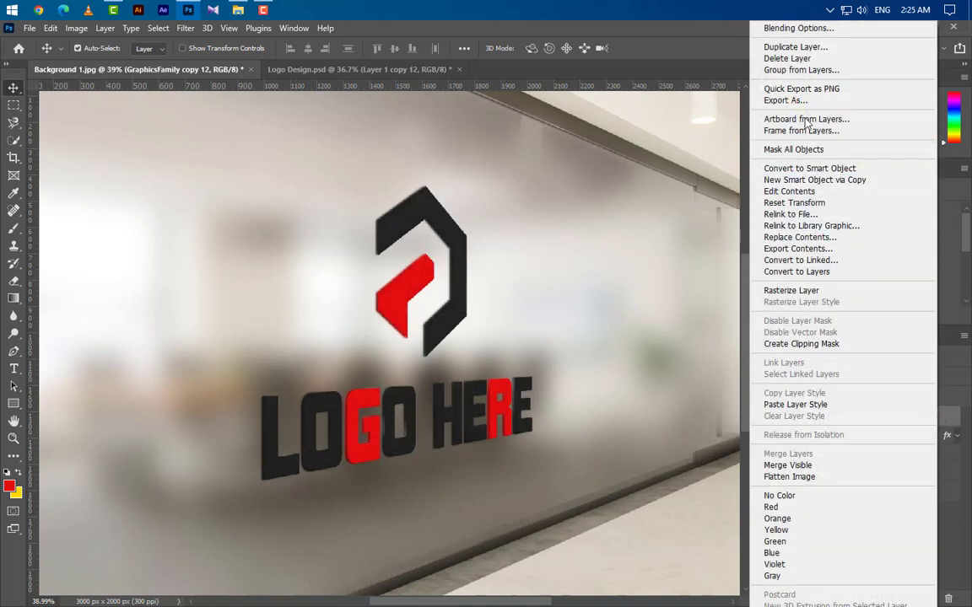
click(799, 29)
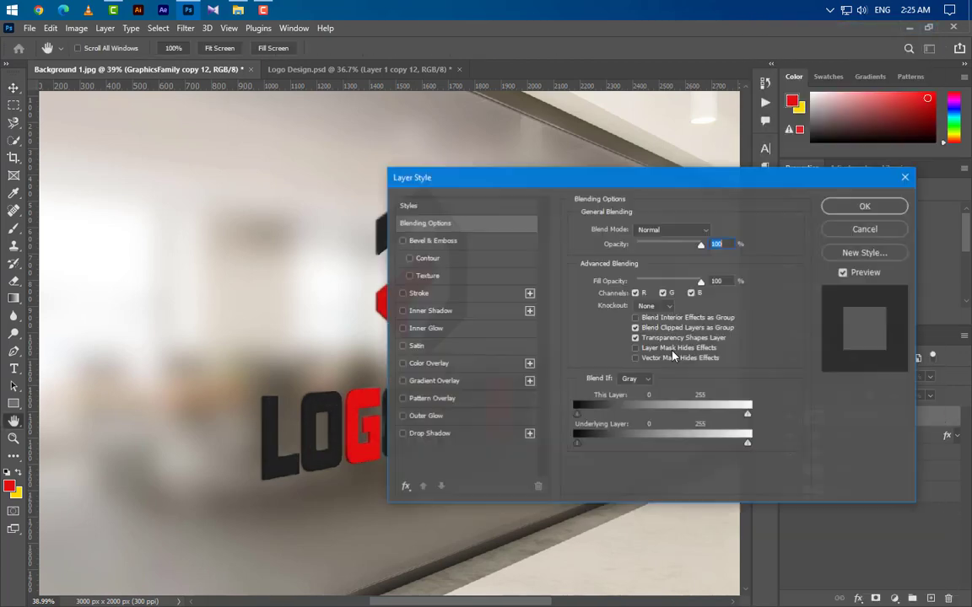
click(483, 368)
click(714, 230)
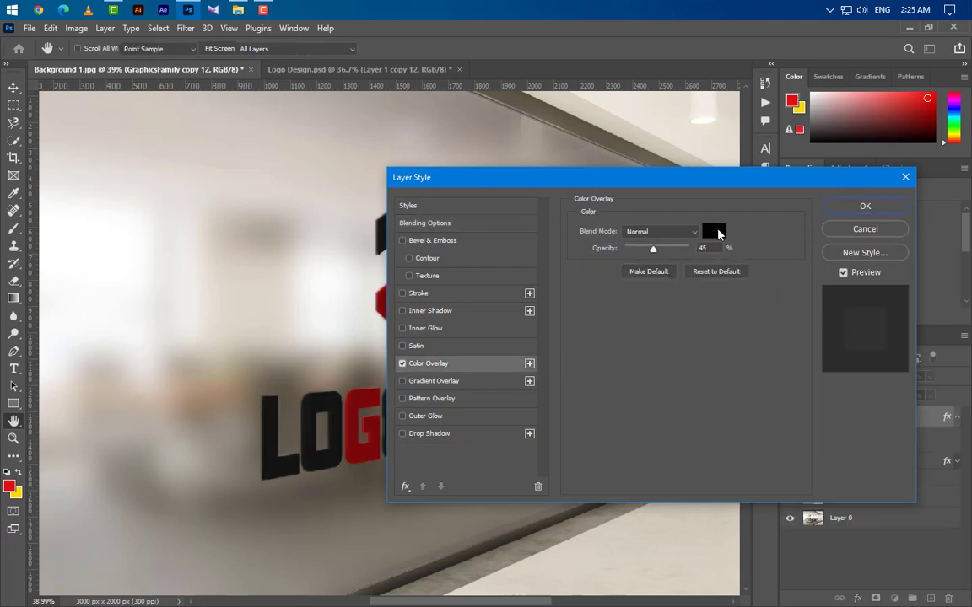
click(914, 367)
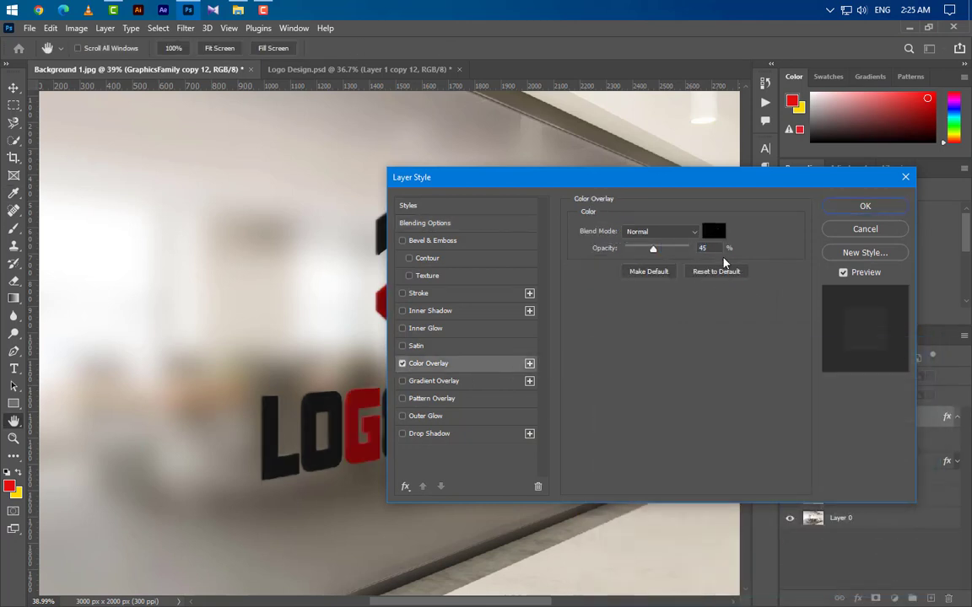
drag(710, 249, 685, 250)
click(829, 210)
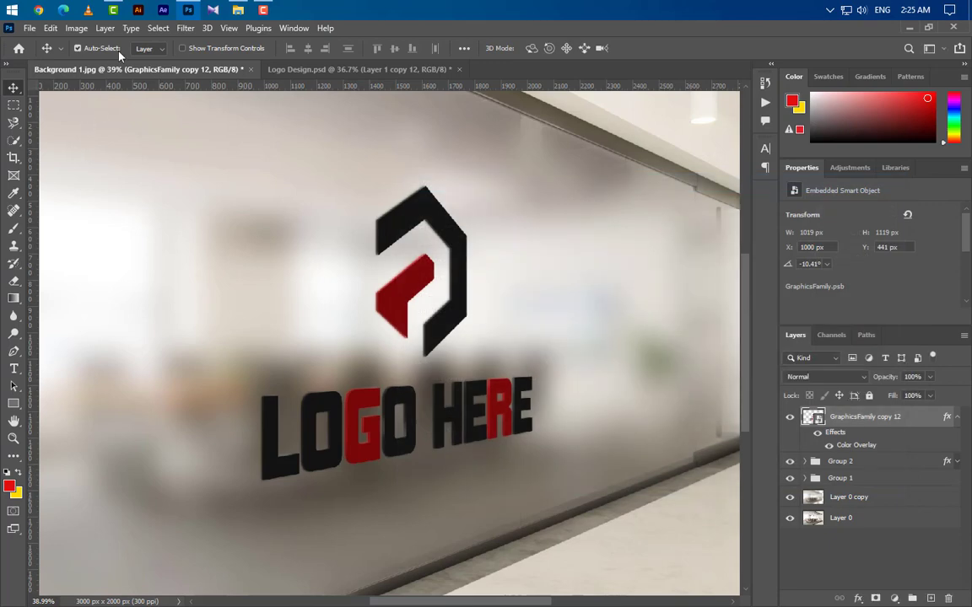
Apply a Gaussian Blur with a 10-pixel radius to GraphicsFamily copy 12
click(183, 30)
mouse_move(211, 201)
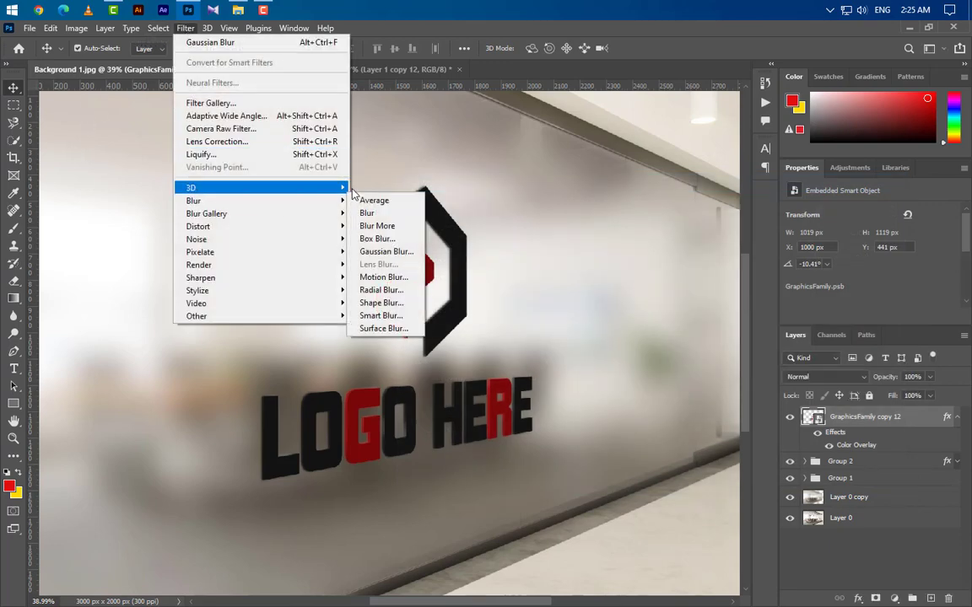
click(386, 252)
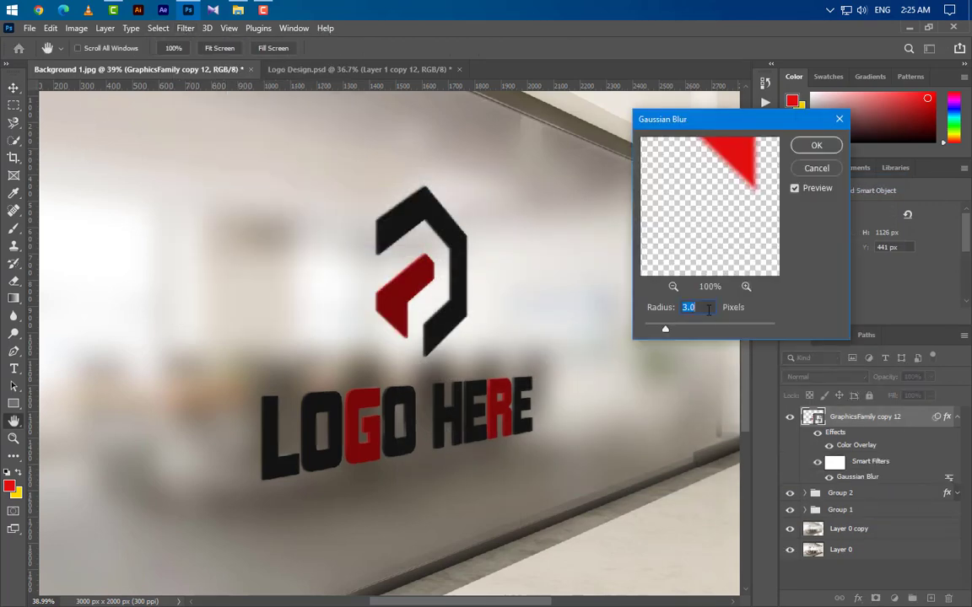
text(10)
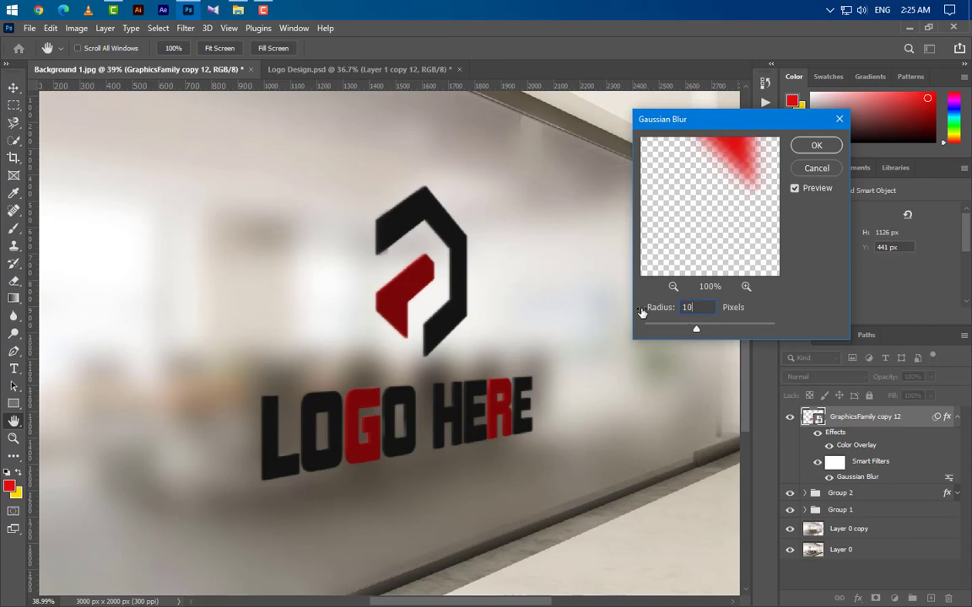
key(Return)
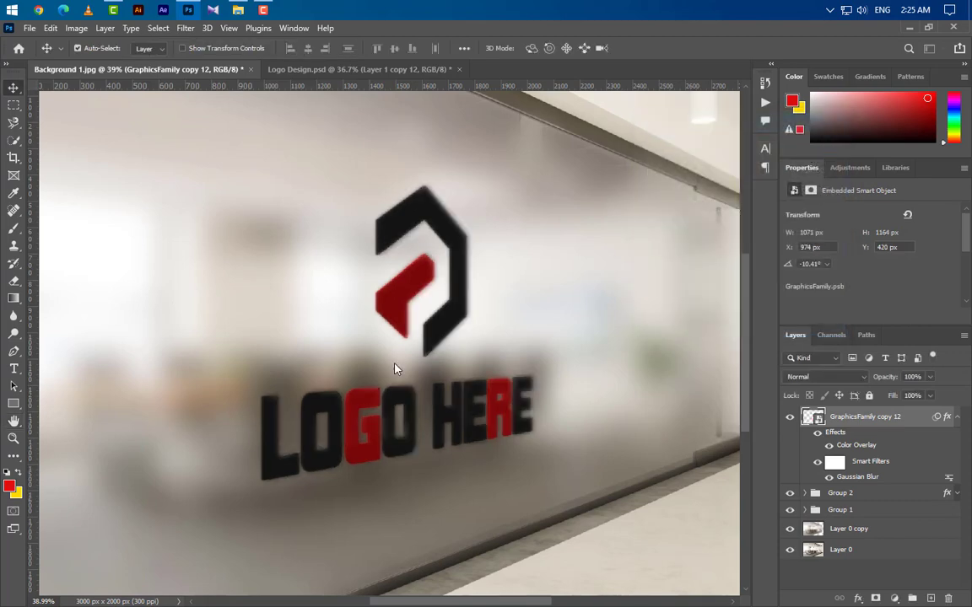
Apply a Motion Blur to GraphicsFamily copy 12 with a 90° angle and an 85-pixel distance
click(186, 28)
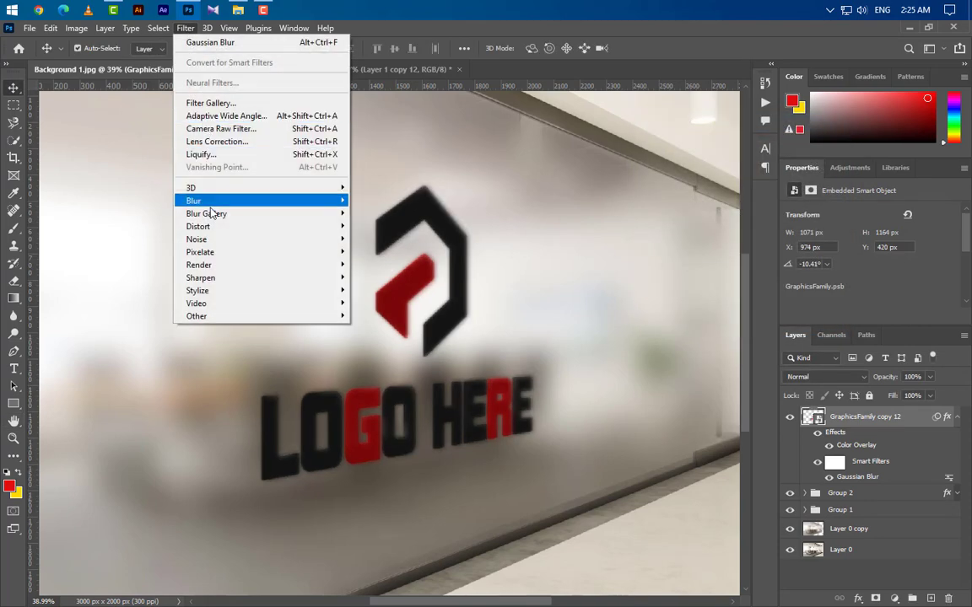
mouse_move(258, 203)
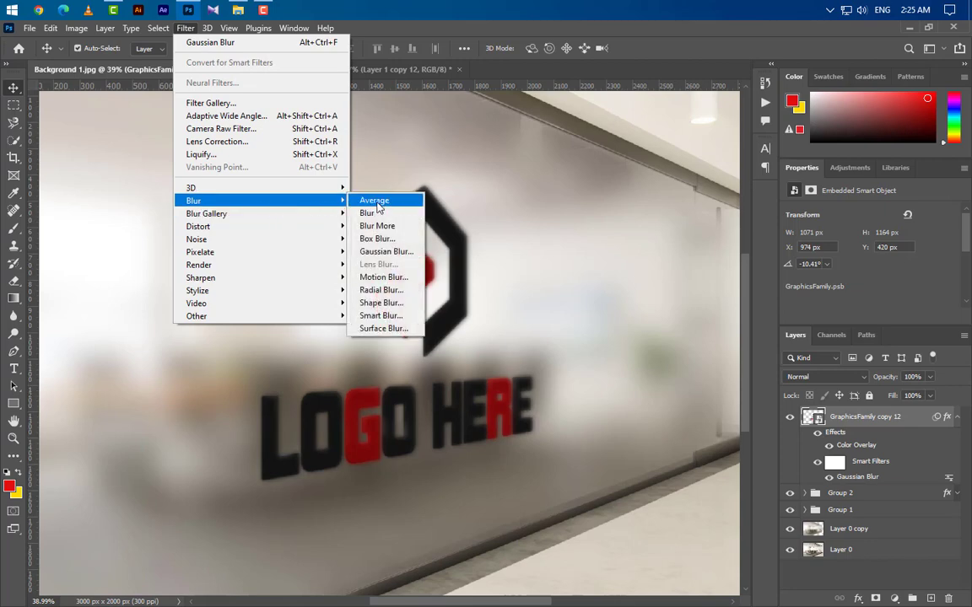
click(384, 277)
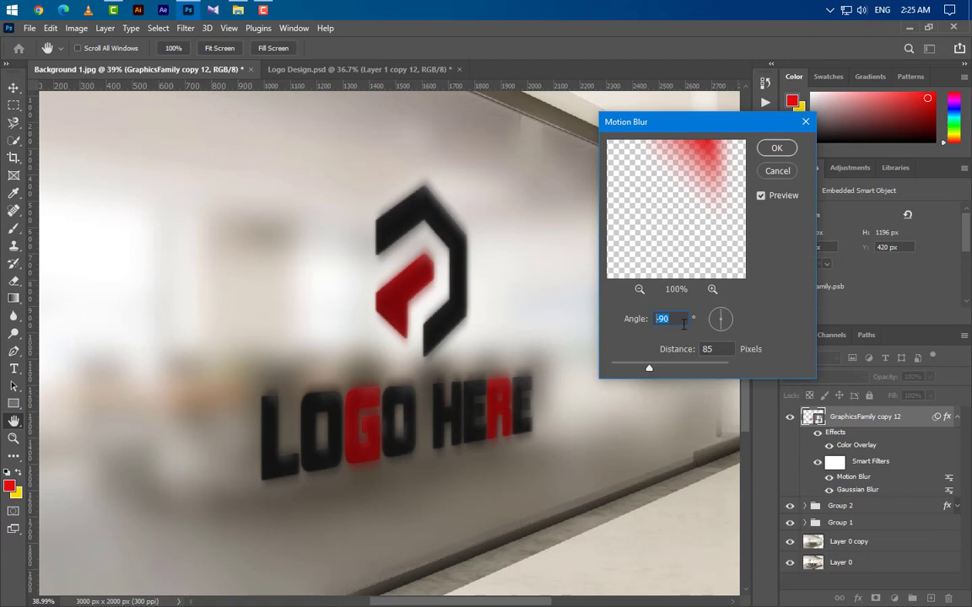
text(90)
key(Tab)
click(781, 152)
Set GraphicsFamily copy 12's layer opacity to 50% and collapse its effects list
click(913, 377)
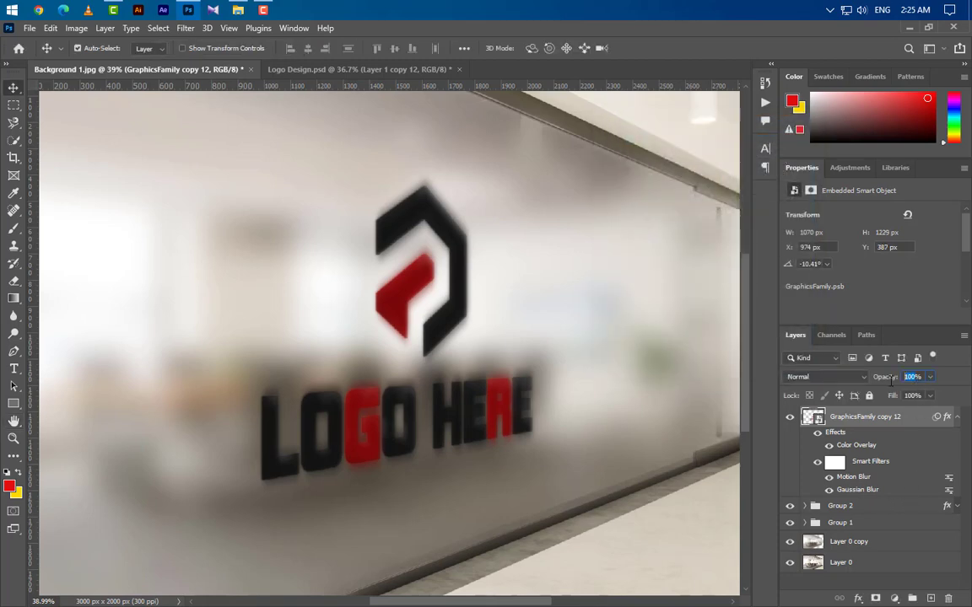
text(50)
key(Return)
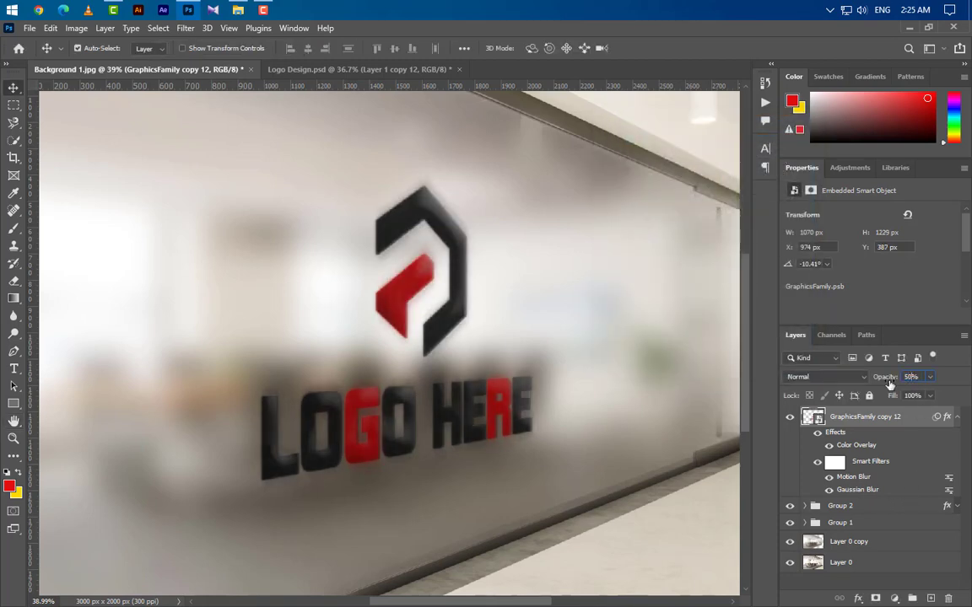
click(958, 417)
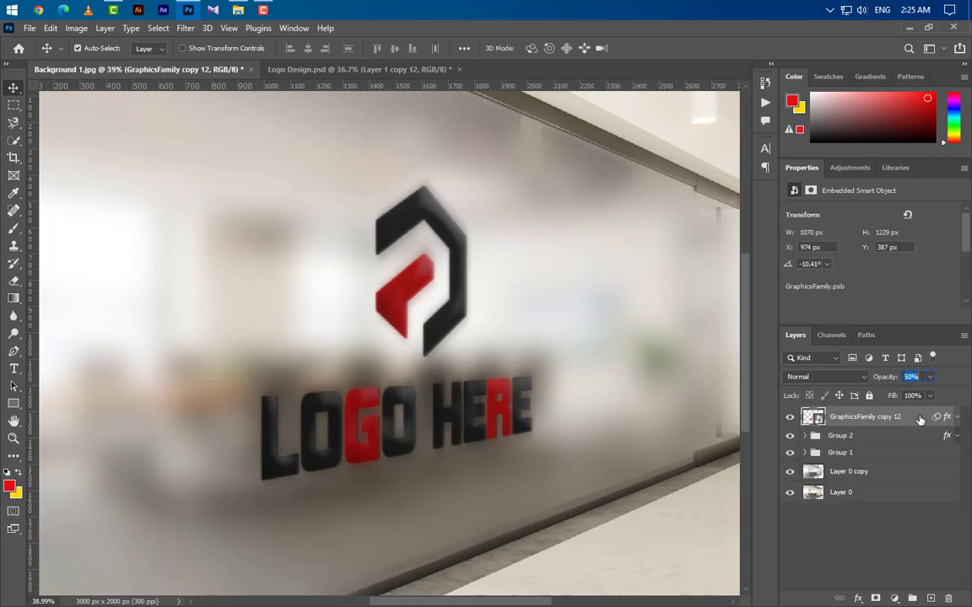
Duplicate GraphicsFamily copy 12 and set the duplicate's layer opacity to 35%
right_click(912, 421)
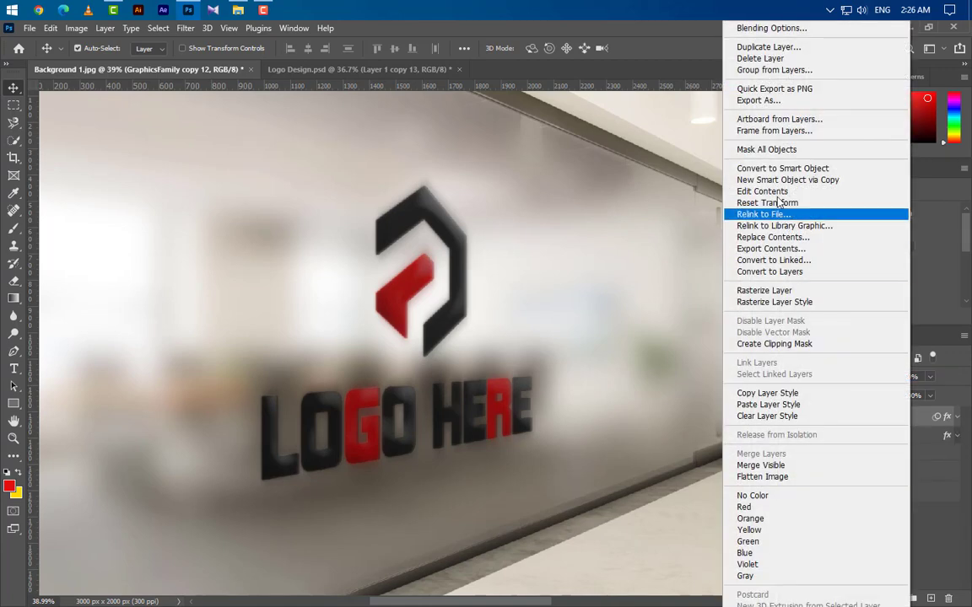
click(783, 49)
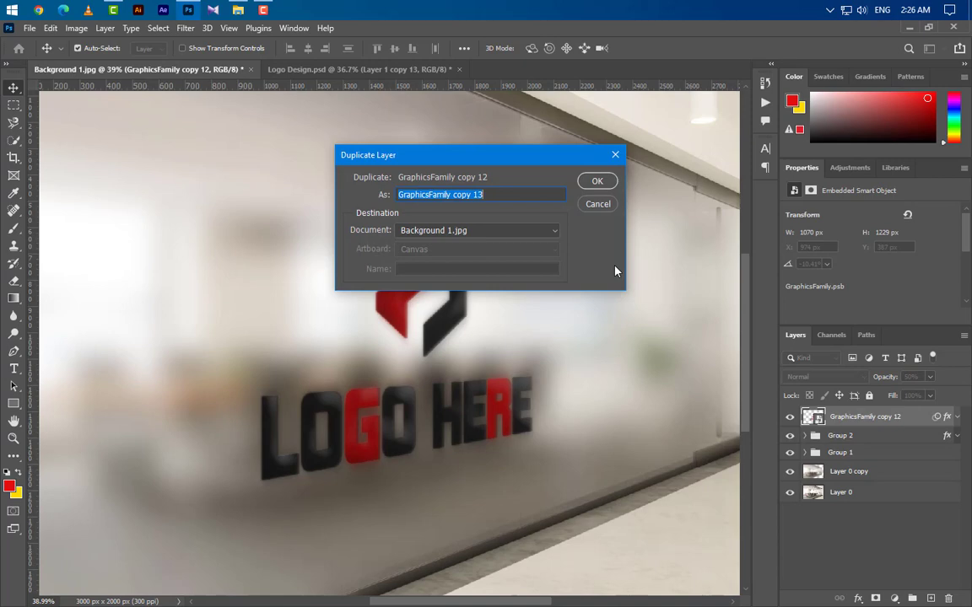
click(597, 182)
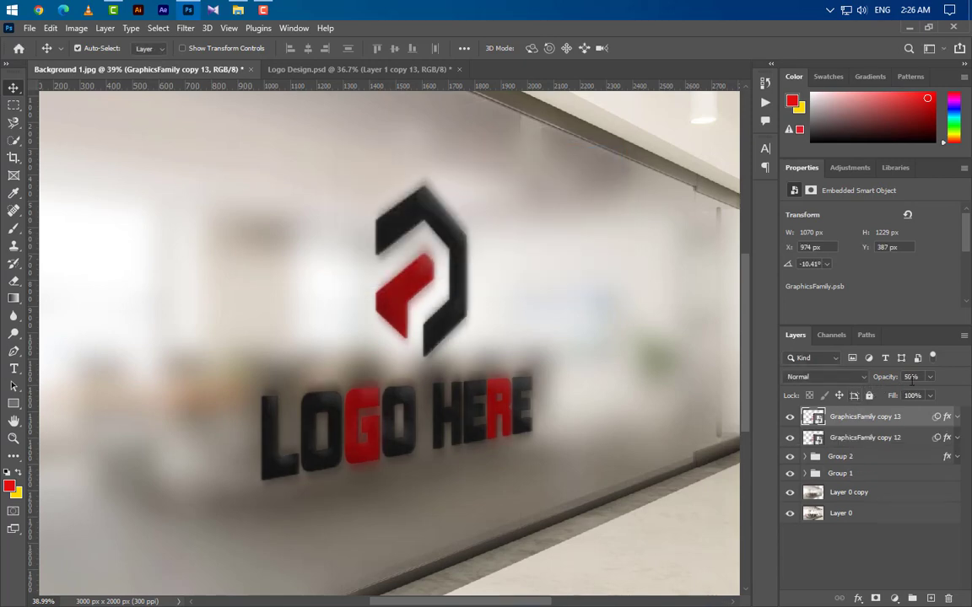
text(35)
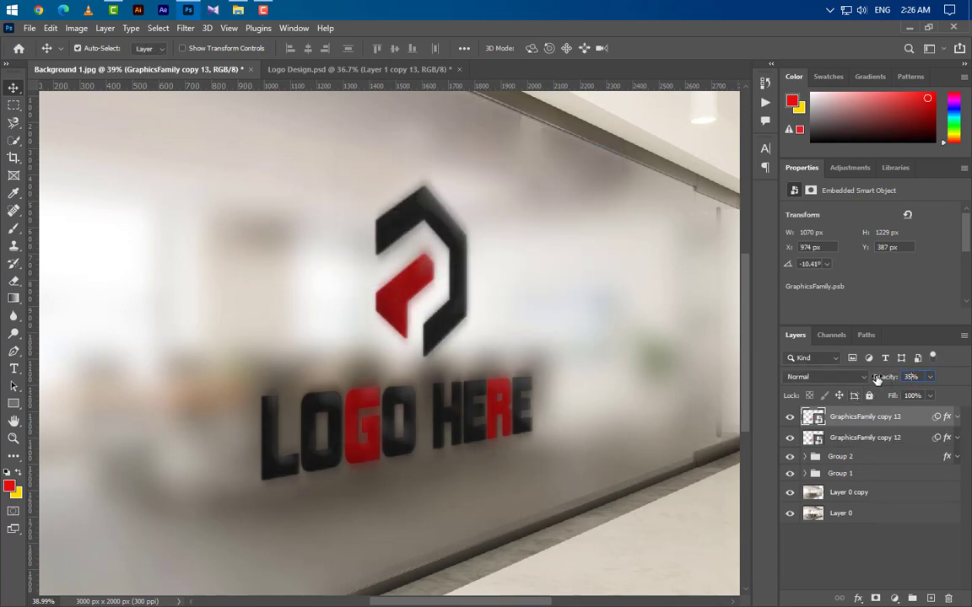
Set the Color Overlay opacity of GraphicsFamily copy 13 to 75%
click(950, 417)
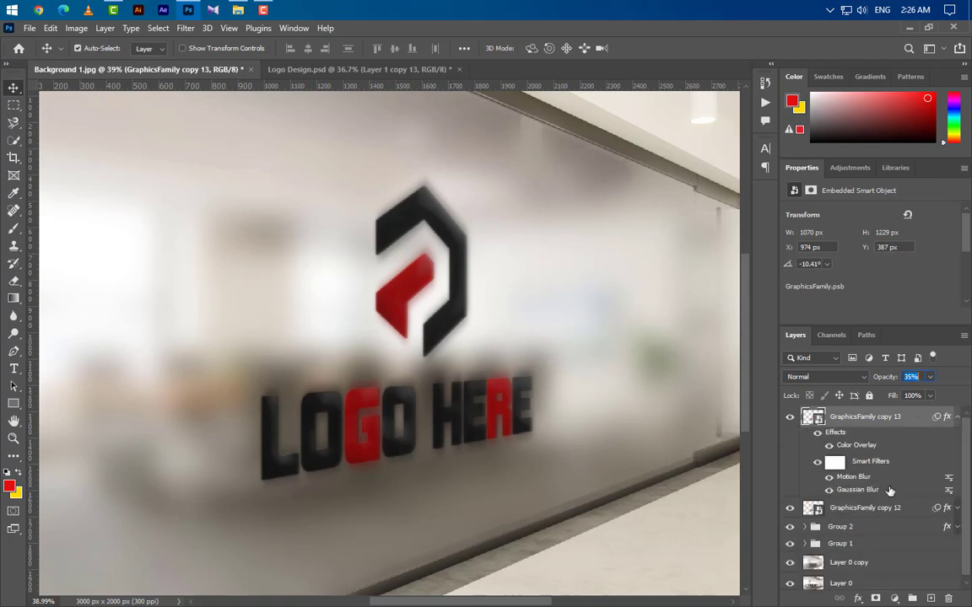
double_click(856, 444)
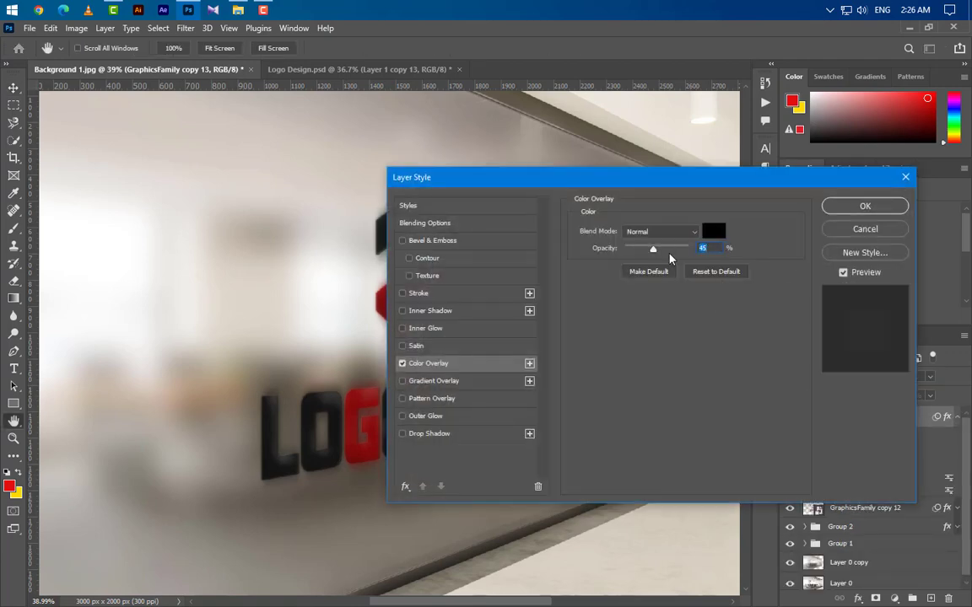
click(672, 248)
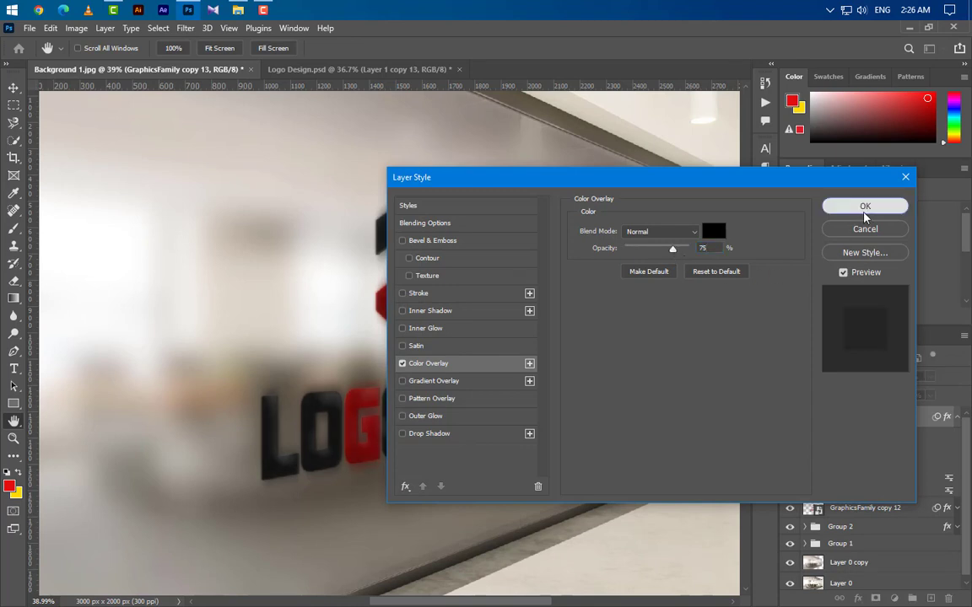
click(865, 207)
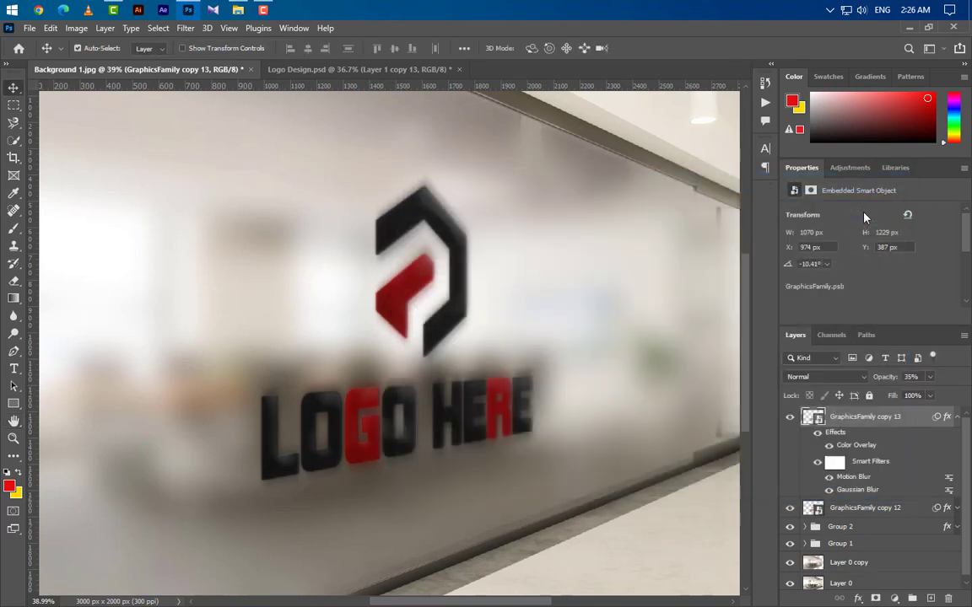
Set the Motion Blur distance of GraphicsFamily copy 13 to 20 pixels
double_click(854, 478)
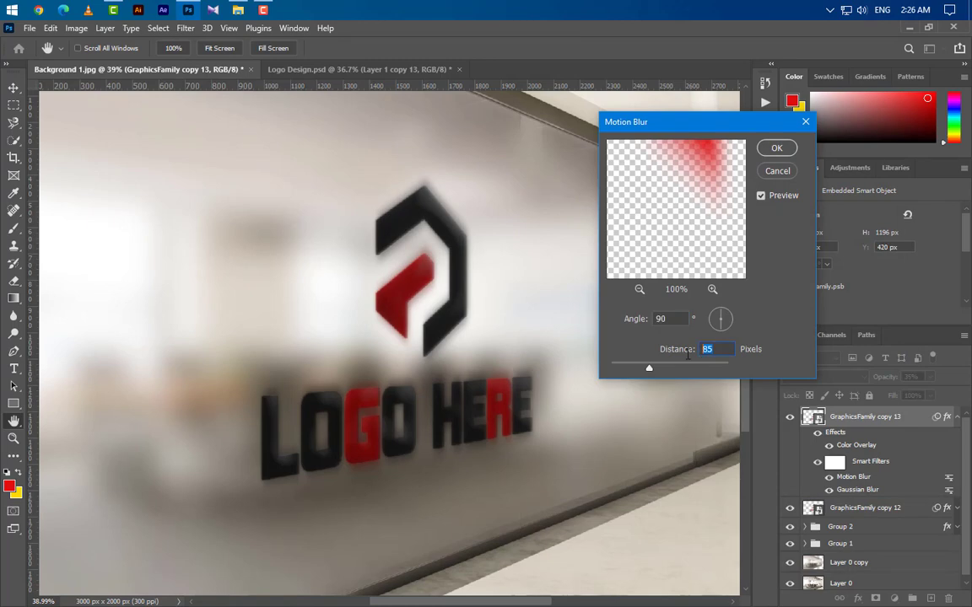
text(20)
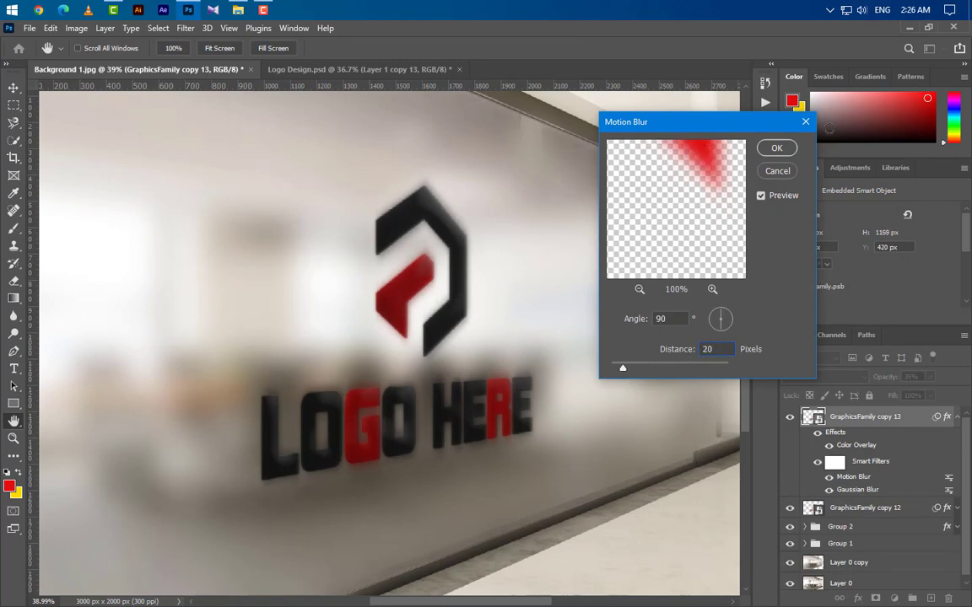
click(776, 149)
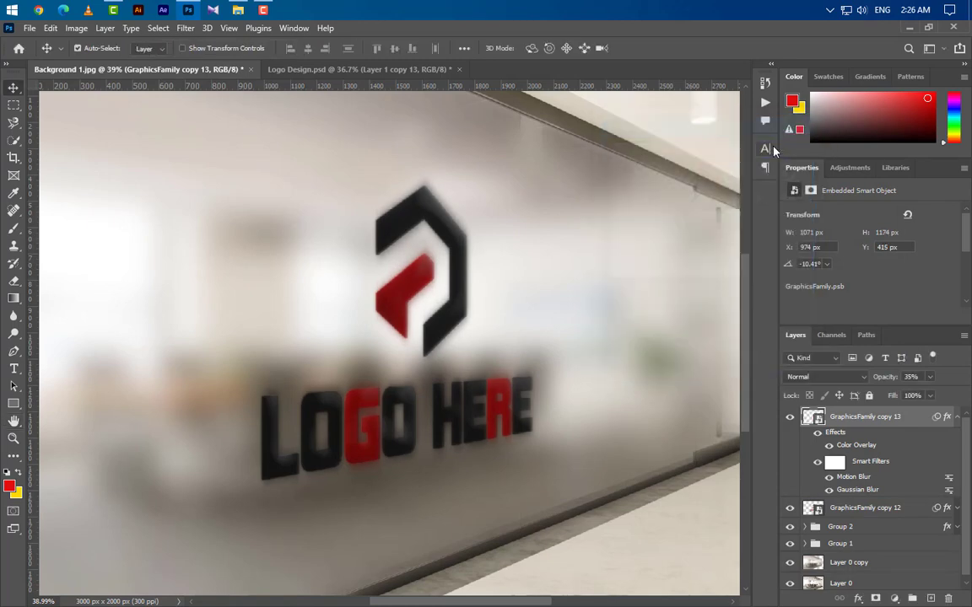
Set the Gaussian Blur radius of GraphicsFamily copy 13 to 3 pixels and collapse its effects list
double_click(853, 490)
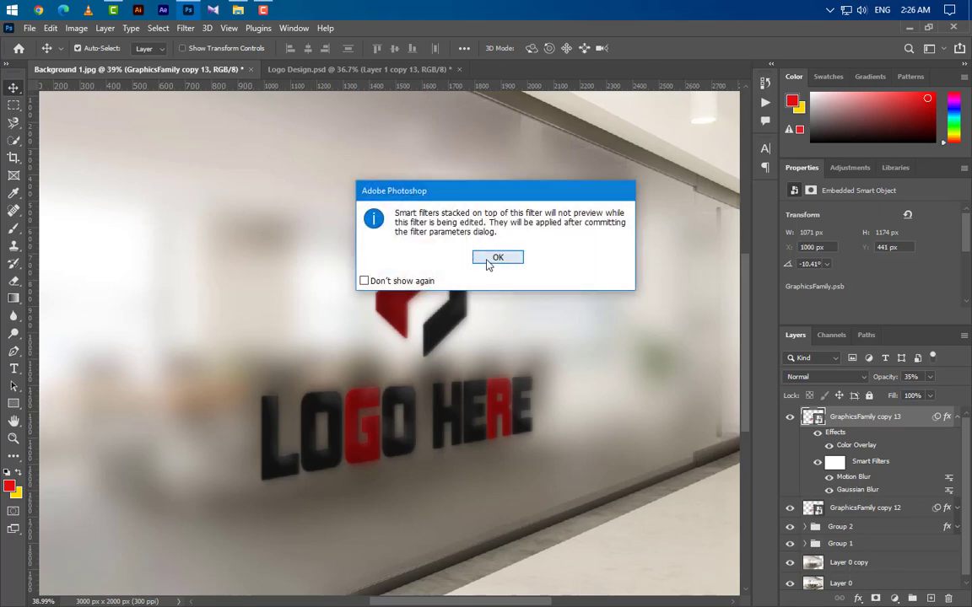
click(495, 257)
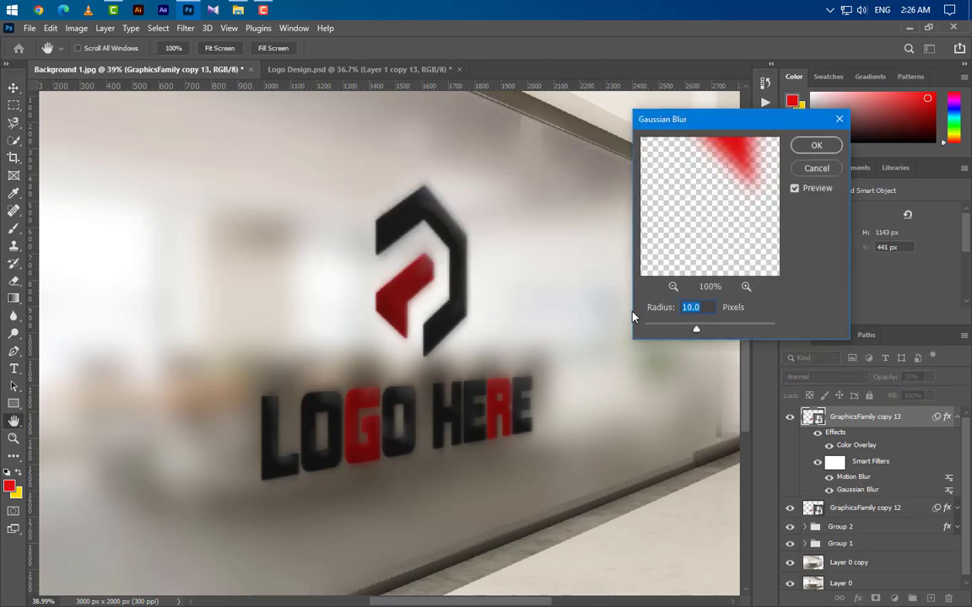
text(3)
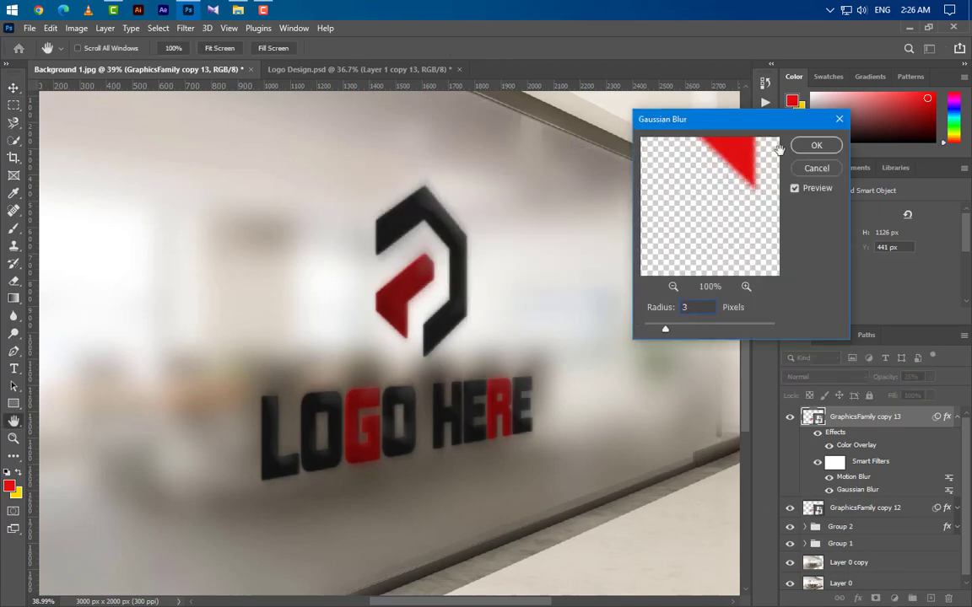
click(815, 147)
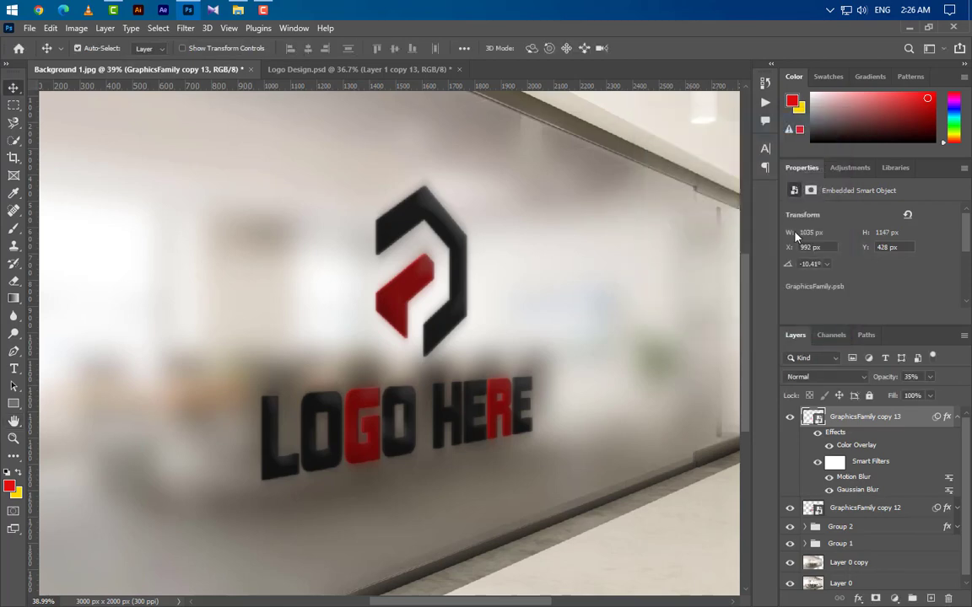
click(958, 418)
Duplicate GraphicsFamily copy 13 as GraphicsFamily copy 14 within the same document
right_click(918, 422)
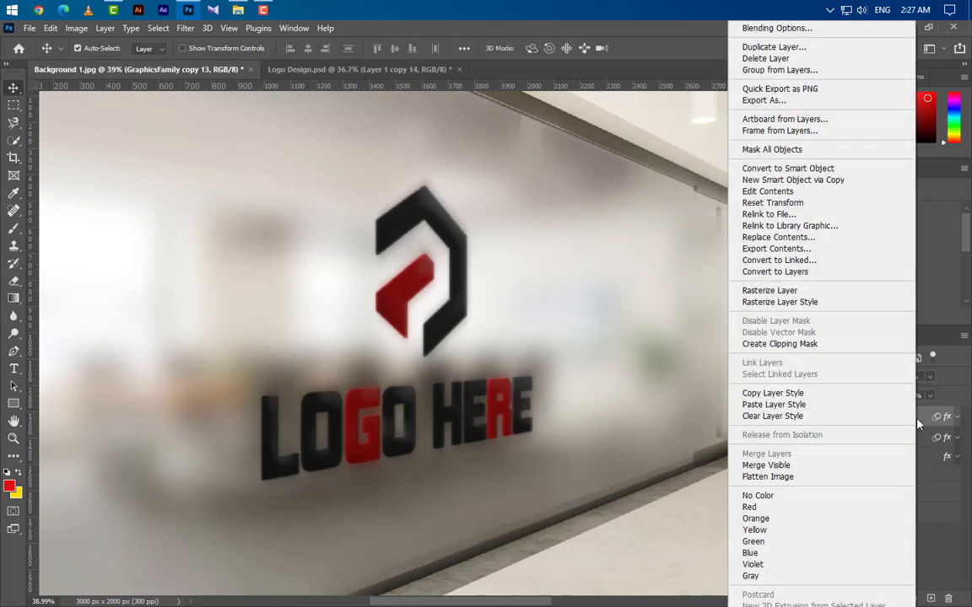
click(772, 47)
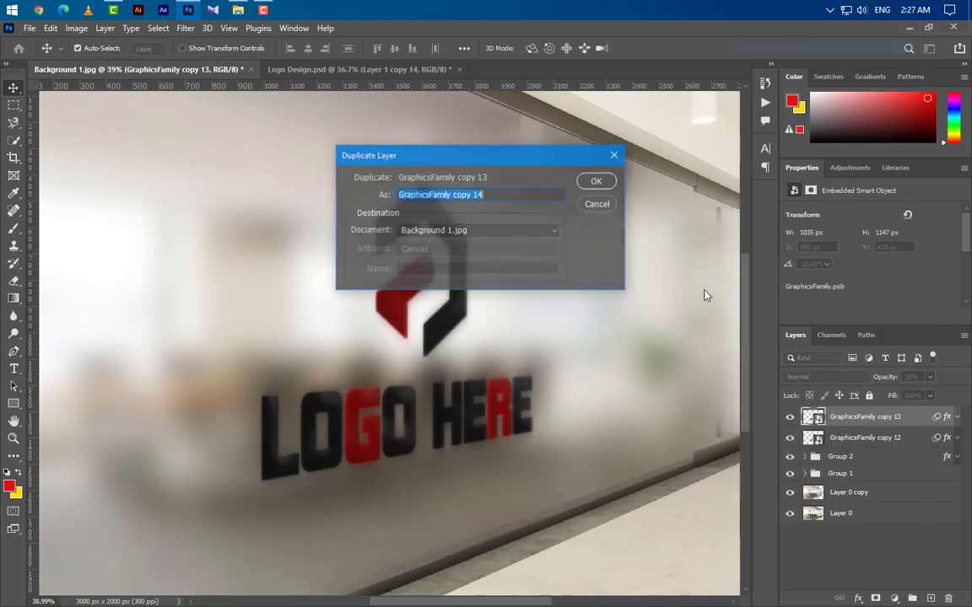
click(599, 182)
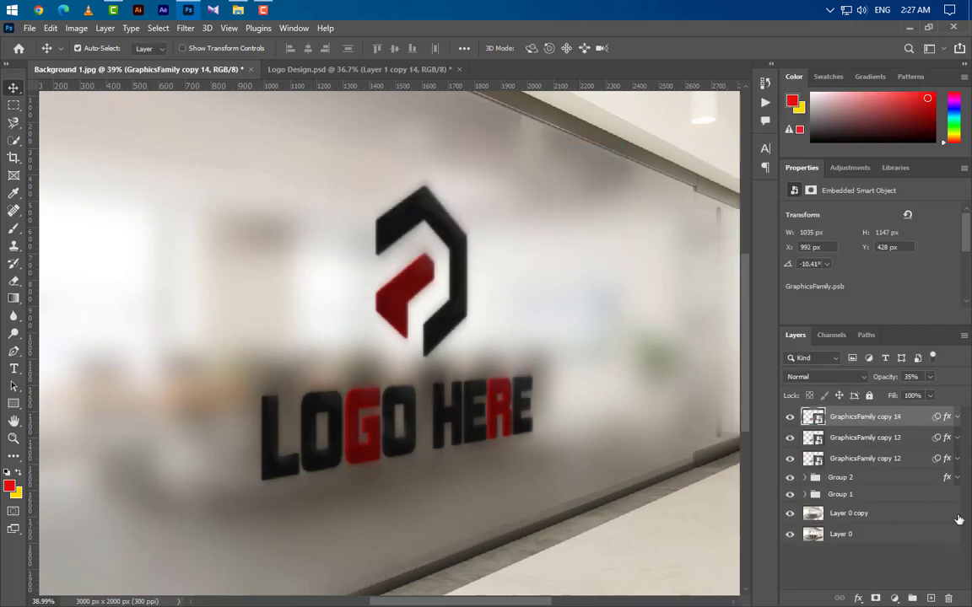
Remove the smart filters and layer effects from GraphicsFamily copy 14 and set its layer opacity to 100%
click(937, 417)
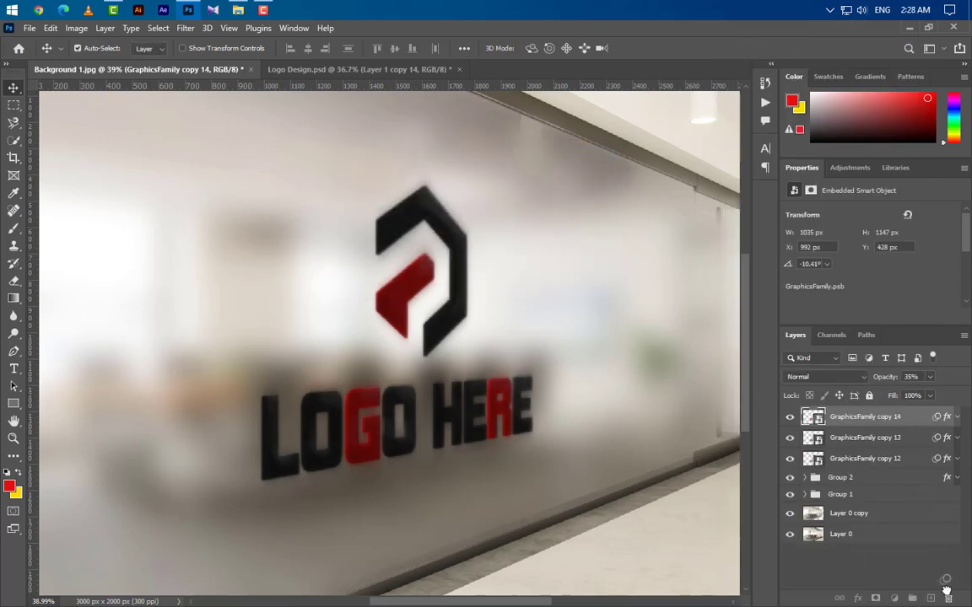
drag(949, 421, 948, 599)
click(929, 377)
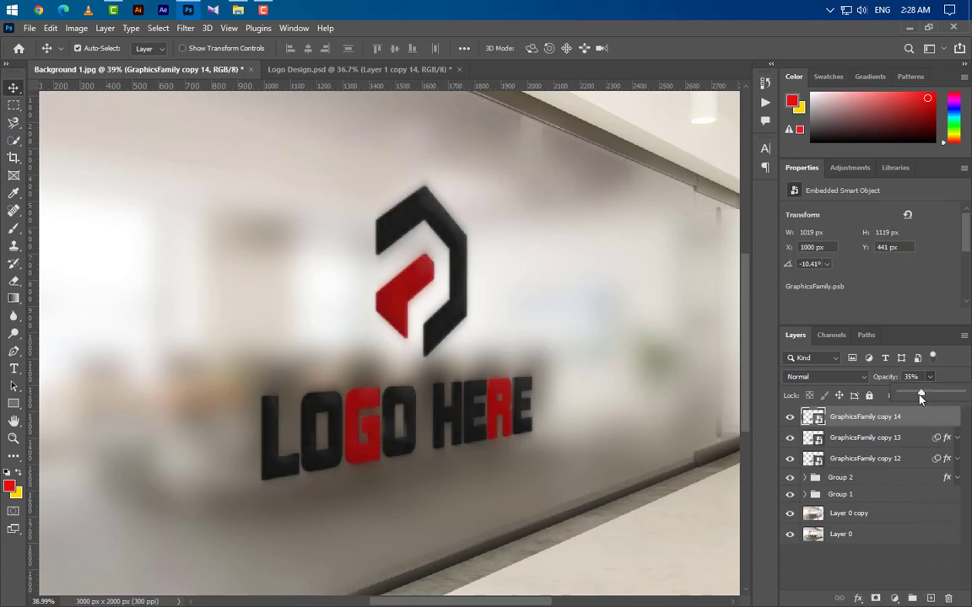
Add a Bevel & Emboss effect to GraphicsFamily copy 14 with the Inner Bevel style and Smooth technique
right_click(924, 422)
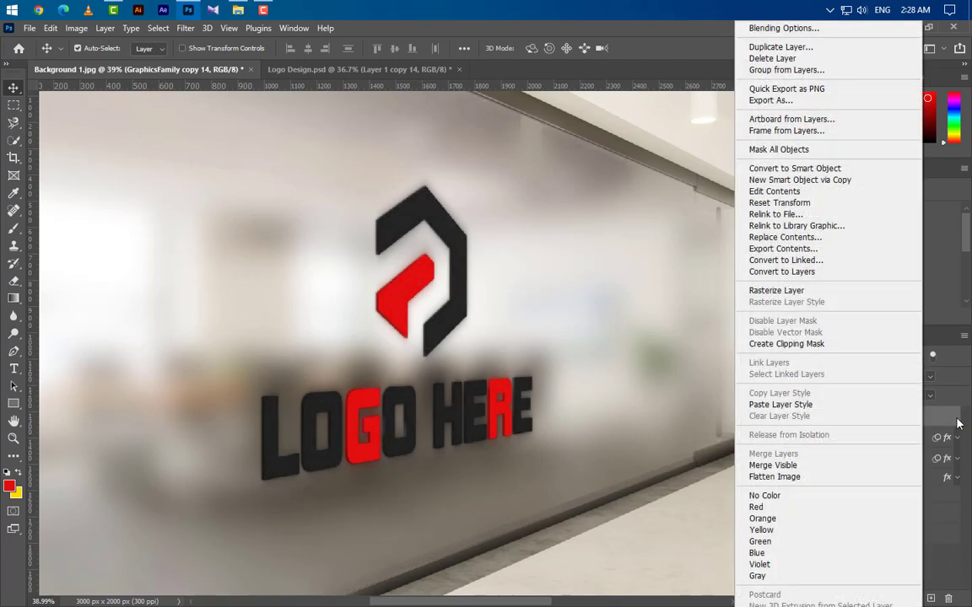
click(770, 28)
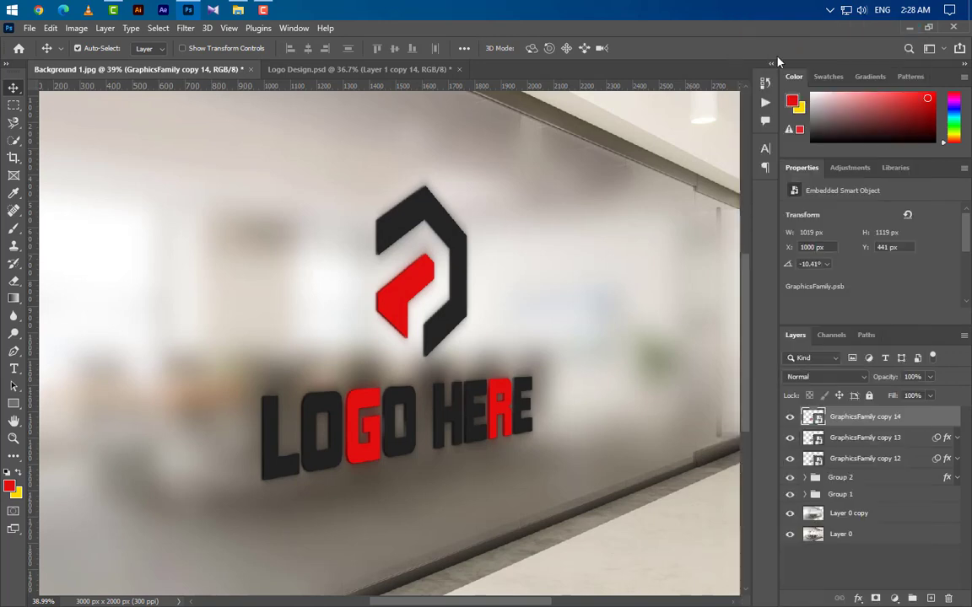
drag(540, 177, 602, 97)
click(543, 160)
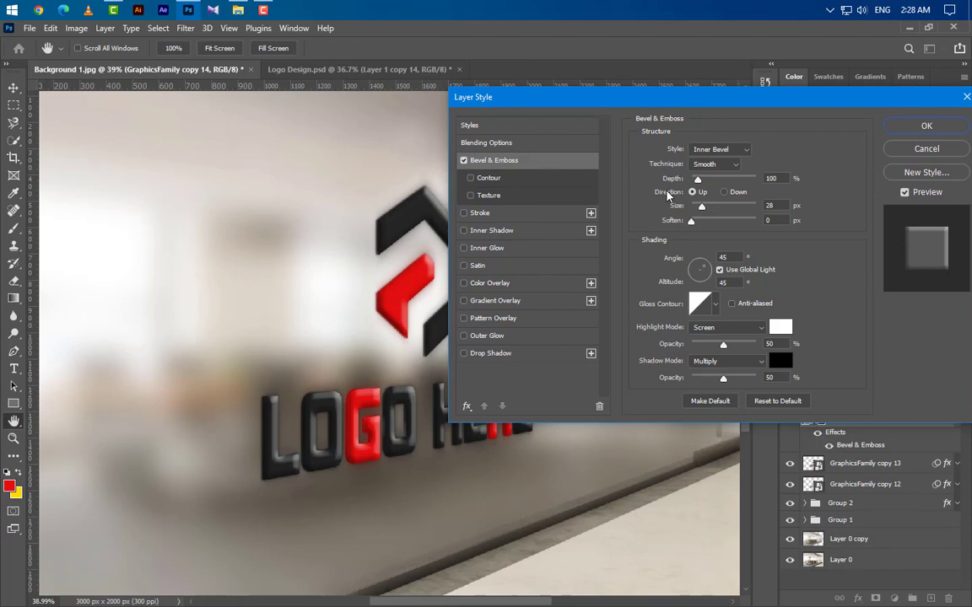
click(716, 150)
click(713, 168)
click(714, 164)
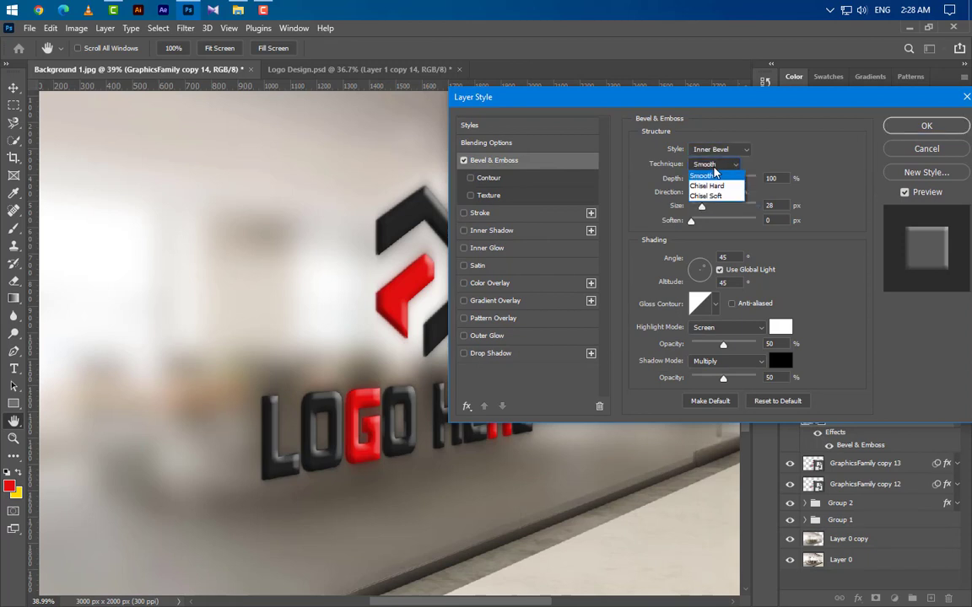
click(715, 174)
Set the bevel's size to 50 px and soften to 16 px, keeping the depth and global light angles
key(Tab)
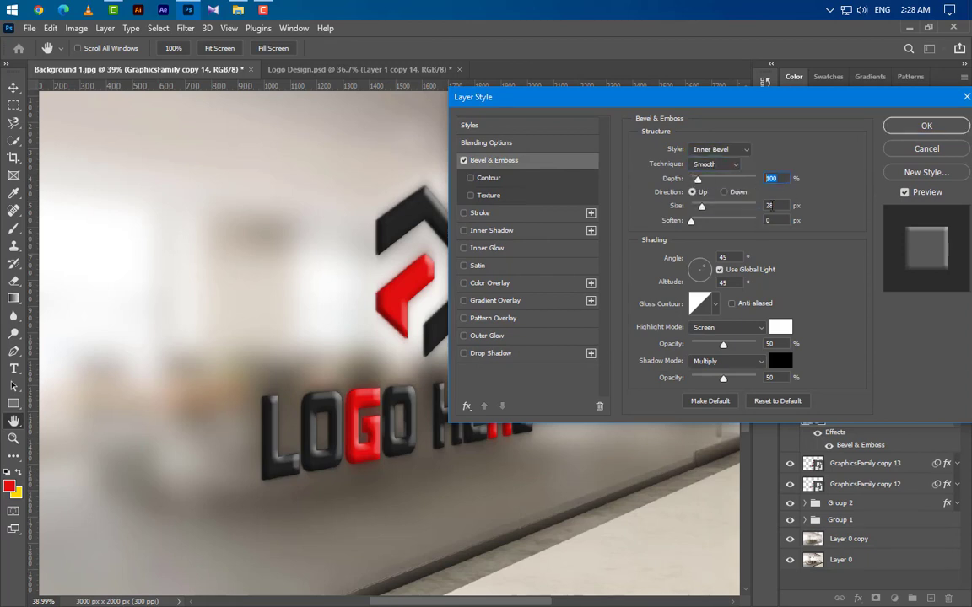
key(Tab)
text(50)
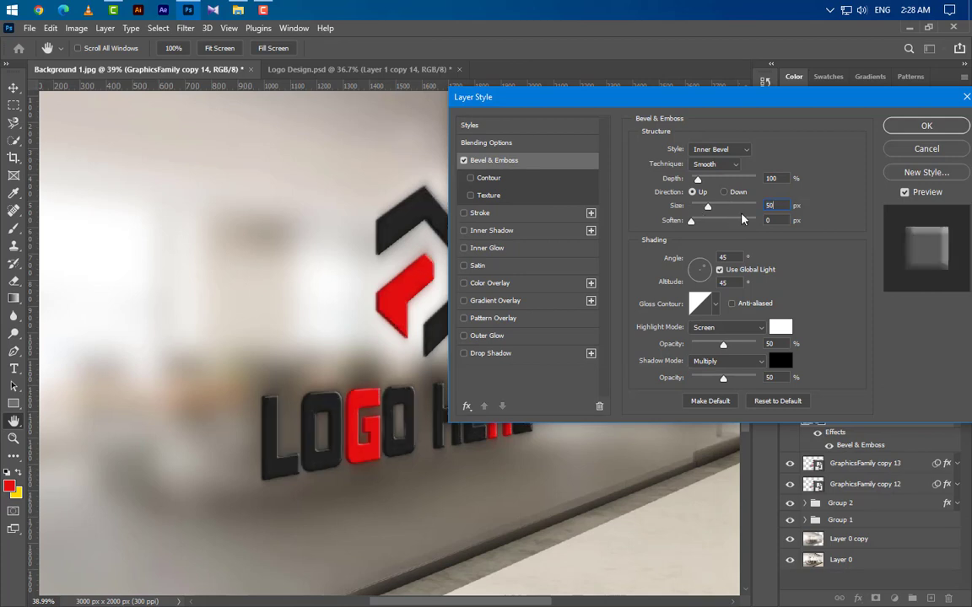
key(Tab)
text(16)
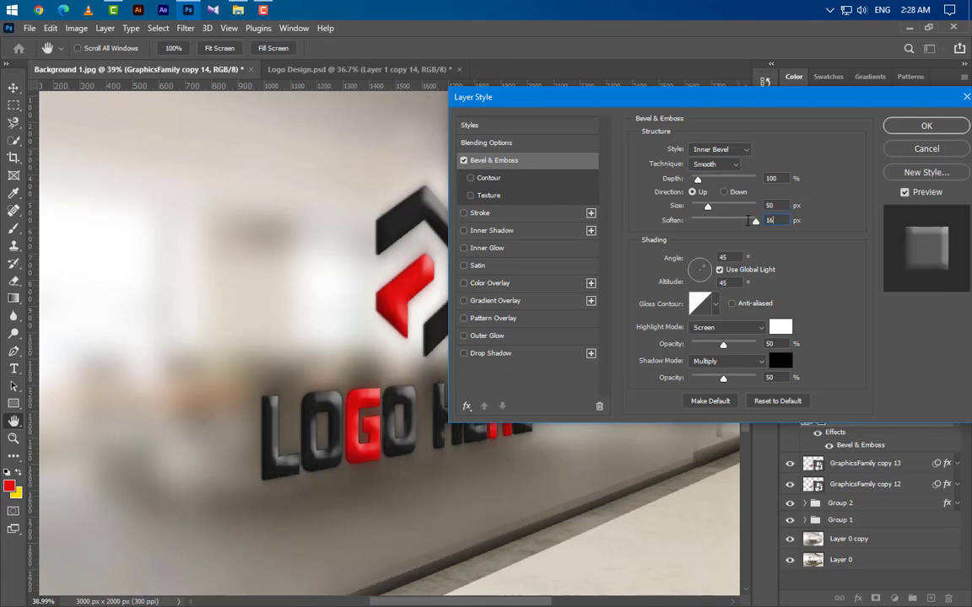
key(Tab)
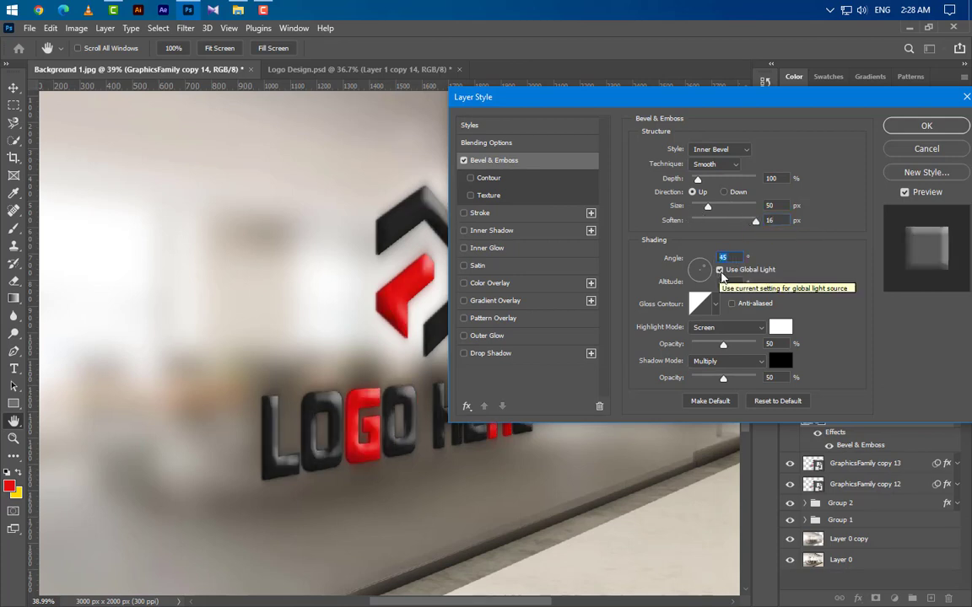
key(Tab)
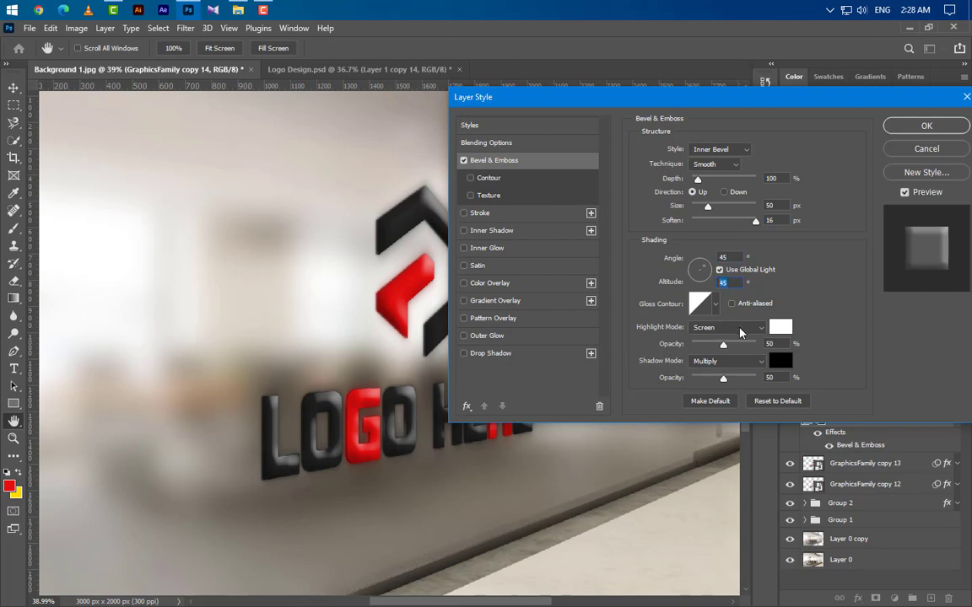
Set the bevel's Screen highlight opacity to 90% and its Multiply shadow opacity to 60%
click(741, 333)
click(776, 382)
key(Tab)
text(0)
key(Tab)
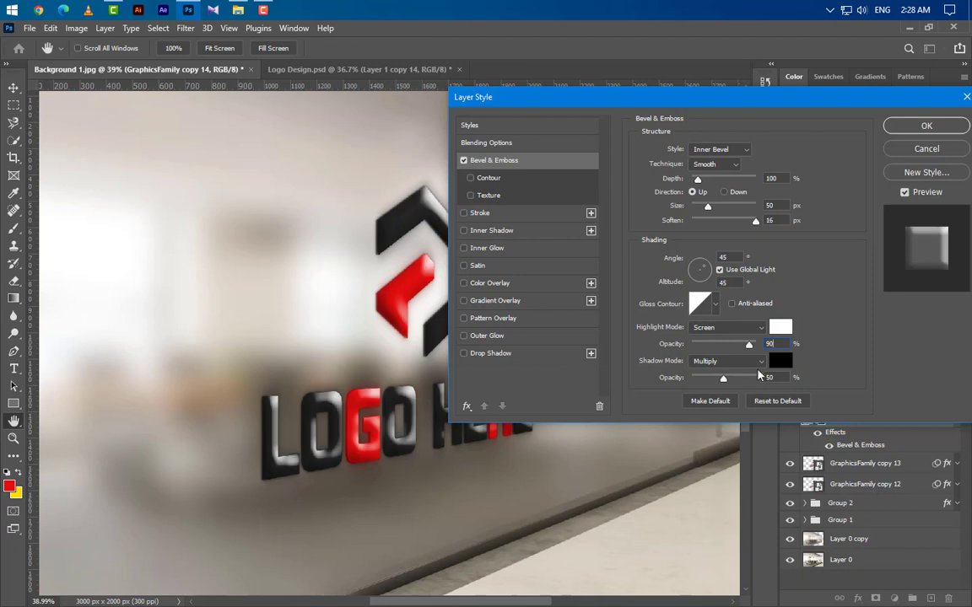
text(60)
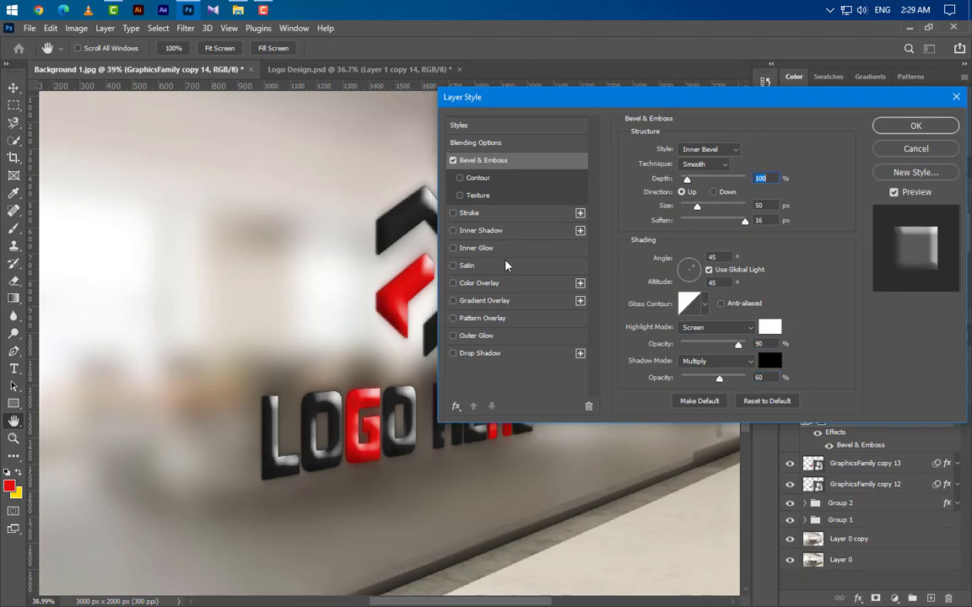
Add a Satin effect to GraphicsFamily copy 14 in Multiply mode with black (000000) and 20% opacity
click(506, 266)
click(726, 151)
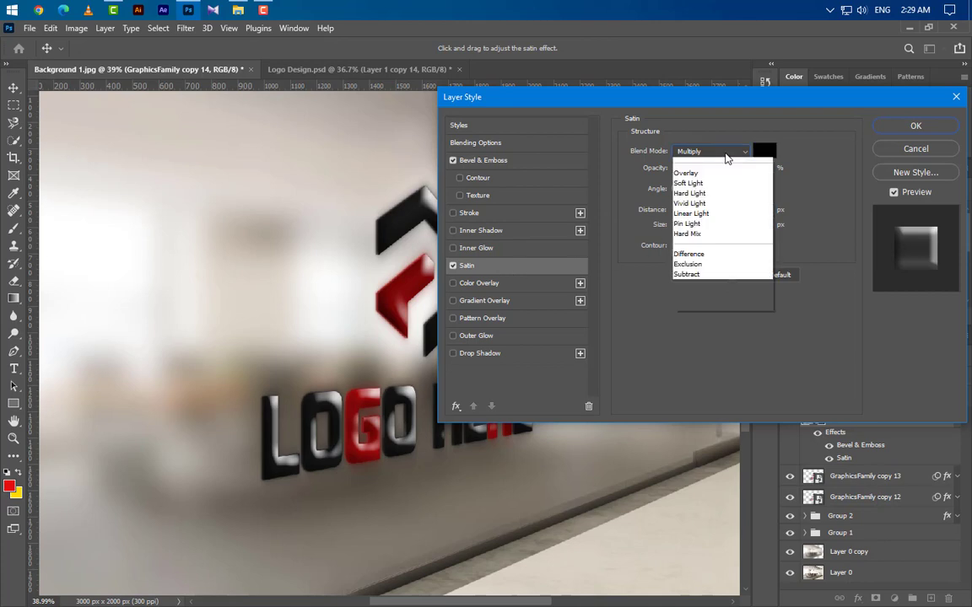
click(700, 201)
click(765, 150)
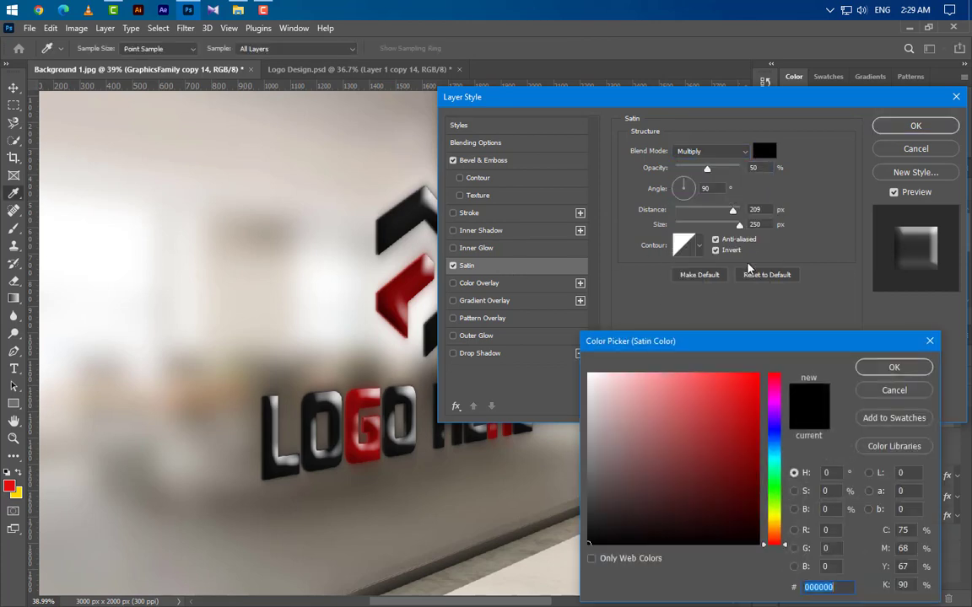
click(895, 367)
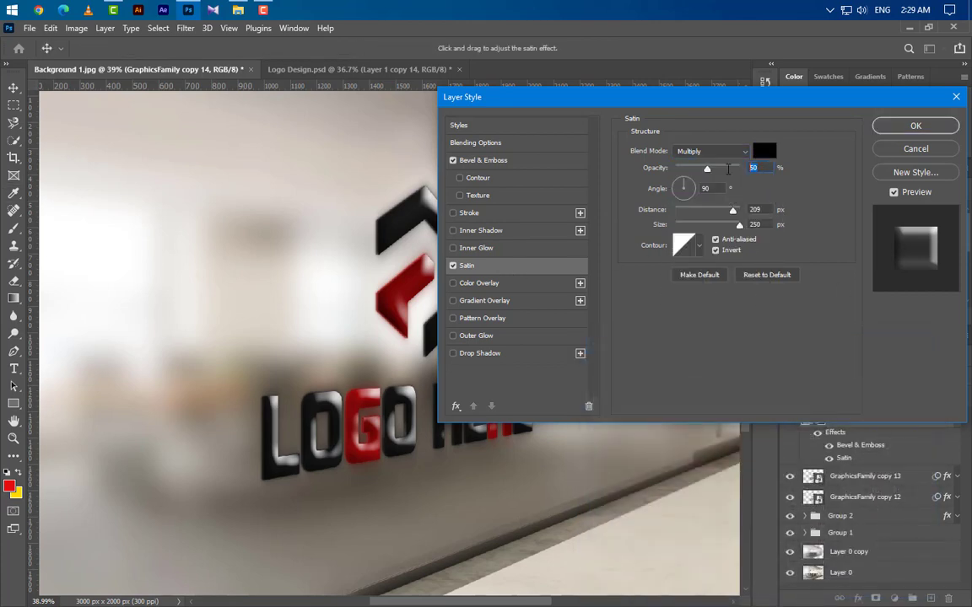
text(20)
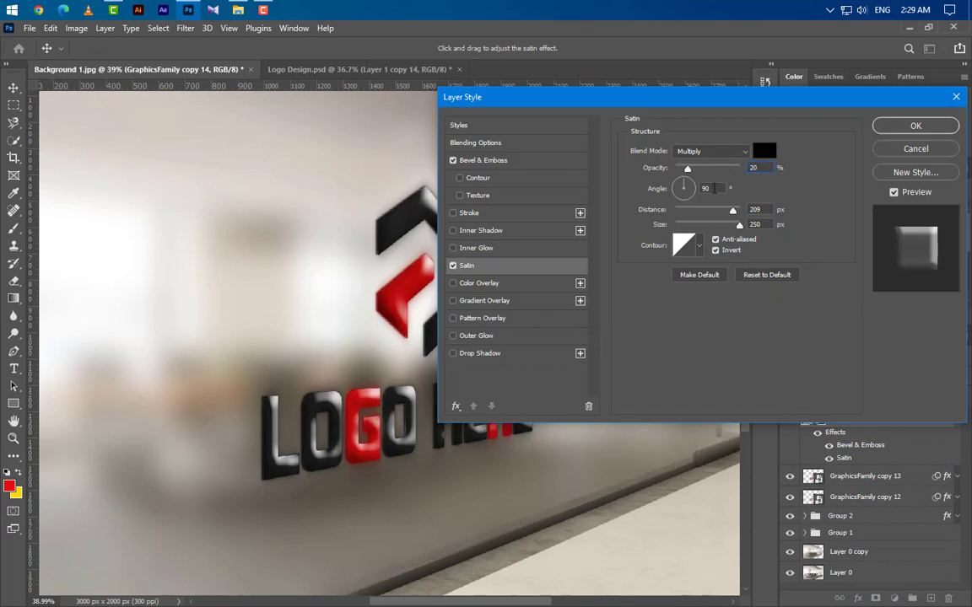
Set the Satin distance to 210 px and choose the multi-peak contour preset
key(Tab)
key(Tab)
text(210)
key(Tab)
click(702, 248)
click(660, 299)
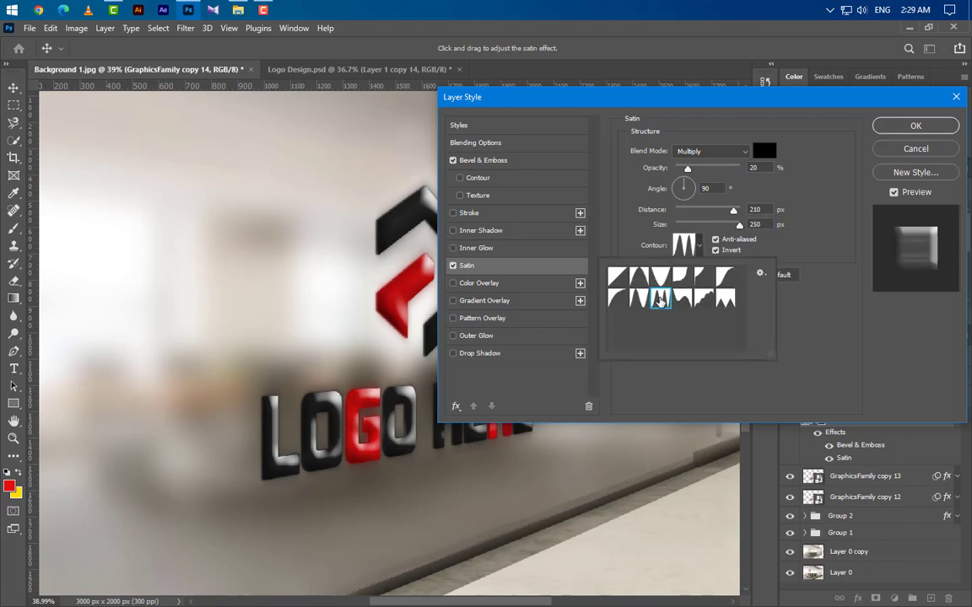
click(837, 309)
key(Tab)
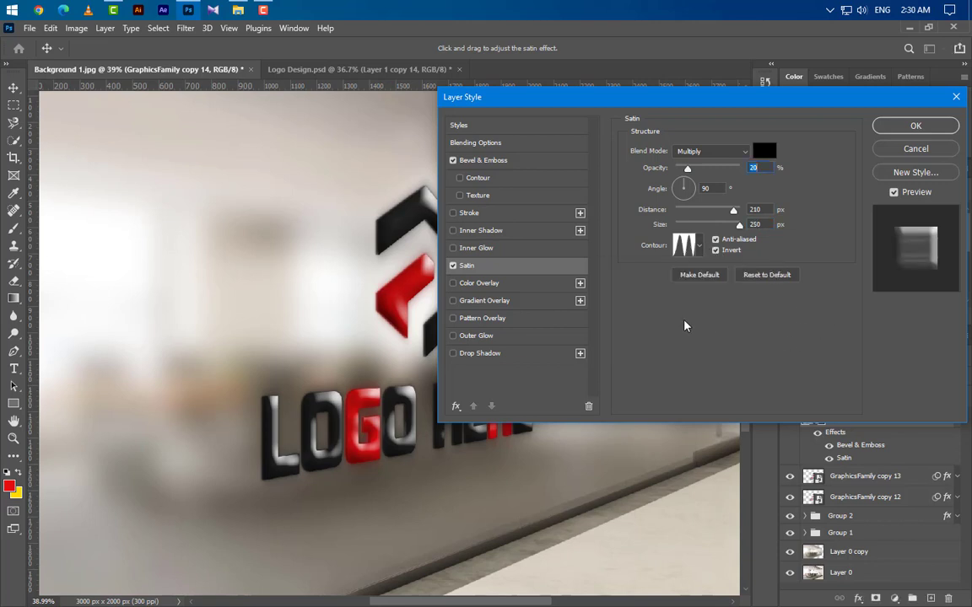
Add a reversed linear Gradient Overlay to GraphicsFamily copy 14 in Multiply mode with 20% opacity, 0° angle and 75% scale
click(531, 306)
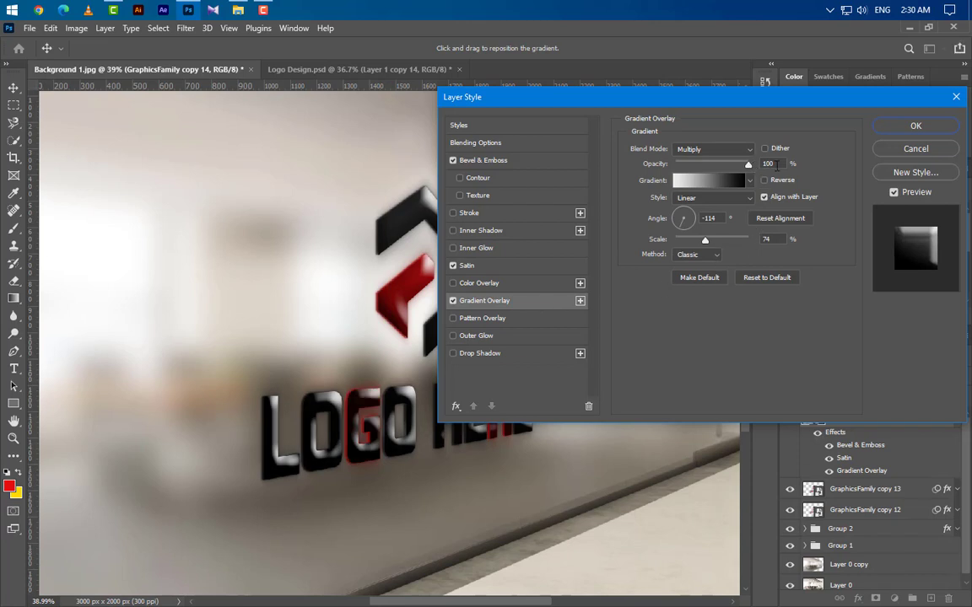
drag(776, 165, 751, 165)
text(20)
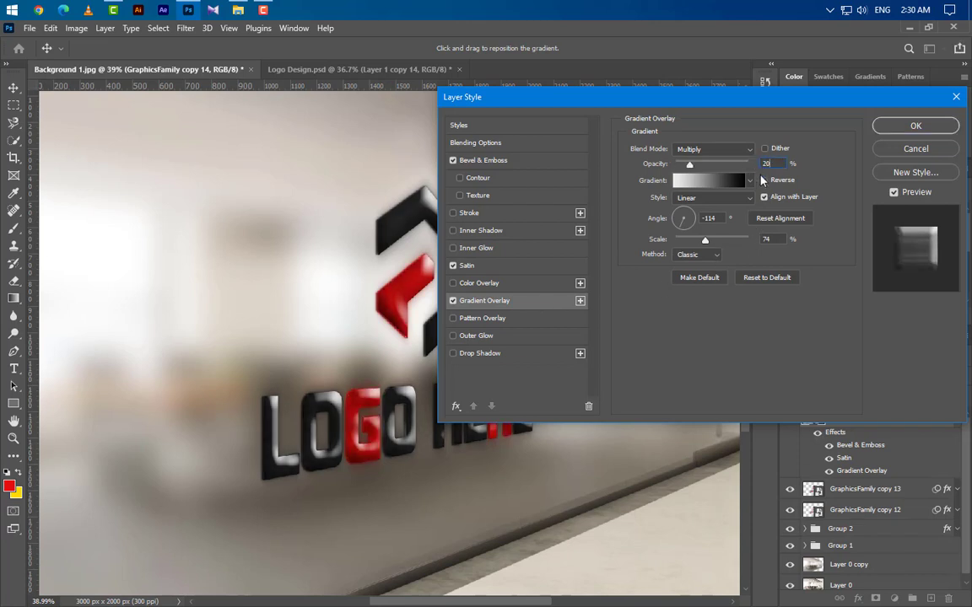
click(764, 180)
drag(717, 219, 703, 219)
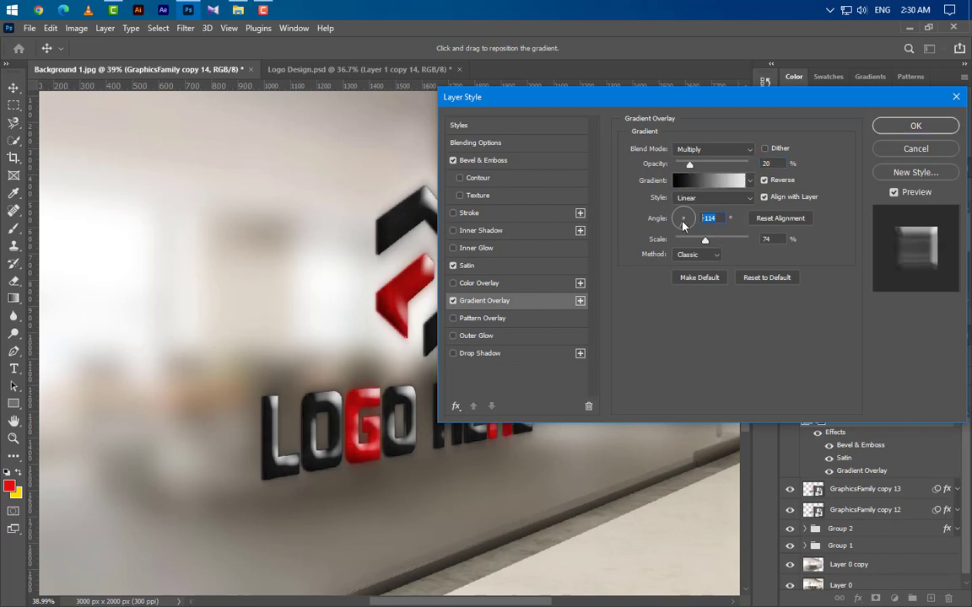
text(0)
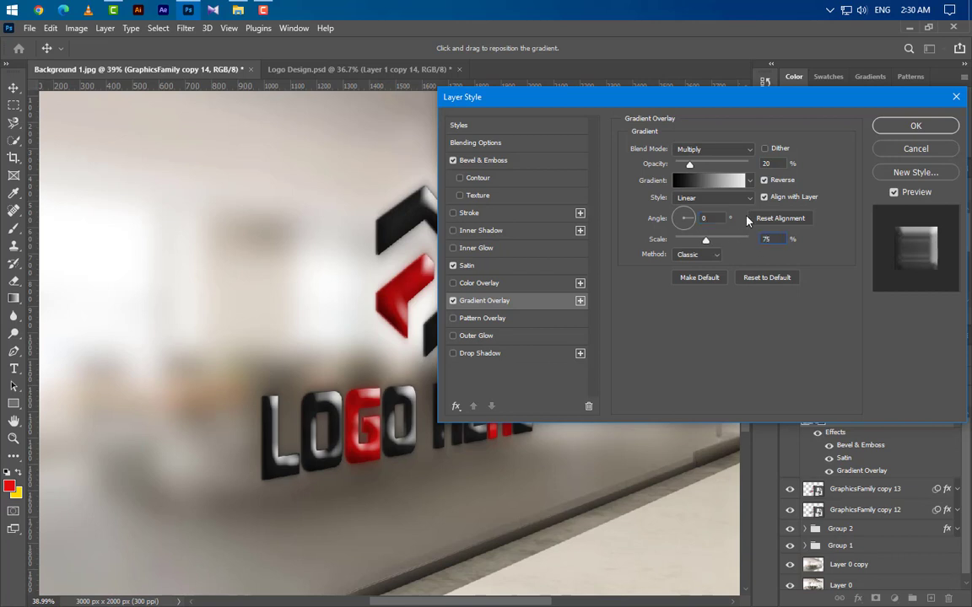
click(916, 126)
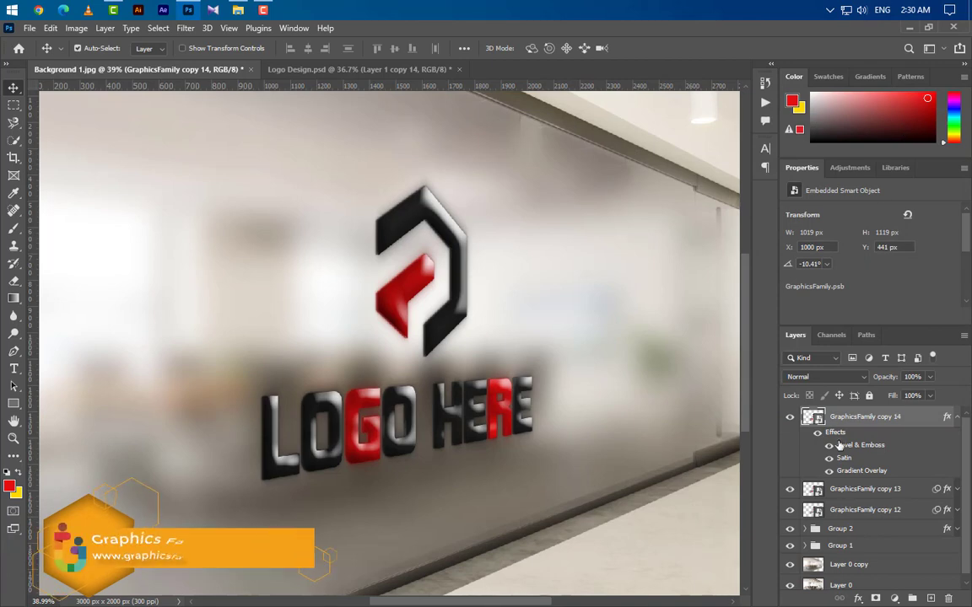
click(957, 419)
Build the logo's thickness from GraphicsFamily copy 14 with fourteen successive duplicates, each nudged 1 px further right than the one before
scroll(243, 453, up, 2)
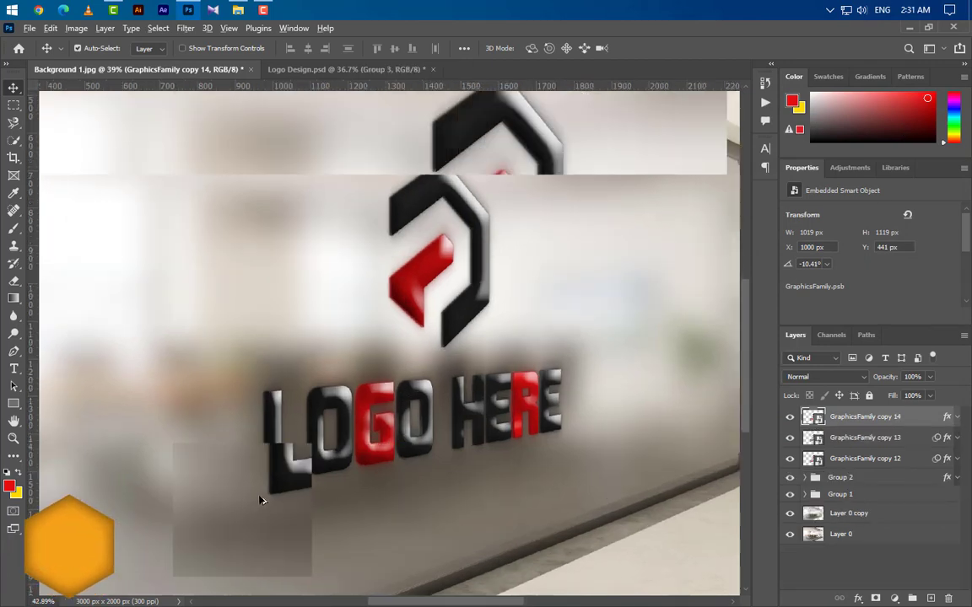
scroll(311, 492, up, 5)
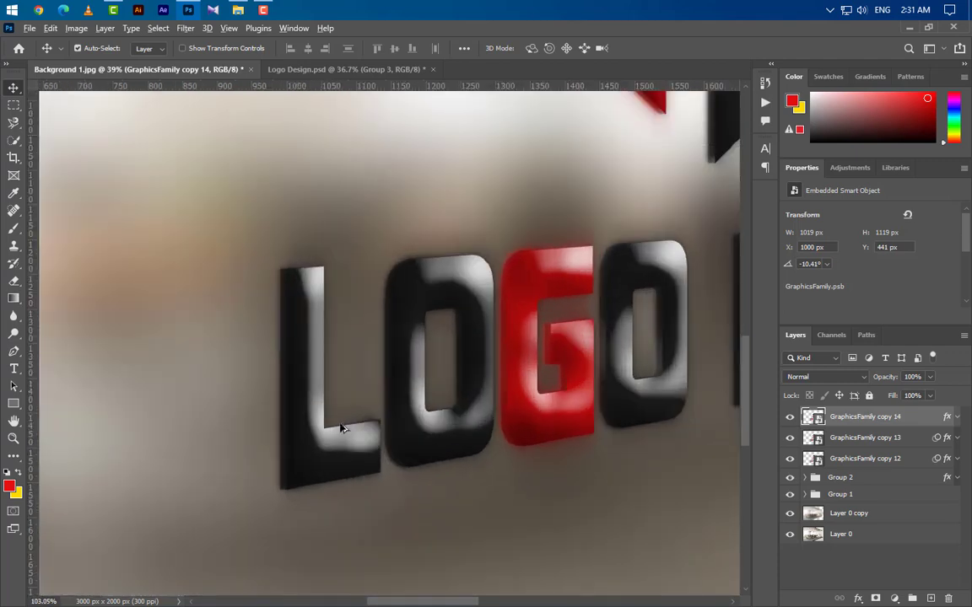
scroll(342, 429, up, 4)
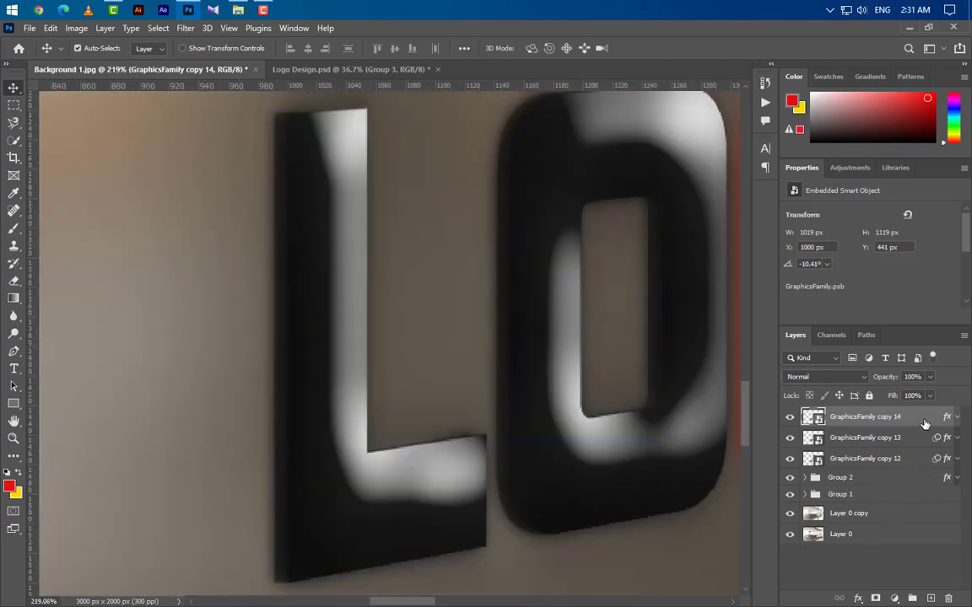
key(alt+Right)
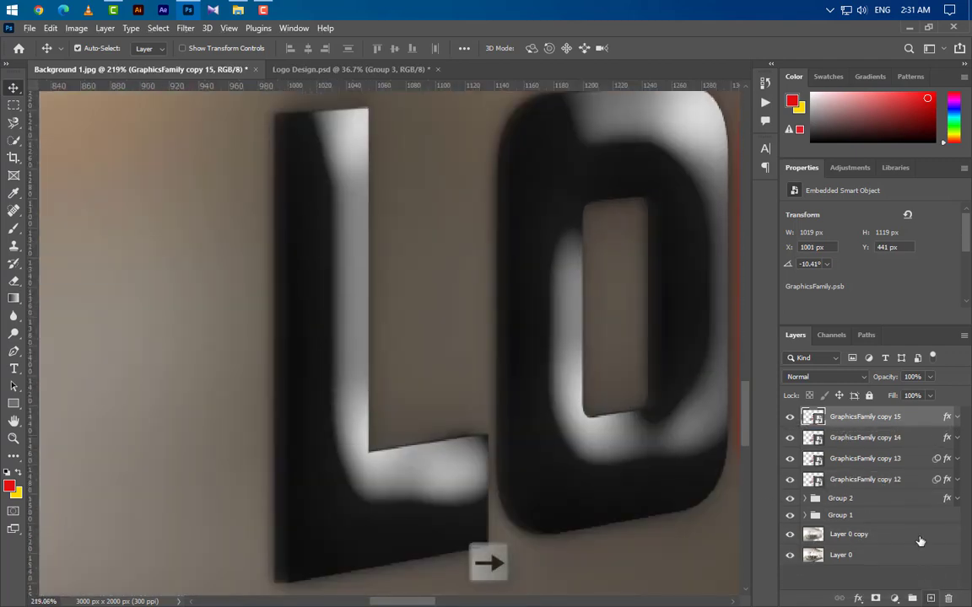
key(alt+Right)
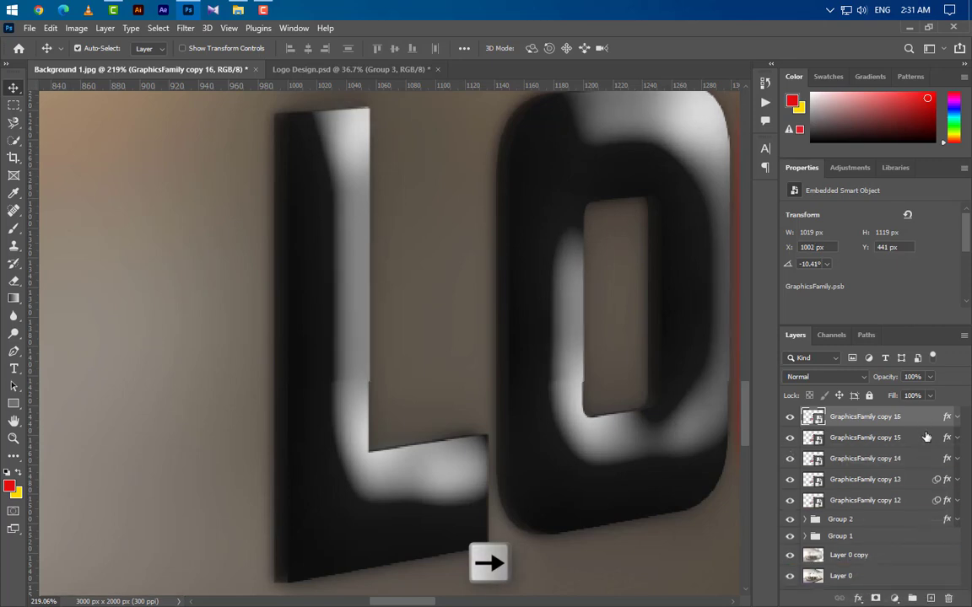
key(alt+Right)
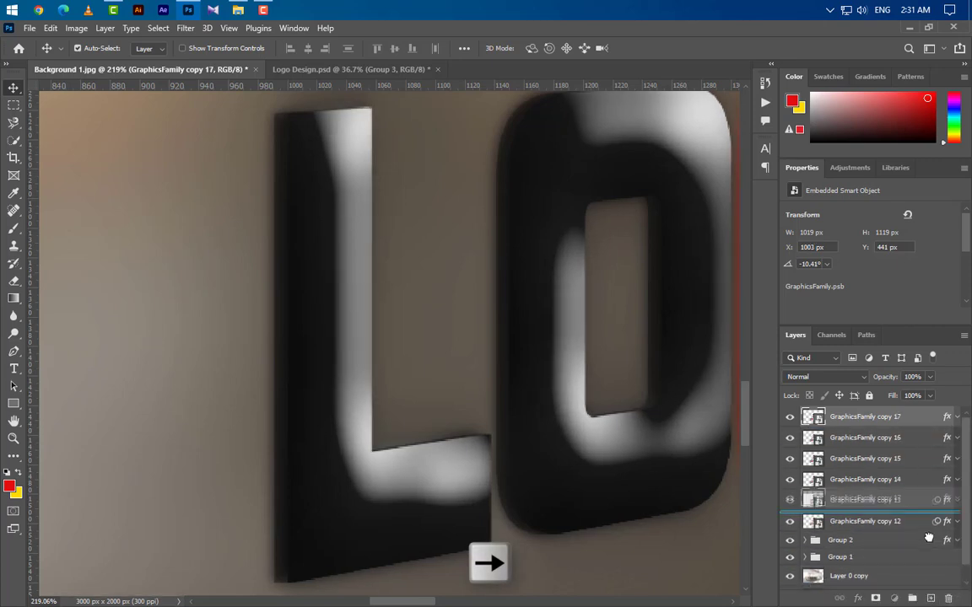
key(alt+Right)
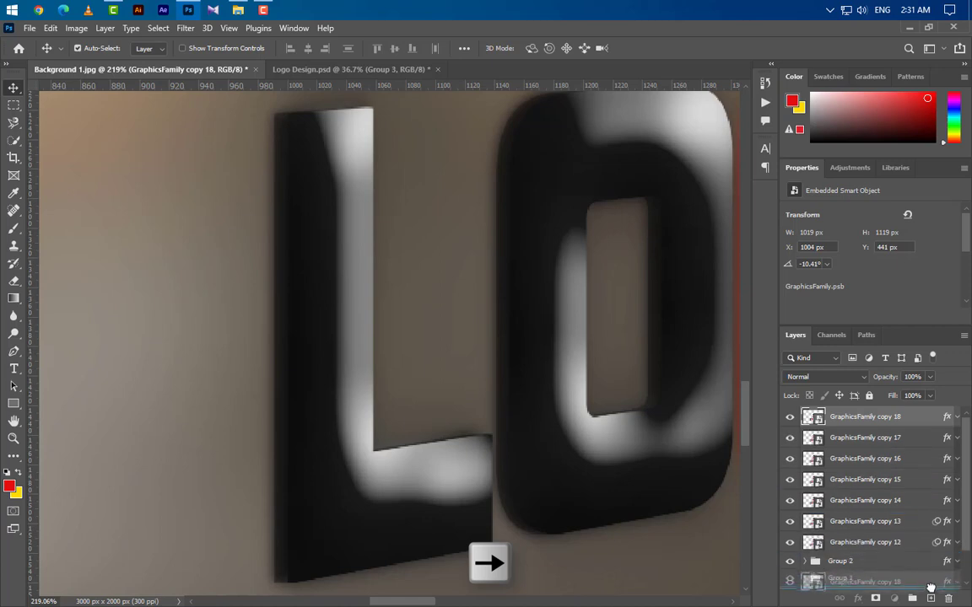
key(alt+Right)
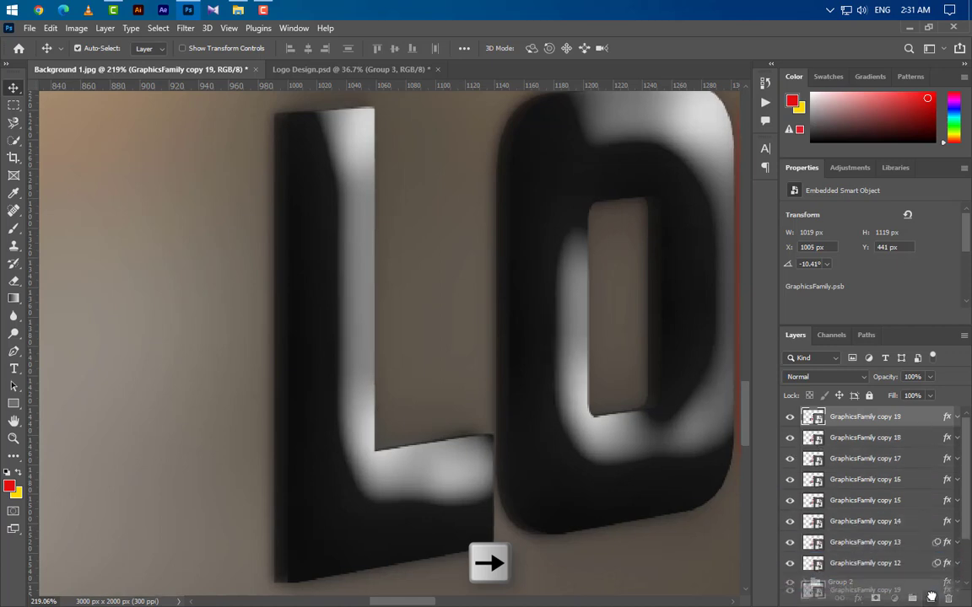
key(alt+Right)
key(alt+Right)
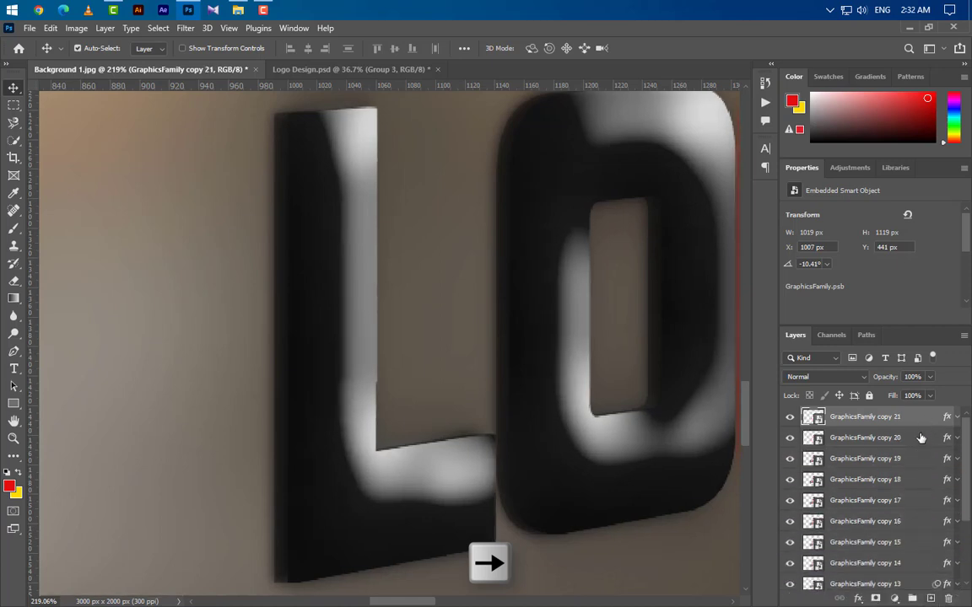
key(alt+Right)
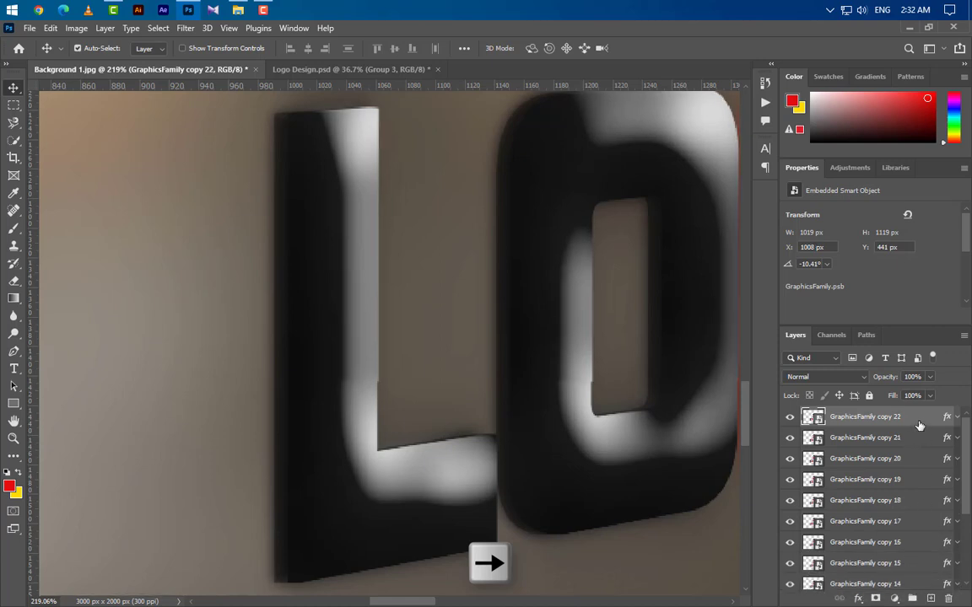
key(alt+Right)
drag(920, 422, 932, 598)
key(Right)
drag(922, 426, 930, 598)
key(Right)
drag(922, 428, 931, 598)
key(Right)
drag(919, 426, 931, 598)
key(Right)
drag(943, 422, 931, 598)
key(Right)
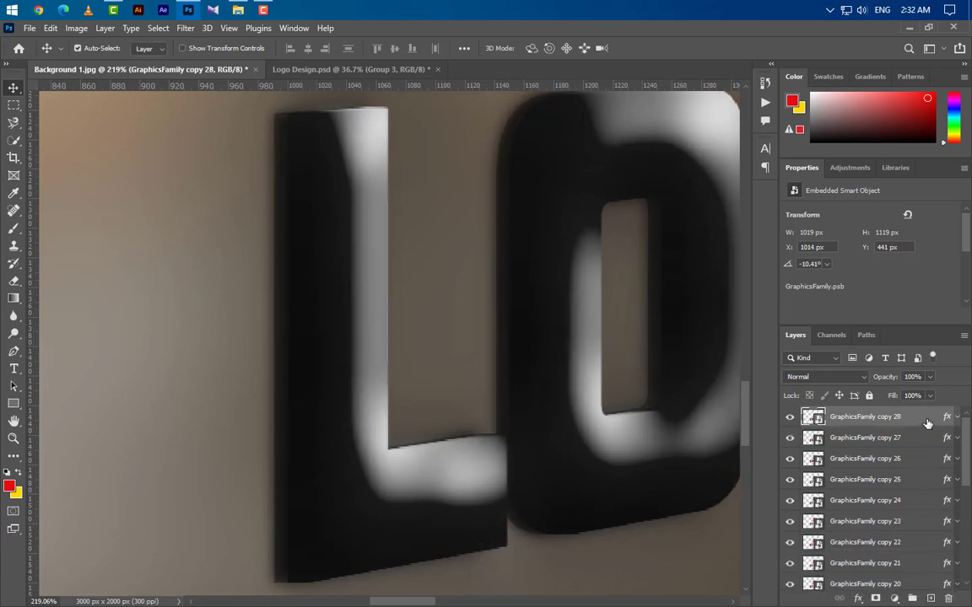
Duplicate GraphicsFamily copy 28 and hide the duplicate, then group the layers GraphicsFamily copy 14 through copy 28
drag(928, 419, 930, 598)
click(789, 418)
click(909, 441)
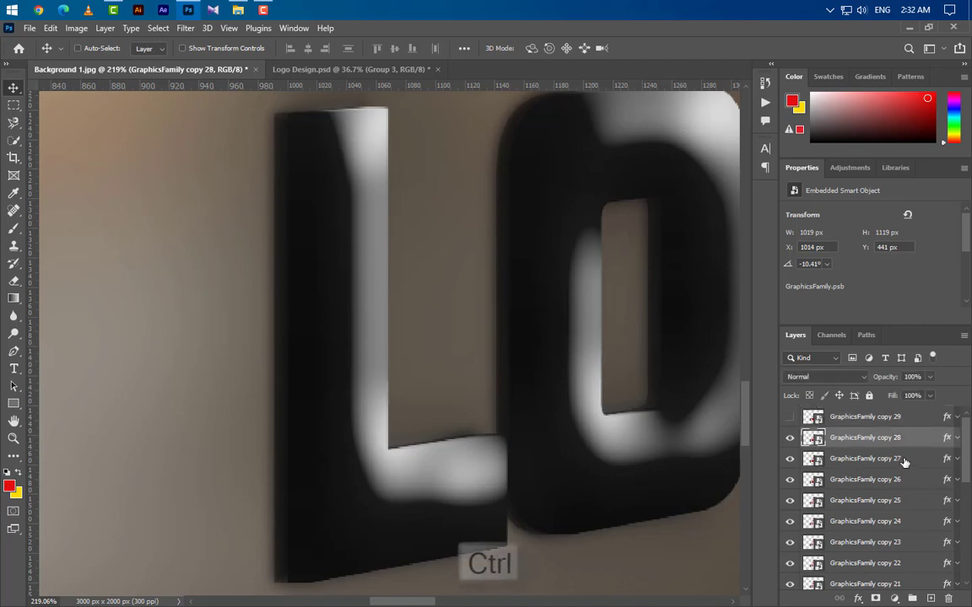
ctrl+click(905, 462)
ctrl+click(901, 484)
ctrl+click(901, 506)
ctrl+click(902, 524)
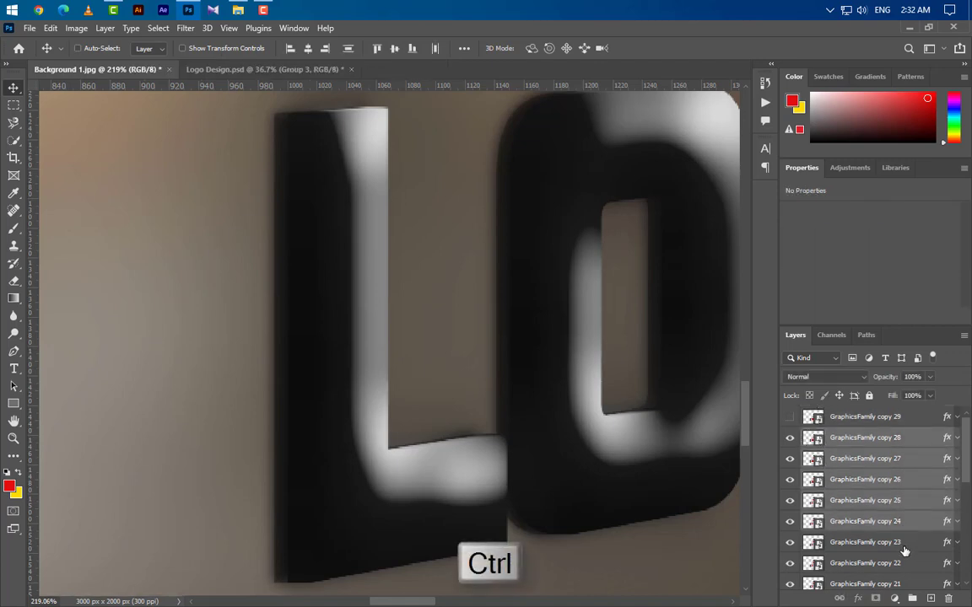
ctrl+click(904, 544)
ctrl+click(907, 562)
scroll(905, 561, down, 2)
ctrl+click(904, 507)
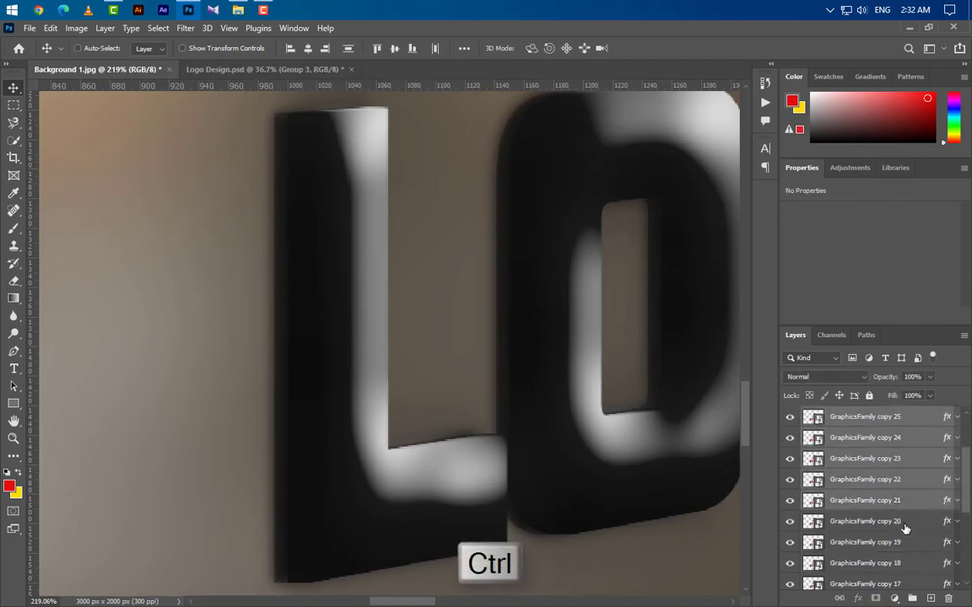
ctrl+click(904, 525)
ctrl+click(906, 544)
ctrl+click(905, 563)
ctrl+click(905, 583)
scroll(907, 557, down, 4)
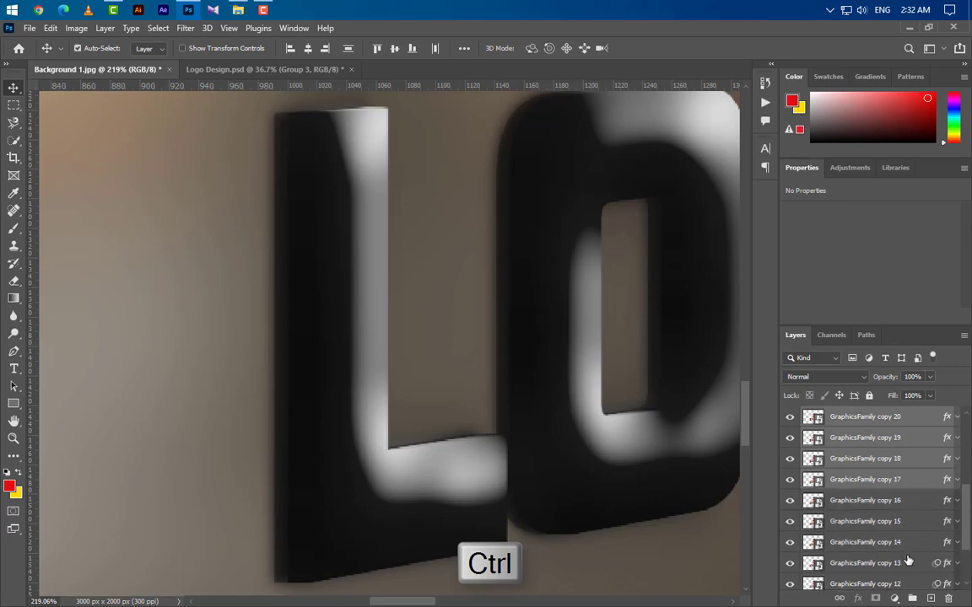
ctrl+click(908, 421)
ctrl+click(909, 441)
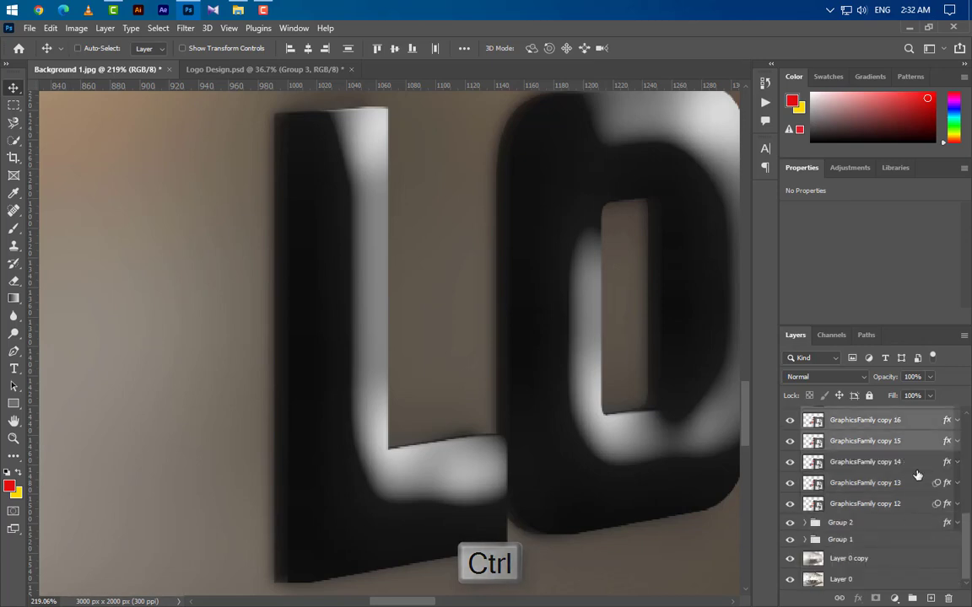
ctrl+click(911, 462)
click(912, 599)
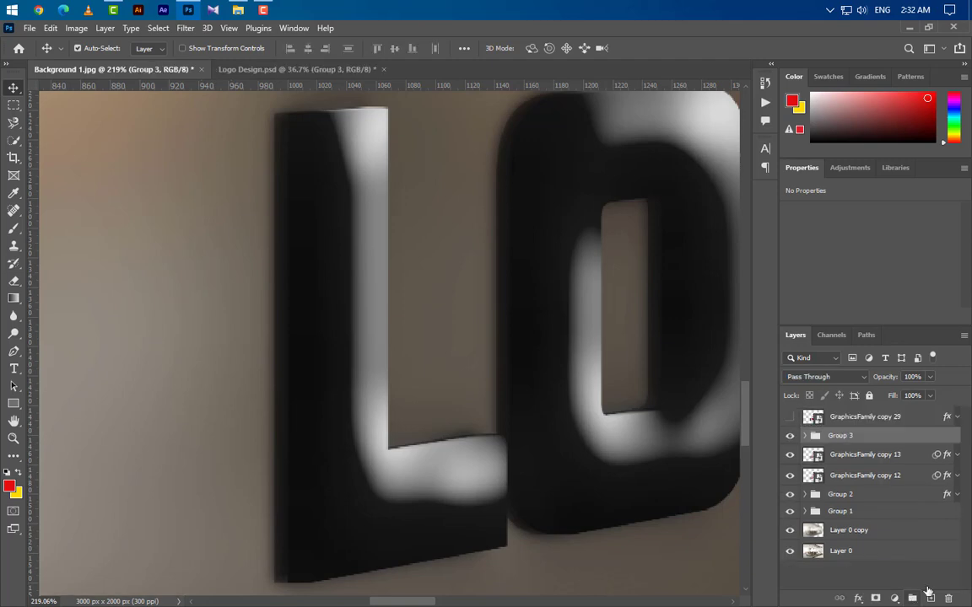
Add a non-reversed linear Gradient Overlay to Group 3 in Multiply mode with 50% opacity, -120° angle and 45% scale
scroll(399, 446, down, 3)
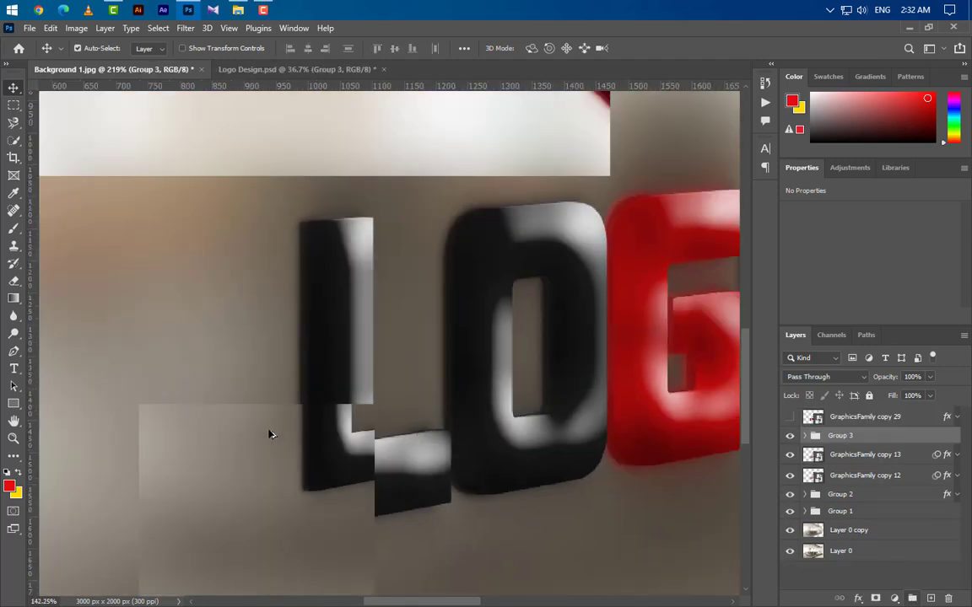
scroll(270, 435, down, 5)
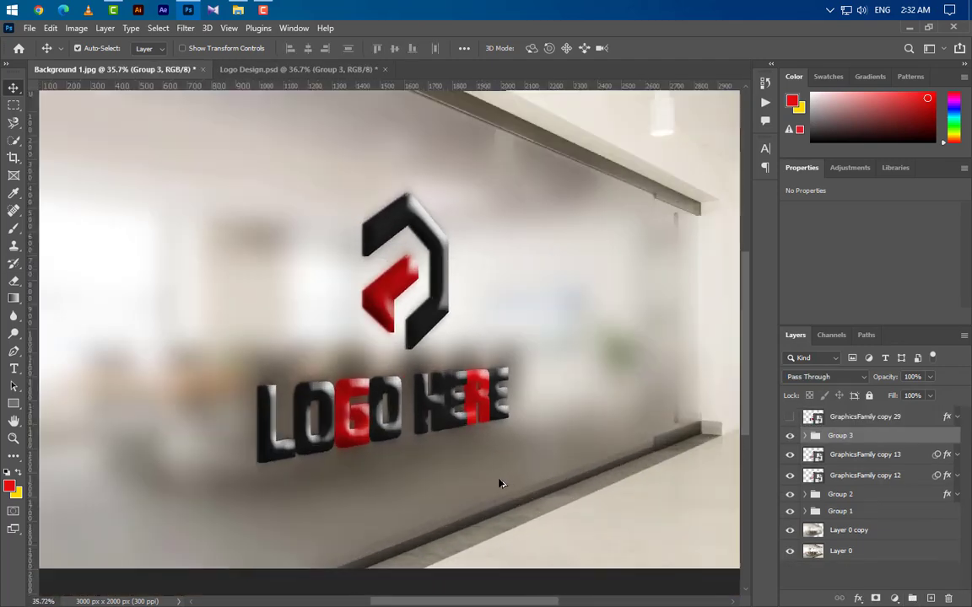
scroll(505, 481, up, 1)
right_click(901, 441)
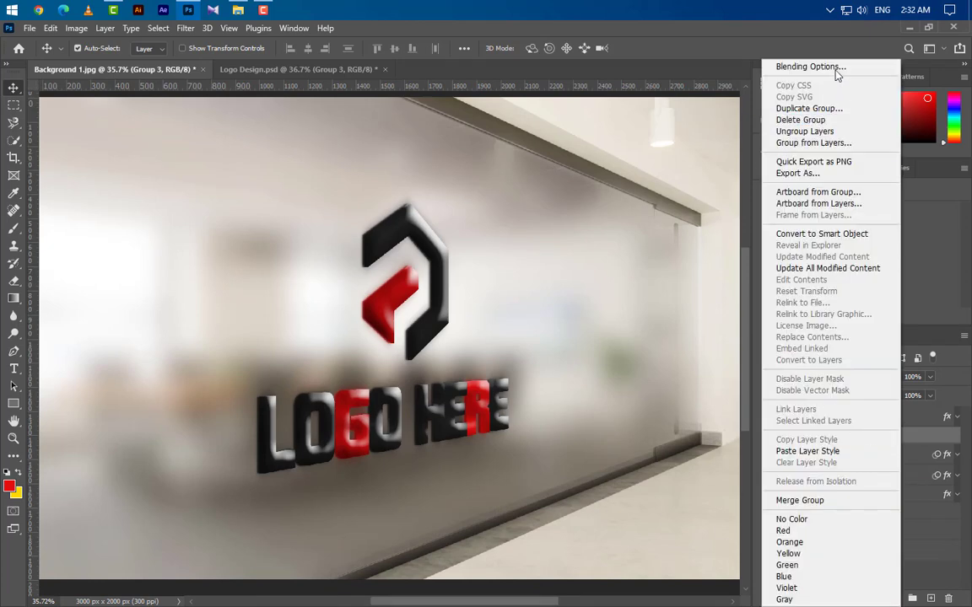
click(836, 71)
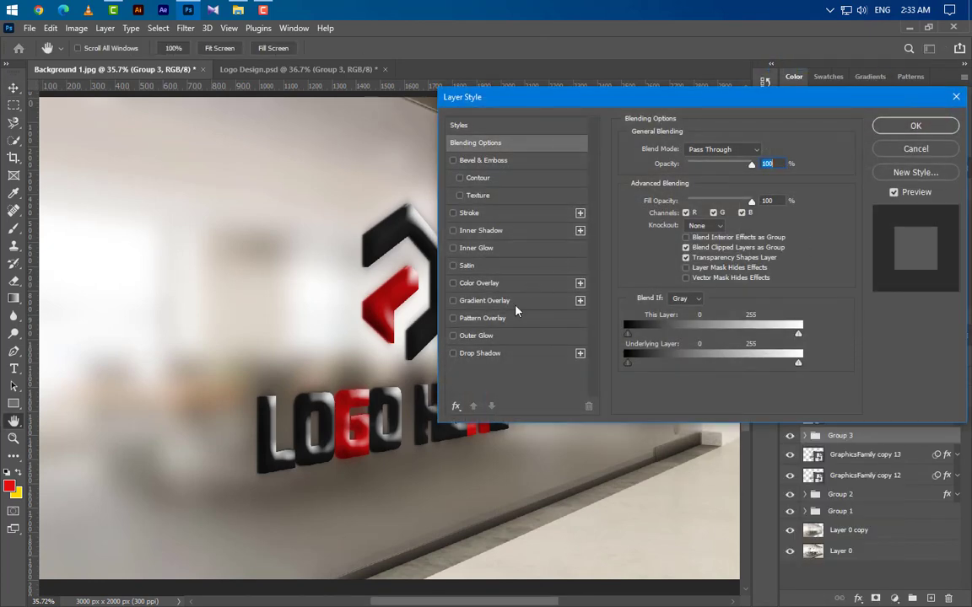
click(515, 303)
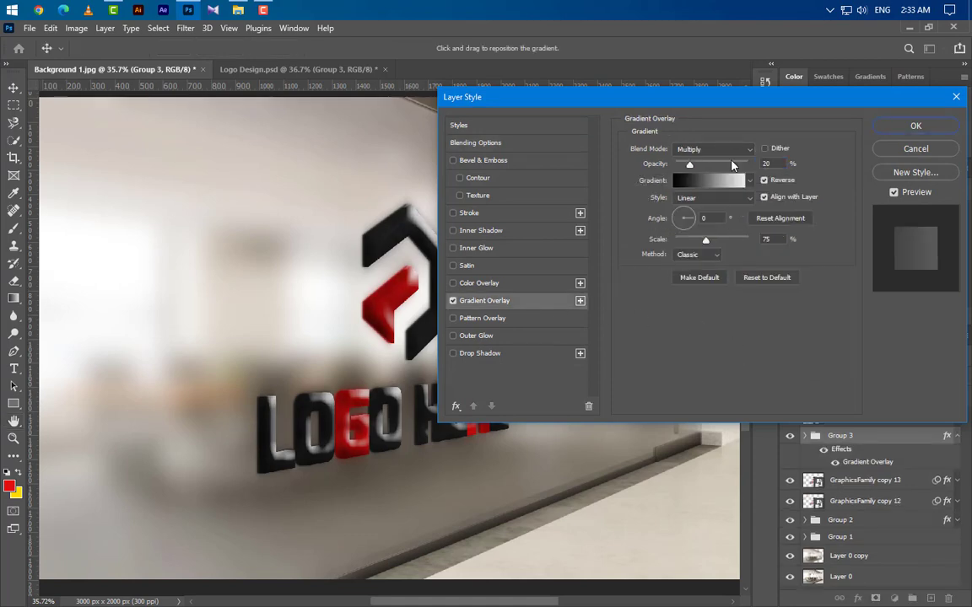
click(775, 164)
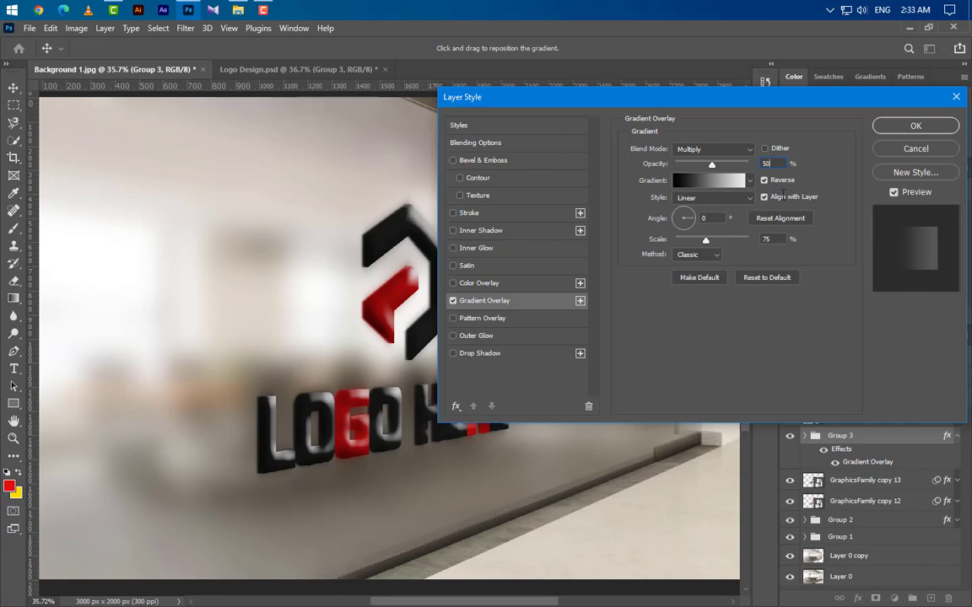
text(50)
click(765, 181)
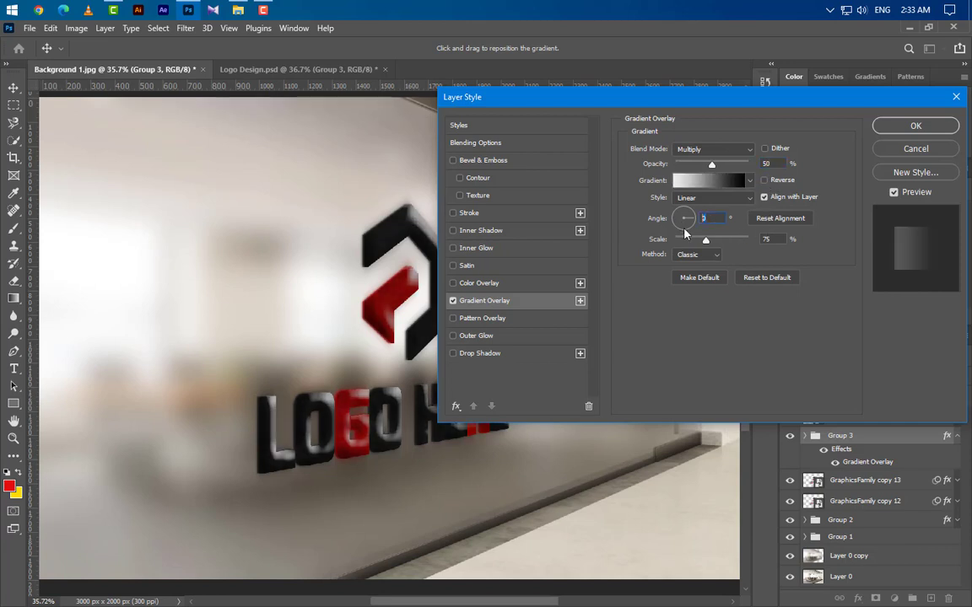
text(-120)
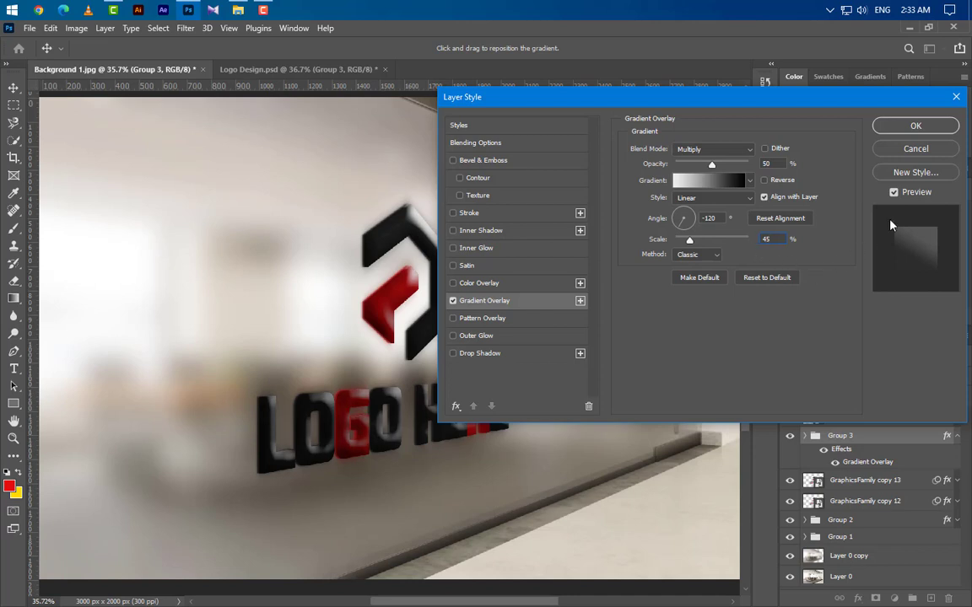
click(918, 126)
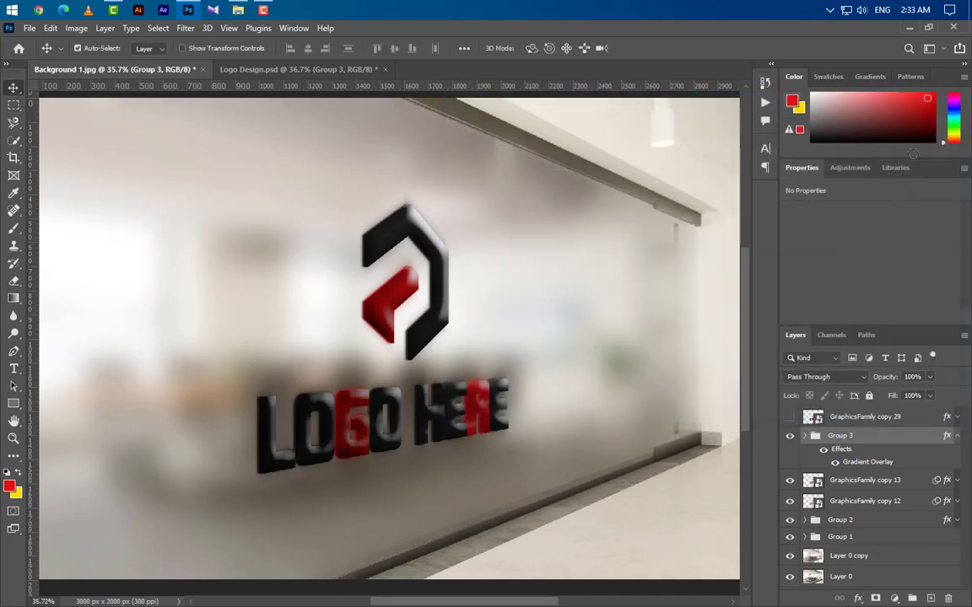
click(958, 436)
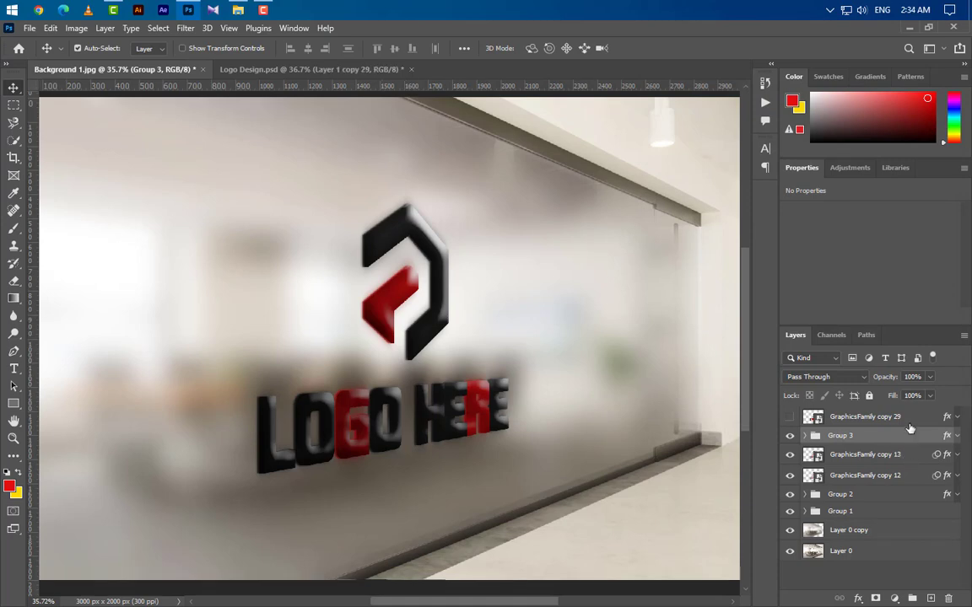
Show the hidden GraphicsFamily copy 29 layer above Group 3 and clear its inherited layer effects
click(908, 418)
click(789, 417)
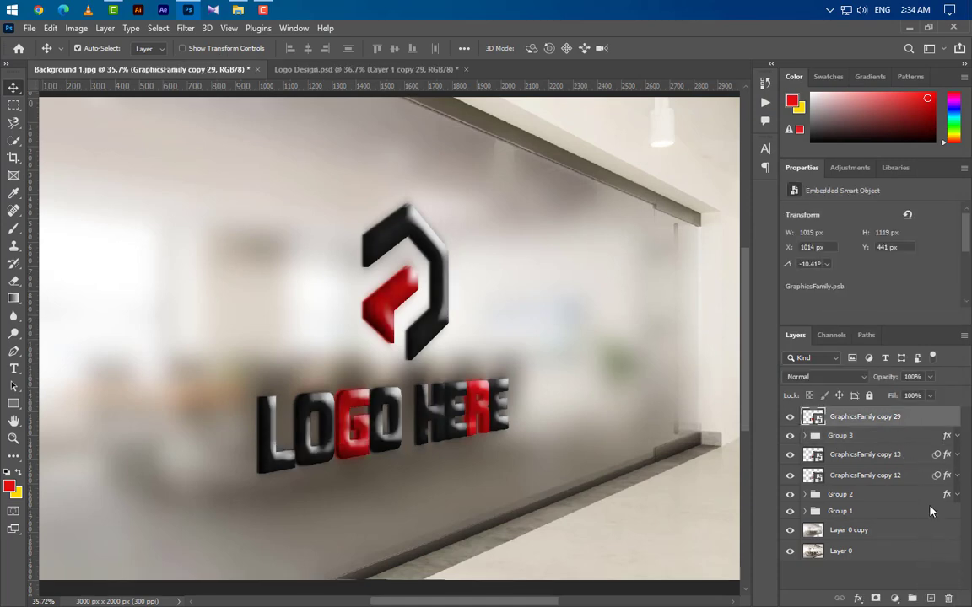
Add a Drop Shadow to GraphicsFamily copy 29 in Multiply mode with 20% opacity
right_click(919, 416)
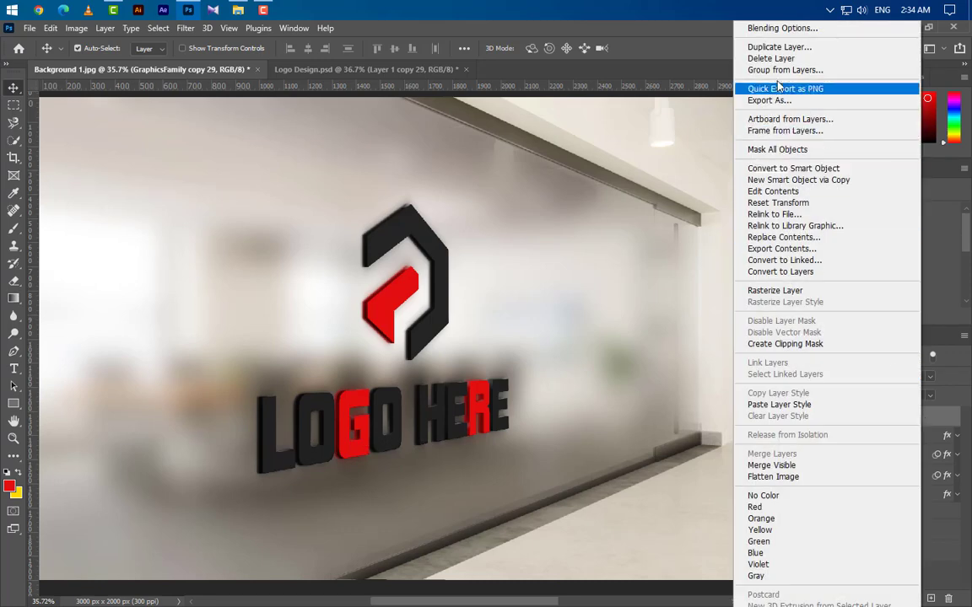
click(781, 28)
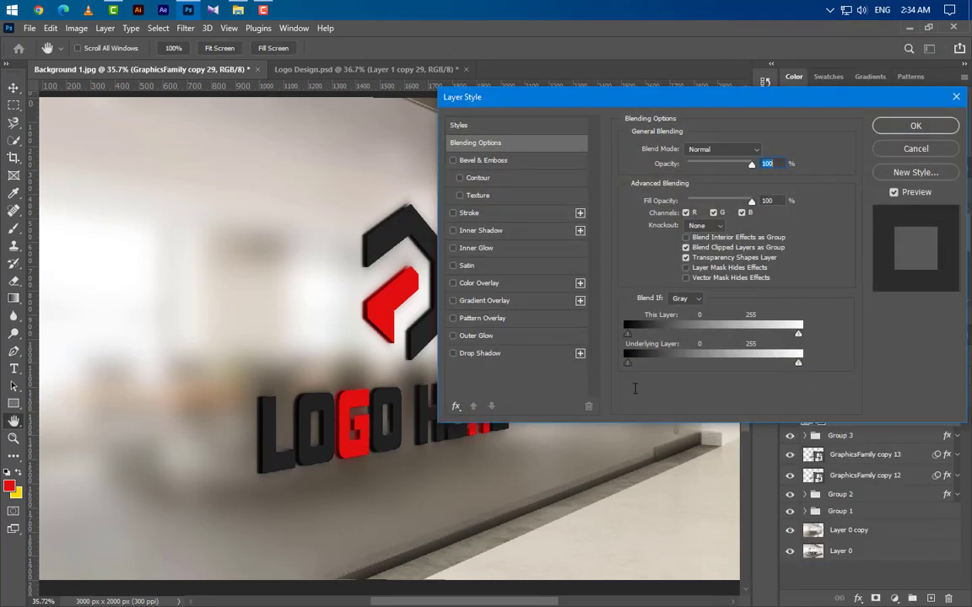
click(519, 354)
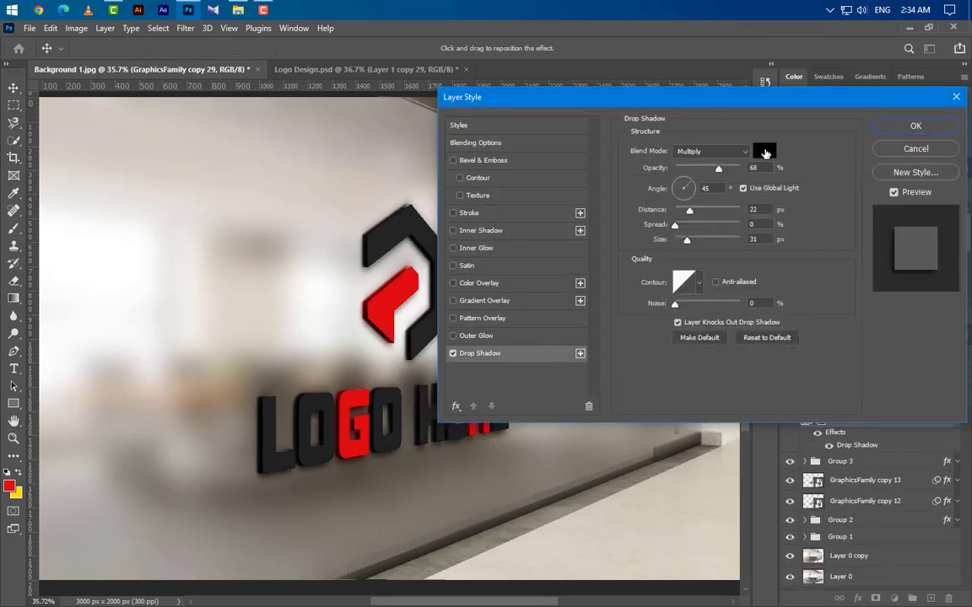
click(712, 151)
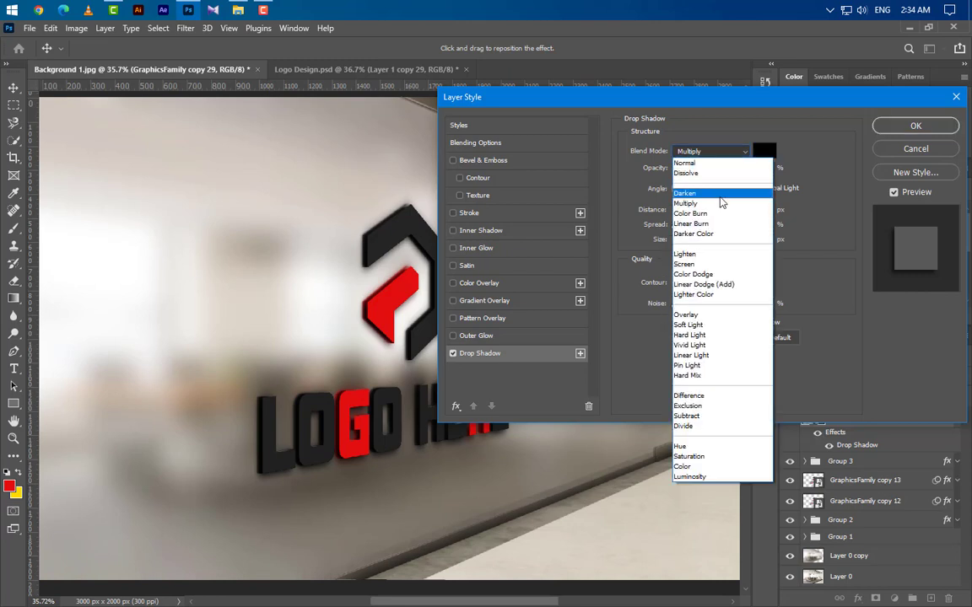
click(718, 204)
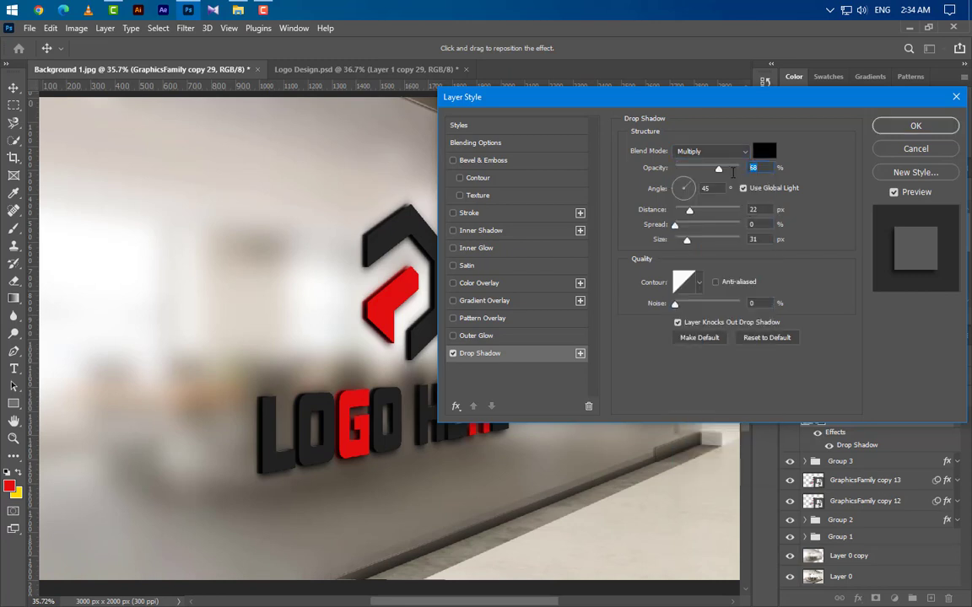
text(20)
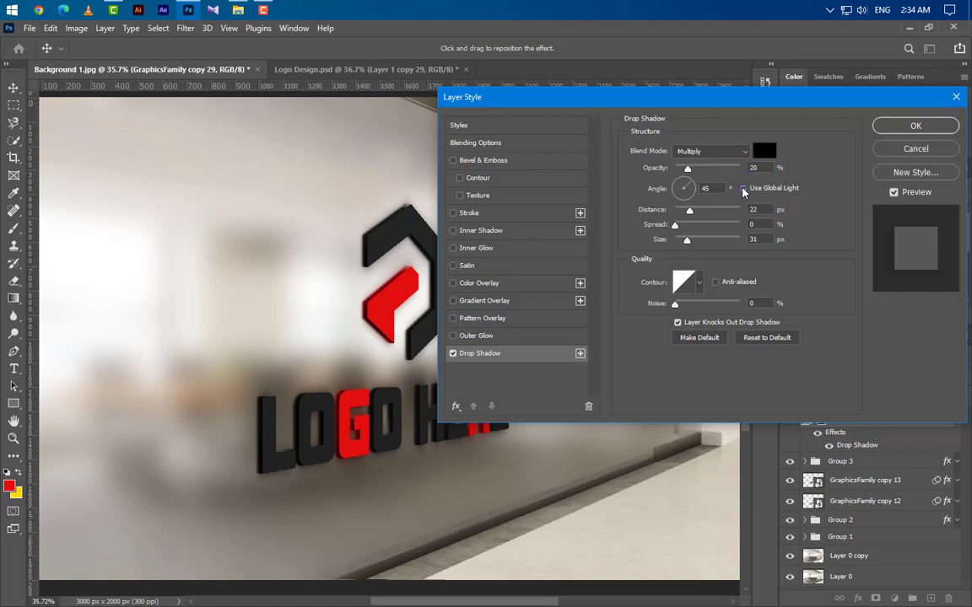
Exclude the drop shadow from global light and set its angle to 20°, distance to 50 px and size to 80 px
click(742, 189)
drag(715, 189, 690, 193)
text(20)
double_click(755, 210)
text(50)
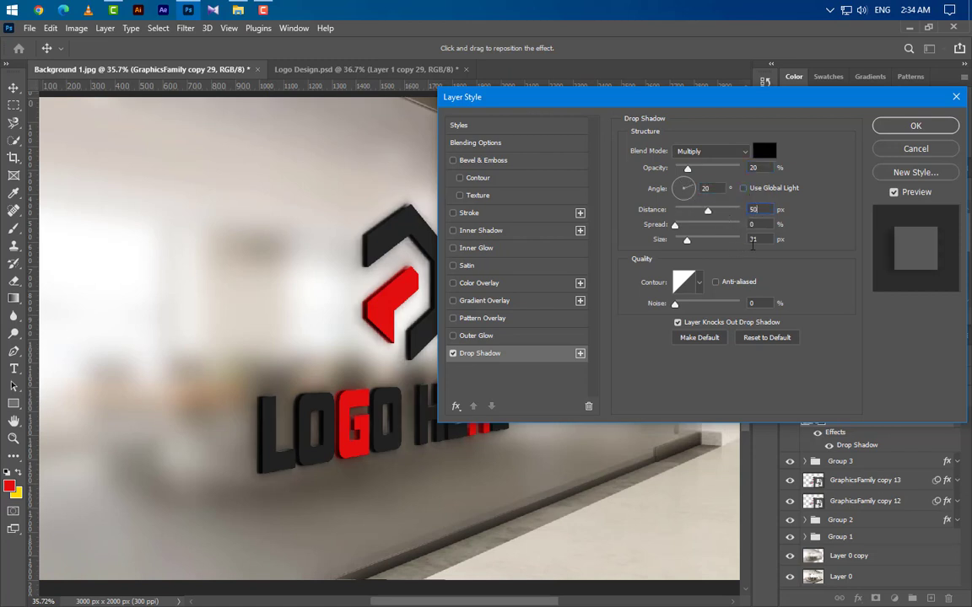
double_click(754, 239)
text(80)
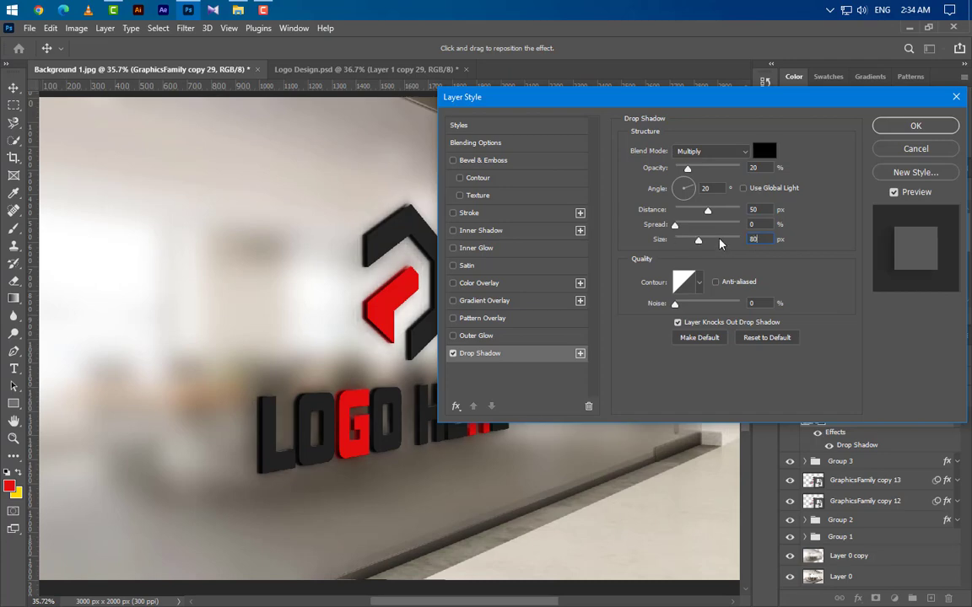
click(925, 128)
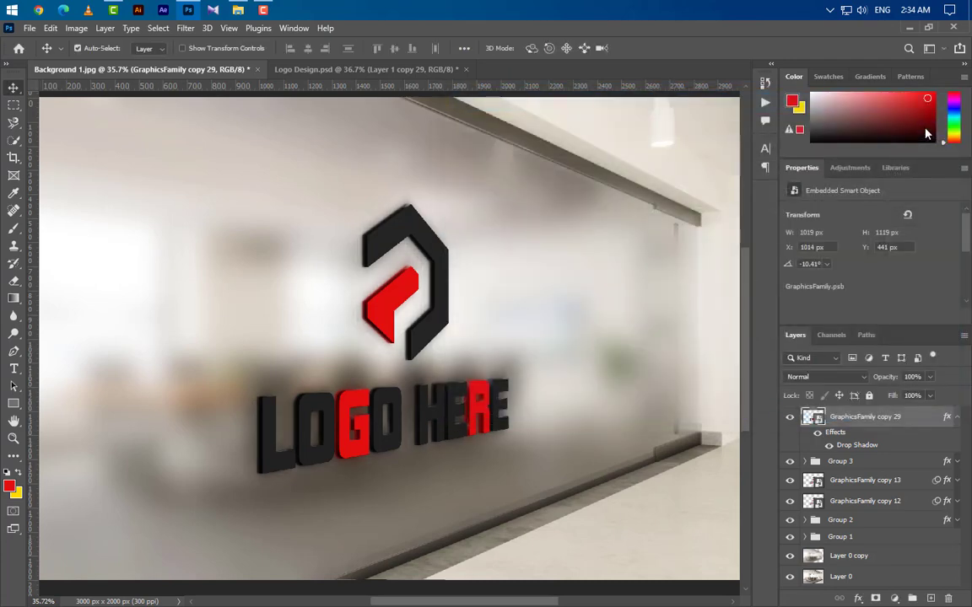
click(957, 418)
Duplicate the office photo layer, Layer 0, and move the duplicate to the top of the layer stack
click(937, 553)
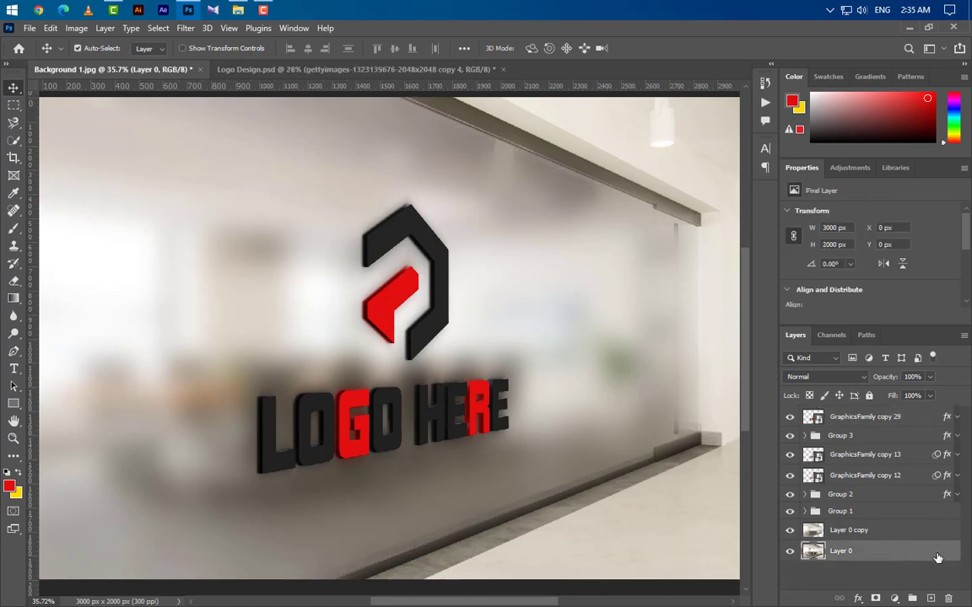
key(ctrl+j)
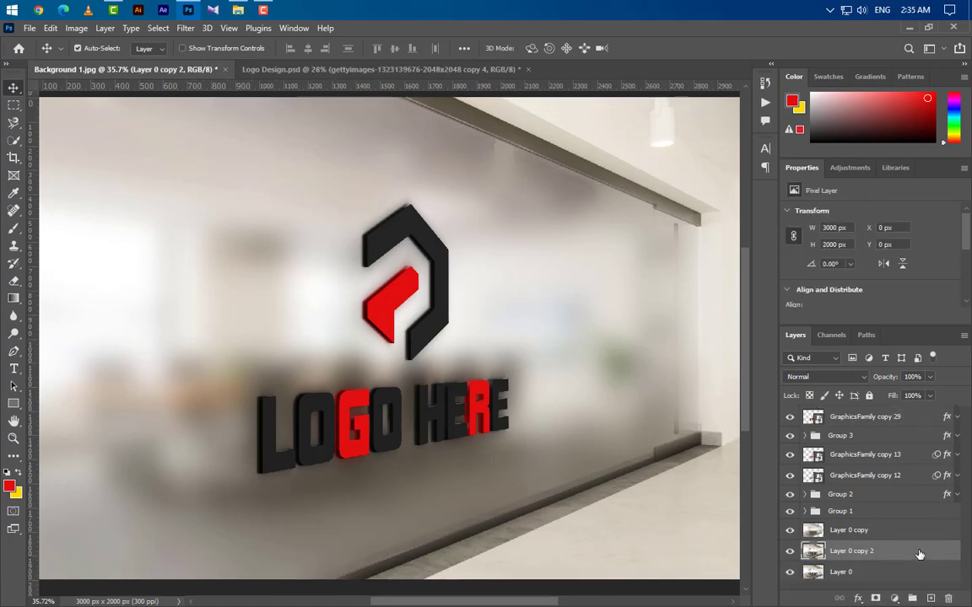
drag(920, 554, 873, 415)
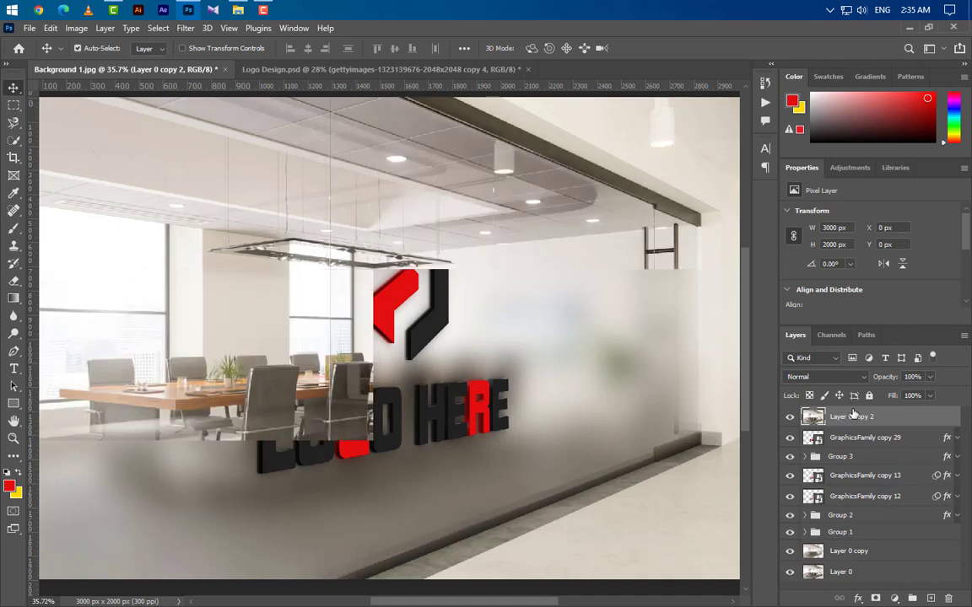
Scale the duplicated photo to about 78% toward its bottom edge and shift it about 74 px left
key(ctrl+t)
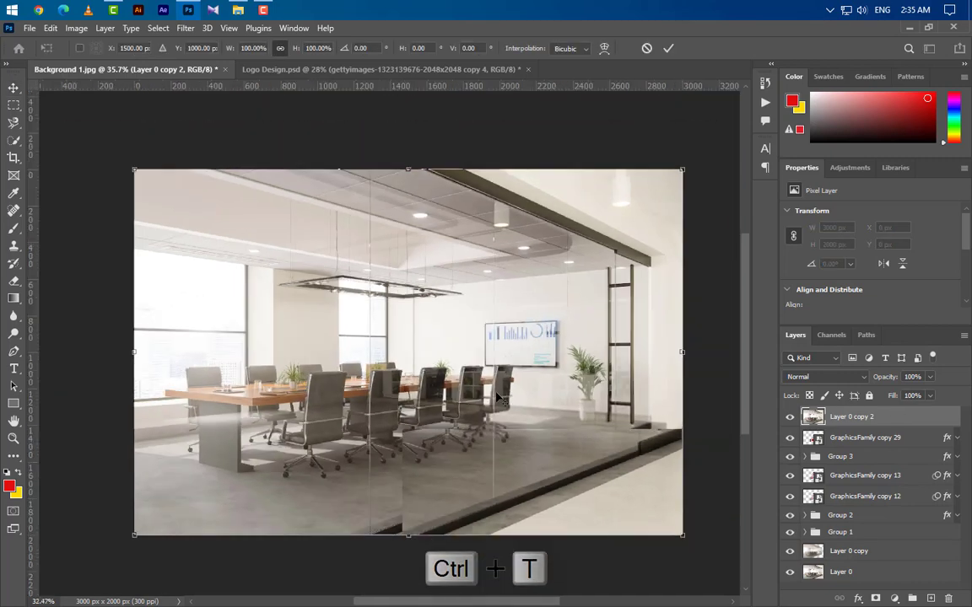
drag(409, 171, 423, 250)
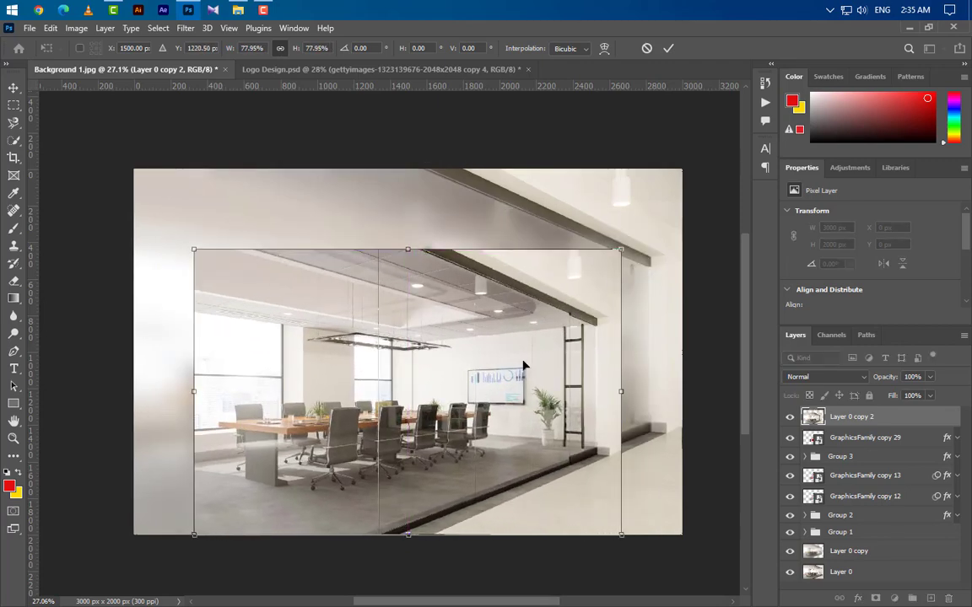
drag(524, 369, 509, 364)
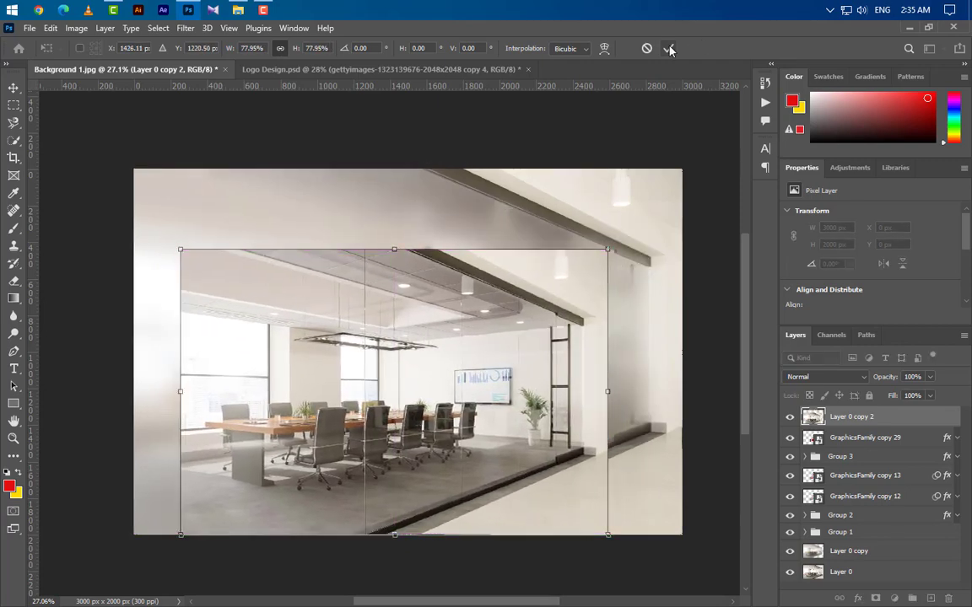
click(669, 50)
Clip Layer 0 copy 2 to GraphicsFamily copy 29 and nudge it 8 px left
right_click(936, 417)
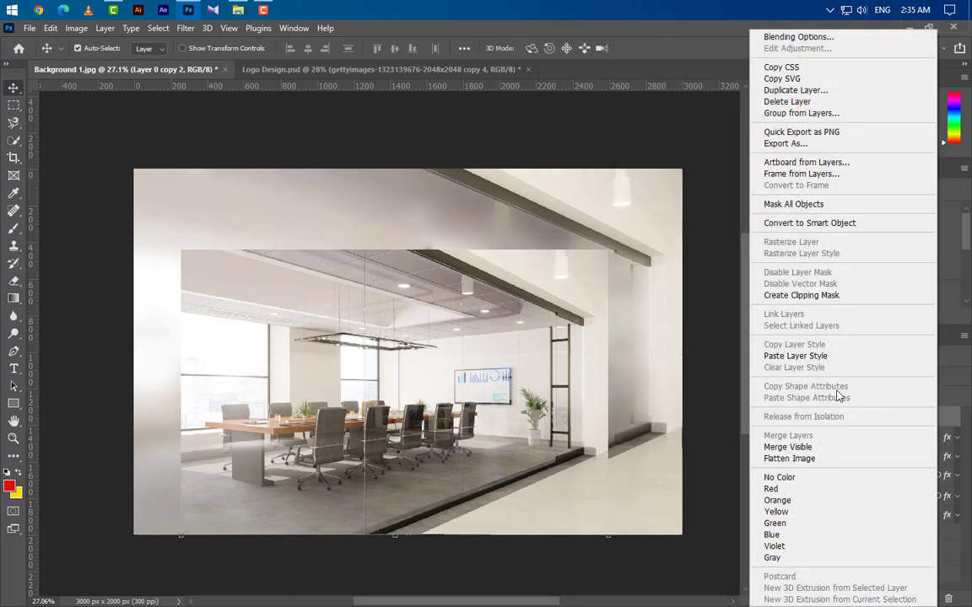
click(801, 295)
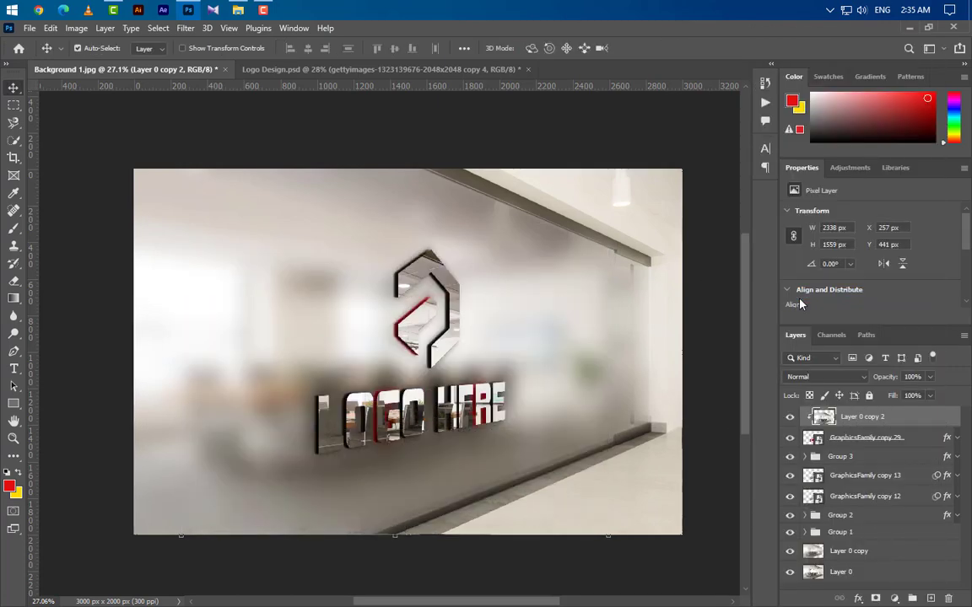
key(Left)
key(Left)
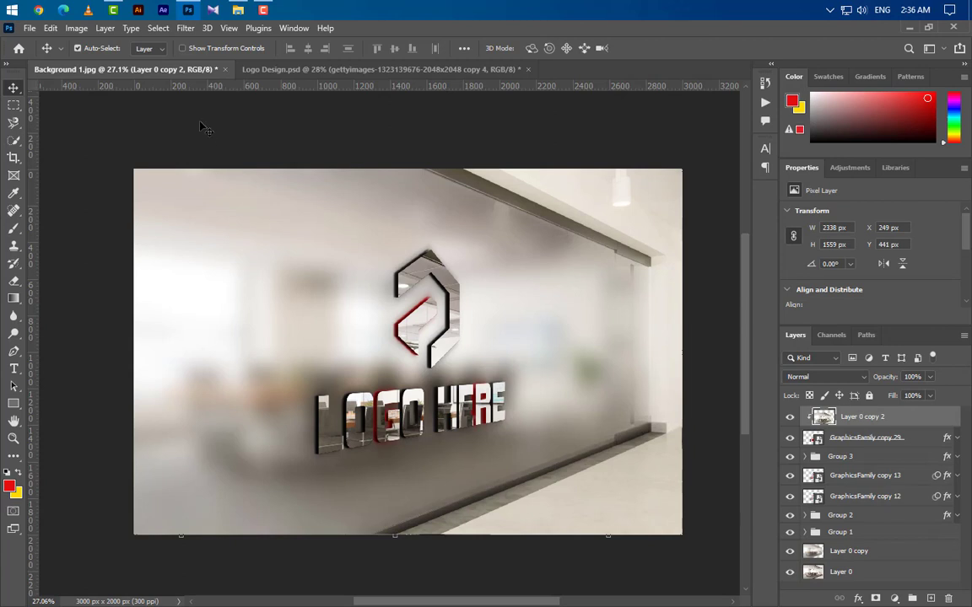
Convert Layer 0 copy 2 to a smart object and apply a Gaussian Blur with a 2-pixel radius
click(186, 27)
mouse_move(334, 209)
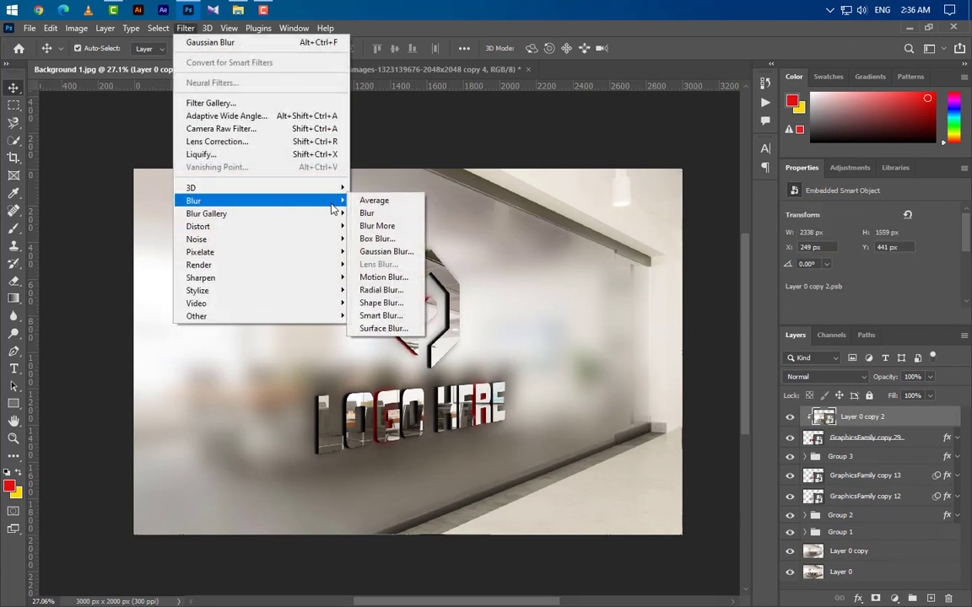
click(386, 251)
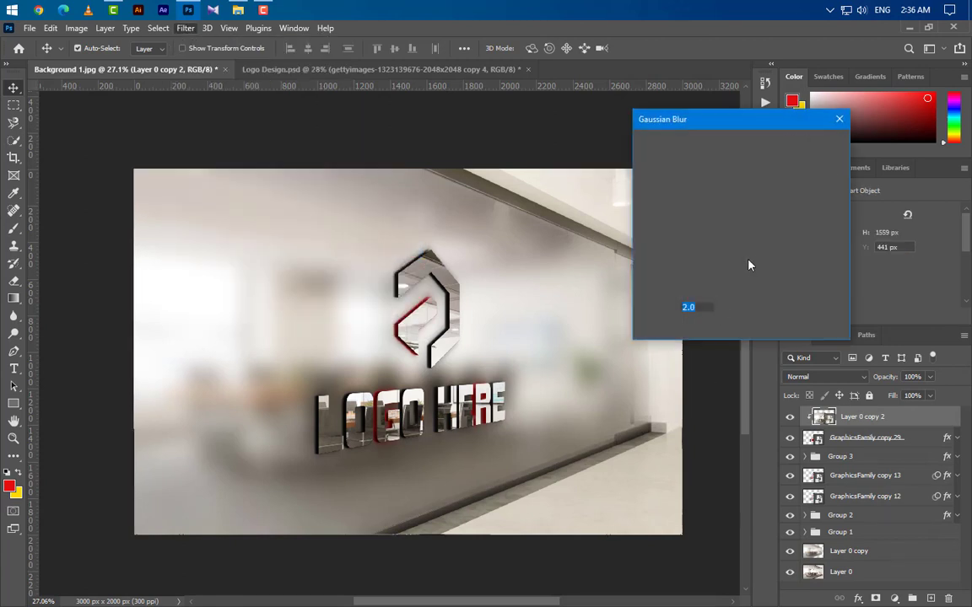
click(810, 144)
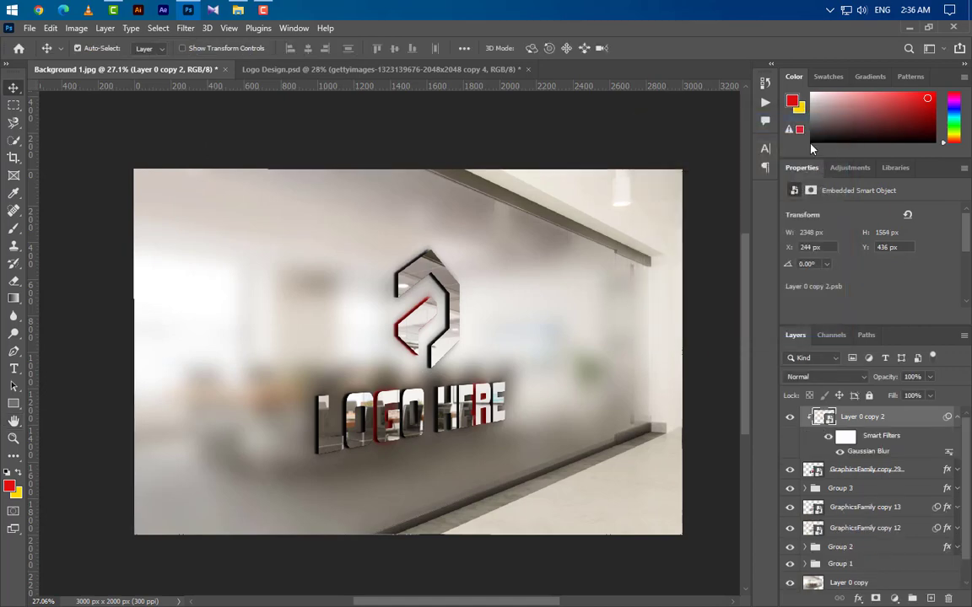
Set Layer 0 copy 2 to Screen blend mode with 15% opacity
click(838, 380)
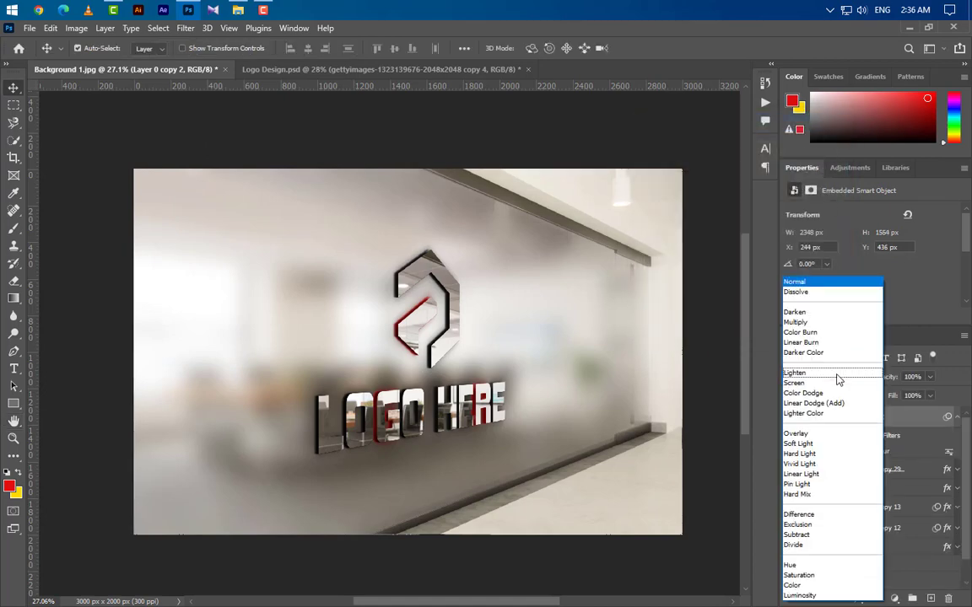
click(838, 383)
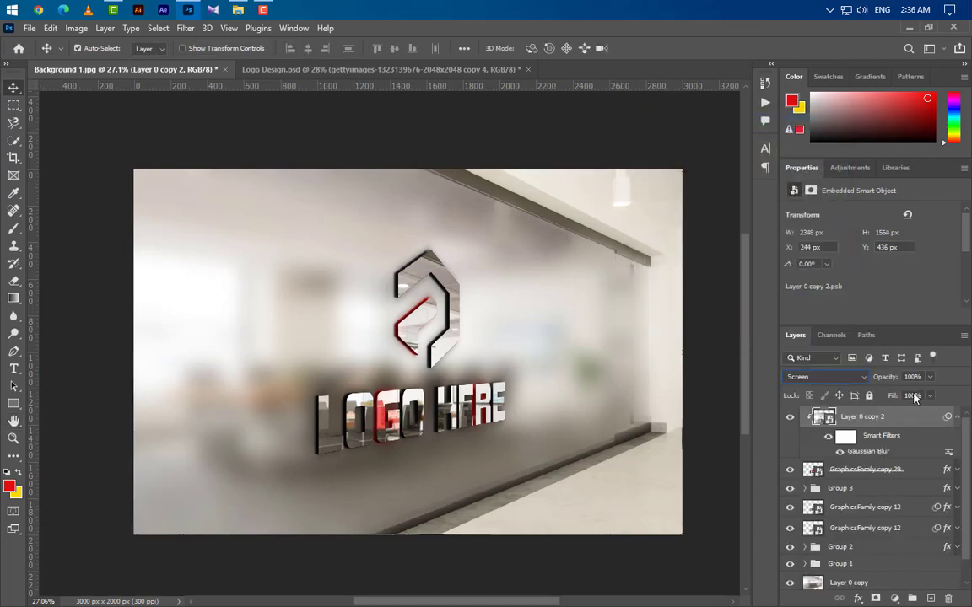
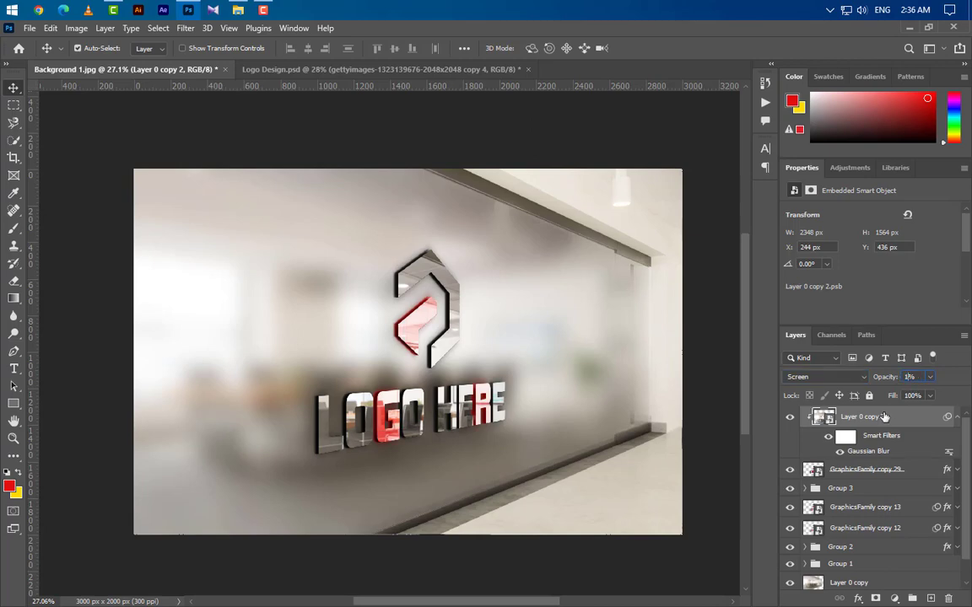
key(5)
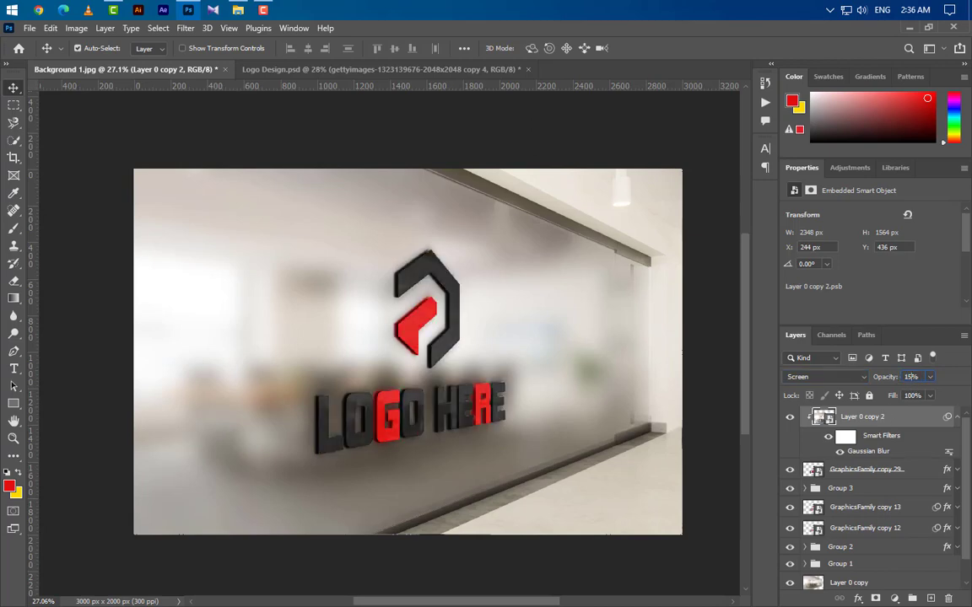
Duplicate Layer 0 copy 2, set the duplicate to Overlay blend mode and collapse the smart filter lists of both layers
right_click(911, 423)
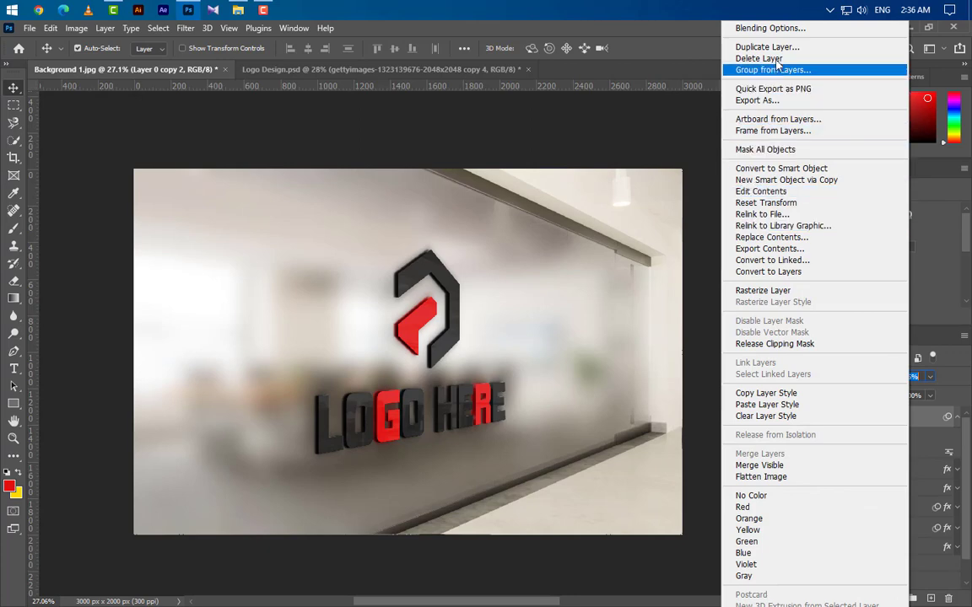
click(767, 46)
click(535, 167)
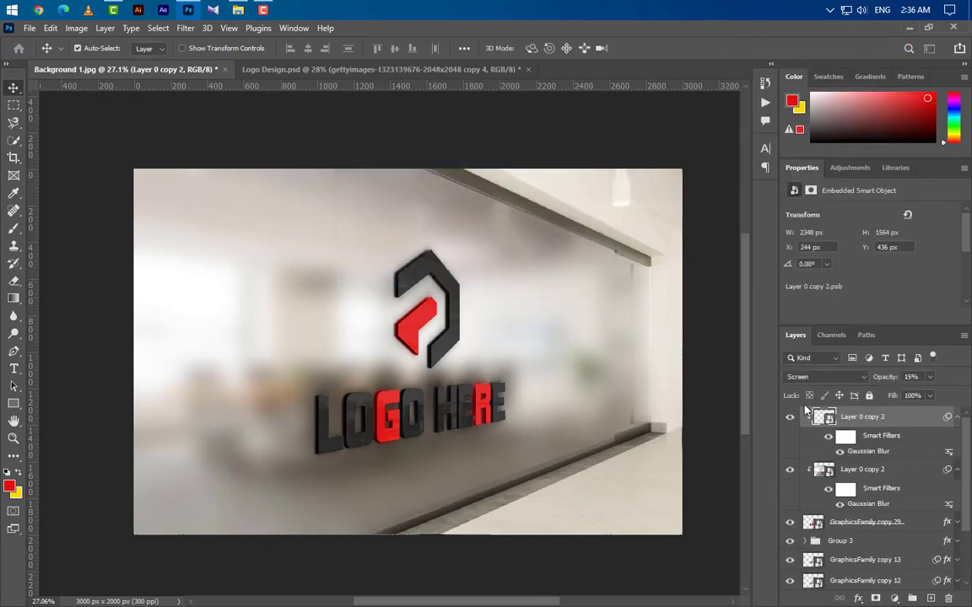
click(838, 385)
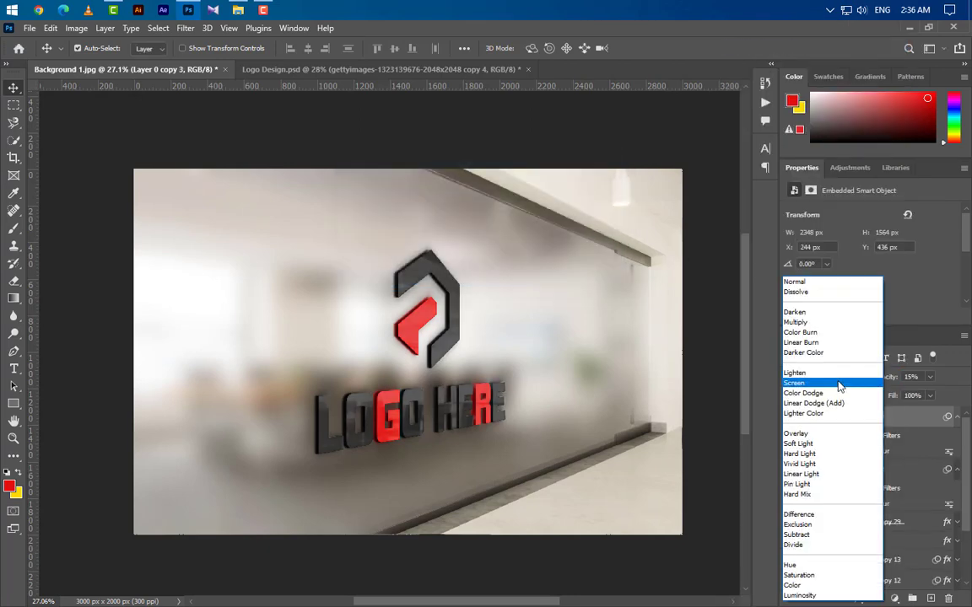
click(819, 435)
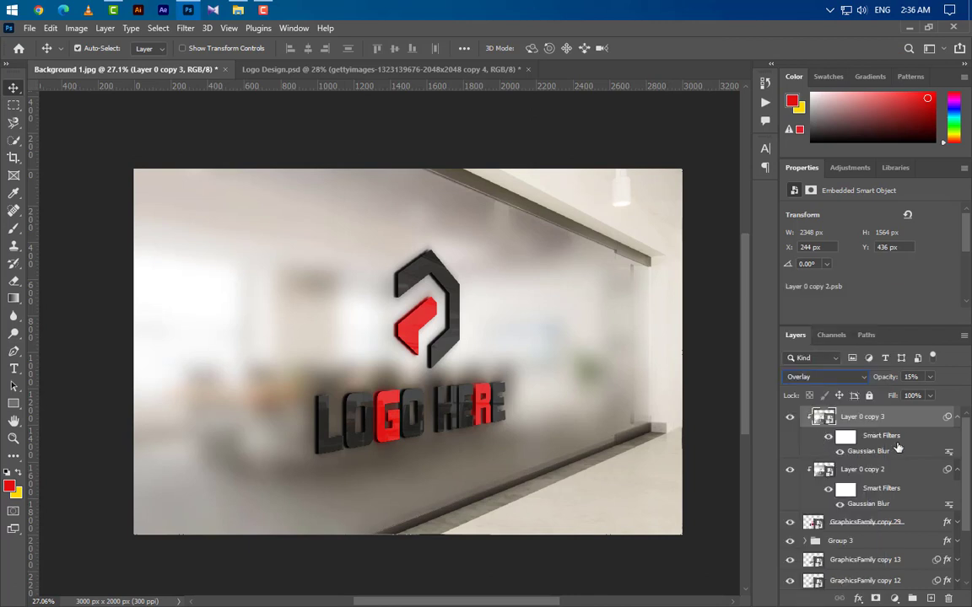
click(956, 418)
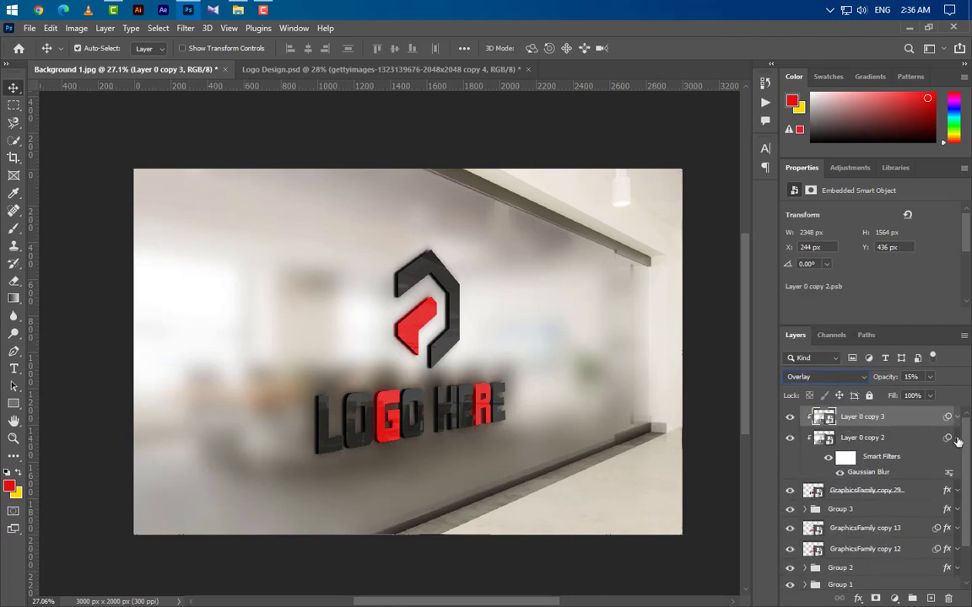
click(956, 438)
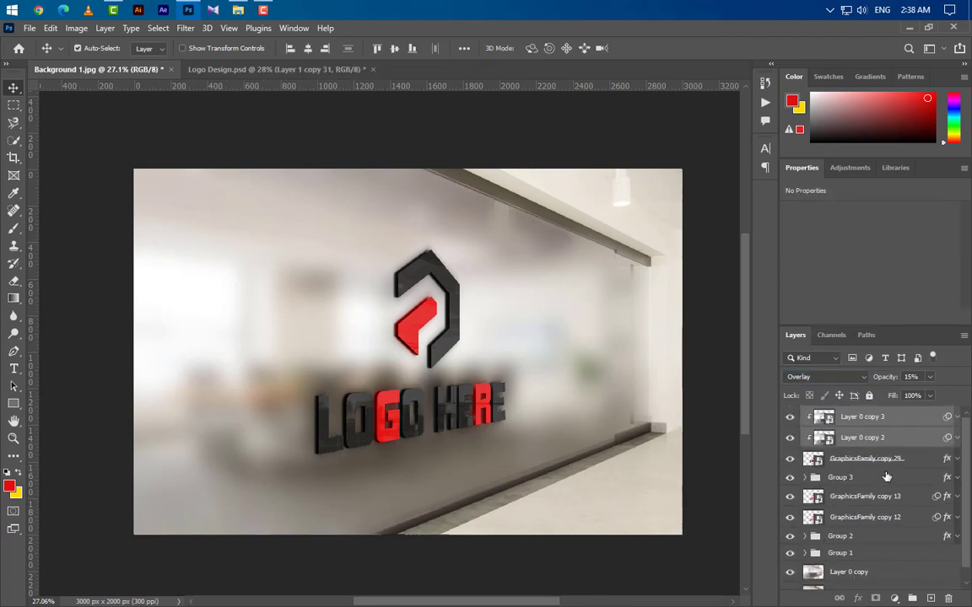
Duplicate GraphicsFamily copy 29 and move the duplicate to the top of the layer stack
click(886, 458)
right_click(891, 458)
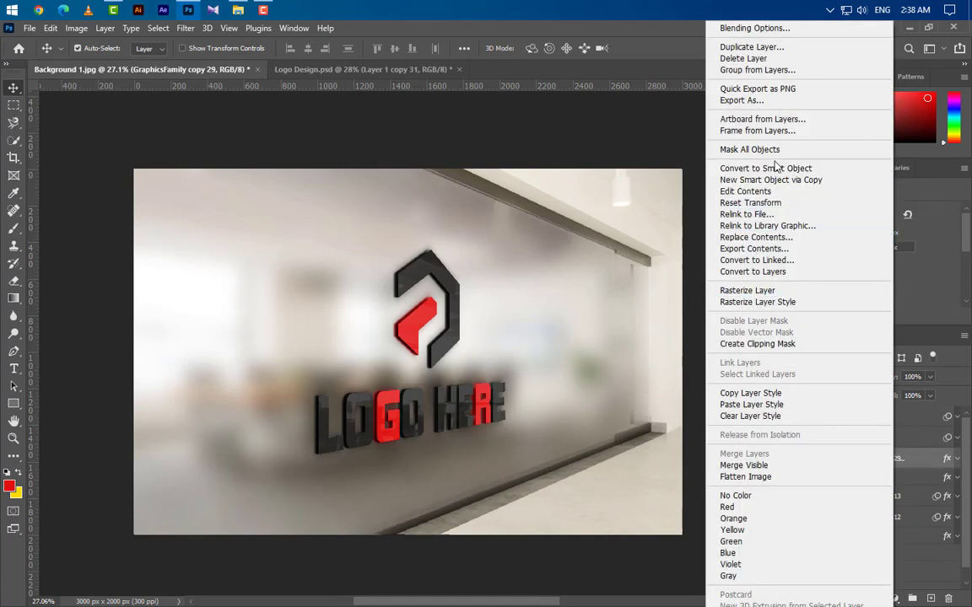
click(752, 46)
key(Return)
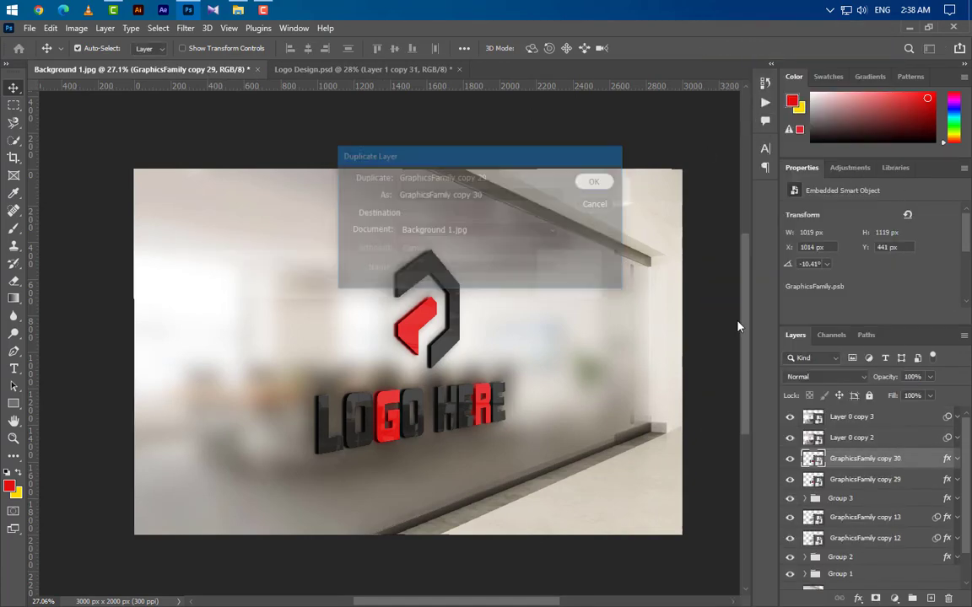
drag(802, 458, 805, 410)
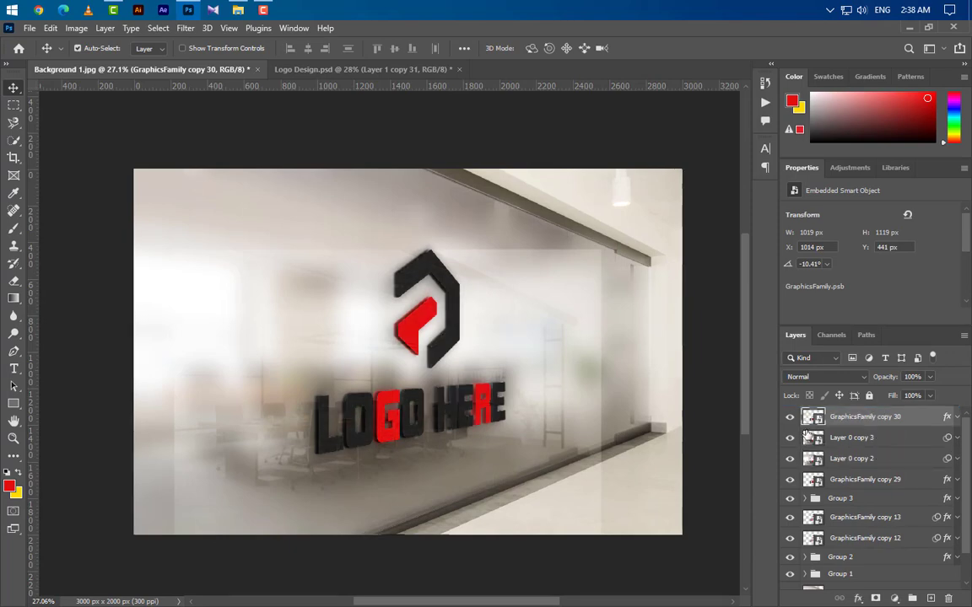
Clip Layer 0 copy 3 and Layer 0 copy 2 to the GraphicsFamily copy 29 layer with a clipping mask
click(854, 438)
shift+click(886, 459)
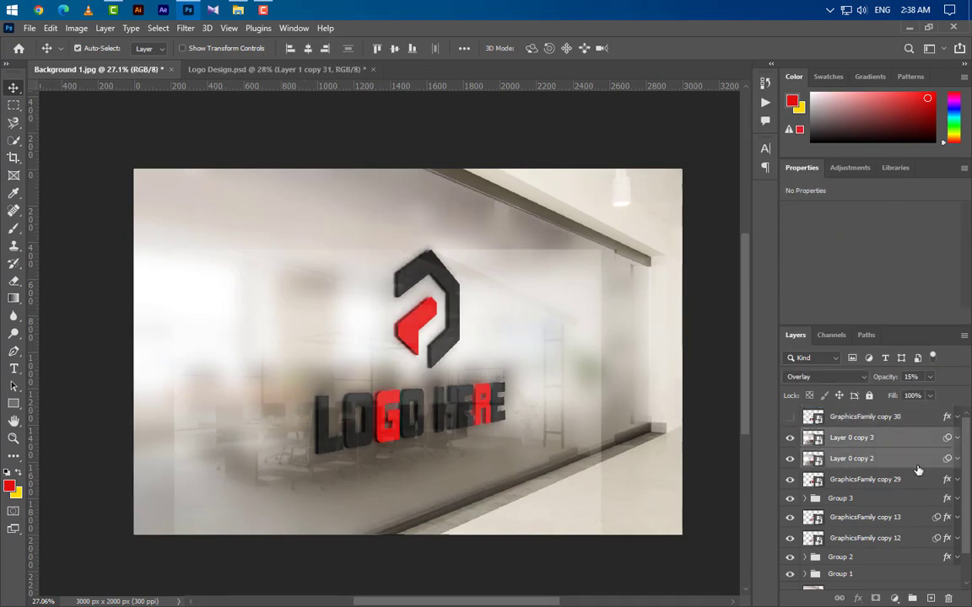
right_click(909, 478)
click(769, 344)
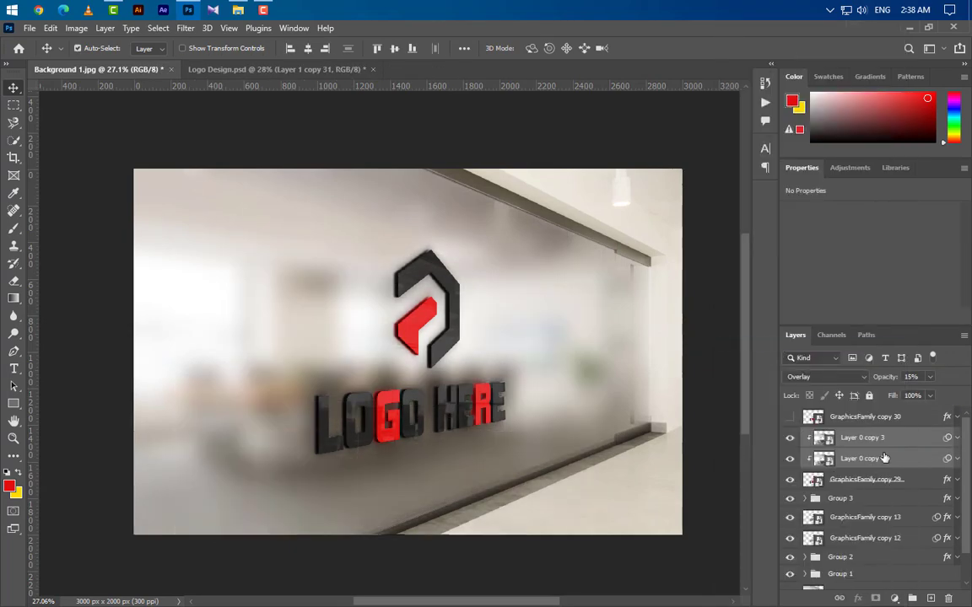
Make GraphicsFamily copy 30 visible, set its fill to 0% and remove its existing layer style
click(887, 419)
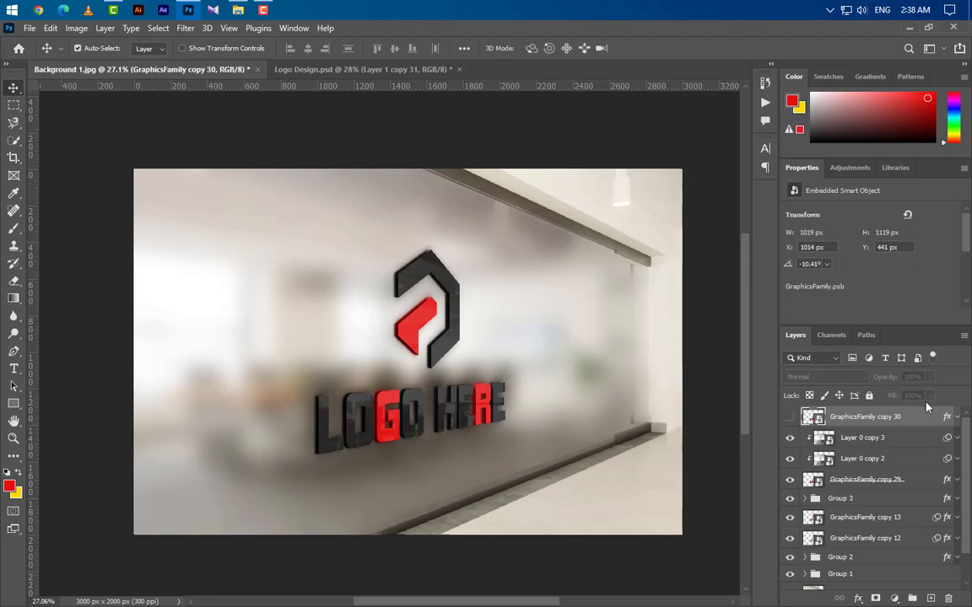
click(789, 417)
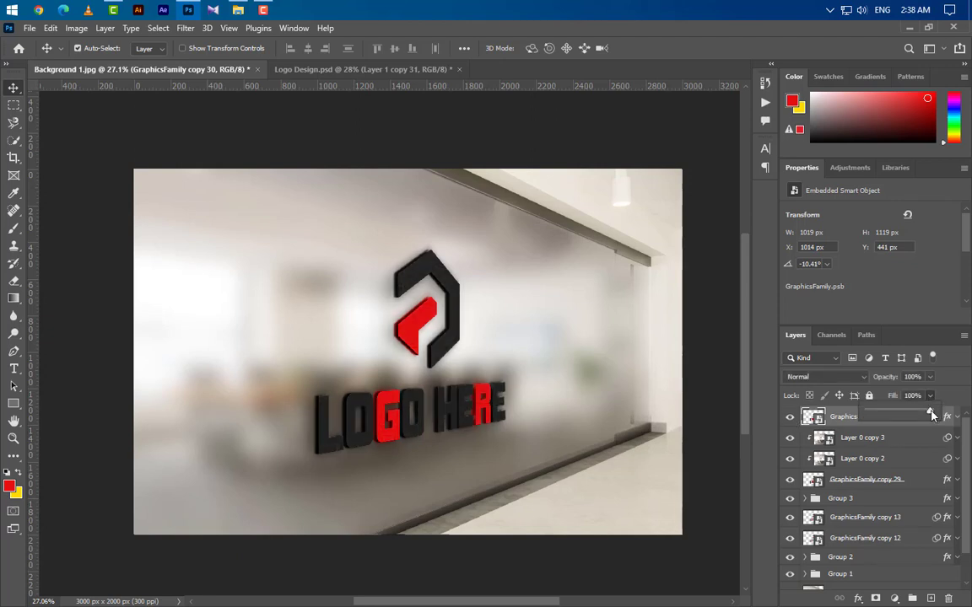
drag(931, 413, 643, 429)
click(835, 417)
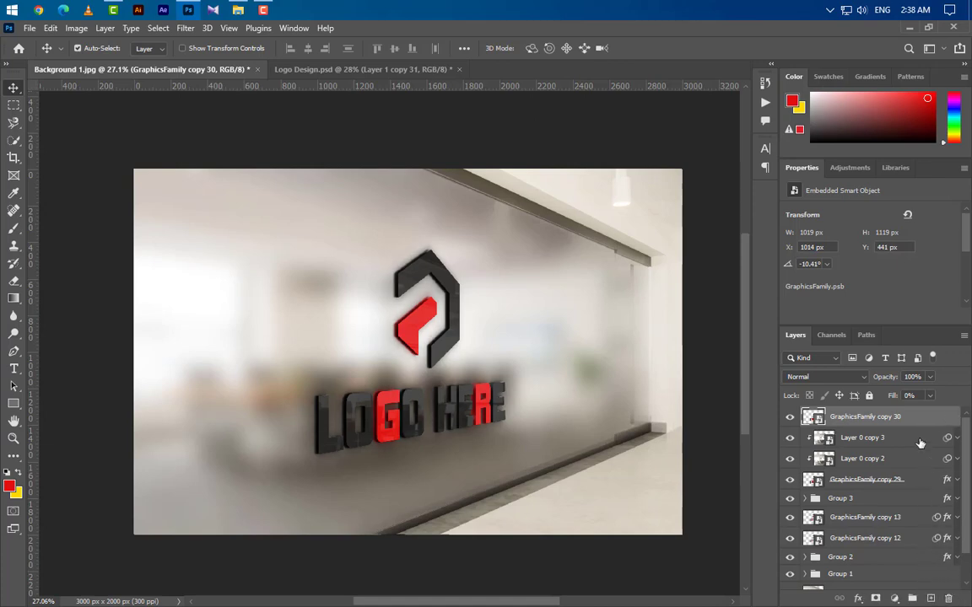
Add an Inner Shadow effect to GraphicsFamily copy 30 and make the shadow color white
right_click(922, 420)
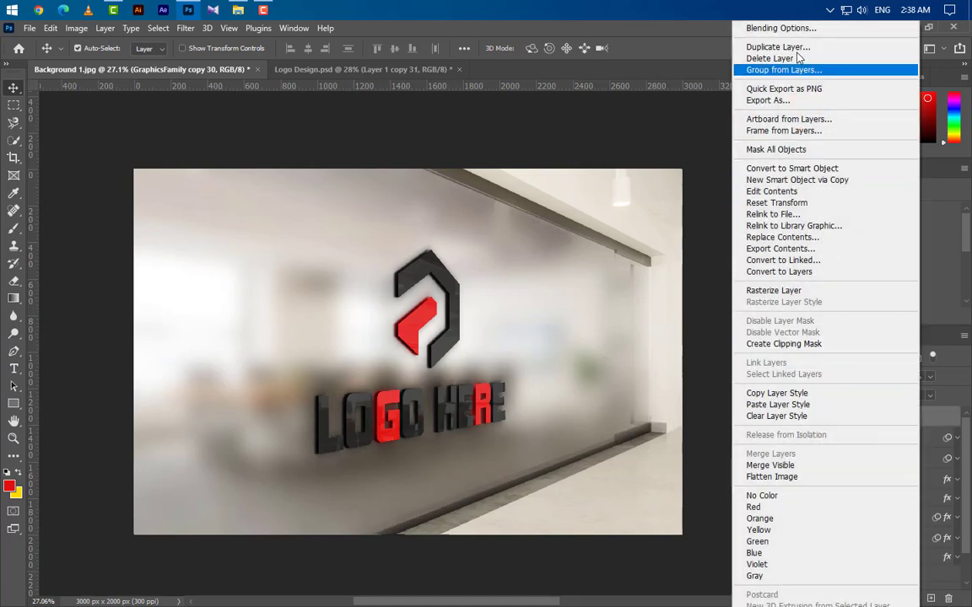
click(781, 27)
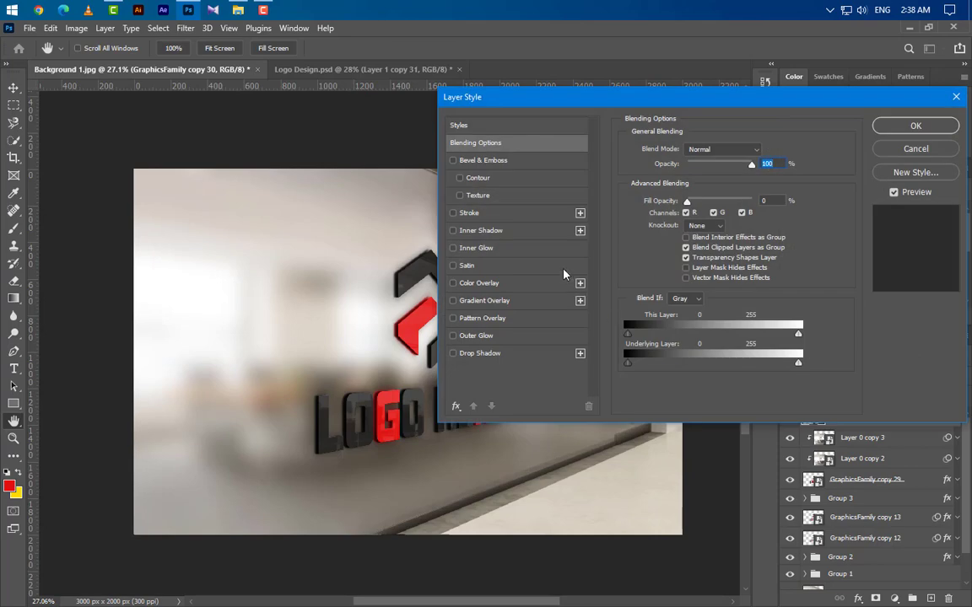
click(524, 232)
click(763, 151)
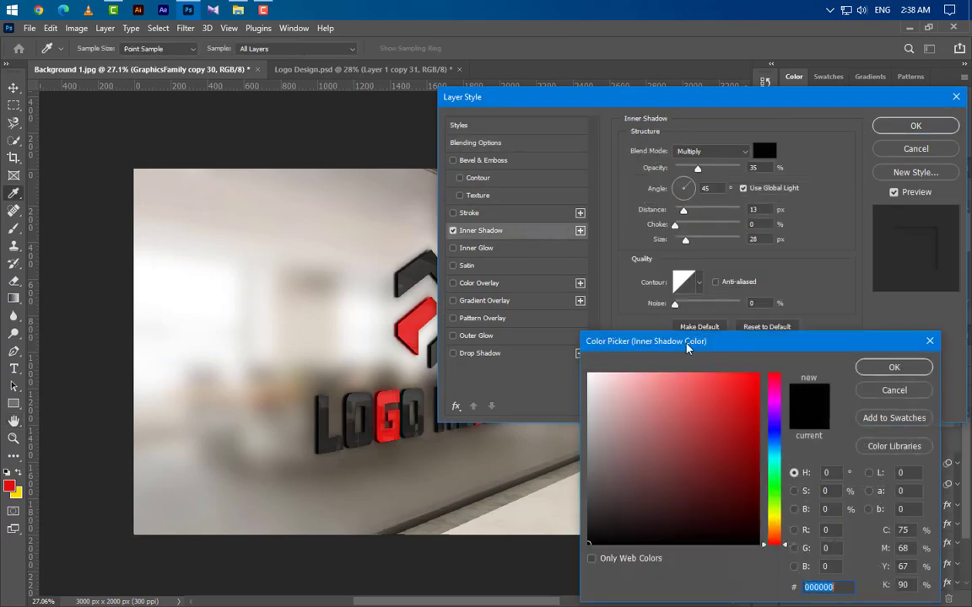
drag(726, 376, 588, 374)
click(924, 370)
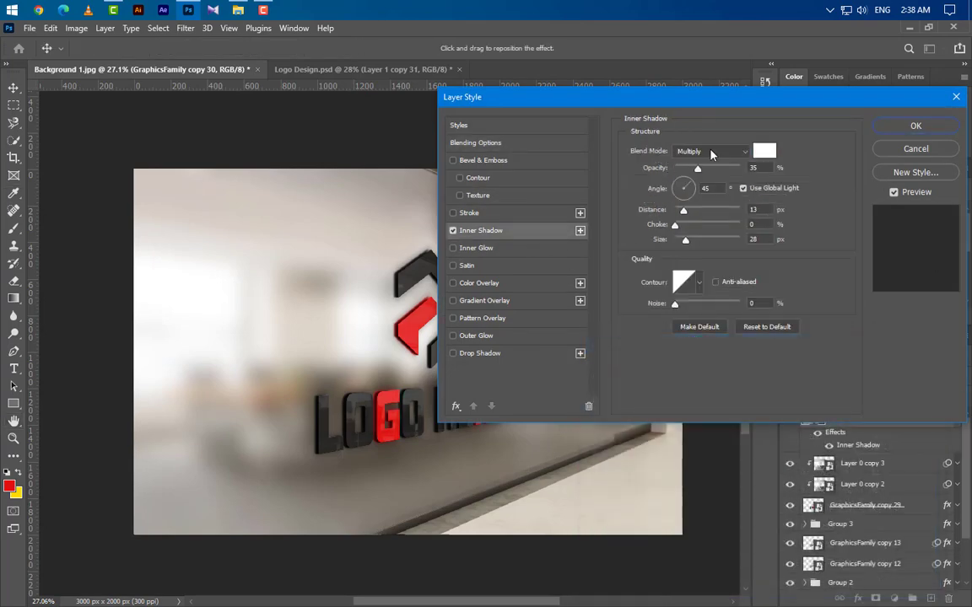
Set the inner shadow to Normal blend mode with 45% opacity and 3 px distance
click(712, 151)
click(692, 158)
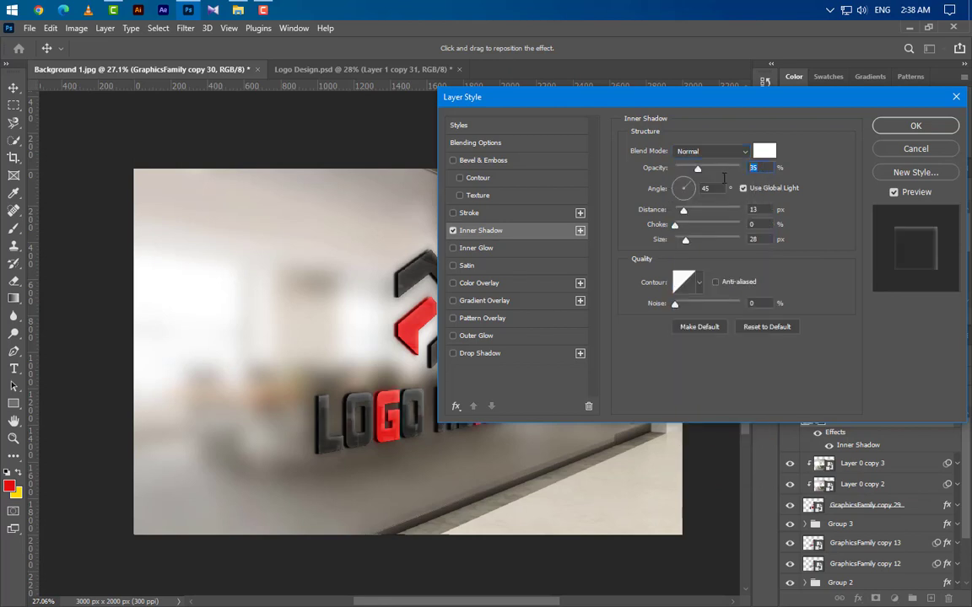
text(45)
key(Tab)
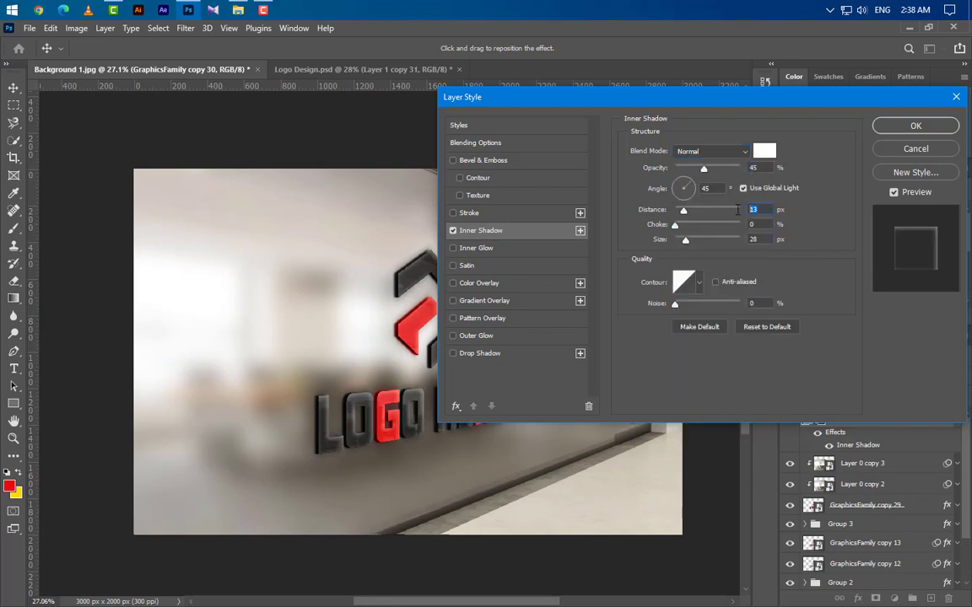
text(3)
key(Tab)
key(Tab)
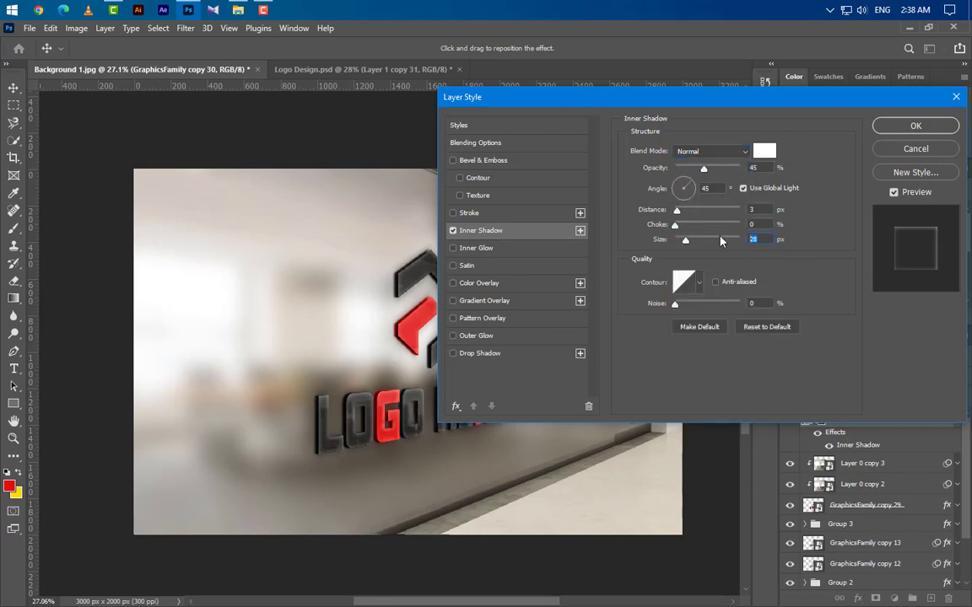
Add a Satin effect in Multiply mode with 250 px distance, toggle its Invert option, and apply the layer style
click(505, 268)
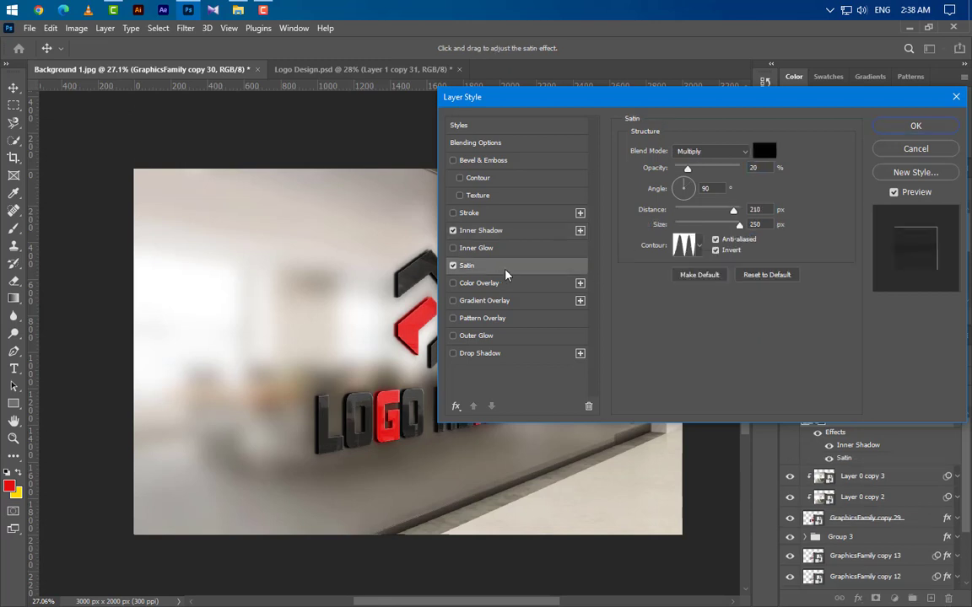
click(736, 169)
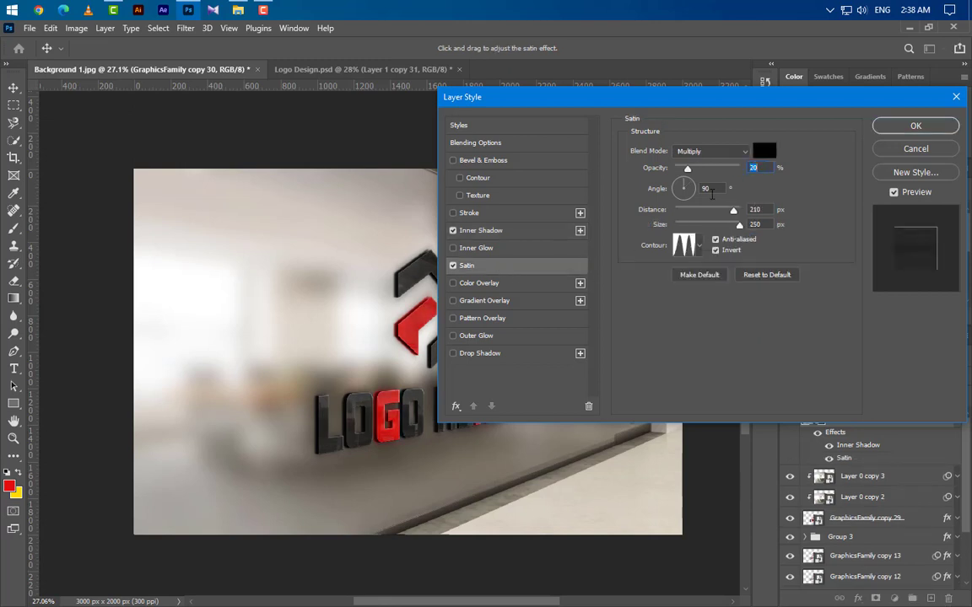
key(Tab)
key(Tab)
text(250)
key(Tab)
click(719, 252)
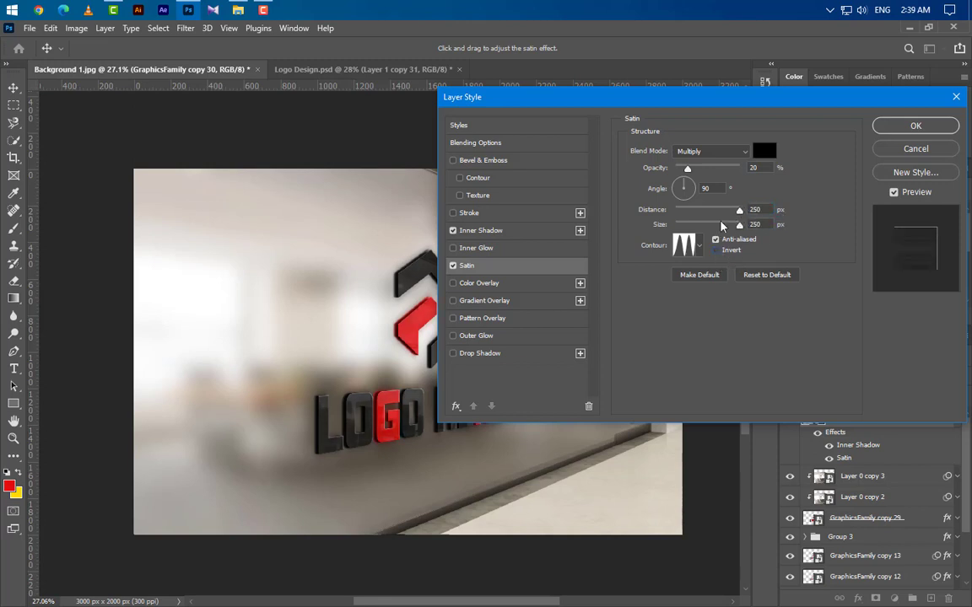
click(717, 152)
click(719, 205)
click(916, 126)
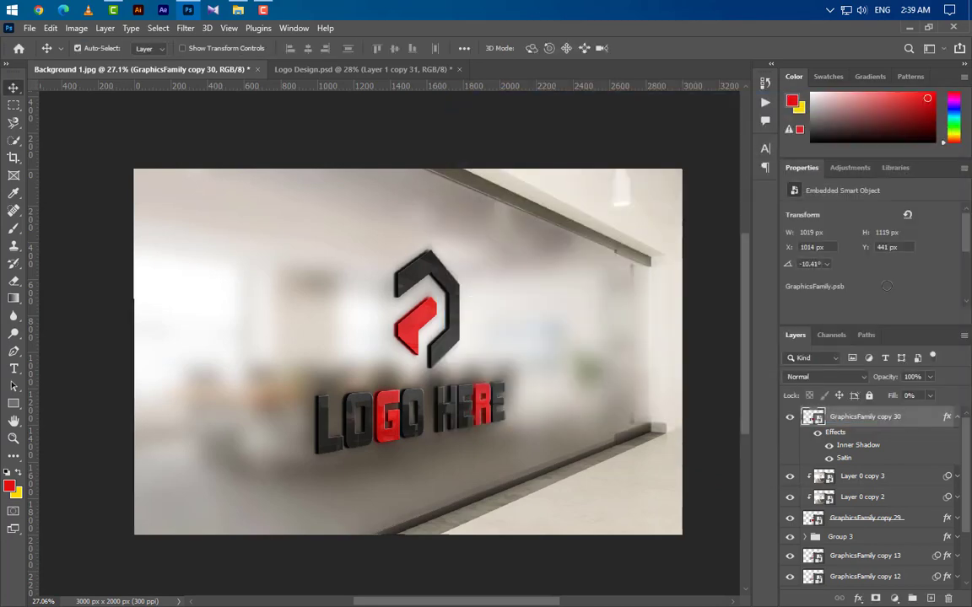
click(957, 418)
Duplicate GraphicsFamily copy 30 and remove the layer style from the duplicate
right_click(925, 422)
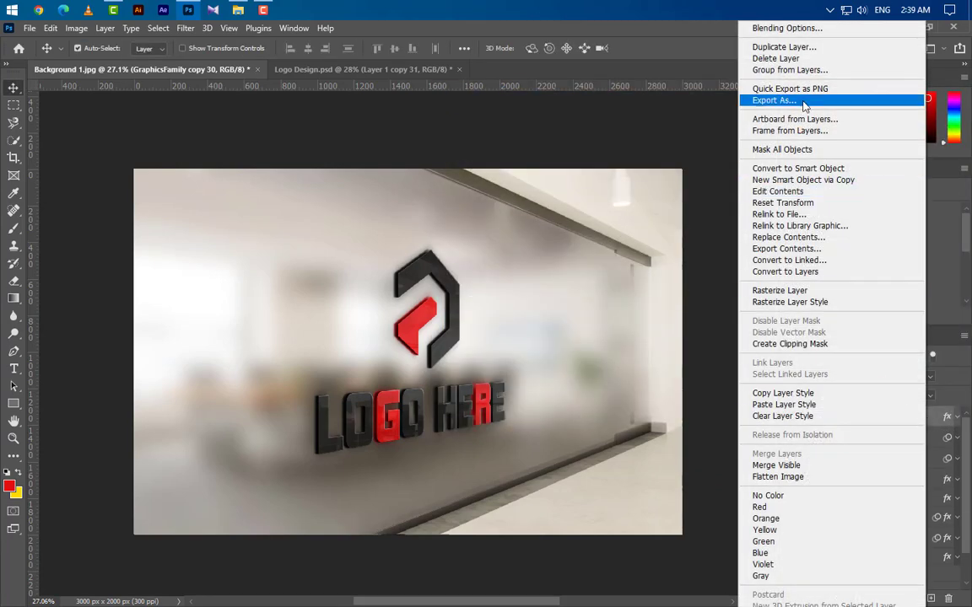
click(784, 46)
click(591, 182)
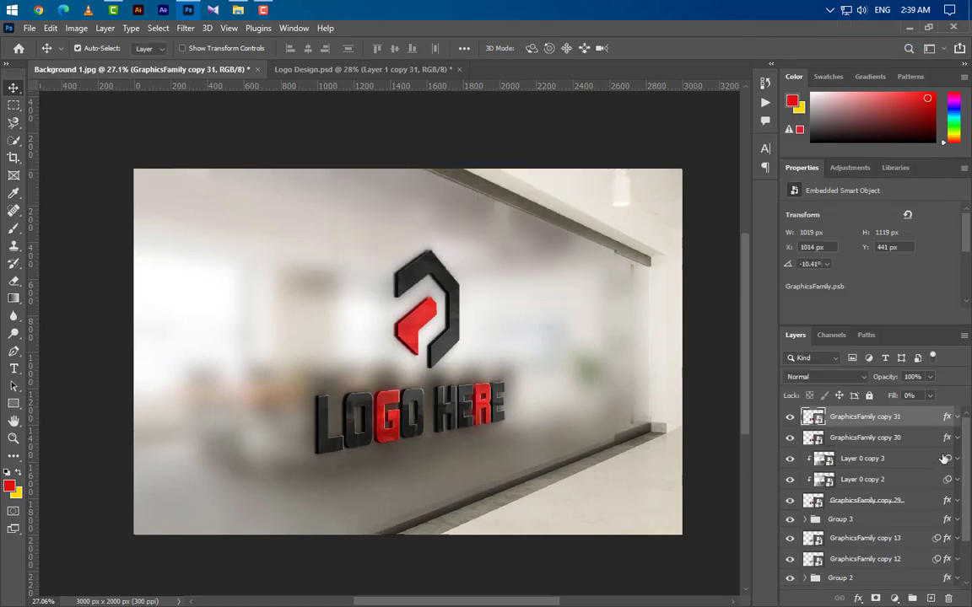
drag(948, 419, 948, 598)
Add a Bevel & Emboss effect to GraphicsFamily copy 31 with Inner Bevel style and Smooth technique
right_click(922, 421)
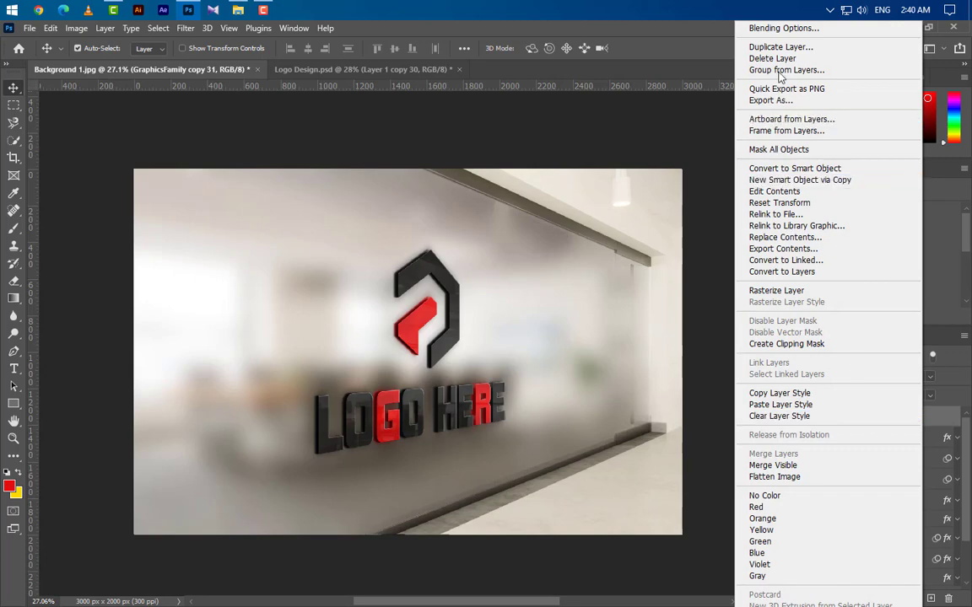
click(780, 30)
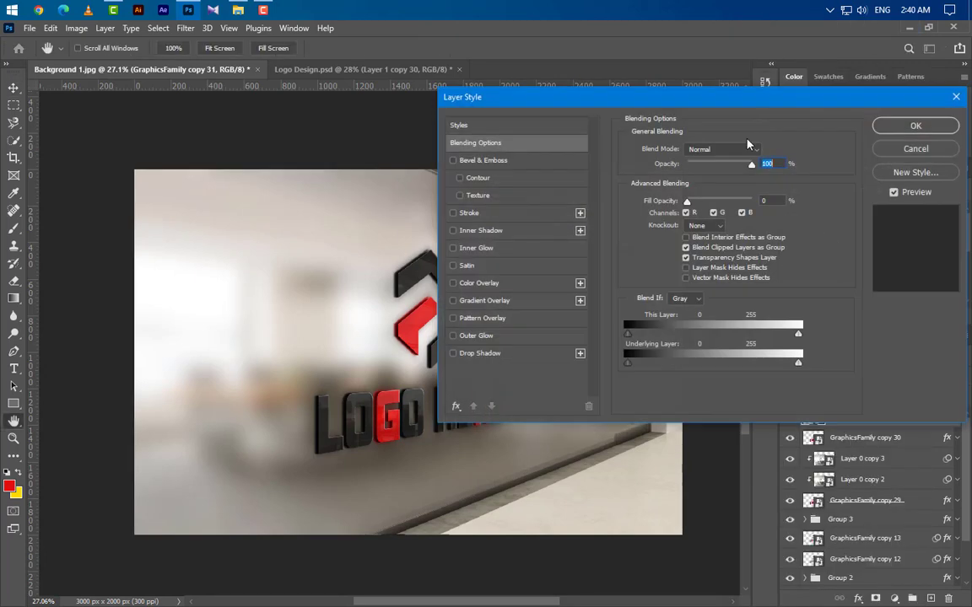
drag(507, 91, 534, 72)
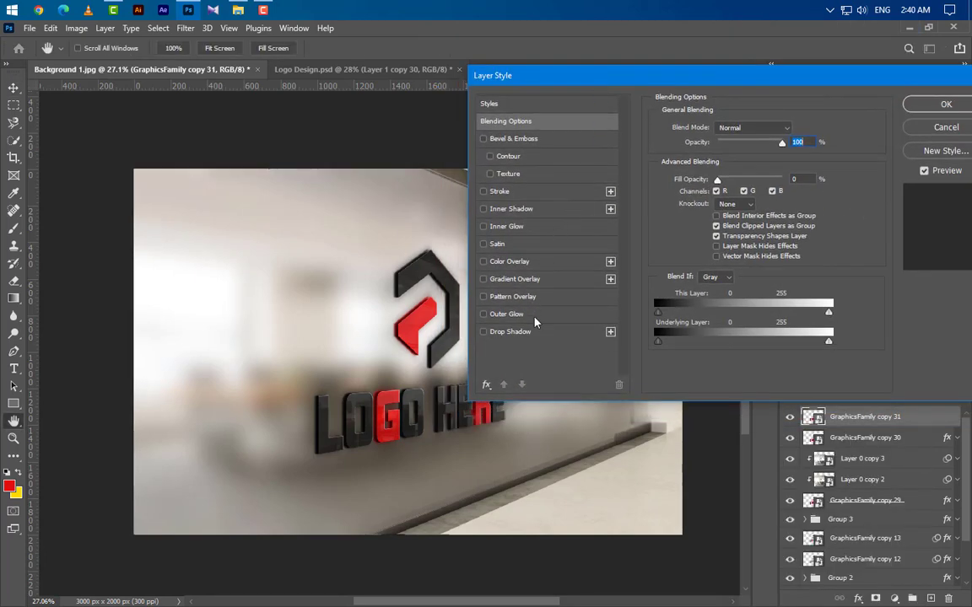
click(522, 138)
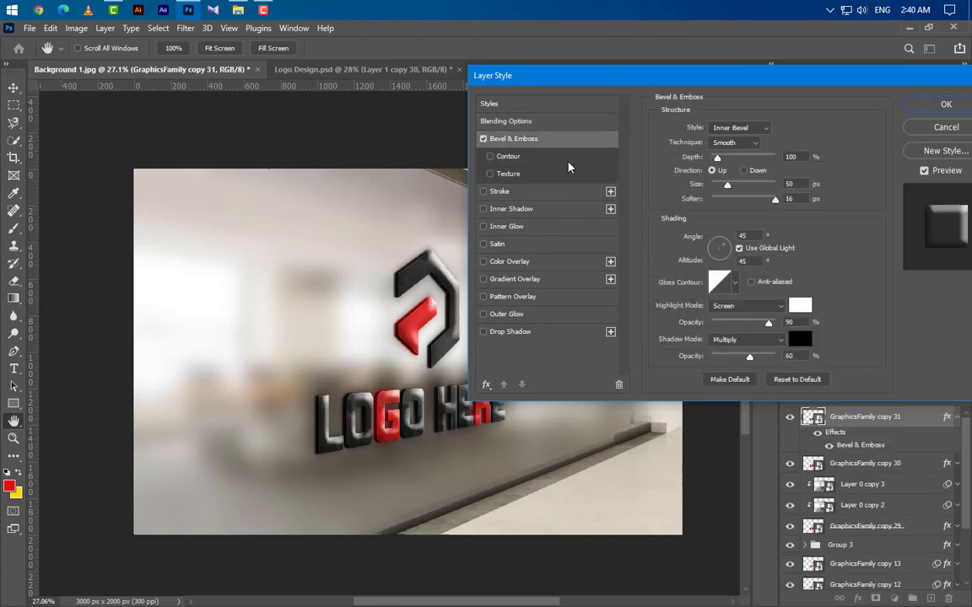
click(725, 133)
click(728, 149)
click(730, 145)
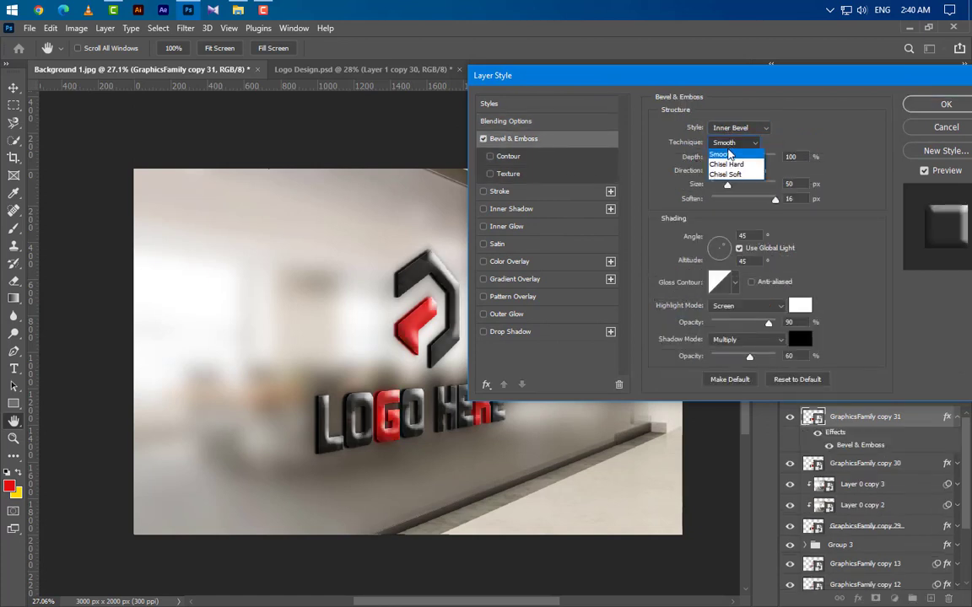
click(730, 154)
Set the bevel's depth to 75%, size to 6 px and soften to 10 px
key(Tab)
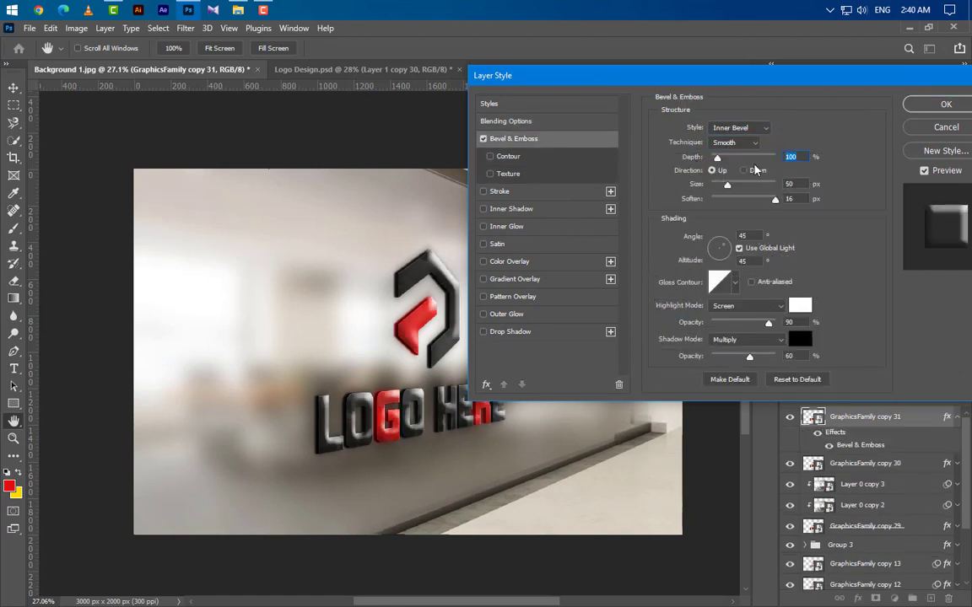
text(75)
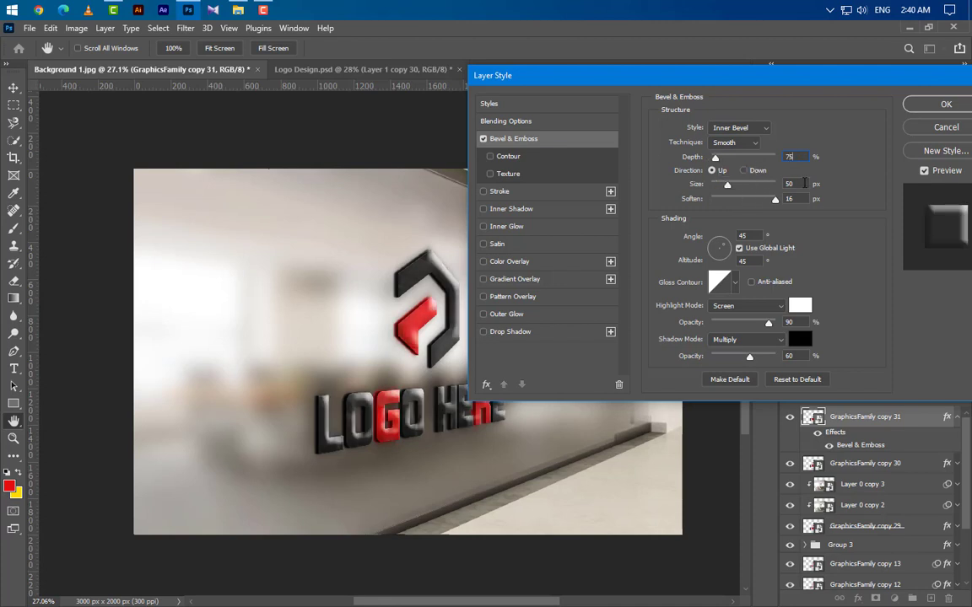
drag(805, 183, 774, 188)
text(6)
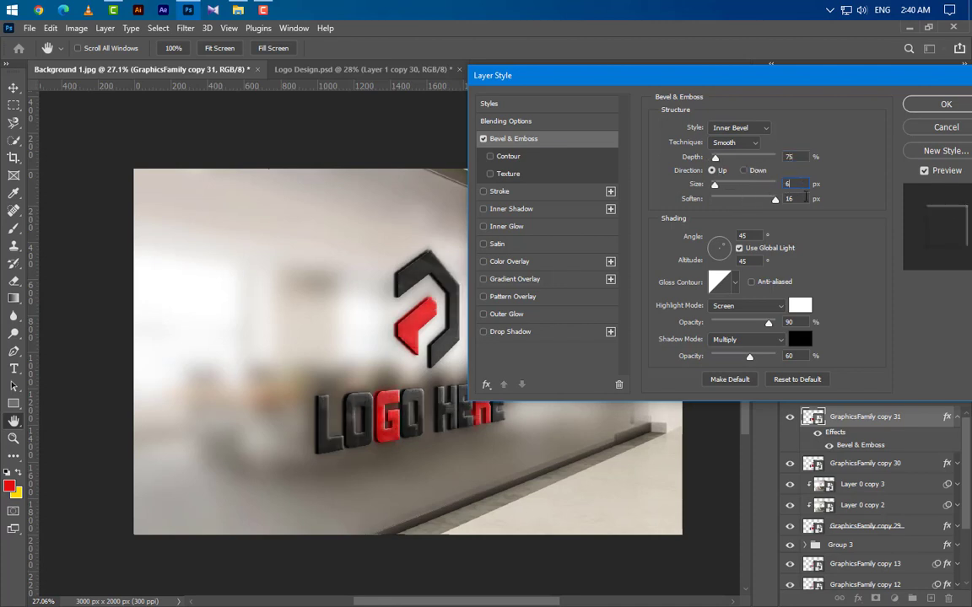
text(10)
key(Tab)
key(Tab)
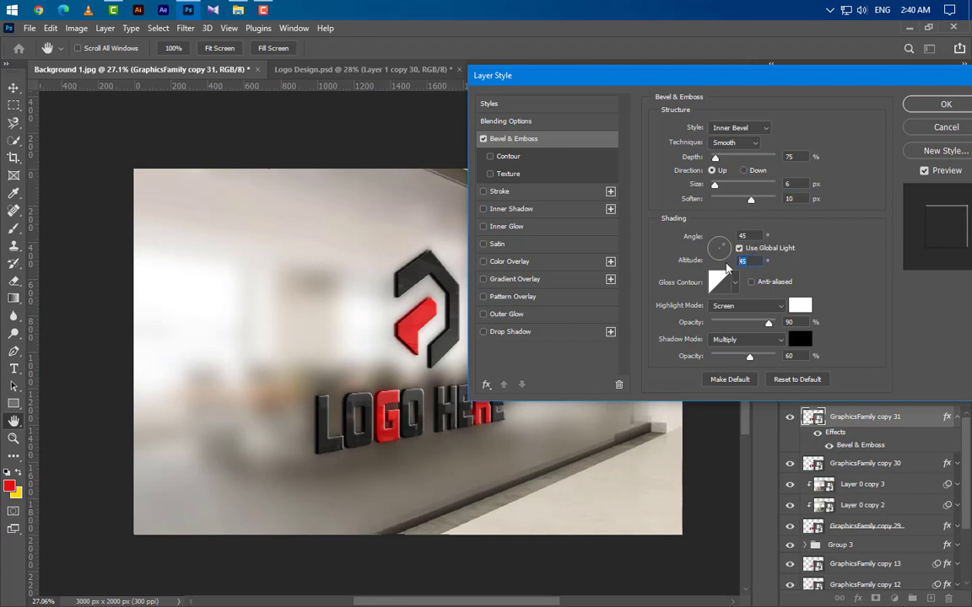
Set the bevel's highlight to Multiply mode with black color and 15% opacity
click(749, 308)
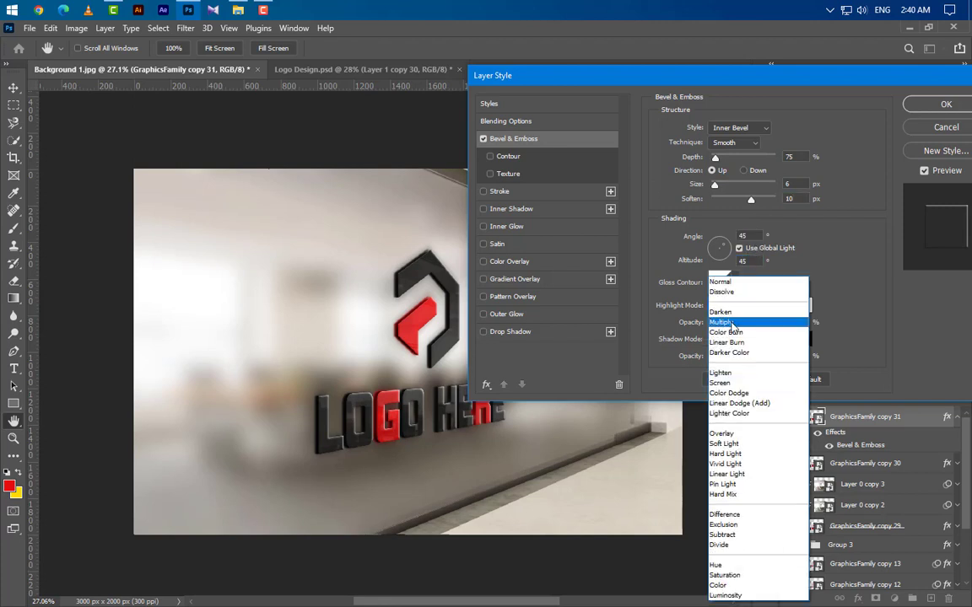
click(747, 319)
click(802, 306)
drag(654, 439, 588, 544)
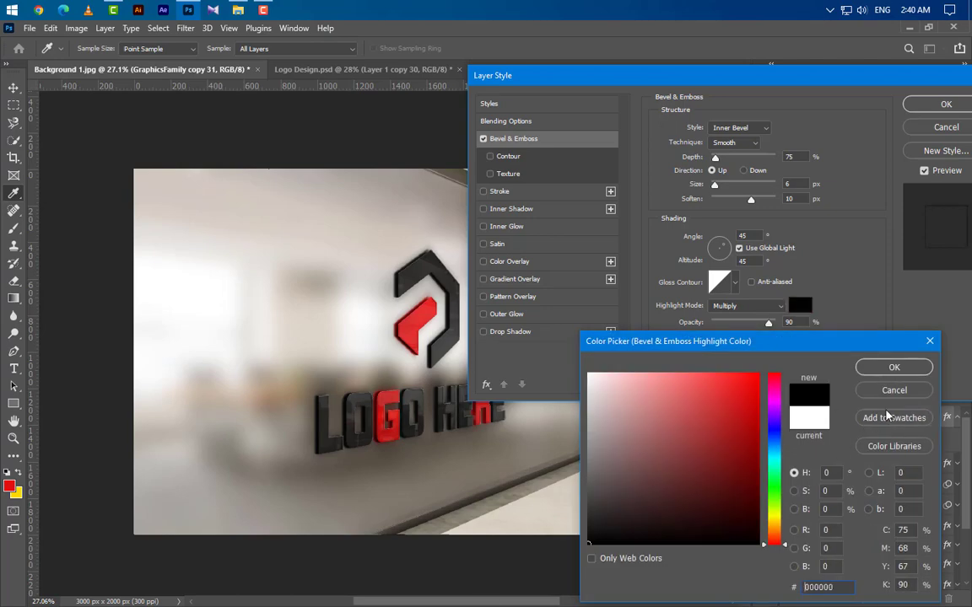
click(894, 368)
double_click(786, 322)
text(15)
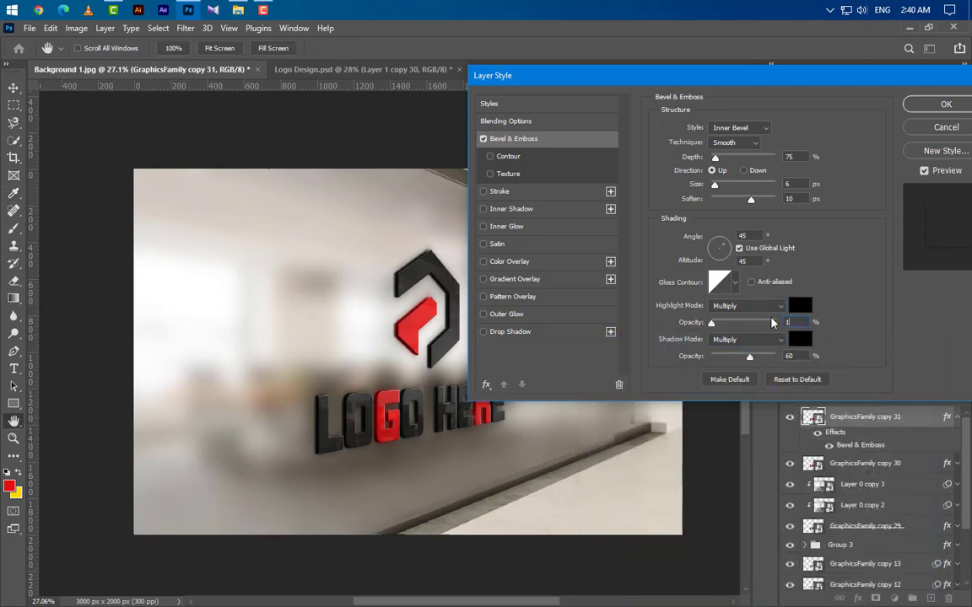
Set the bevel's shadow to Normal mode with white color, adjust its opacity, and apply the layer style
click(748, 339)
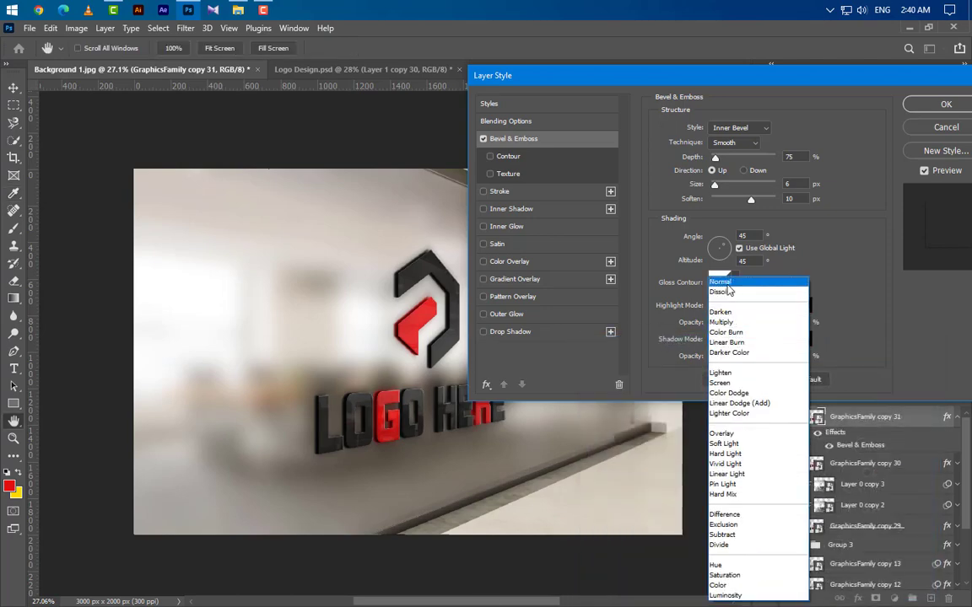
click(724, 256)
click(794, 345)
drag(665, 465, 588, 373)
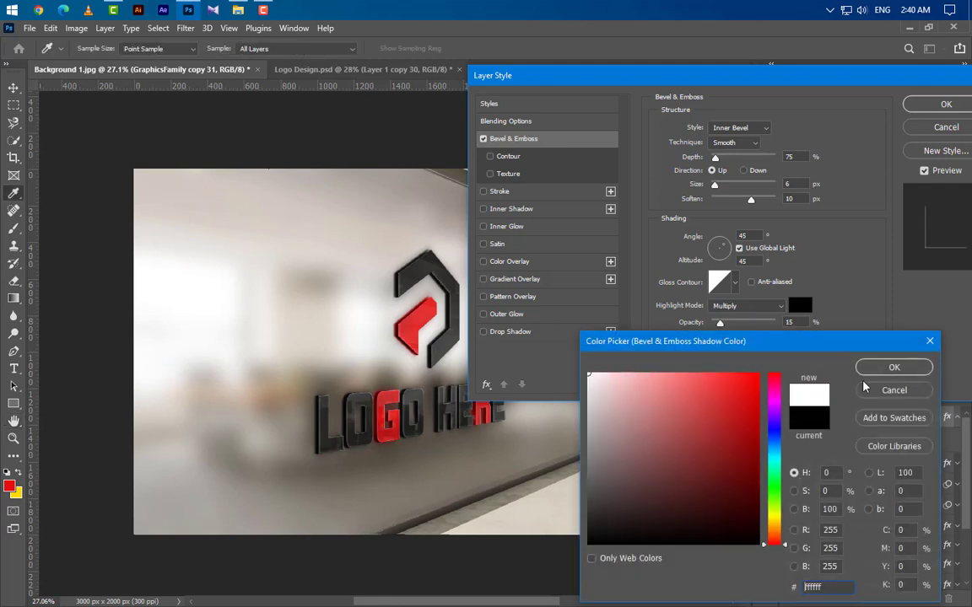
click(883, 375)
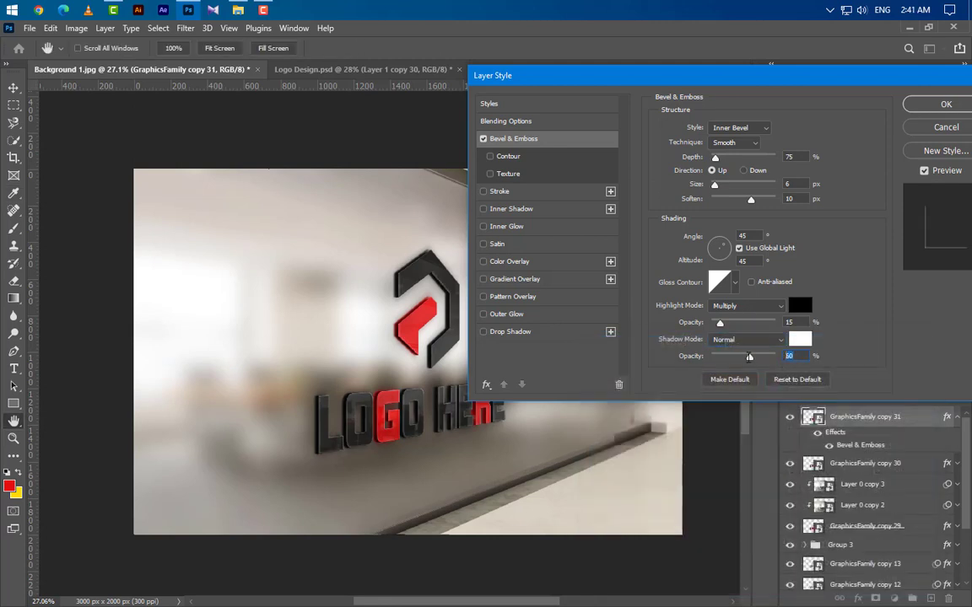
drag(761, 358, 743, 358)
click(945, 104)
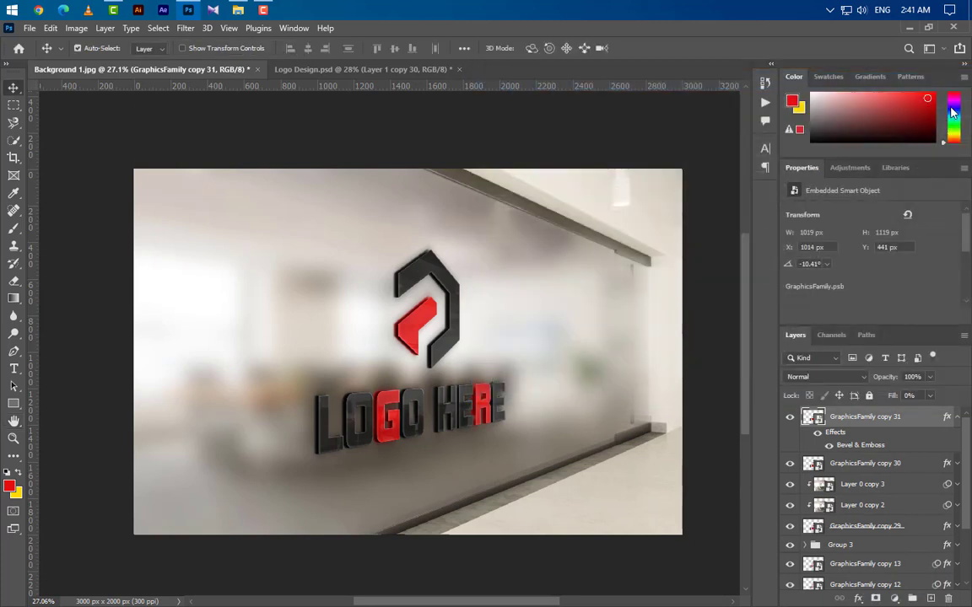
click(956, 417)
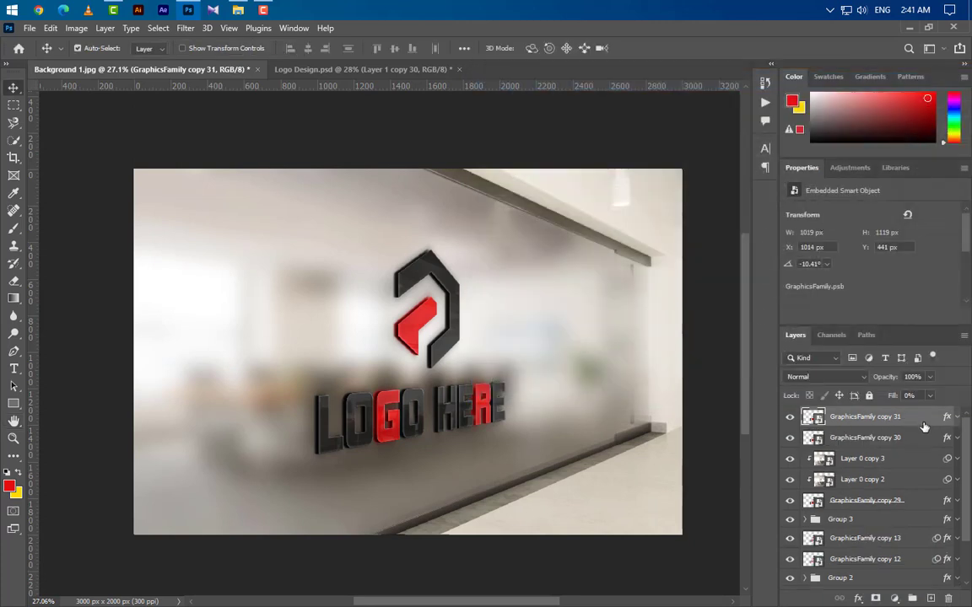
Add a Gradient fill layer above GraphicsFamily copy 31 and set the gradient's starting color stop to black (000000)
click(894, 598)
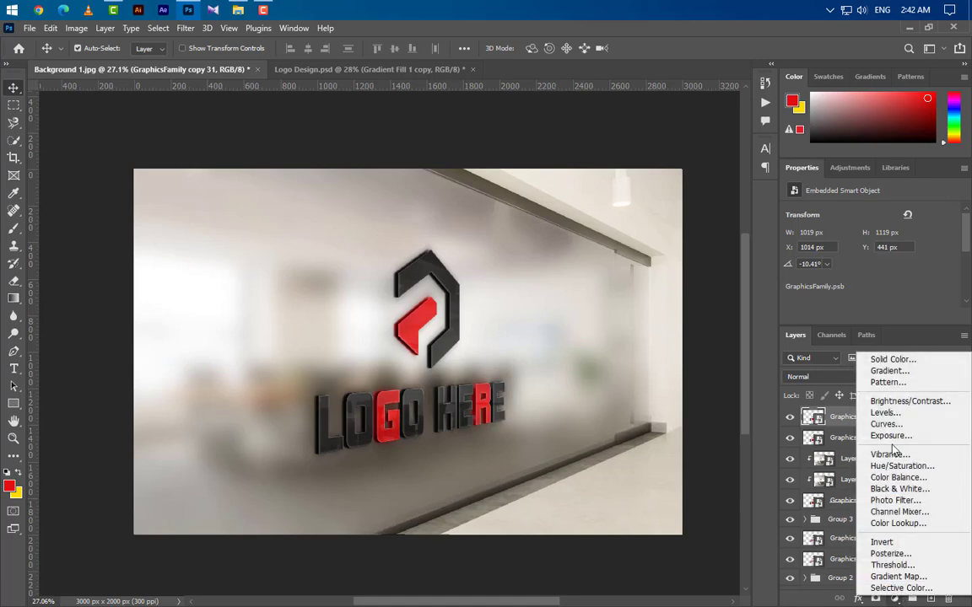
click(893, 372)
click(609, 191)
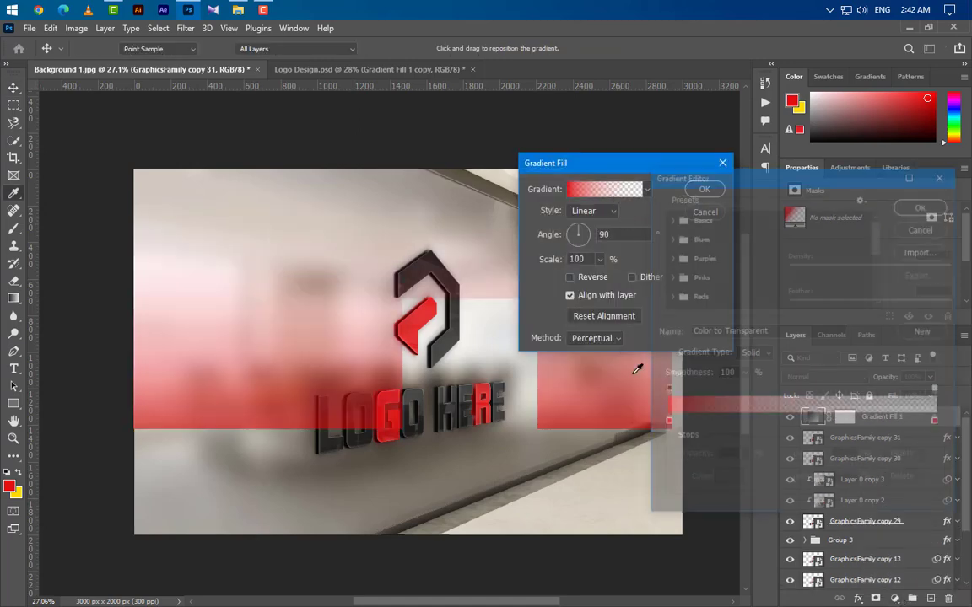
click(665, 423)
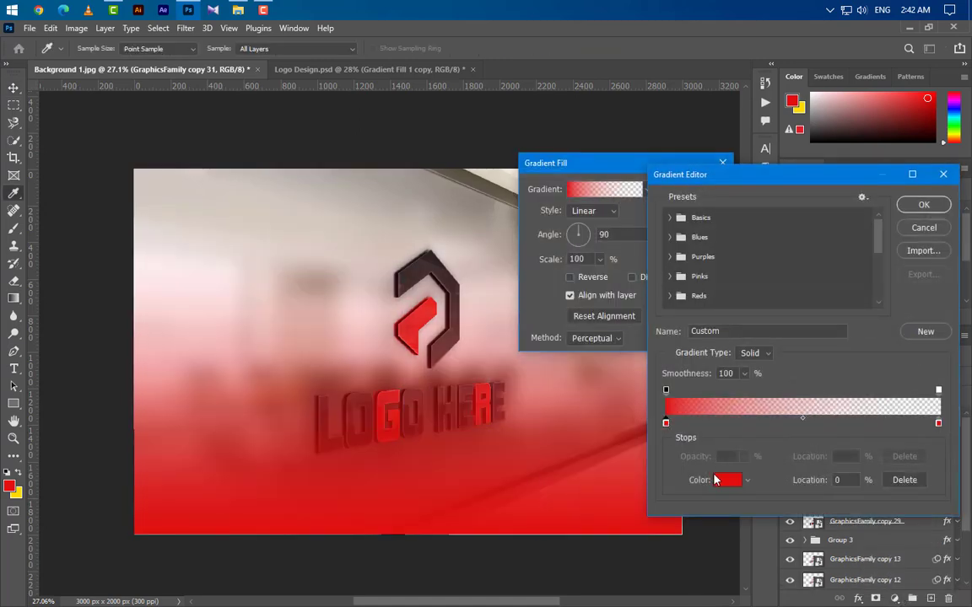
click(726, 479)
text(000000)
click(892, 367)
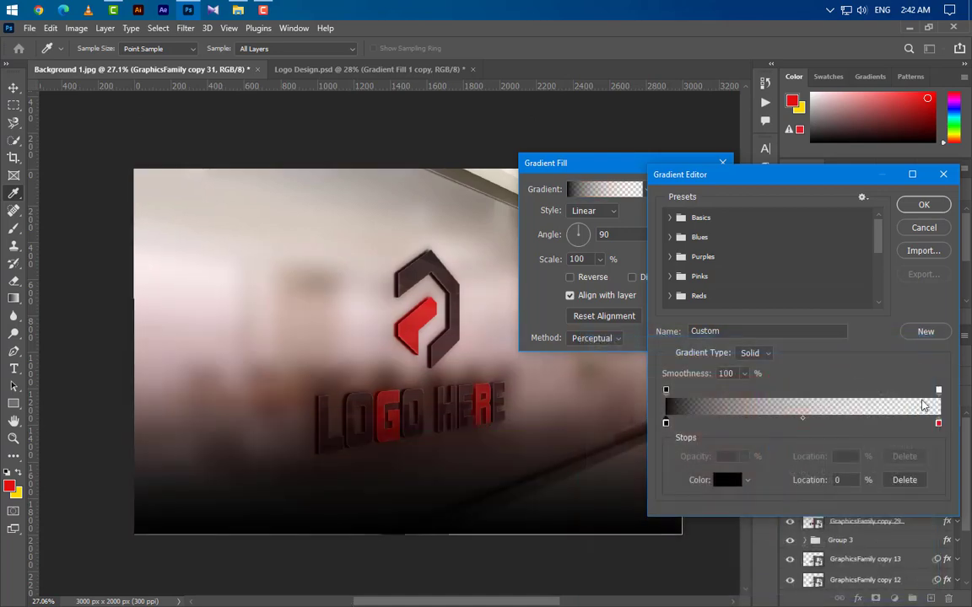
Set the gradient's ending color stop to white (ffffff) at 86% location
click(939, 423)
click(727, 479)
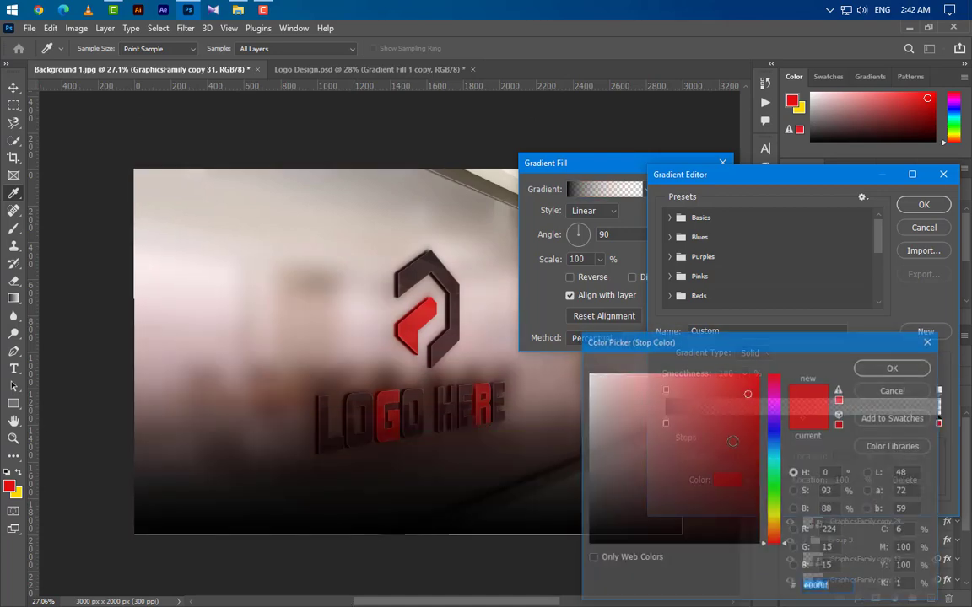
text(ffffff)
click(909, 369)
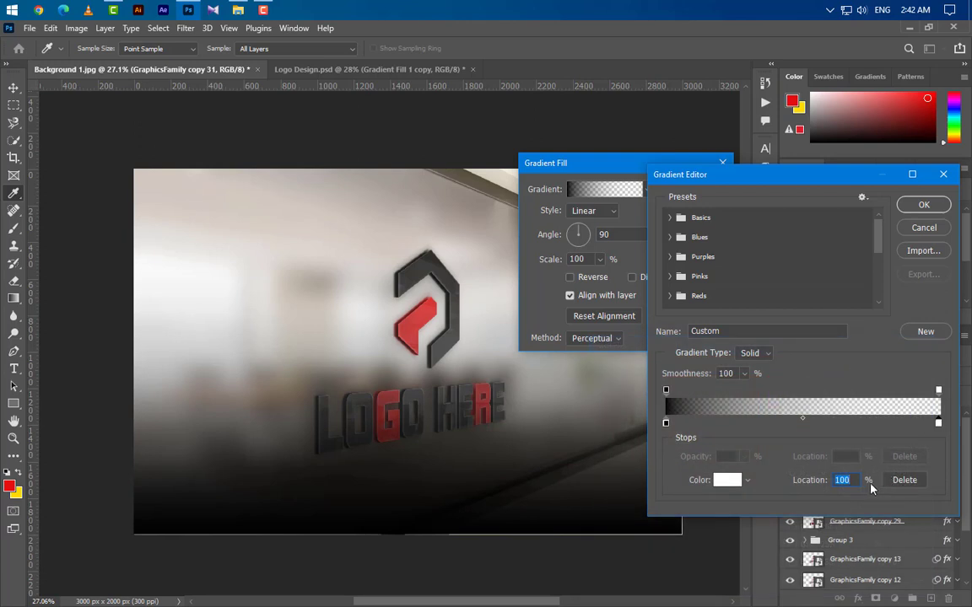
text(86)
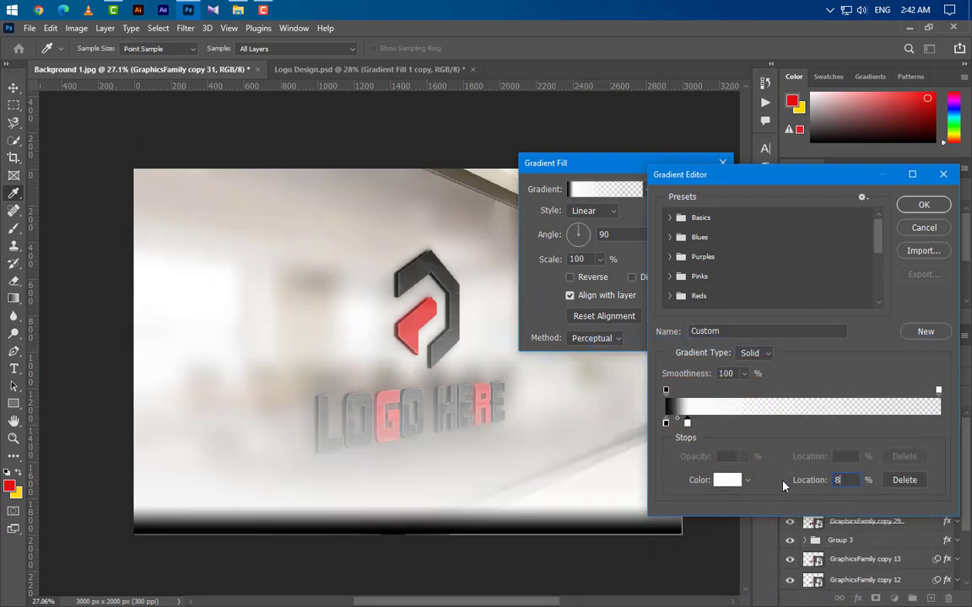
Set the gradient's starting opacity stop to 82% and its ending opacity stop to 100%, and accept the gradient
click(666, 392)
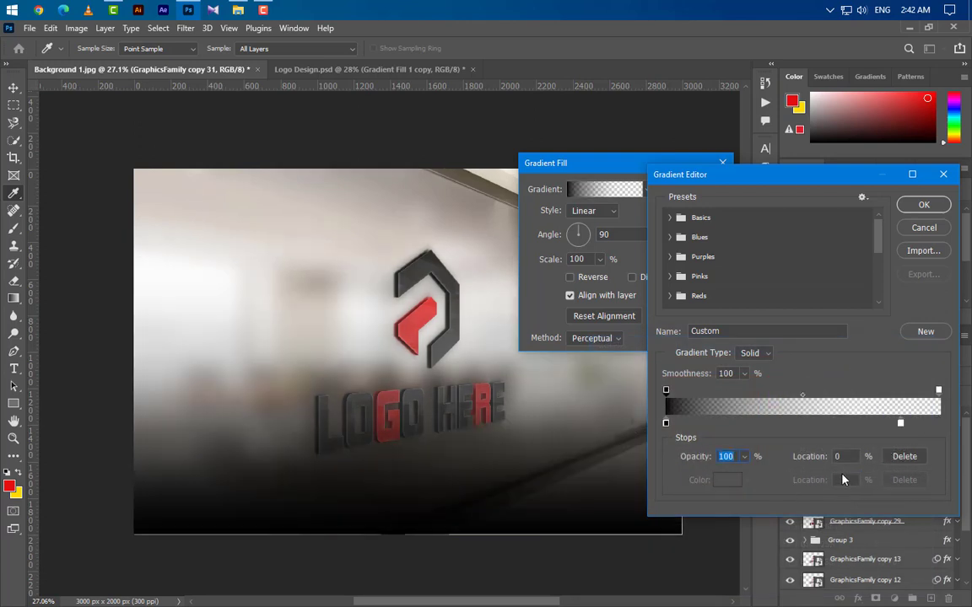
text(82)
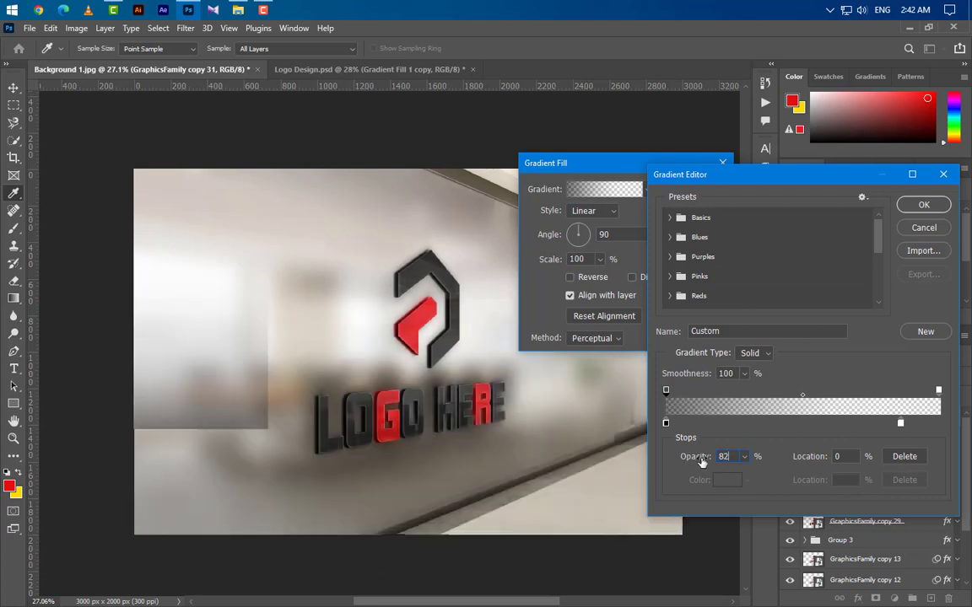
click(940, 392)
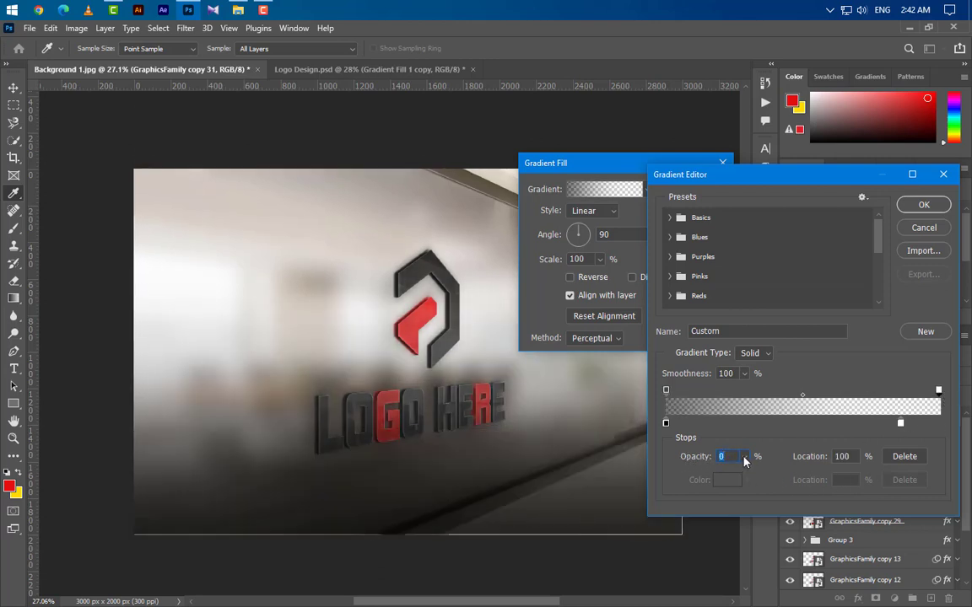
click(744, 457)
drag(743, 476, 957, 482)
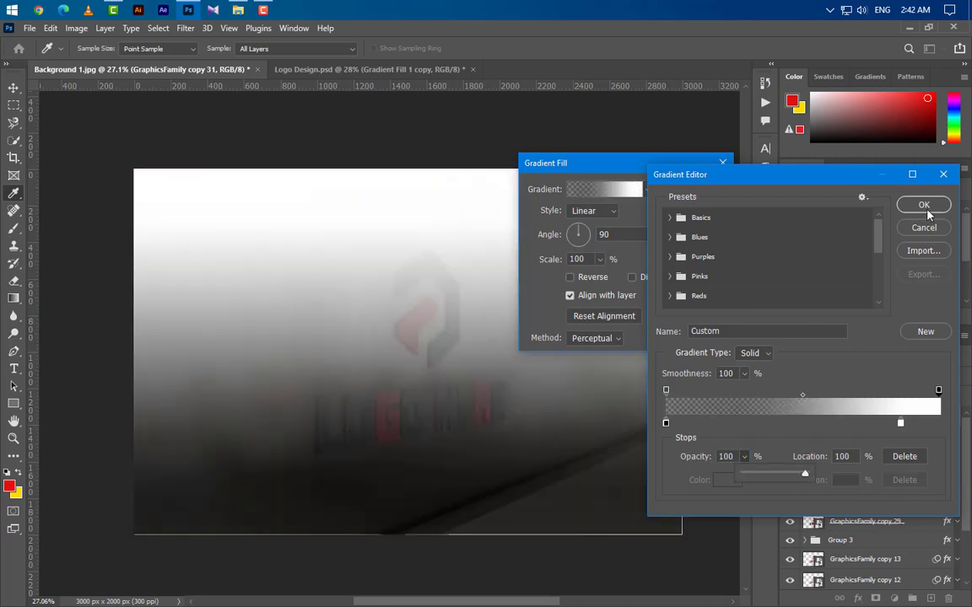
click(925, 206)
Set the gradient fill's angle to 45° and scale to 120%, and apply it
double_click(599, 235)
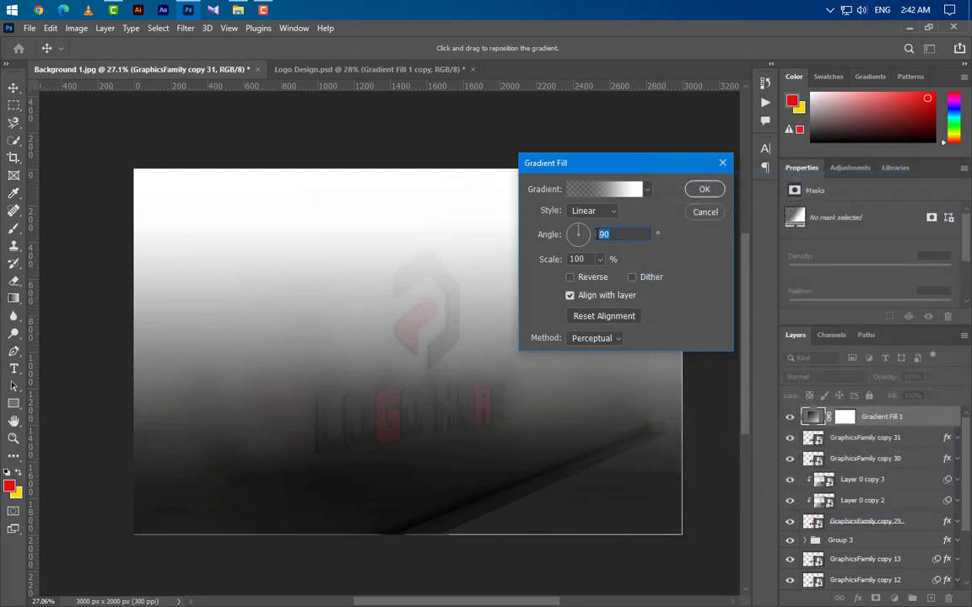
text(45)
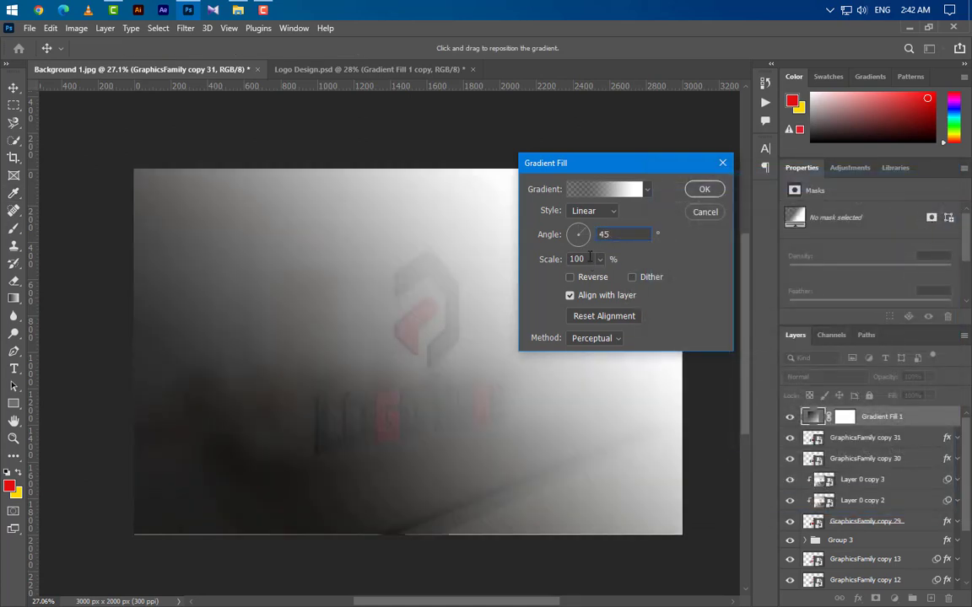
text(120)
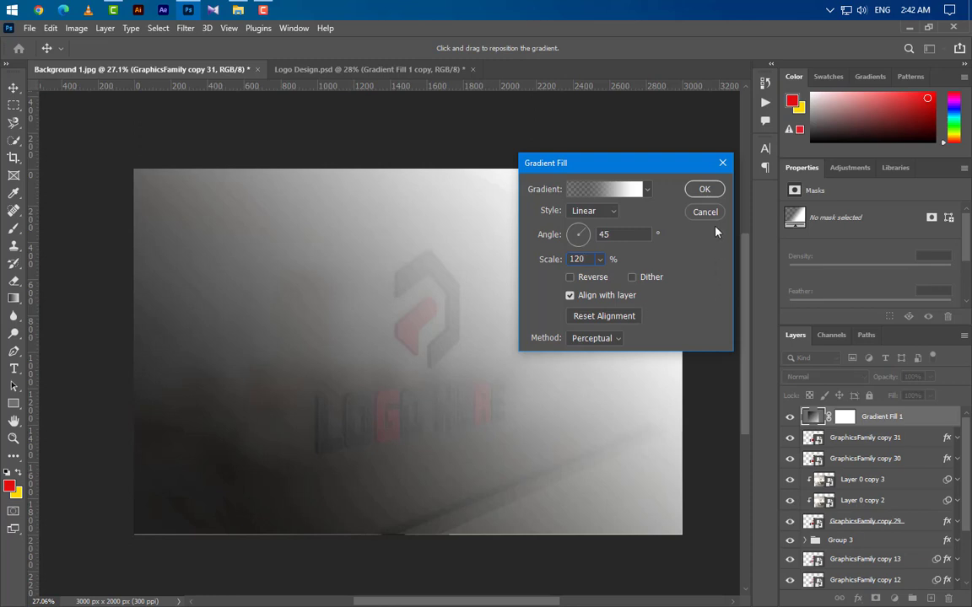
click(706, 190)
Set the Gradient Fill 1 layer to Soft Light blending at 45% opacity
click(834, 377)
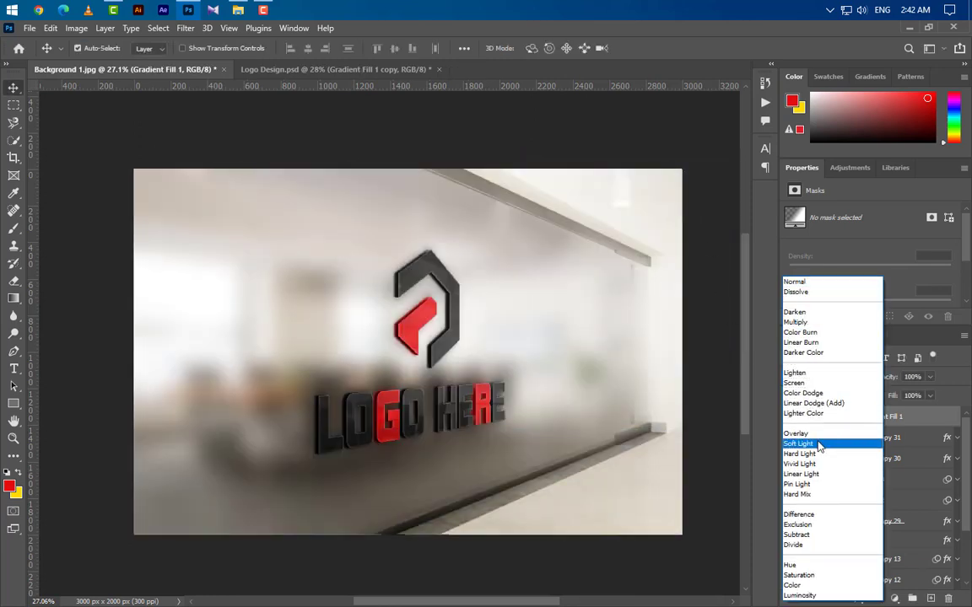
click(816, 444)
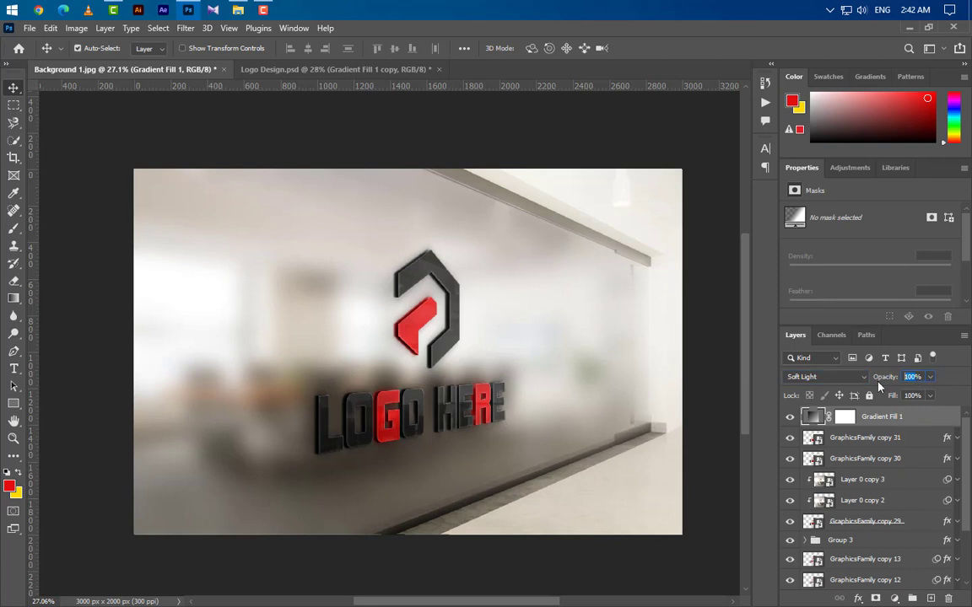
text(45)
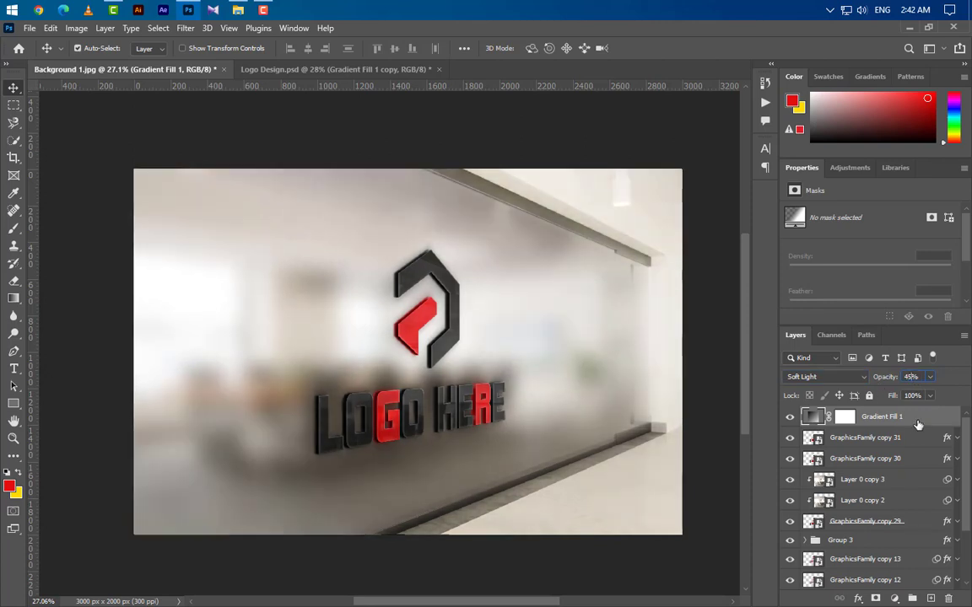
Add a Gradient Map adjustment layer above Gradient Fill 1 and set its starting color stop to 7d7d7d
click(844, 416)
click(894, 599)
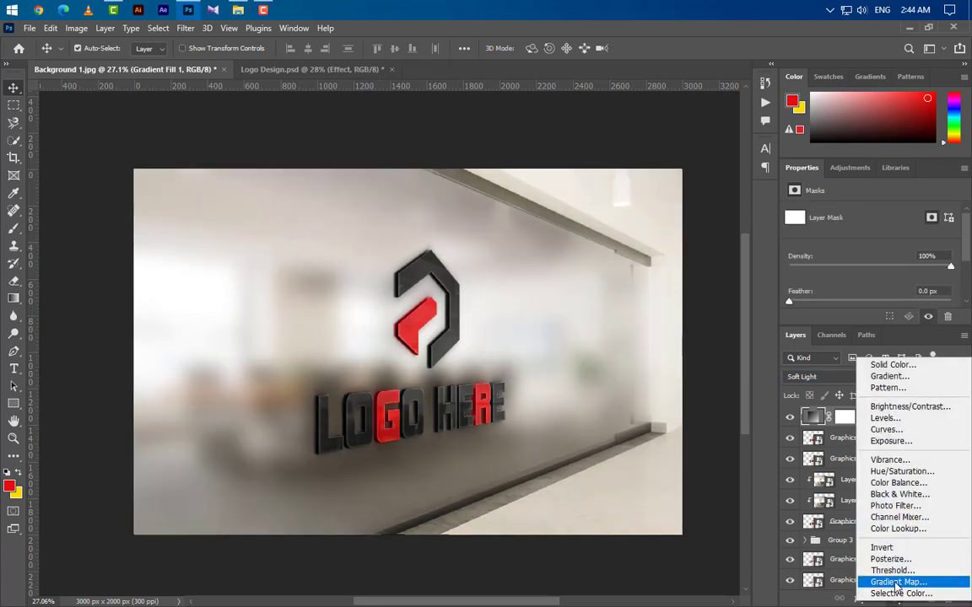
click(898, 582)
click(814, 216)
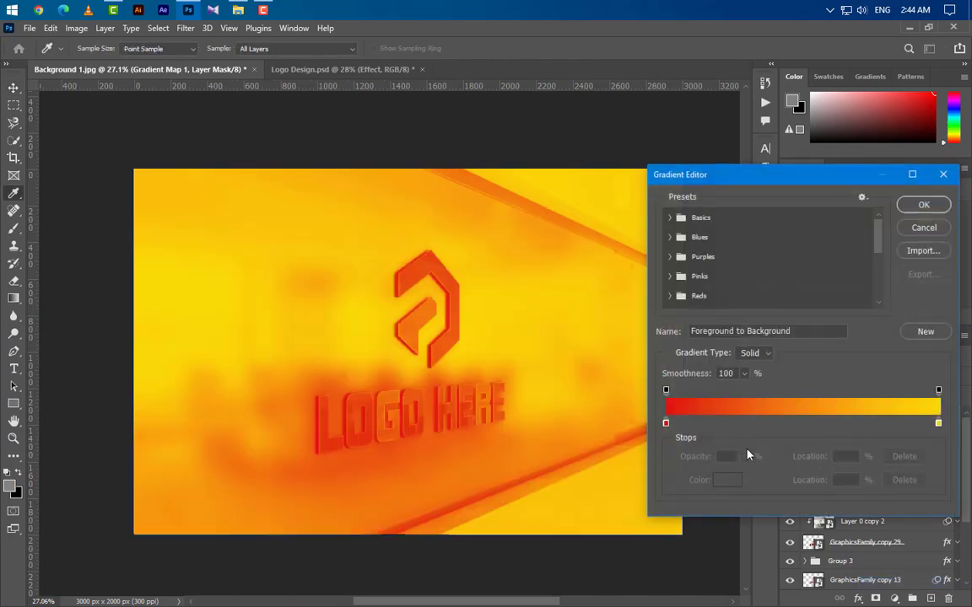
click(666, 424)
double_click(666, 424)
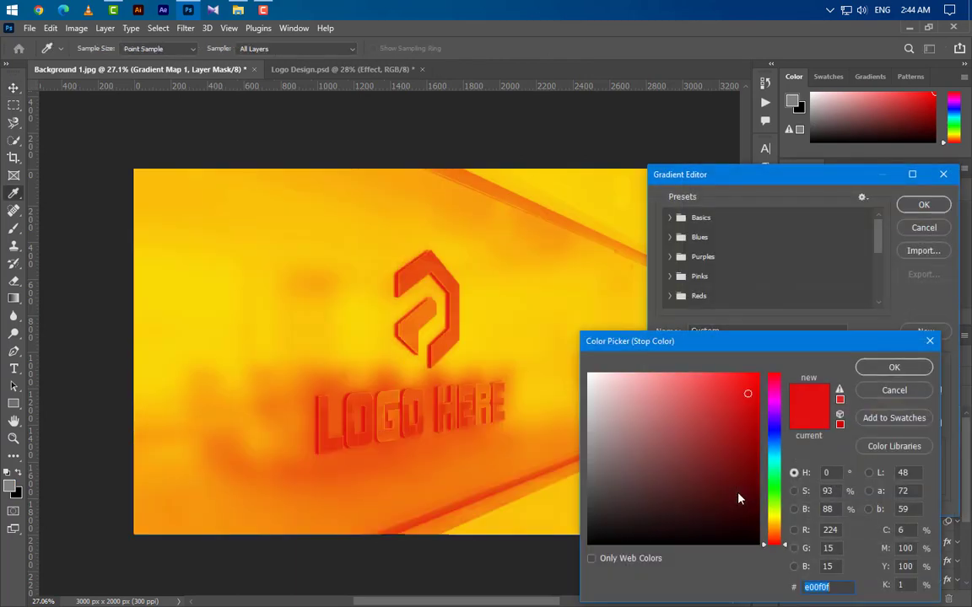
text(7d7)
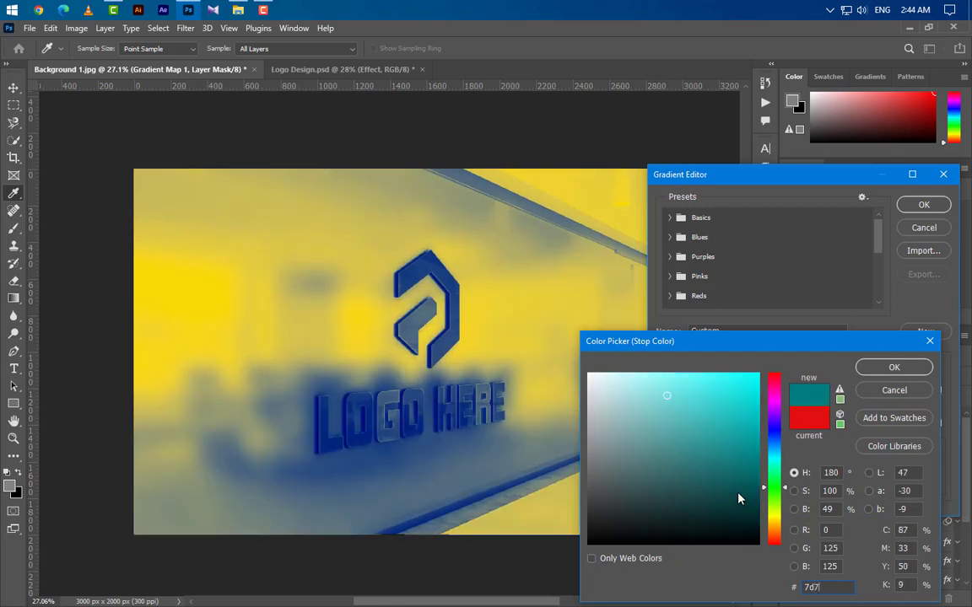
text(d7d)
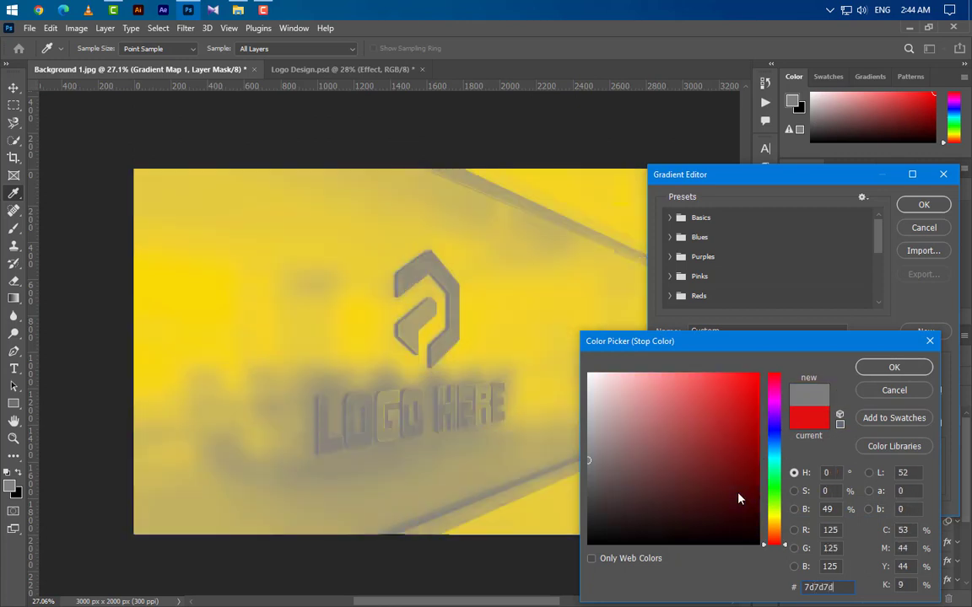
click(865, 373)
Set the gradient map's ending color stop to 1e4639 and accept the gradient
click(940, 424)
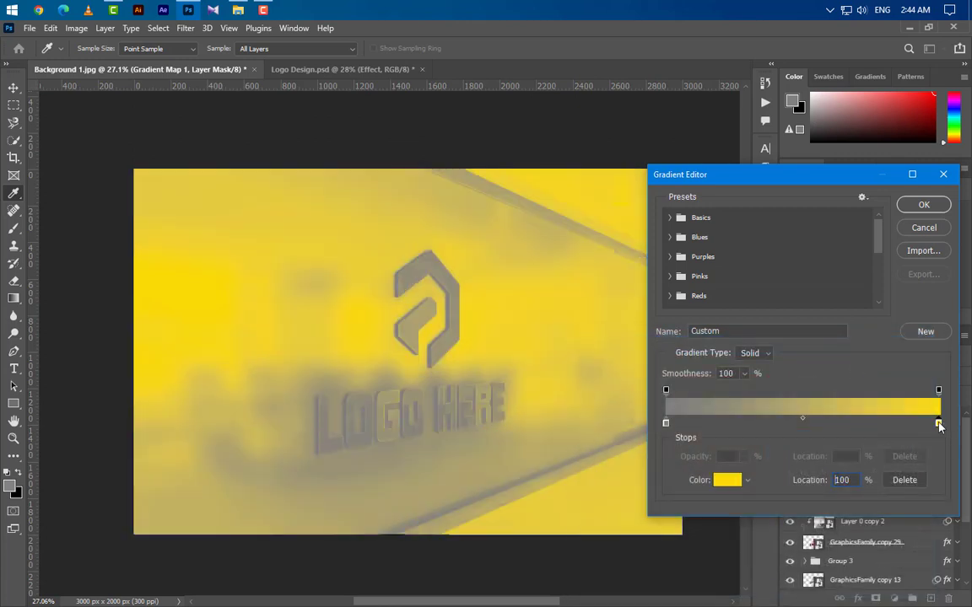
double_click(940, 425)
text(1e4639)
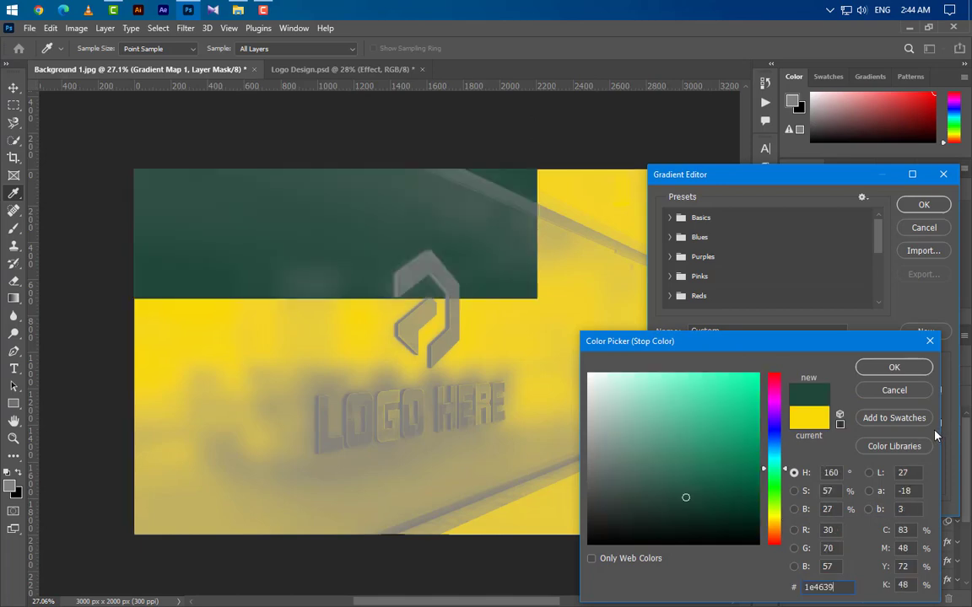
click(922, 367)
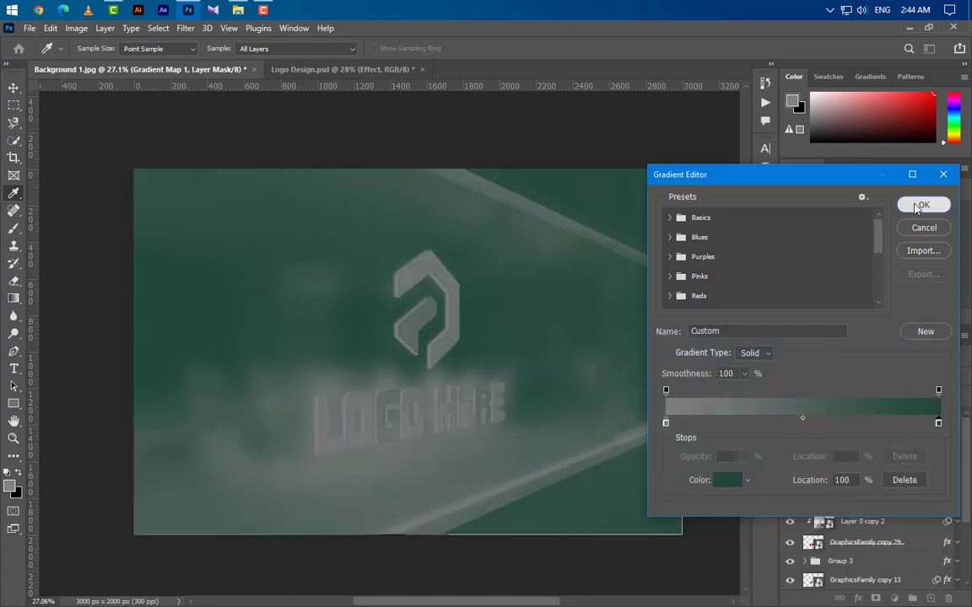
click(923, 205)
Set the Gradient Map 1 layer to Soft Light blending at 50% opacity
click(840, 378)
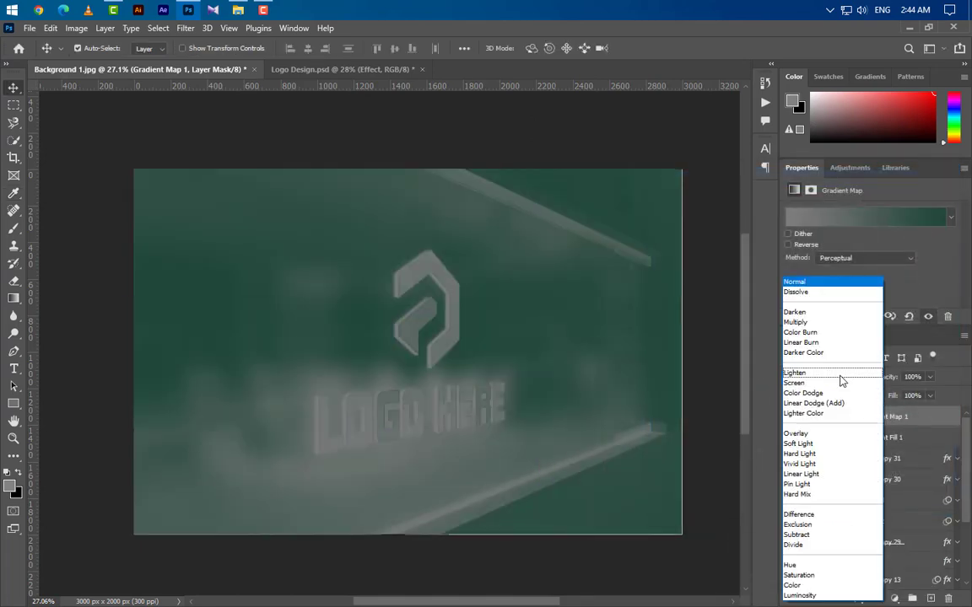
click(818, 447)
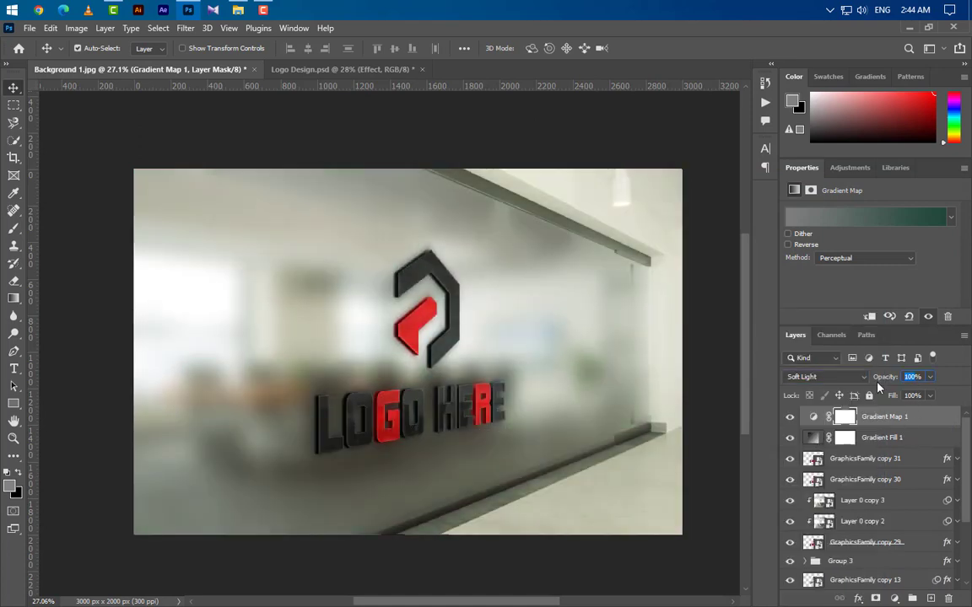
text(50)
key(Return)
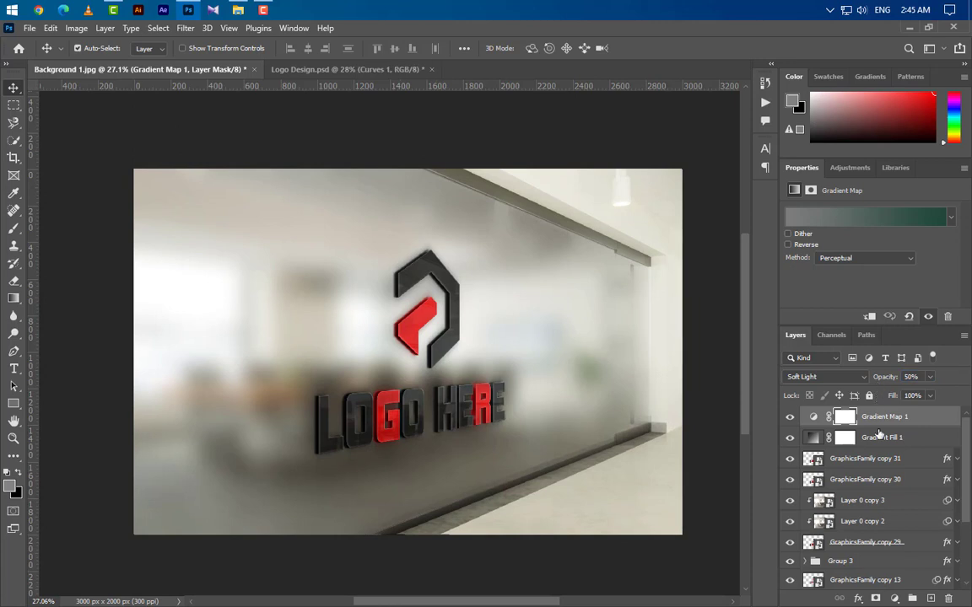
Add a Curves adjustment layer on top, enlarge its curve display, and set the RGB white point's input to 245
click(894, 598)
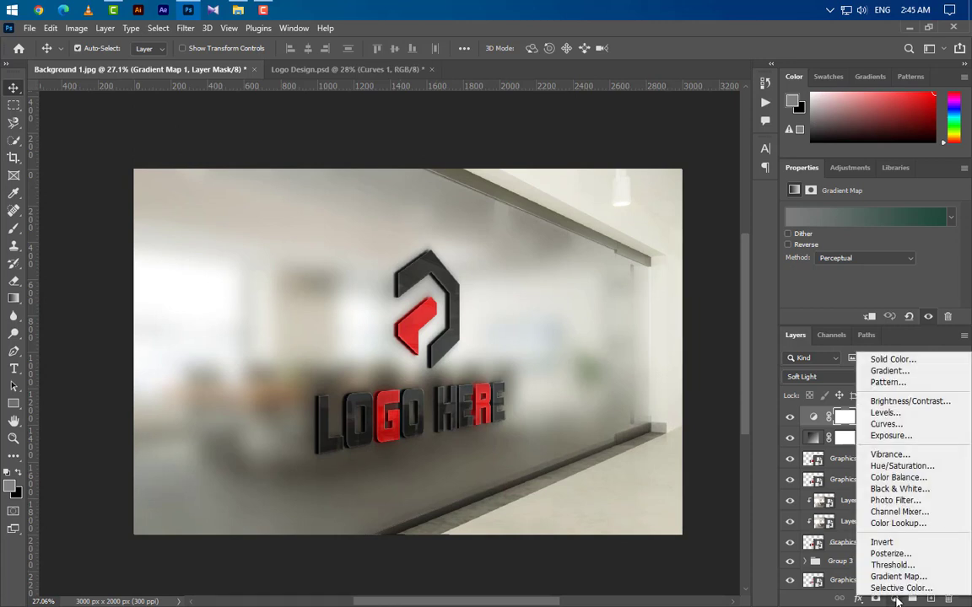
click(886, 423)
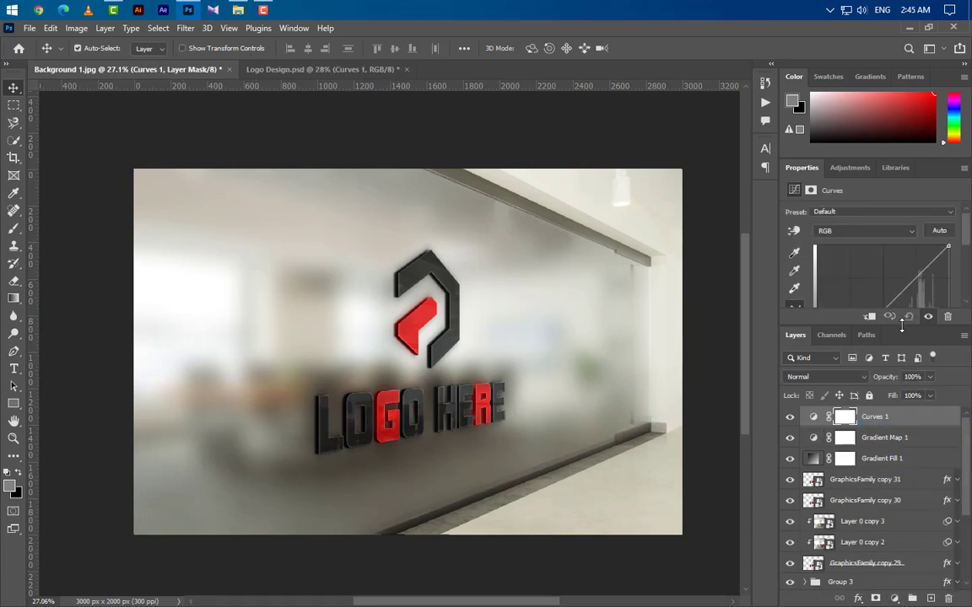
drag(902, 326, 899, 453)
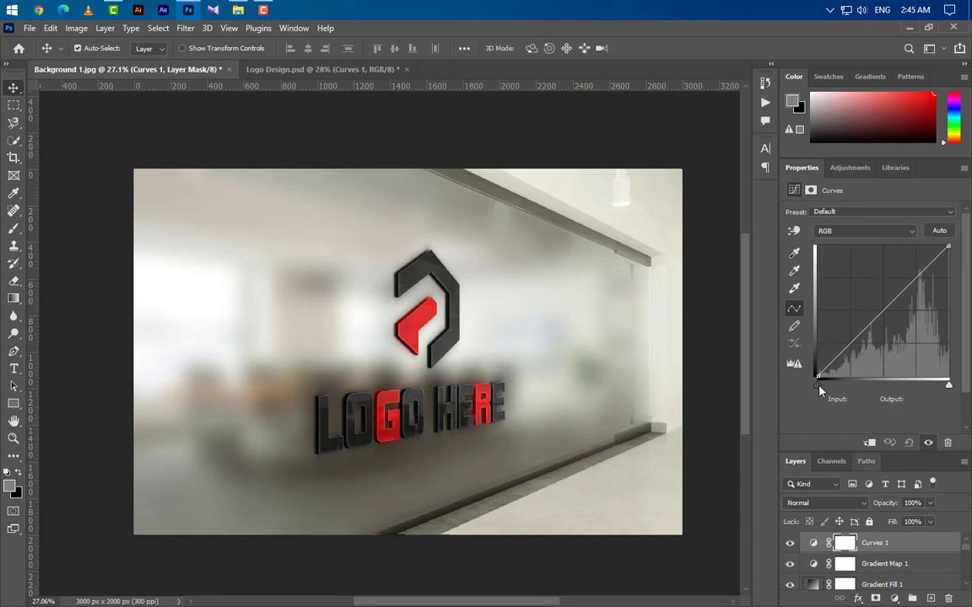
click(950, 386)
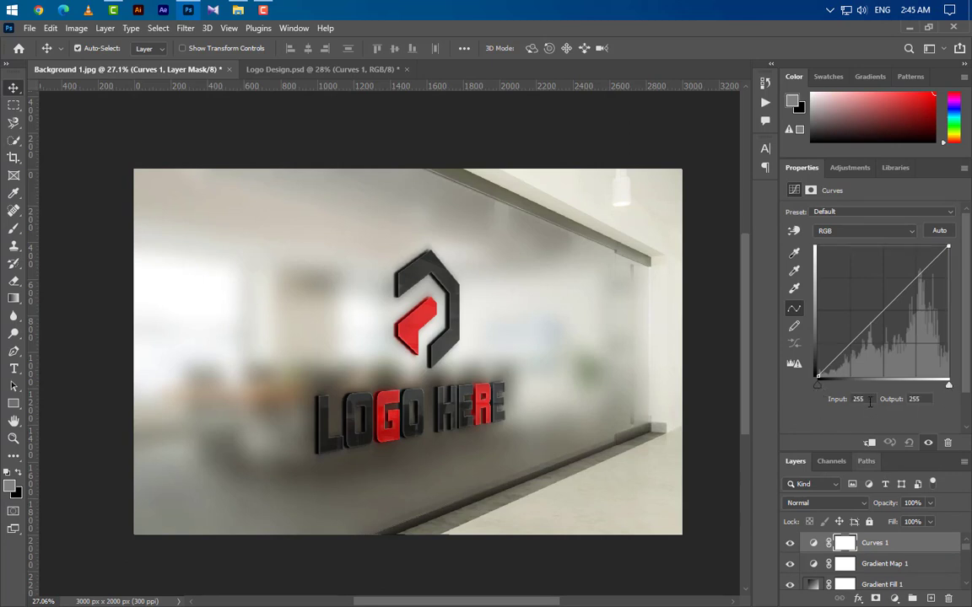
text(245)
key(Return)
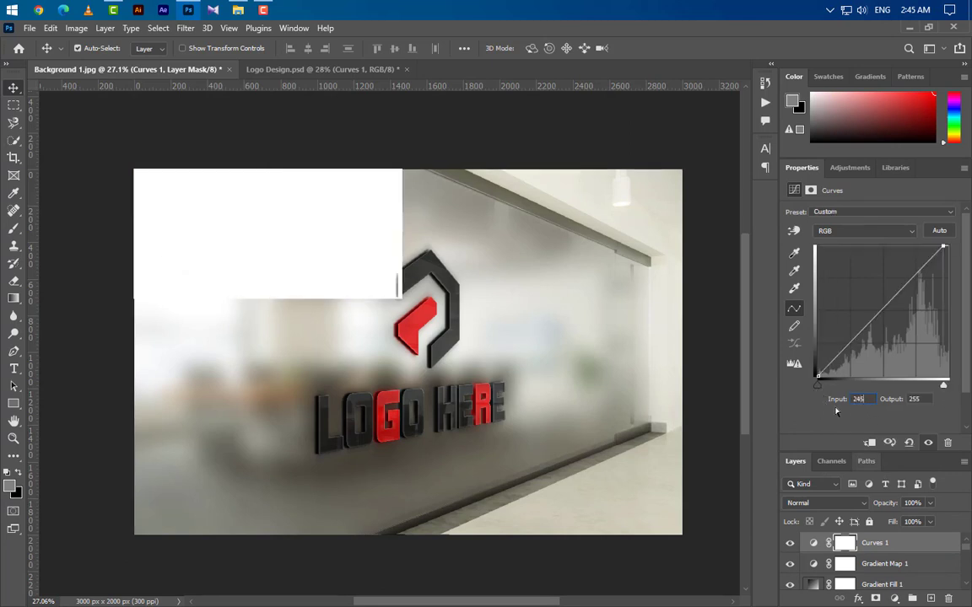
Set the red channel's black point input to 10 in the Curves 1 adjustment
click(878, 231)
click(869, 243)
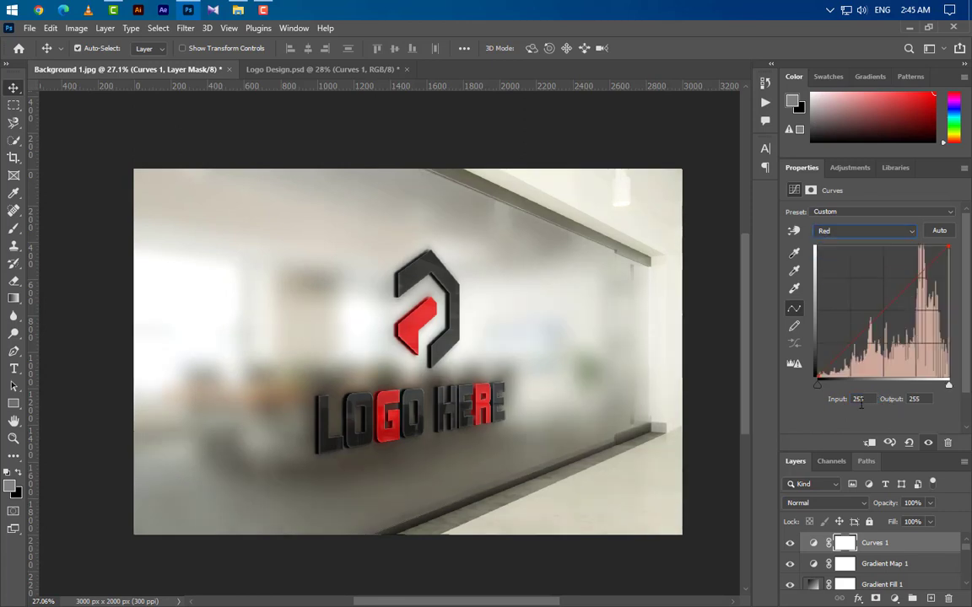
click(819, 385)
drag(864, 399, 827, 400)
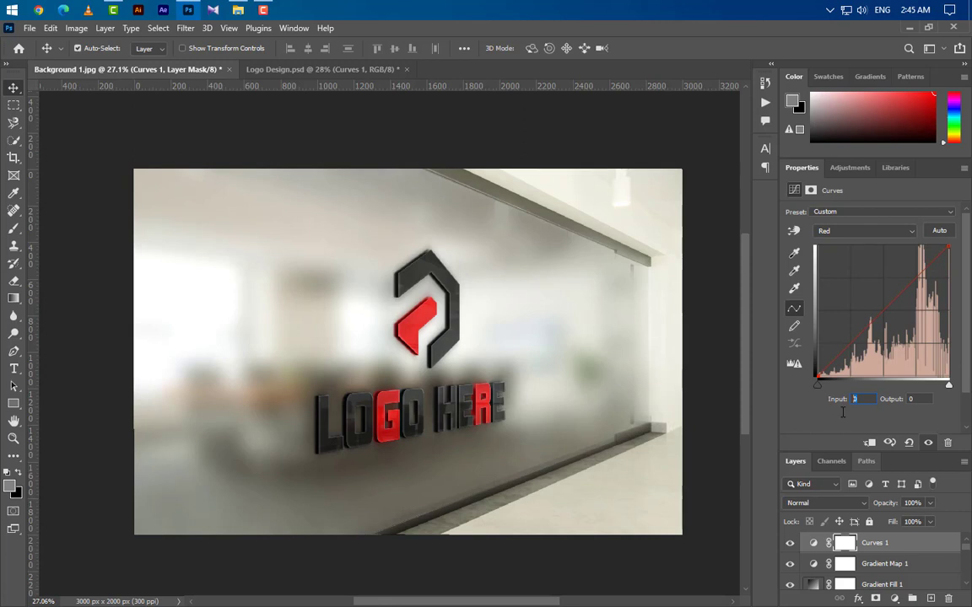
text(10)
Raise the Curves 1 blue channel's black point input slightly and set its white point input to 245
click(865, 231)
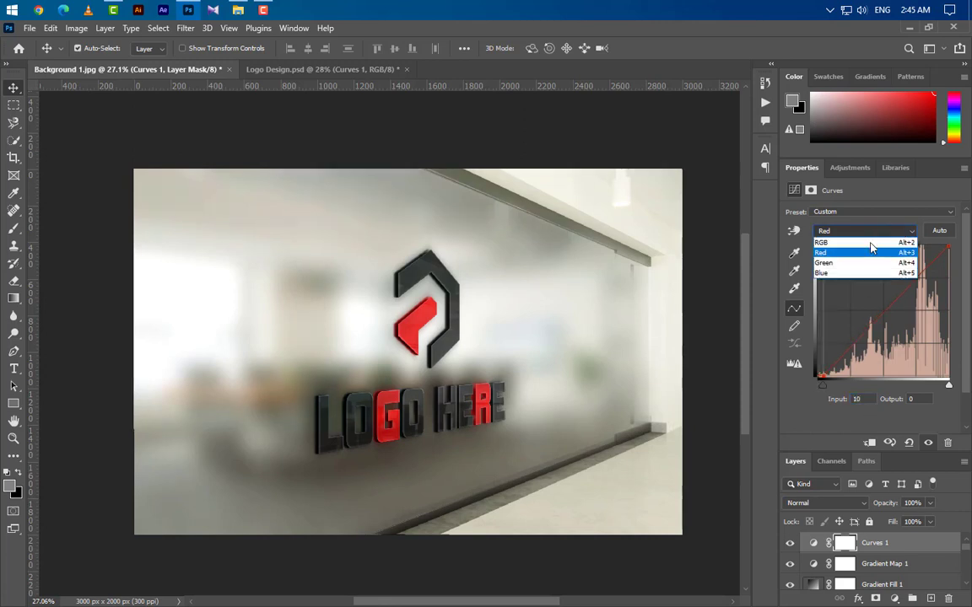
click(860, 273)
drag(862, 399, 839, 402)
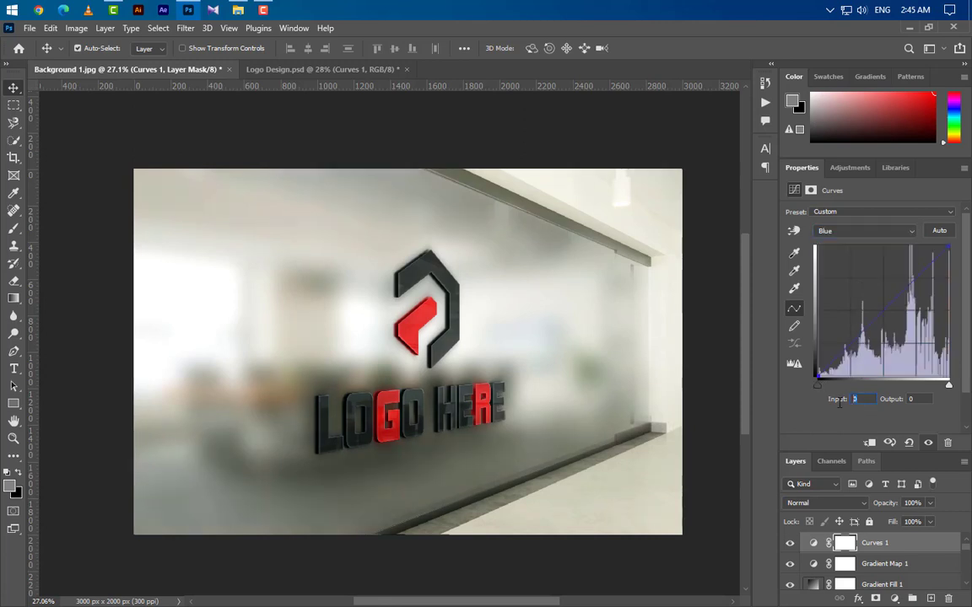
click(949, 386)
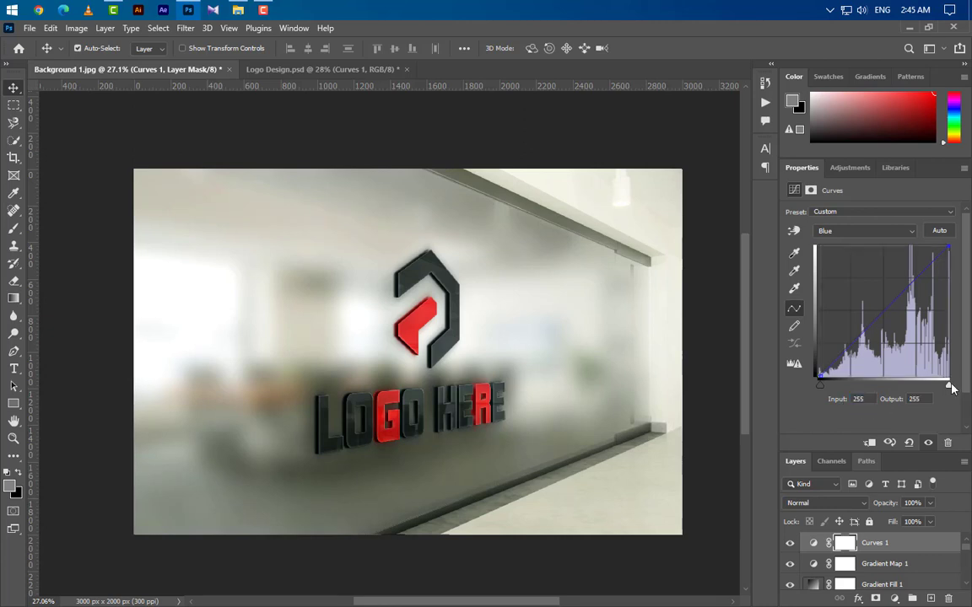
drag(870, 400, 838, 408)
text(245)
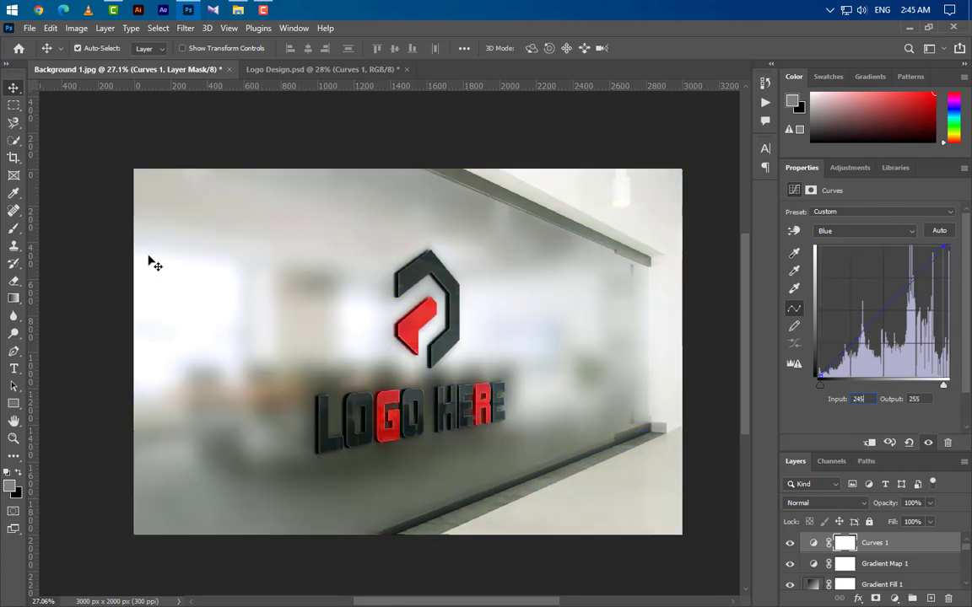
Duplicate the GraphicsFamily copy 31 layer, keeping the default duplicate name
click(14, 105)
click(14, 88)
drag(902, 453, 902, 327)
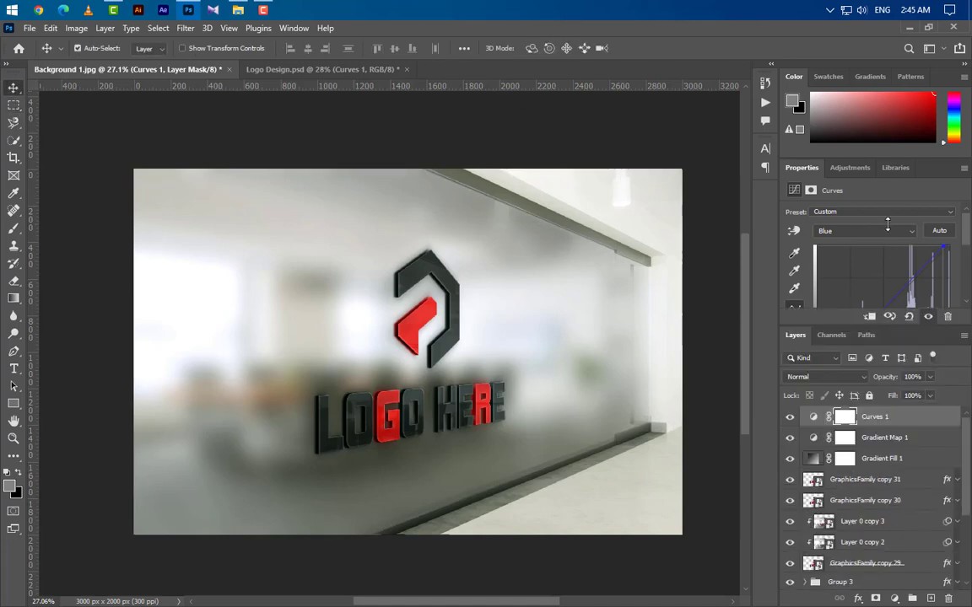
click(912, 481)
right_click(912, 484)
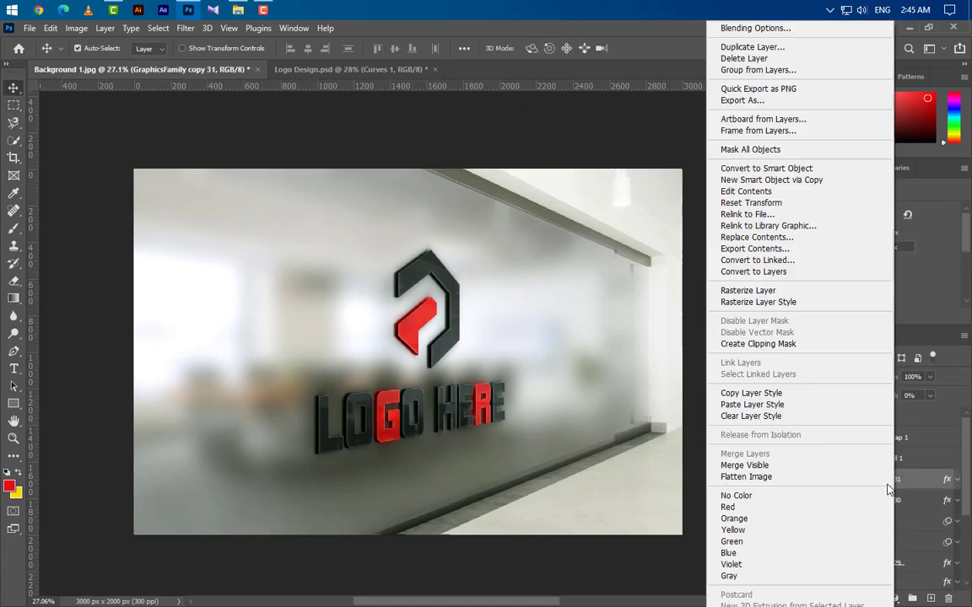
click(752, 46)
key(Return)
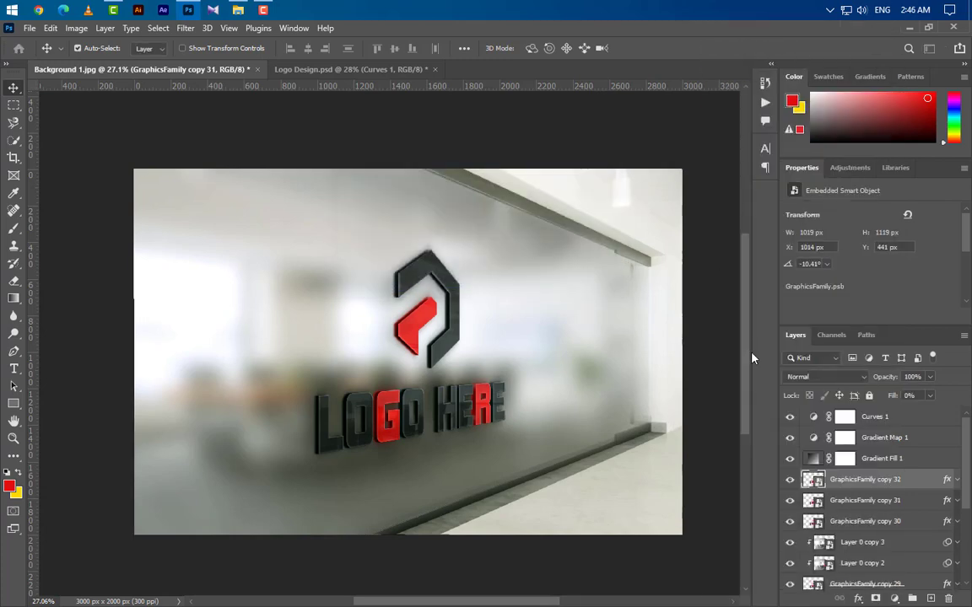
Move the duplicated logo layer above Curves 1 and delete its layer effects
drag(907, 482, 904, 410)
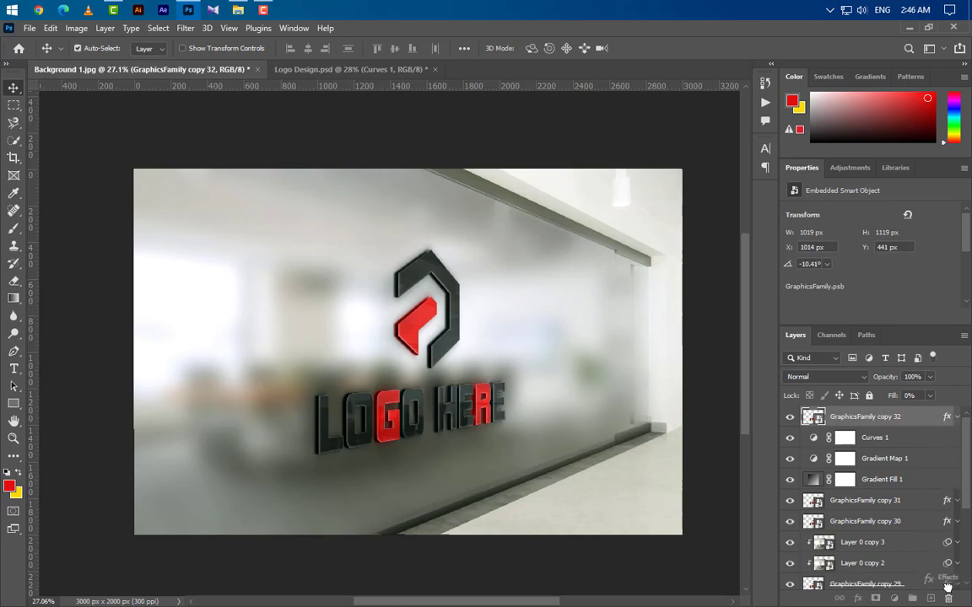
drag(947, 583, 948, 596)
Set the topmost logo layer's opacity to 0% and rename it [ YOUR LOGO HERE ]
click(928, 378)
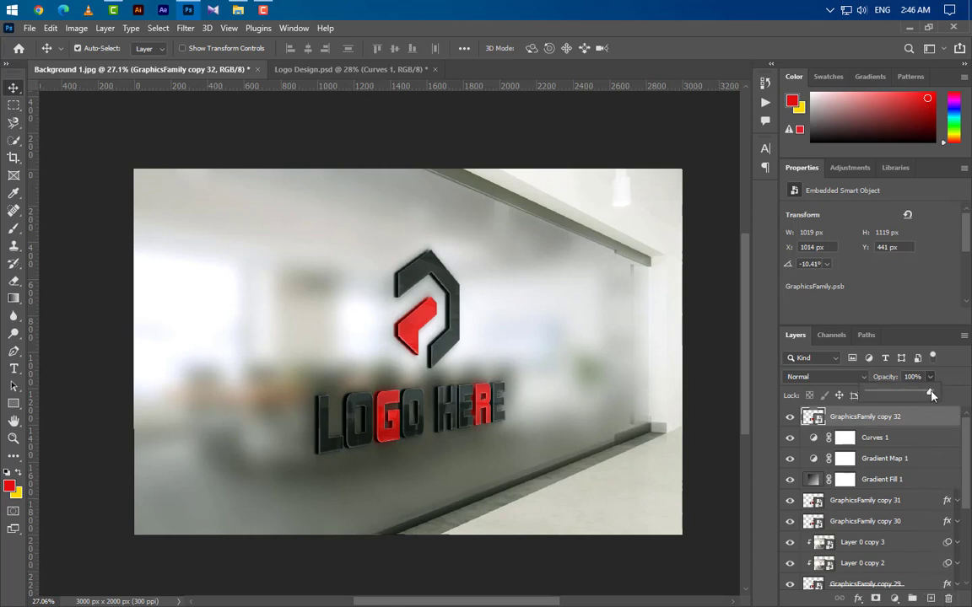
drag(931, 393, 863, 393)
double_click(866, 417)
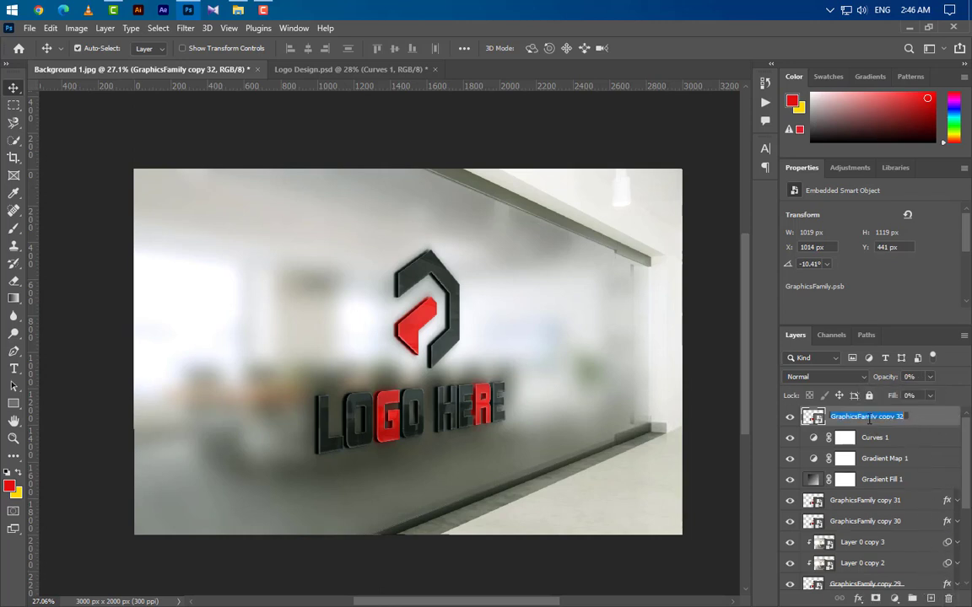
text(f)
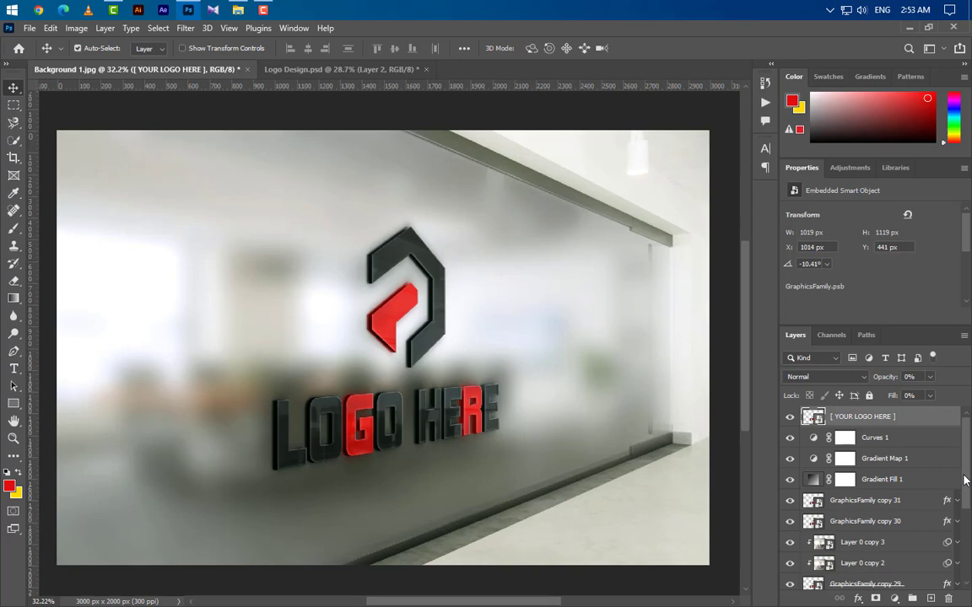
Hide the Layer 0 copy layer to expose the sharp office background beneath the frosted glass
scroll(966, 559, down, 5)
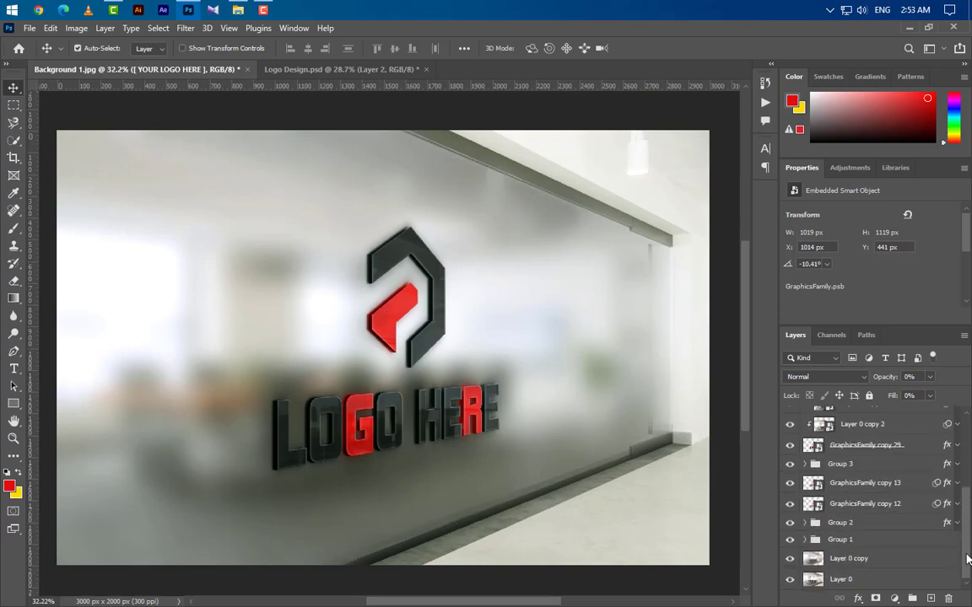
click(844, 563)
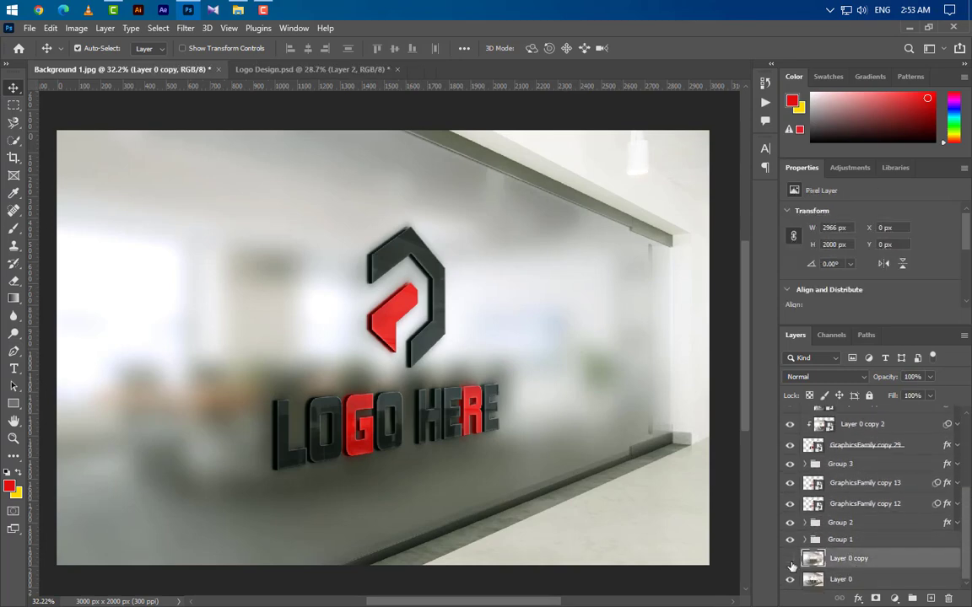
click(791, 560)
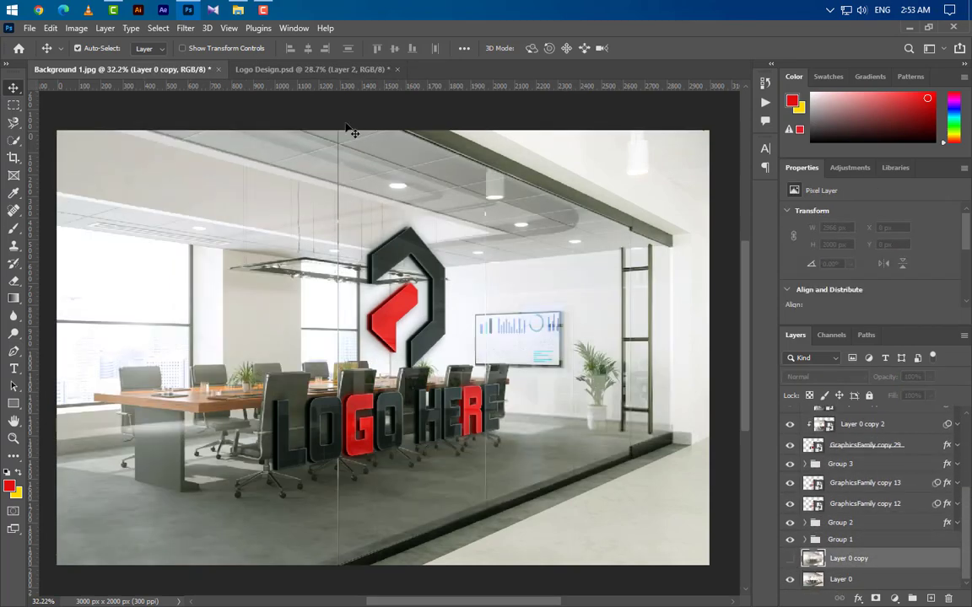
Draw a closed Pen tool shape about 9 px wide and 2000 px tall over the vertical glass seam beside the logo
scroll(349, 131, up, 3)
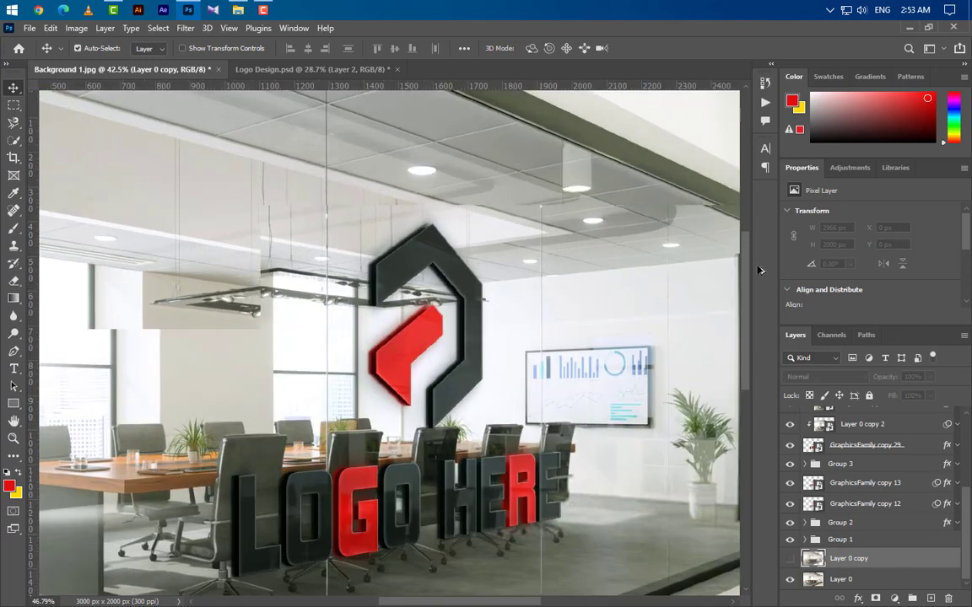
scroll(707, 262, up, 5)
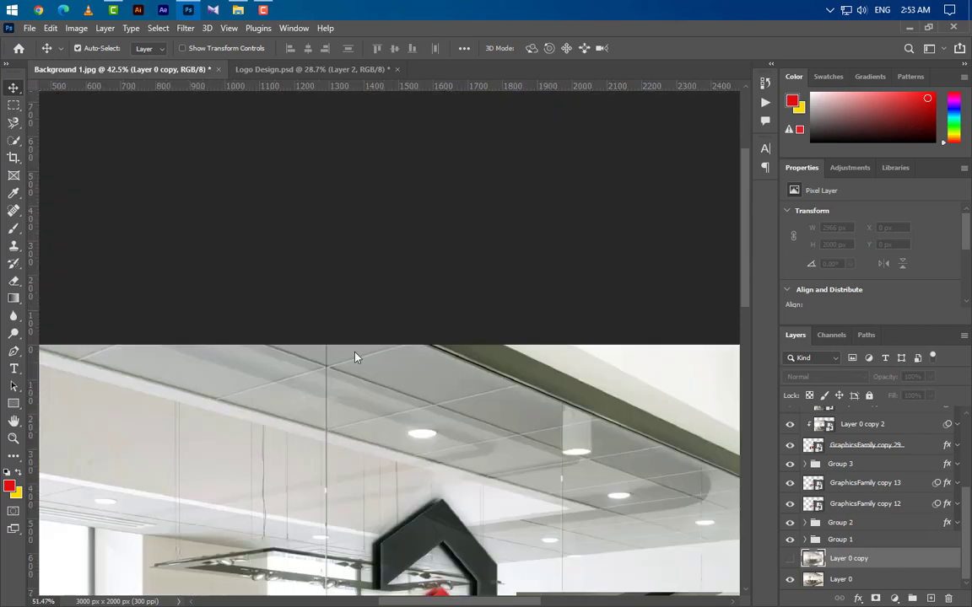
scroll(356, 357, up, 10)
scroll(338, 344, up, 3)
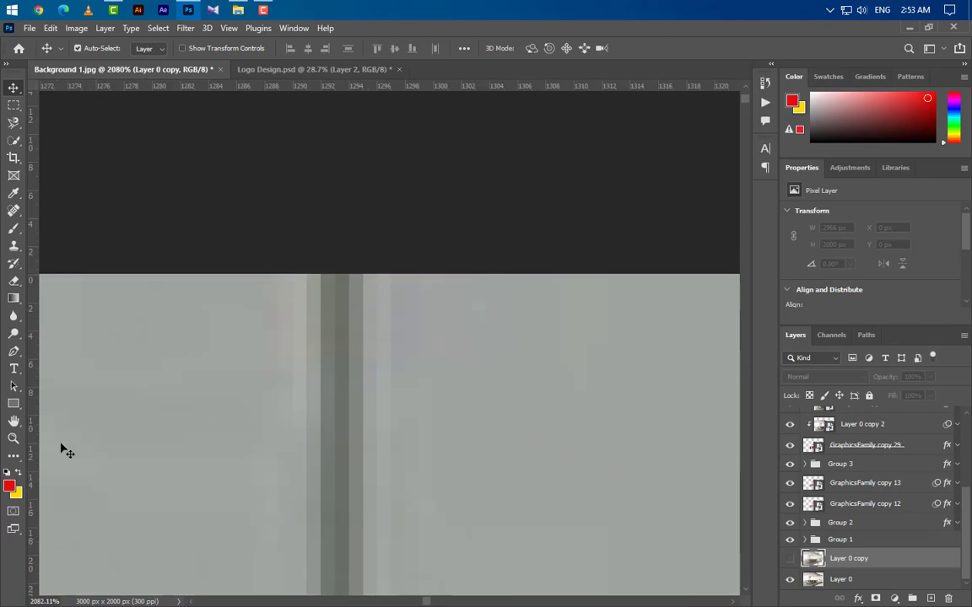
click(14, 352)
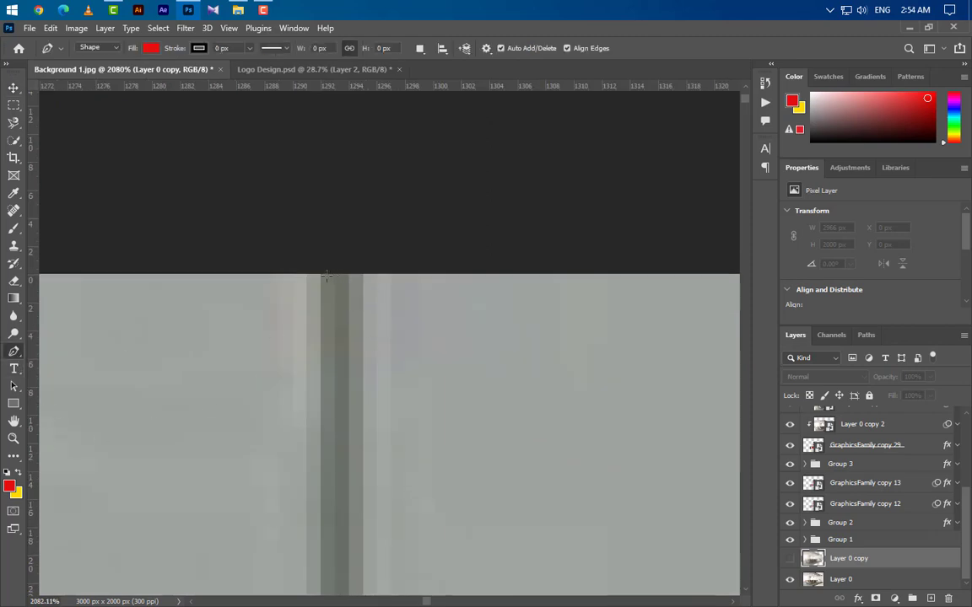
click(293, 273)
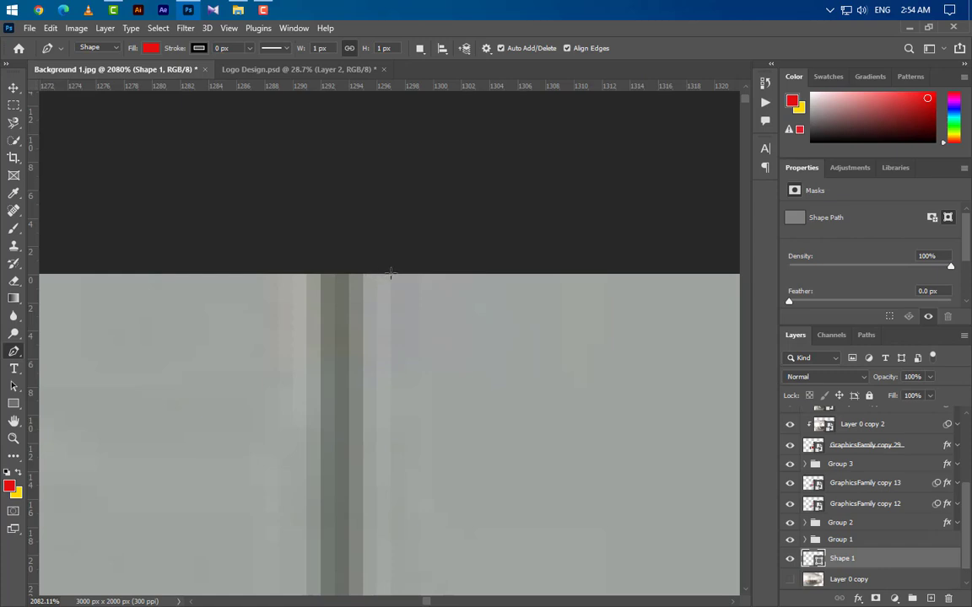
scroll(397, 316, down, 5)
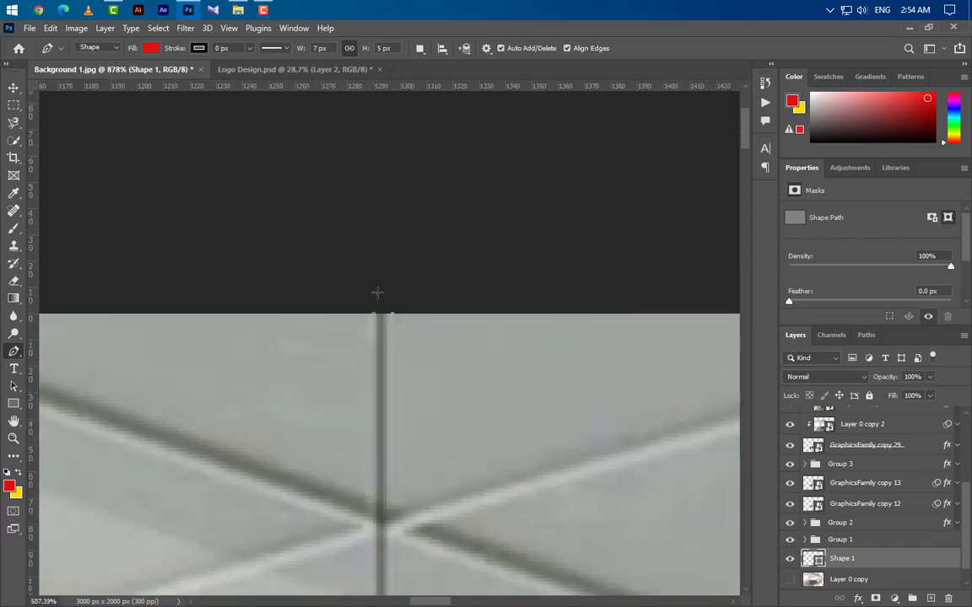
scroll(376, 292, down, 4)
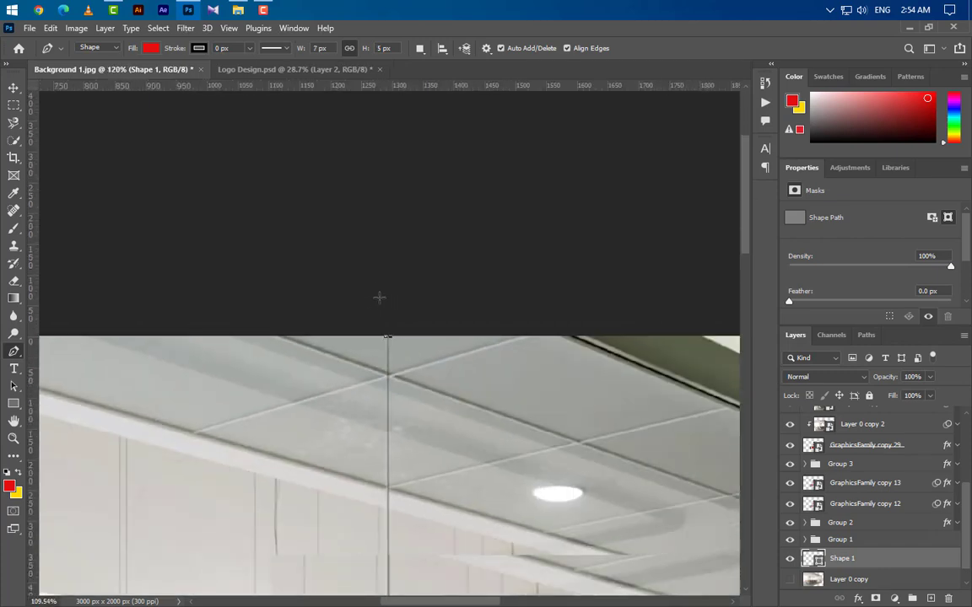
drag(744, 229, 753, 560)
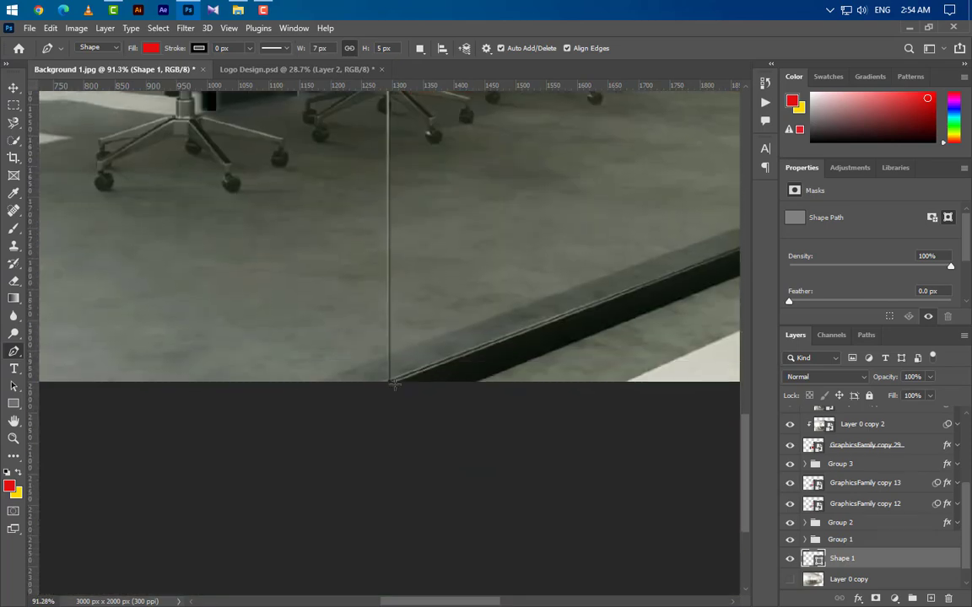
scroll(379, 410, up, 2)
scroll(380, 410, up, 5)
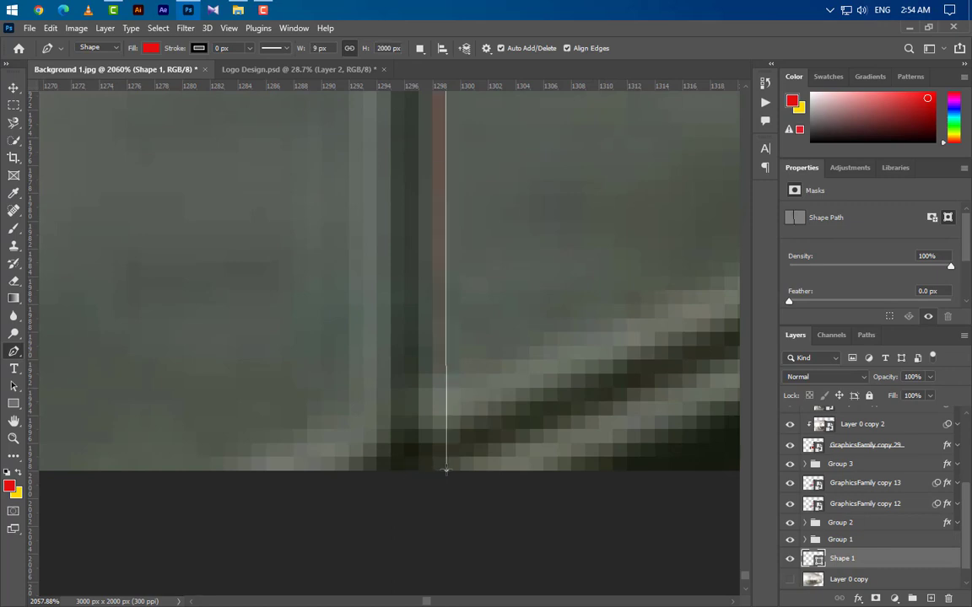
click(348, 469)
scroll(347, 469, down, 8)
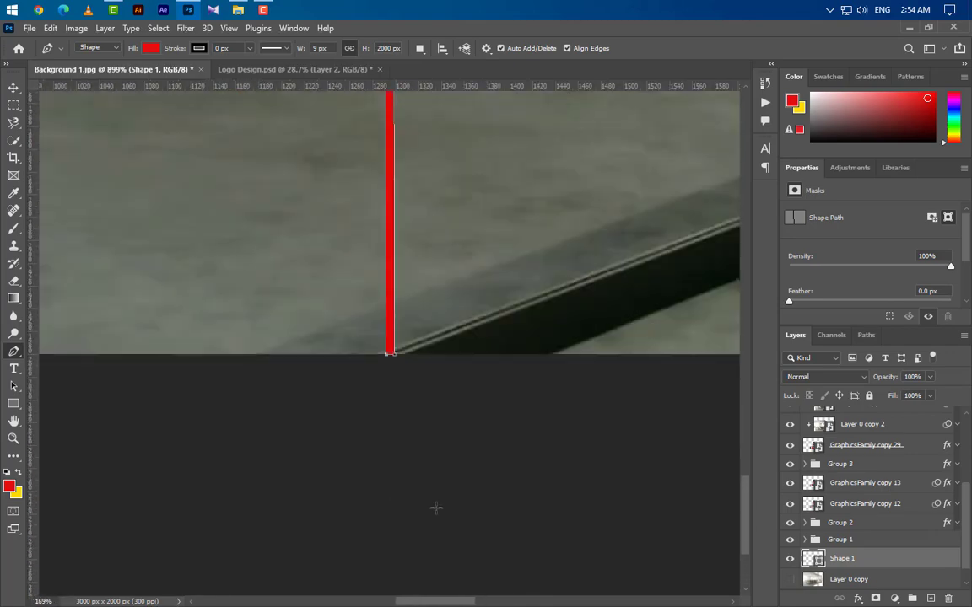
scroll(436, 507, down, 5)
drag(369, 160, 365, 278)
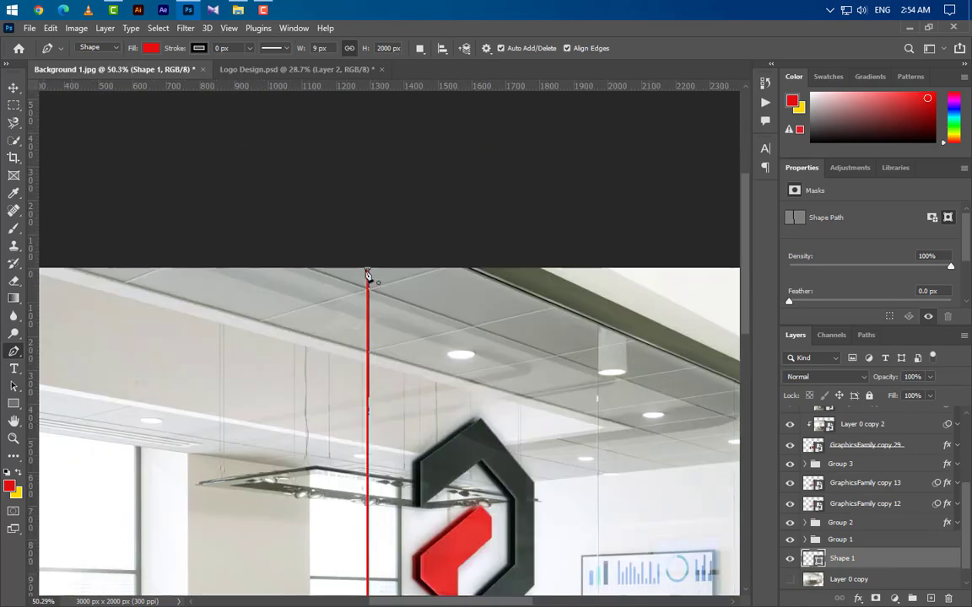
Load the strip shape as a selection, remove its layer, and cut the selected strip out of the visible Layer 0 copy
key(ctrl)
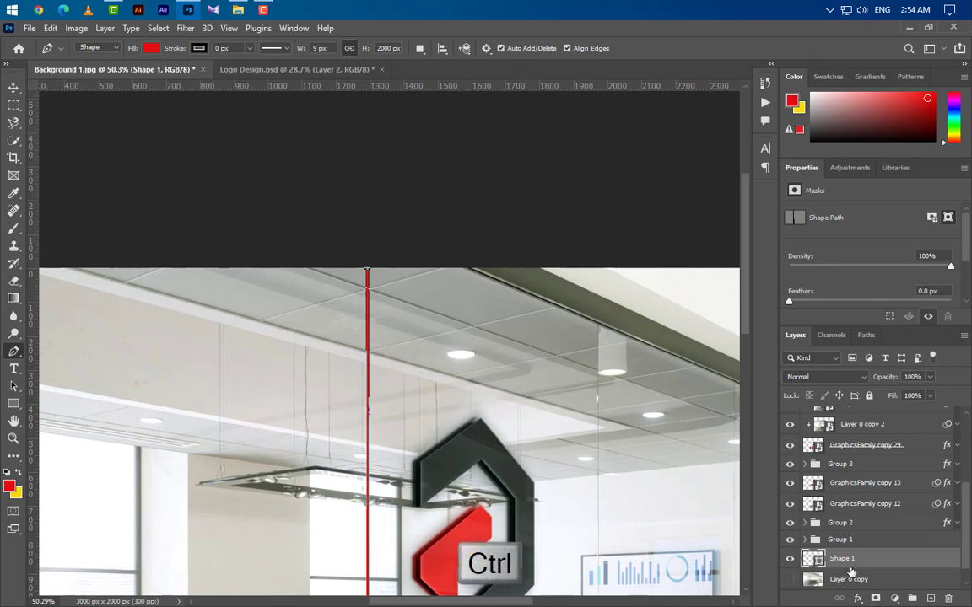
key(ctrl+e)
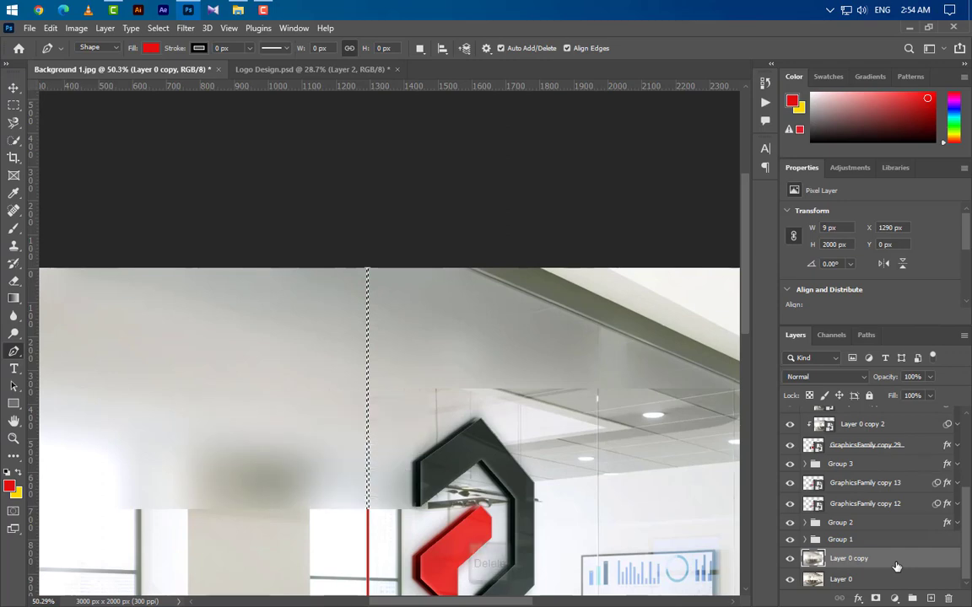
key(Delete)
key(ctrl+d)
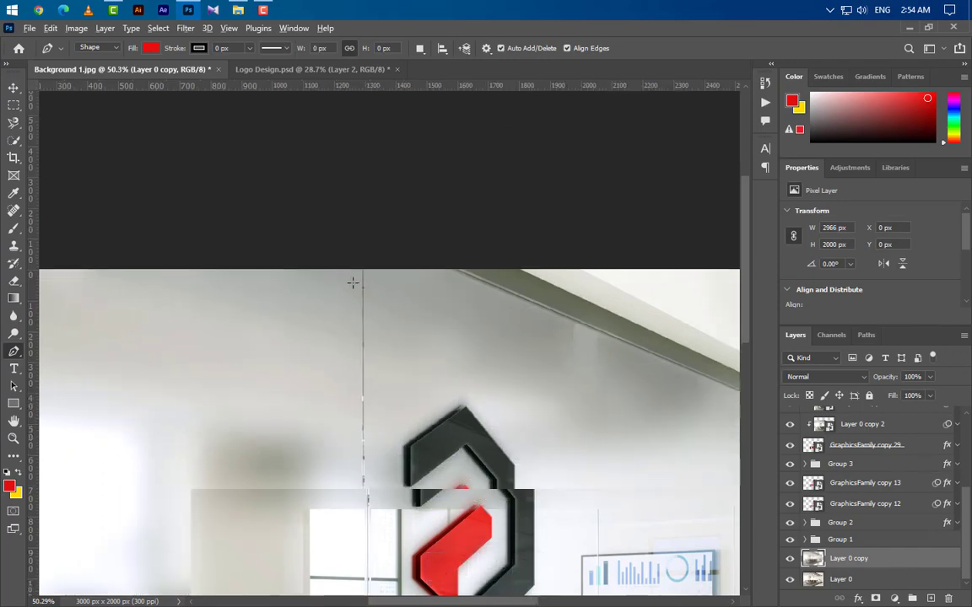
Open the contents of the [ YOUR LOGO HERE ] smart object and copy the Logo Design PSD layer from Logo Design.psd into it
scroll(356, 285, down, 5)
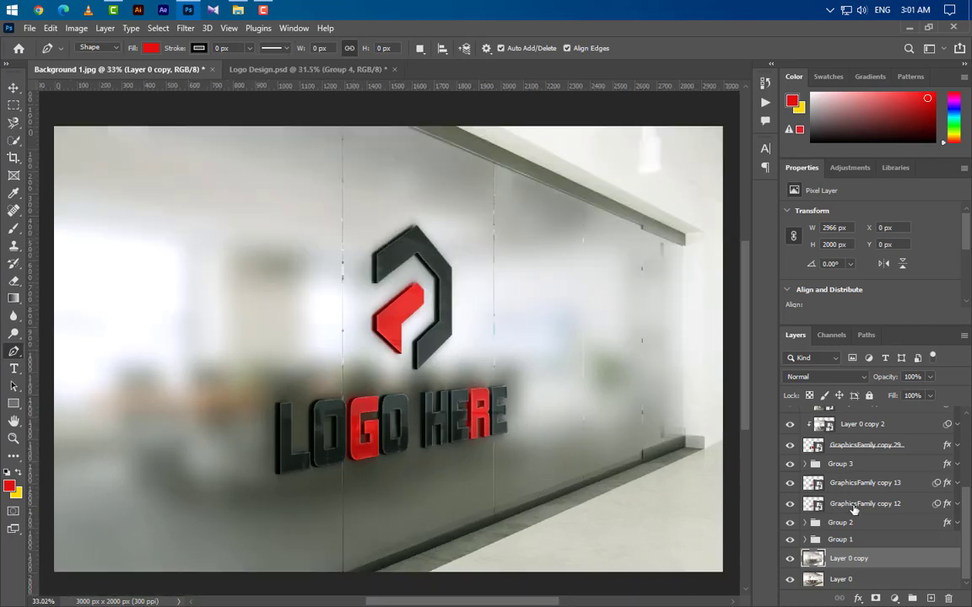
scroll(855, 506, down, 1)
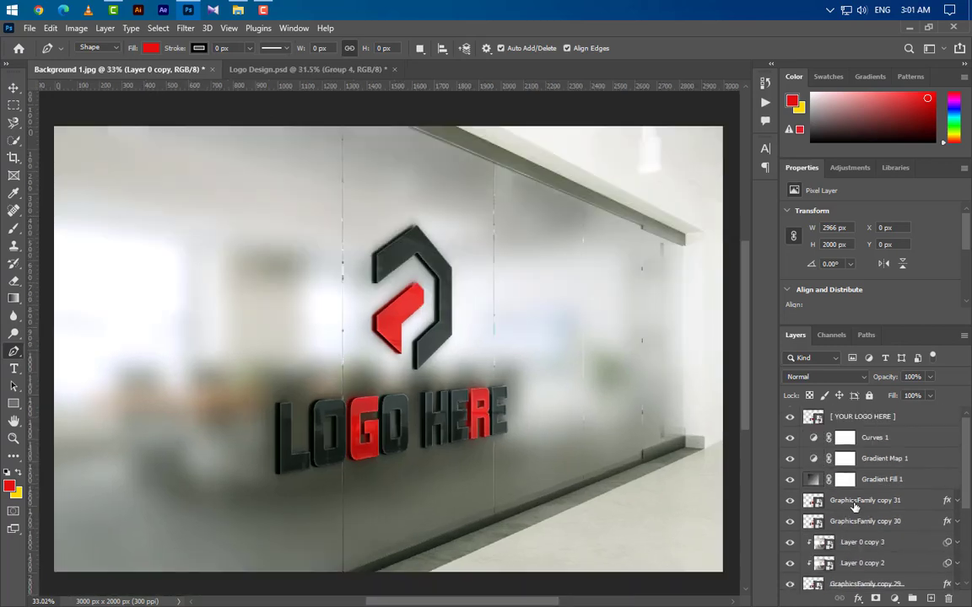
click(815, 422)
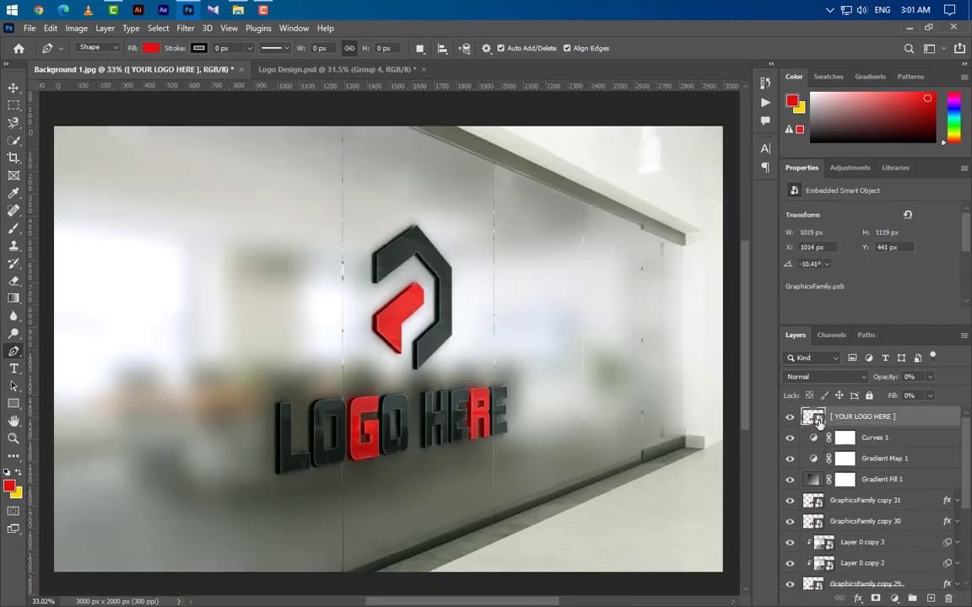
double_click(814, 418)
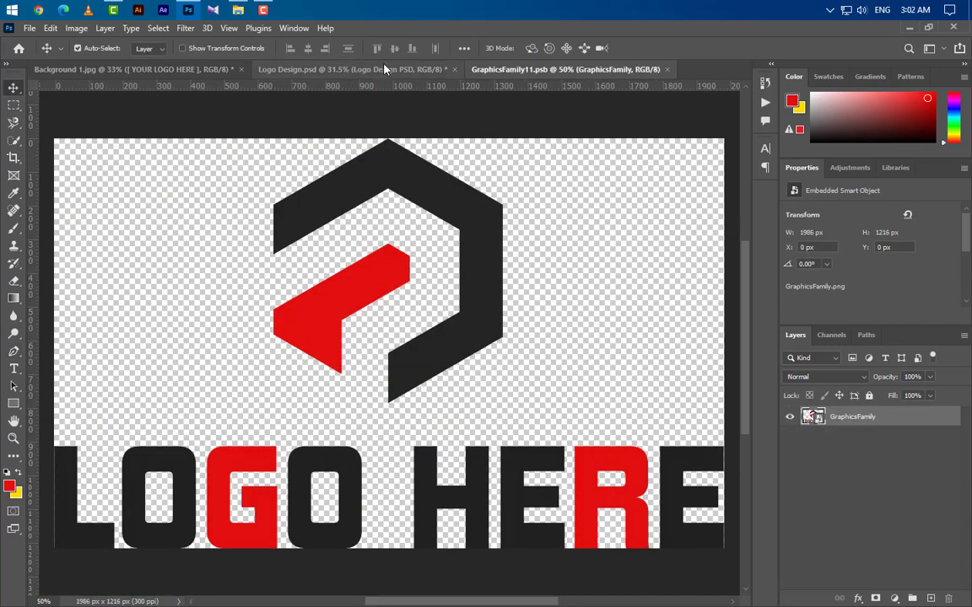
click(405, 69)
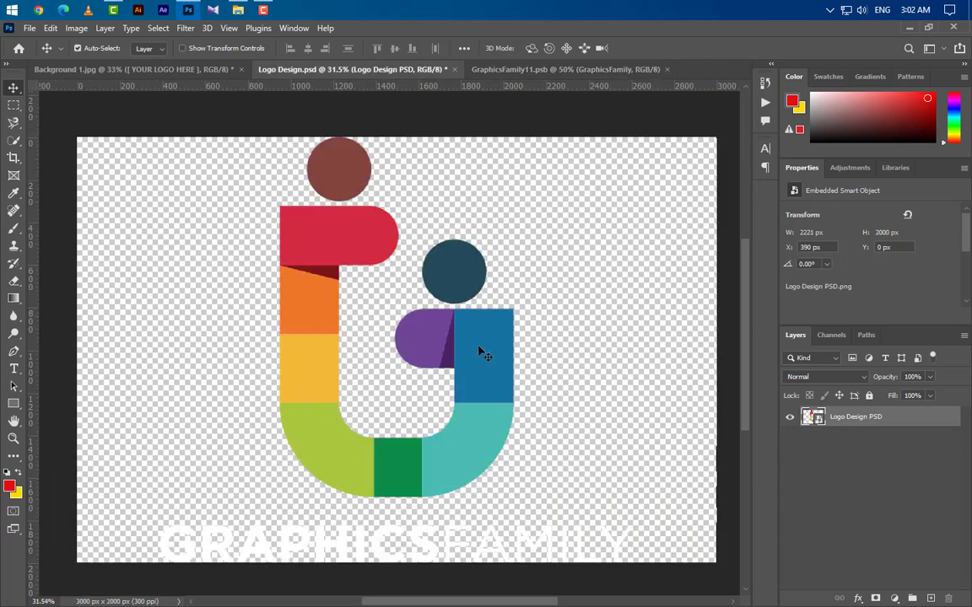
drag(481, 352, 557, 75)
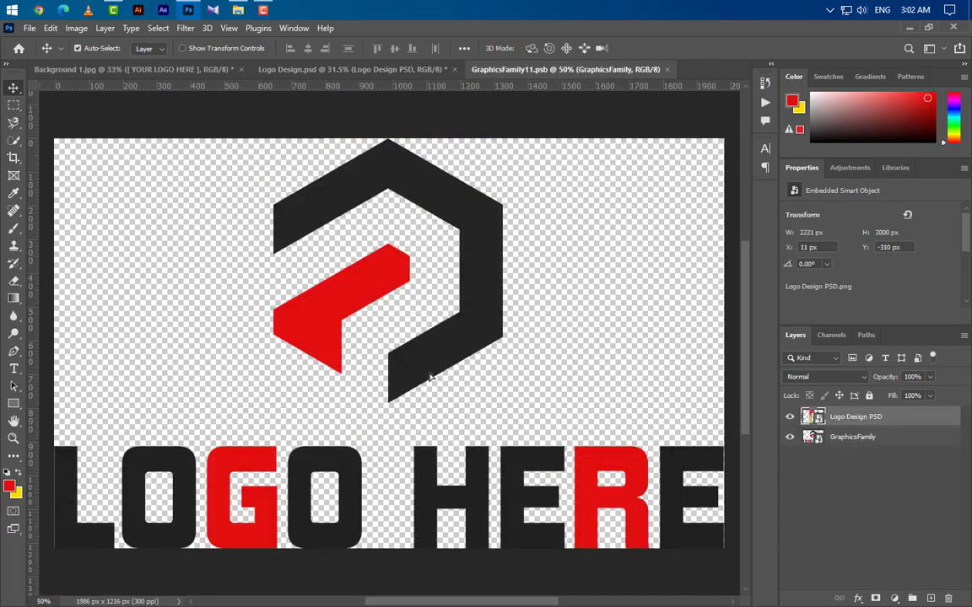
Scale the Logo Design PSD layer to 14.59% to fit the canvas height, and hide the GraphicsFamily layer
scroll(390, 328, down, 3)
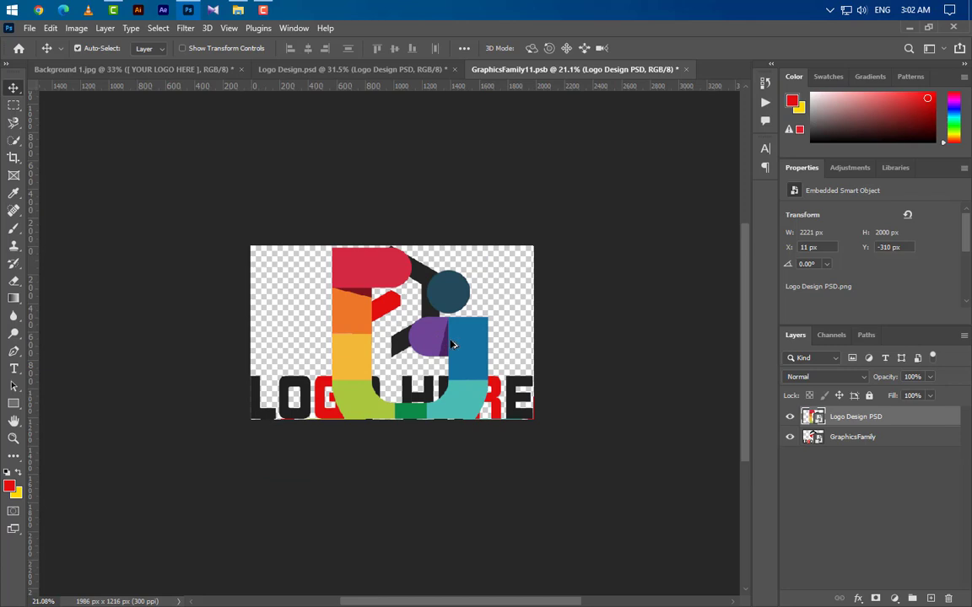
key(ctrl+t)
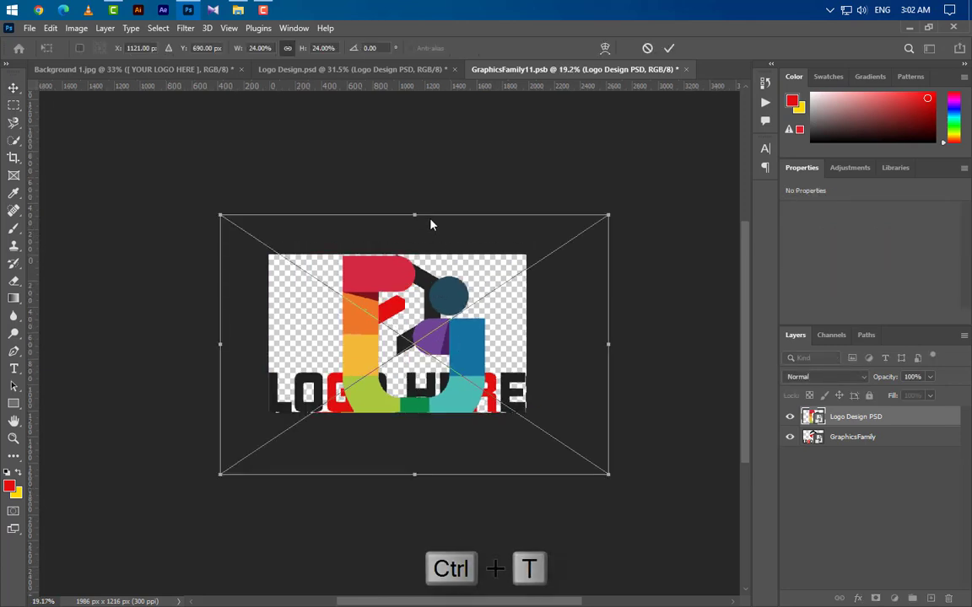
drag(415, 216, 404, 274)
drag(397, 478, 397, 414)
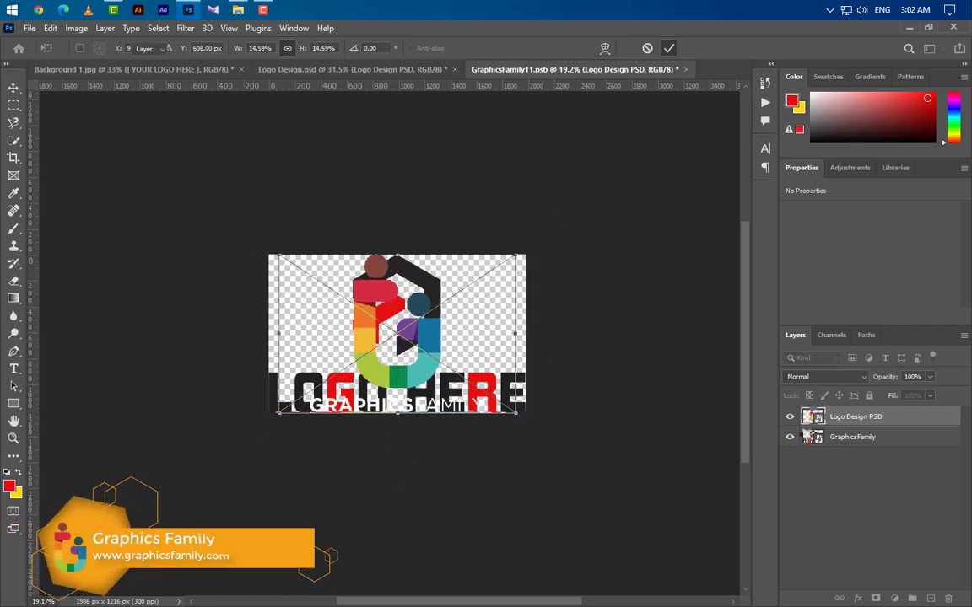
click(669, 48)
click(789, 437)
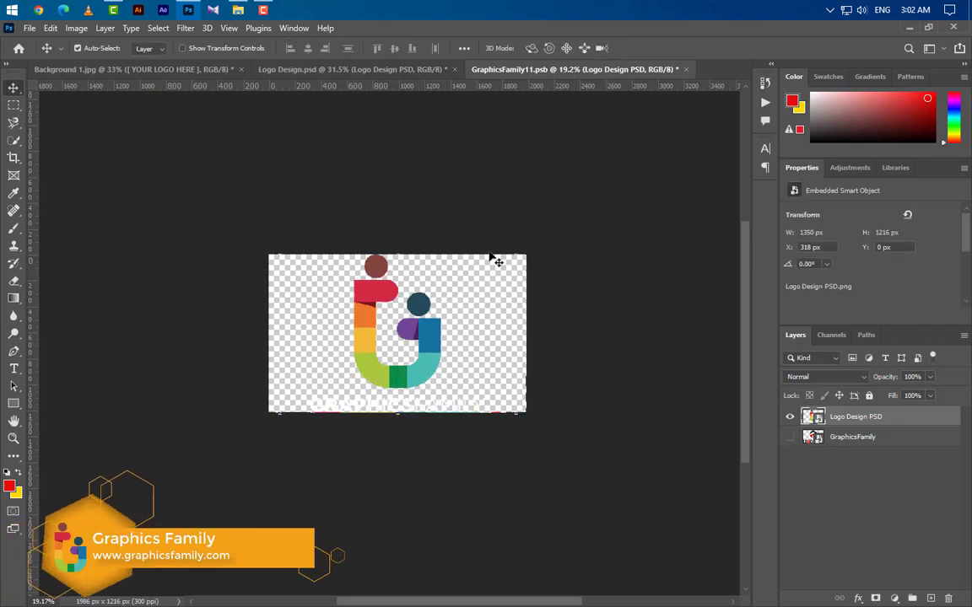
Close GraphicsFamily11.psb with its changes saved and return to the Background 1.jpg mockup
click(686, 69)
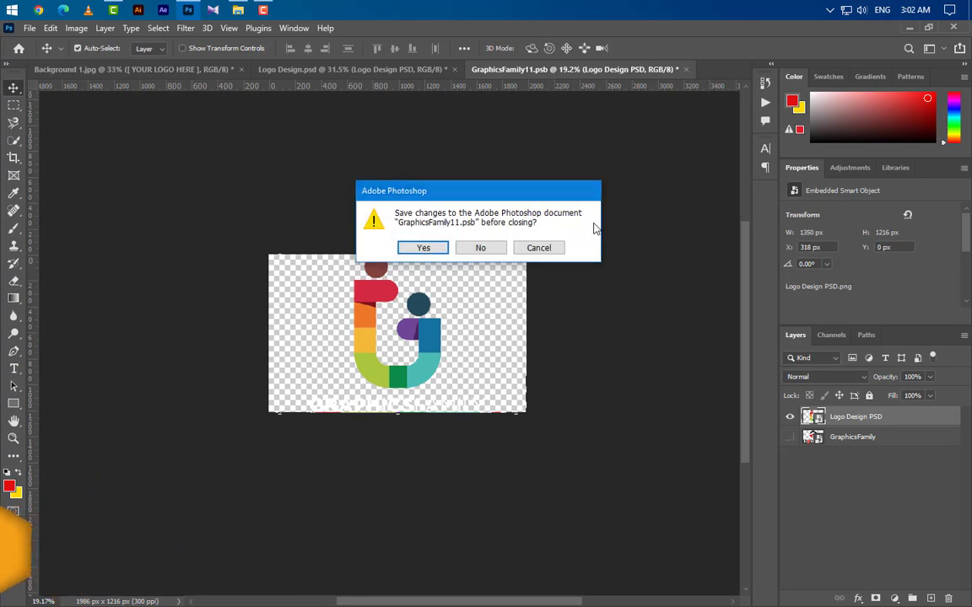
key(Return)
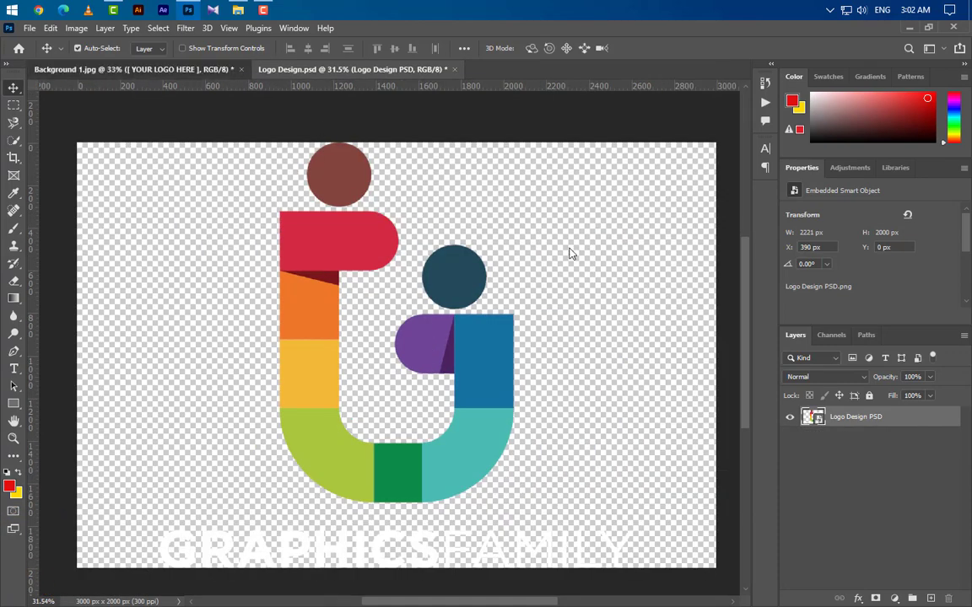
key(ctrl+Tab)
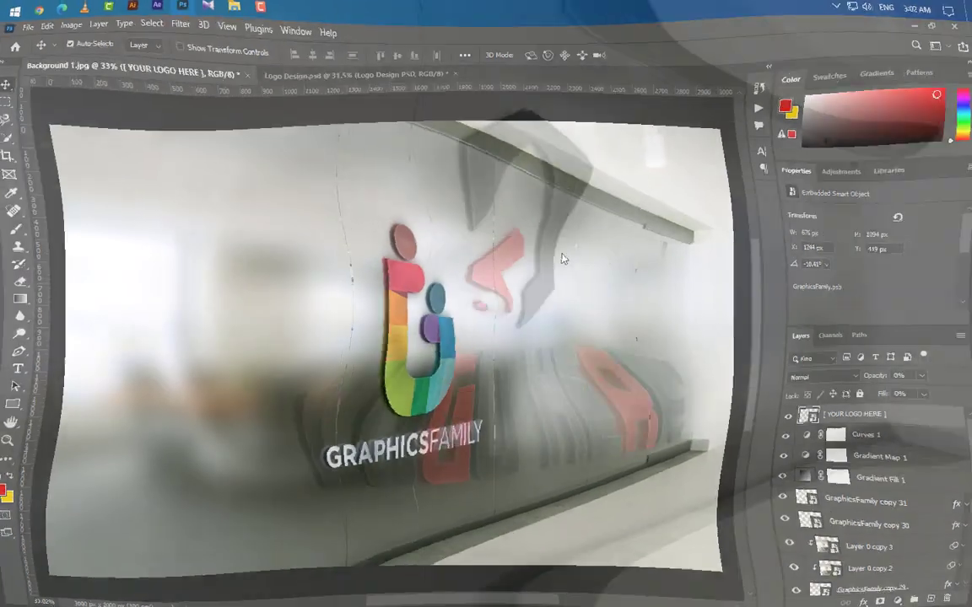